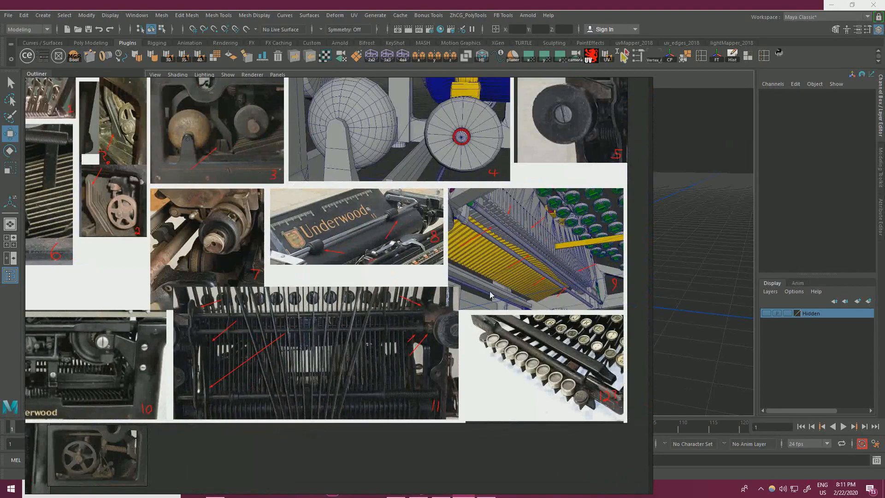
# Step: Frame the curved lever in reference picture 6 close up and position the reference window beside the typewriter model
pyautogui.moveTo(233, 245); pyautogui.dragTo(470, 244, button='middle')
pyautogui.scroll(5, 259, 205)
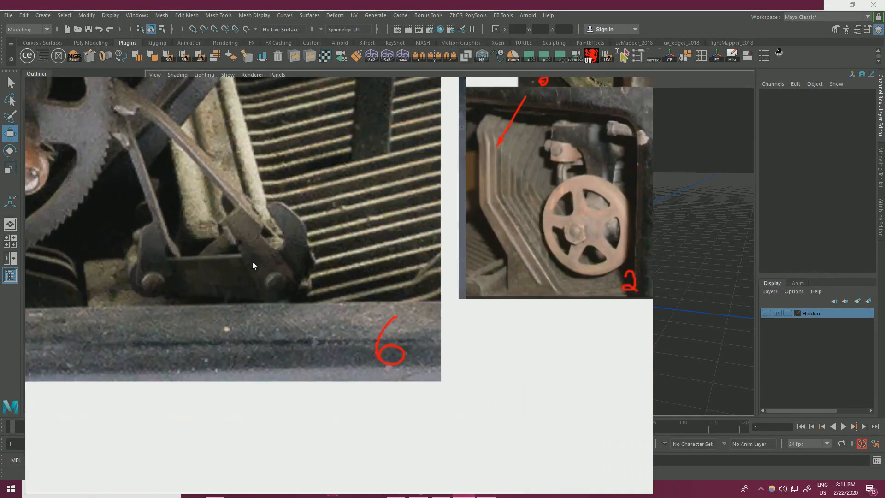
pyautogui.scroll(2, 253, 261)
pyautogui.scroll(-3, 345, 253)
pyautogui.scroll(-6, 345, 253)
pyautogui.moveTo(351, 261); pyautogui.dragTo(488, 272, button='middle')
pyautogui.moveTo(489, 272); pyautogui.dragTo(212, 333, button='right')
pyautogui.moveTo(212, 333); pyautogui.dragTo(248, 293, button='middle')
pyautogui.scroll(5, 303, 276)
pyautogui.scroll(3, 273, 289)
pyautogui.moveTo(260, 286); pyautogui.dragTo(140, 375, button='right')
pyautogui.keyDown('alt'); pyautogui.moveTo(466, 281); pyautogui.dragTo(369, 286); pyautogui.keyUp('alt')
pyautogui.keyDown('alt'); pyautogui.moveTo(369, 286); pyautogui.dragTo(544, 295, button='right'); pyautogui.keyUp('alt')
pyautogui.keyDown('alt'); pyautogui.moveTo(544, 295); pyautogui.dragTo(415, 230, button='middle'); pyautogui.keyUp('alt')
pyautogui.keyDown('alt'); pyautogui.moveTo(415, 231); pyautogui.dragTo(544, 292, button='right'); pyautogui.keyUp('alt')
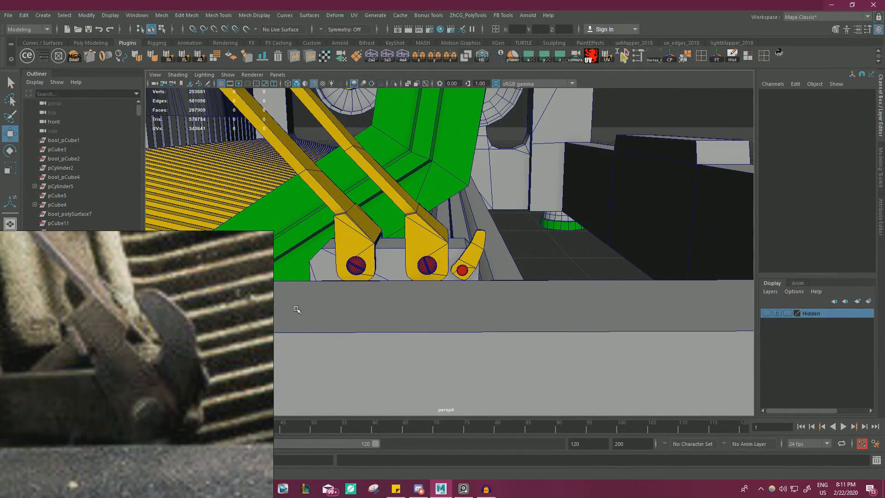
# Step: Delete the upper faces of the small yellow lever, keeping only its base around the red pin
pyautogui.keyDown('alt'); pyautogui.moveTo(297, 309); pyautogui.dragTo(474, 229, button='right'); pyautogui.keyUp('alt')
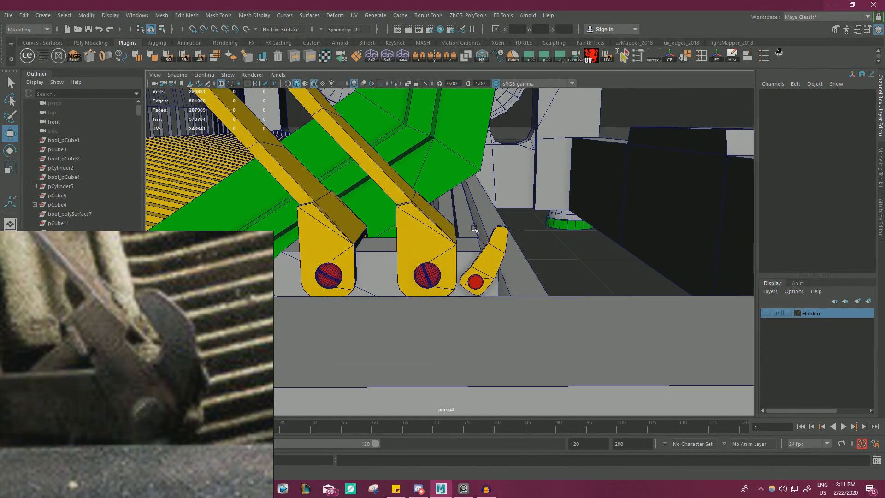
pyautogui.click(498, 249)
pyautogui.press('f')
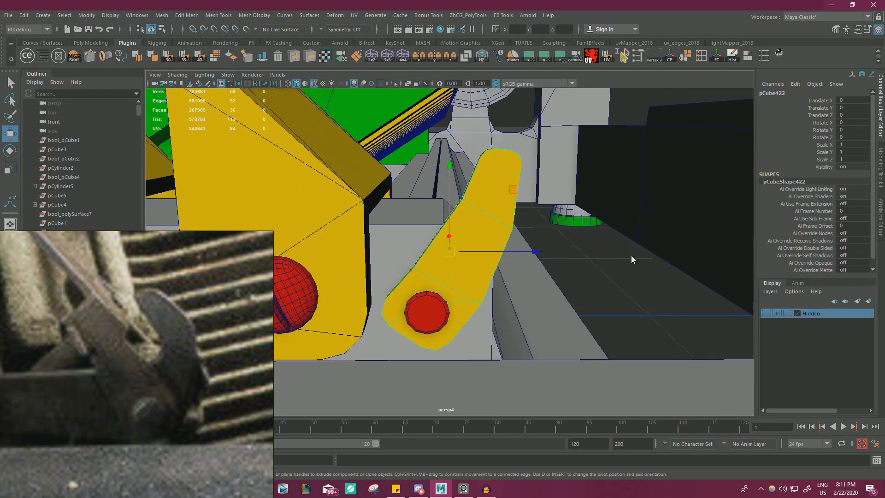
pyautogui.moveTo(632, 224); pyautogui.dragTo(632, 252, button='right')
pyautogui.moveTo(557, 212); pyautogui.dragTo(559, 214)
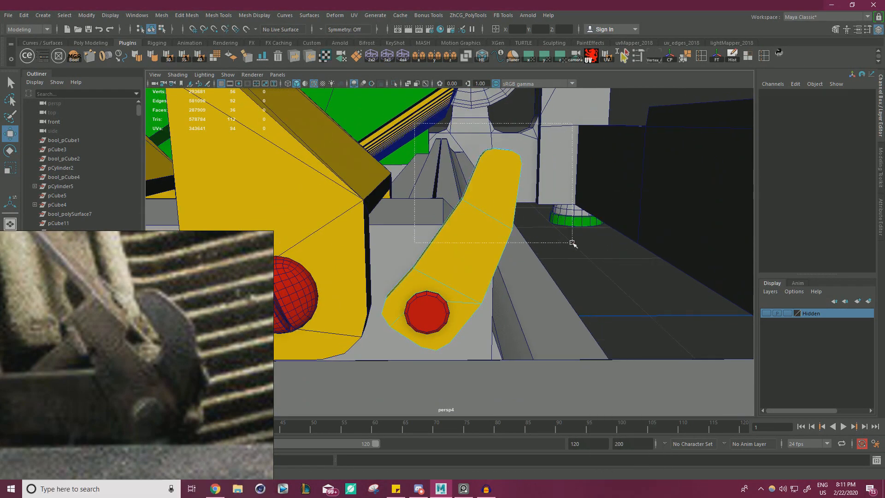
pyautogui.press('Delete')
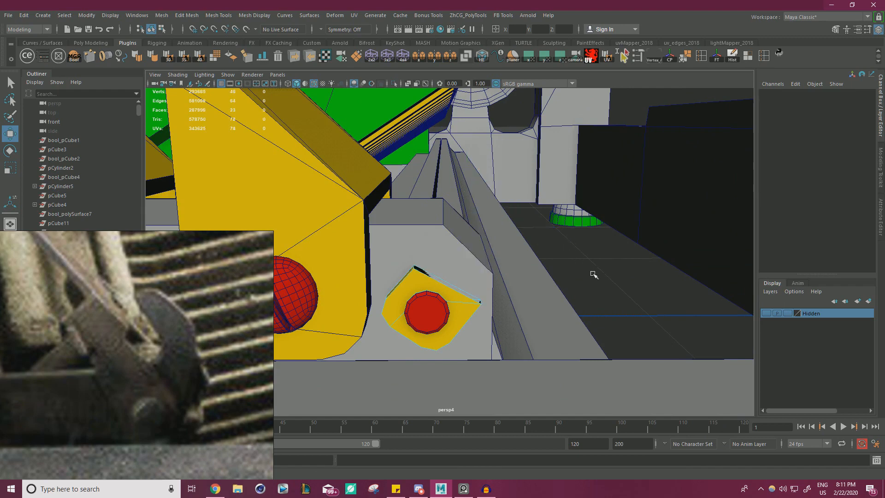
# Step: Extrude the lever base's open border edges upward at an angle and adjust the new end's rotation and position
pyautogui.moveTo(602, 224); pyautogui.dragTo(601, 254, button='right')
pyautogui.click(450, 281)
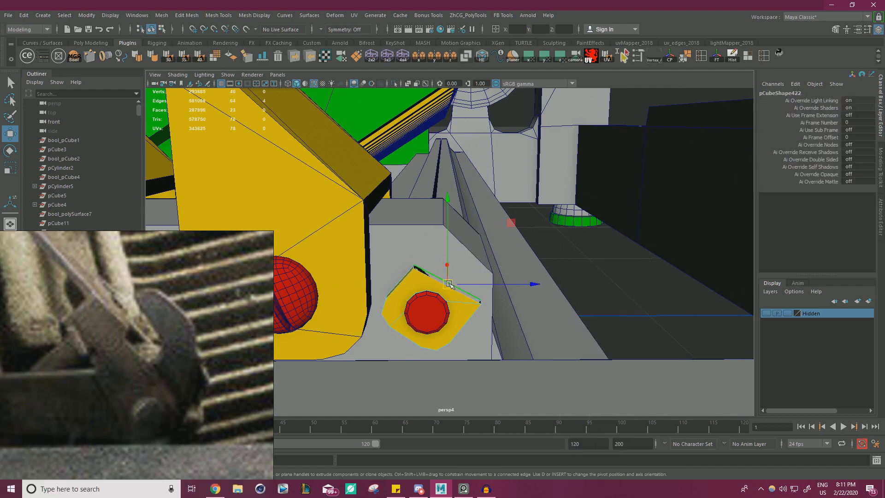
pyautogui.keyDown('alt'); pyautogui.moveTo(454, 300); pyautogui.dragTo(494, 242); pyautogui.keyUp('alt')
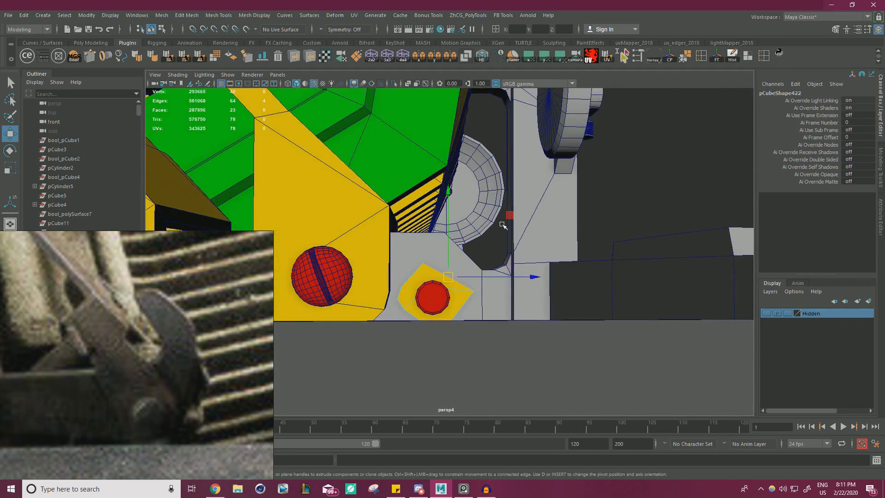
pyautogui.keyDown('shift'); pyautogui.moveTo(508, 220); pyautogui.dragTo(547, 165, button='middle'); pyautogui.keyUp('shift')
pyautogui.keyDown('alt'); pyautogui.moveTo(549, 166); pyautogui.dragTo(520, 206); pyautogui.keyUp('alt')
pyautogui.press('e')
pyautogui.press('w')
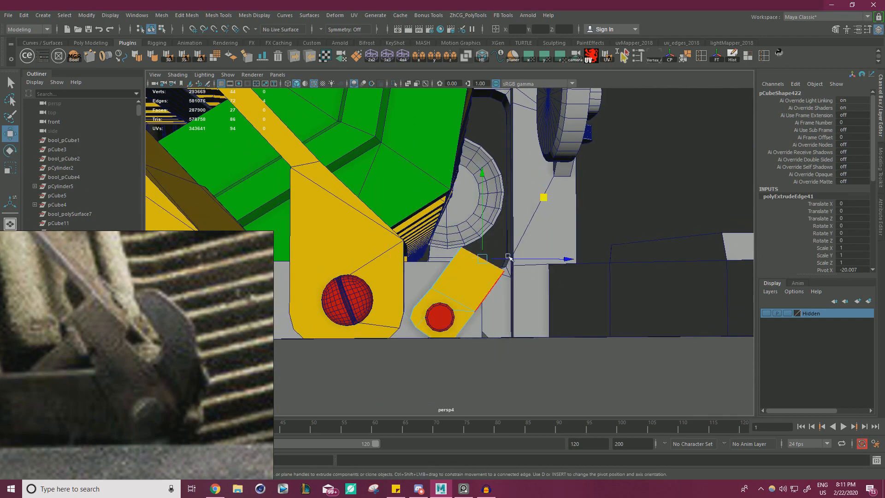
pyautogui.keyDown('alt'); pyautogui.moveTo(510, 260); pyautogui.dragTo(507, 246); pyautogui.keyUp('alt')
# Step: Move the corner vertices at the open end of the extruded segment so that the end edge lies flatter
pyautogui.rightClick(663, 177)
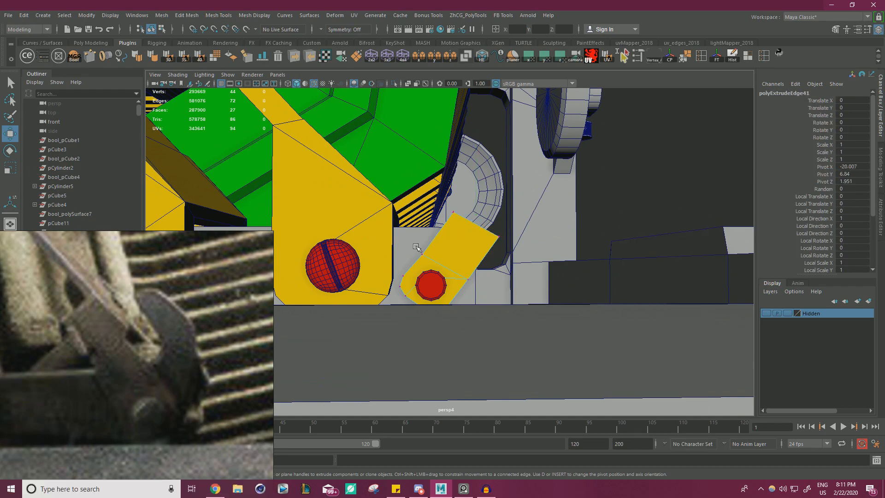
pyautogui.moveTo(415, 246); pyautogui.dragTo(428, 260)
pyautogui.keyDown('shift'); pyautogui.moveTo(469, 219); pyautogui.dragTo(471, 218); pyautogui.keyUp('shift')
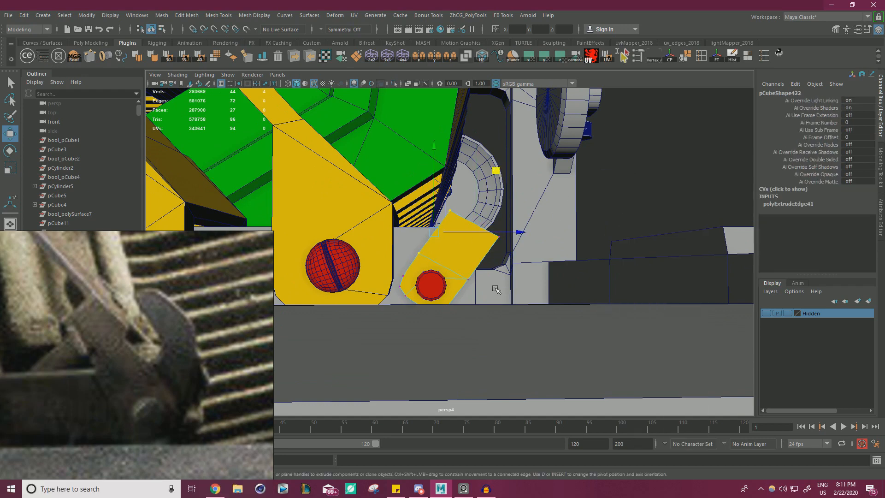
pyautogui.moveTo(466, 274); pyautogui.dragTo(465, 274)
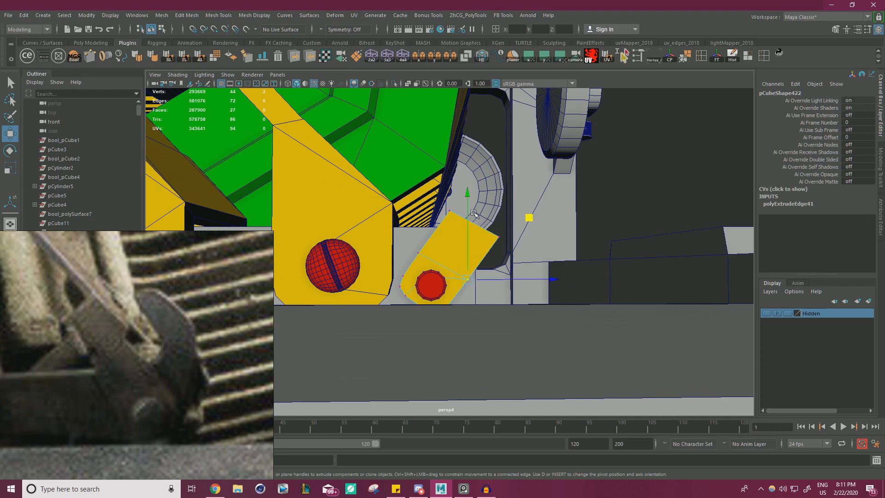
pyautogui.keyDown('shift'); pyautogui.click(544, 199); pyautogui.keyUp('shift')
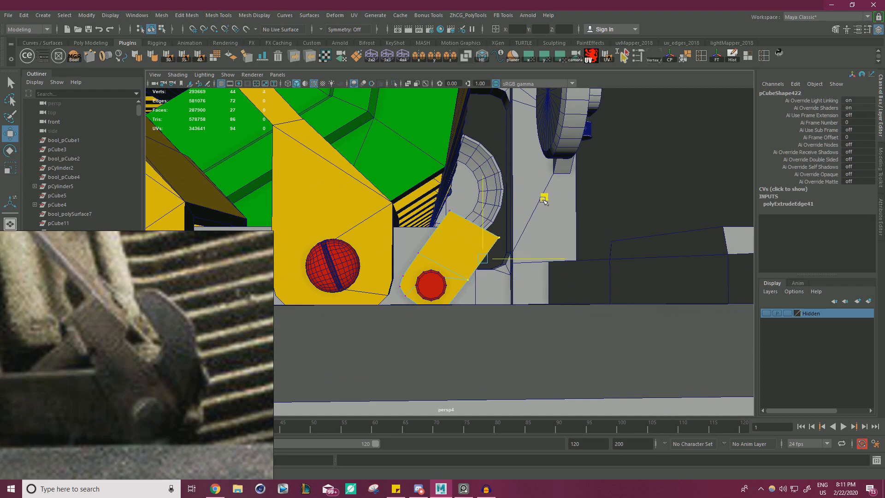
pyautogui.moveTo(597, 191); pyautogui.dragTo(490, 249)
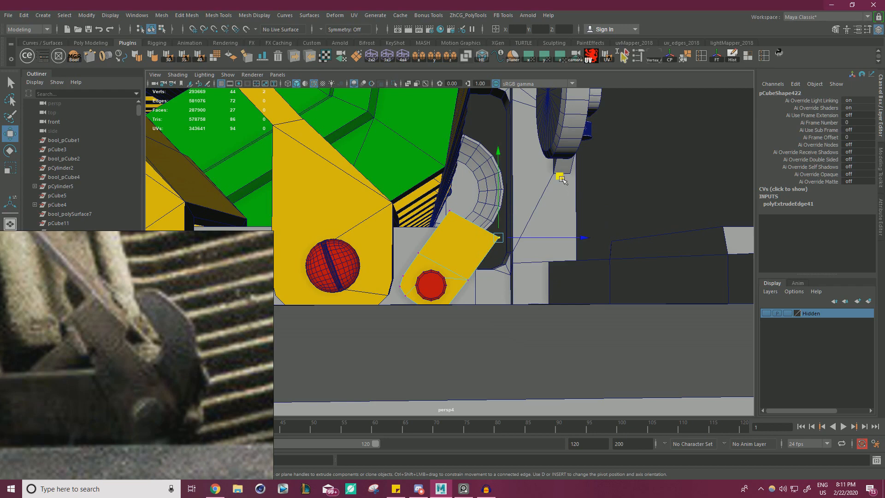
pyautogui.moveTo(561, 179); pyautogui.dragTo(565, 173)
pyautogui.moveTo(475, 190); pyautogui.dragTo(441, 223)
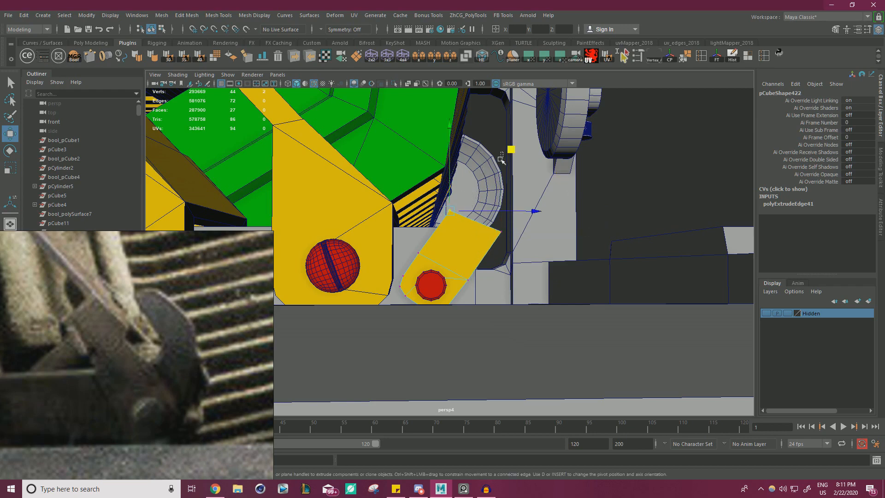
pyautogui.moveTo(511, 149); pyautogui.dragTo(501, 167)
# Step: Extrude the lever's open end edges again to form a second segment going upward
pyautogui.moveTo(615, 182); pyautogui.dragTo(572, 183, button='right')
pyautogui.click(472, 234)
pyautogui.click(473, 234)
pyautogui.moveTo(472, 235); pyautogui.dragTo(471, 210, button='right')
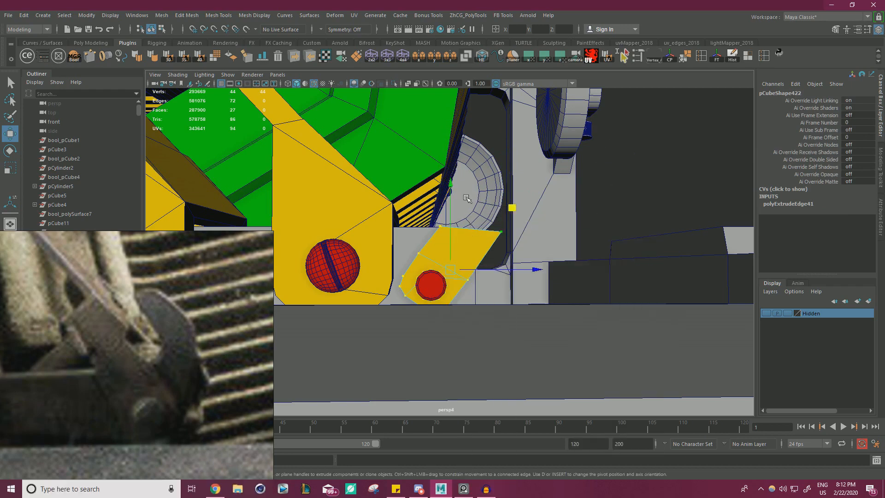
pyautogui.doubleClick(462, 232)
pyautogui.keyDown('alt'); pyautogui.moveTo(520, 201); pyautogui.dragTo(517, 172); pyautogui.keyUp('alt')
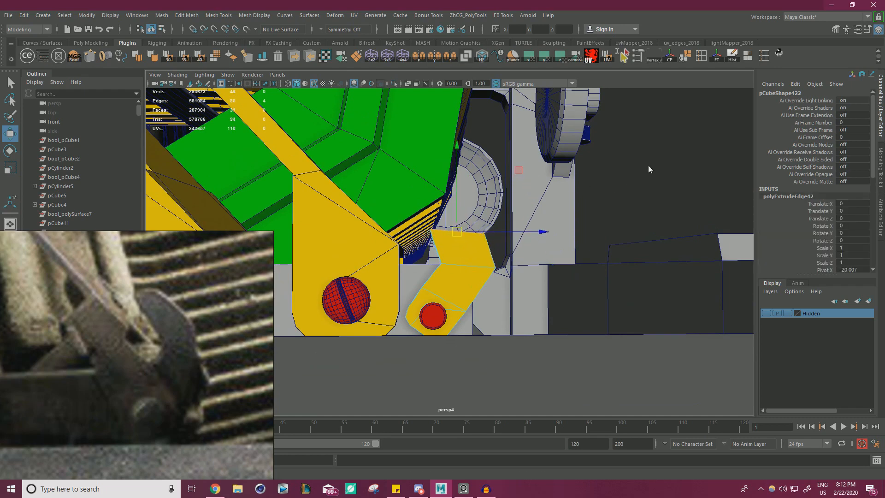
# Step: Narrow the second segment by moving its outer end vertices inward and tilt its open end edges
pyautogui.moveTo(648, 165); pyautogui.dragTo(597, 162, button='right')
pyautogui.moveTo(473, 241); pyautogui.dragTo(493, 211)
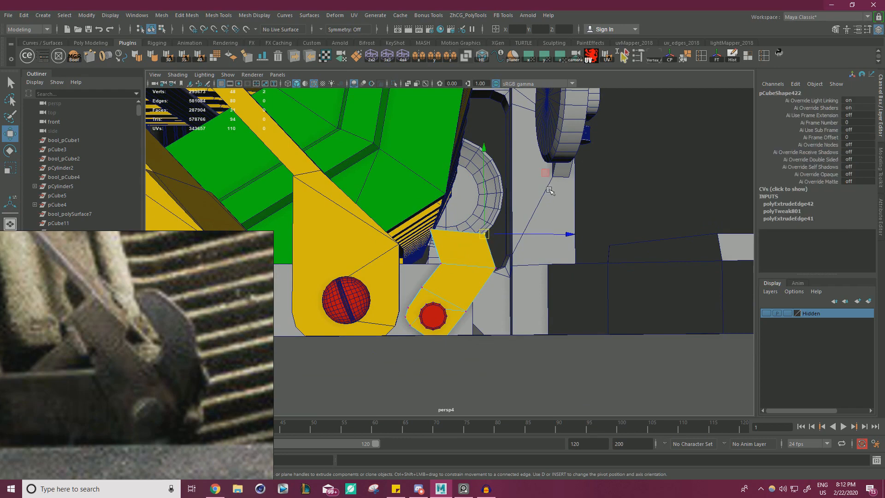
pyautogui.moveTo(548, 171); pyautogui.dragTo(527, 171)
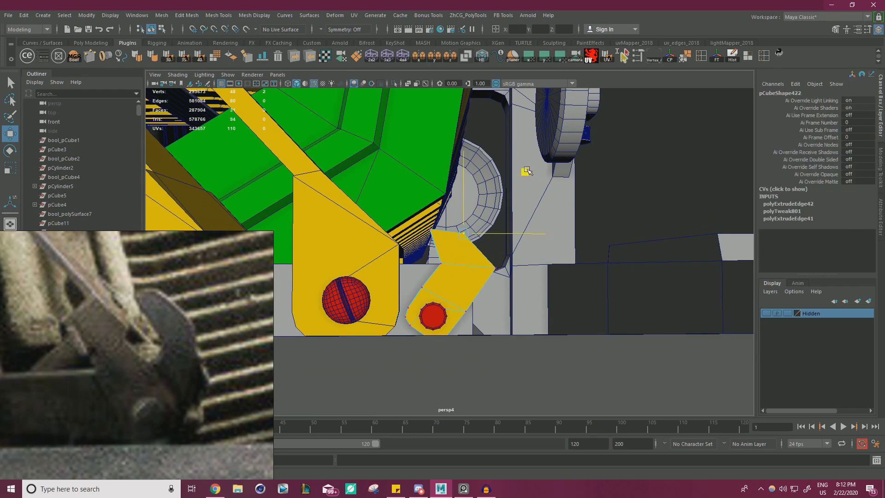
pyautogui.moveTo(636, 185); pyautogui.dragTo(640, 138, button='right')
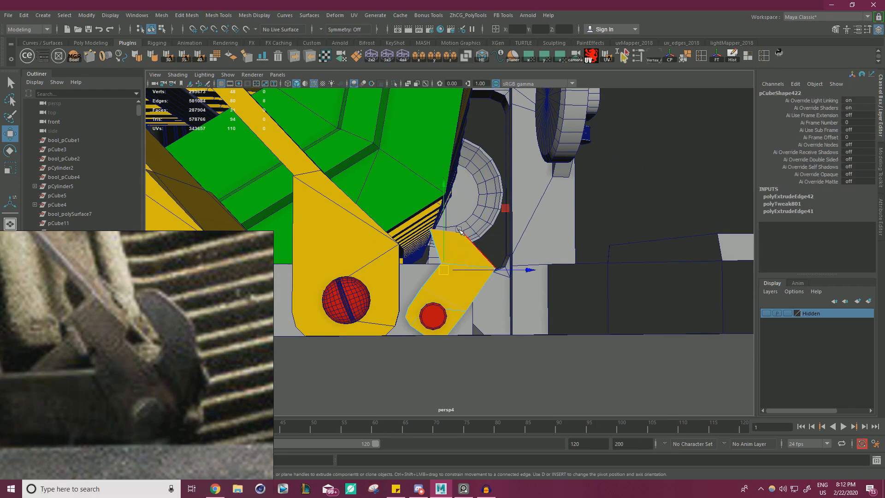
pyautogui.doubleClick(454, 232)
pyautogui.press('e')
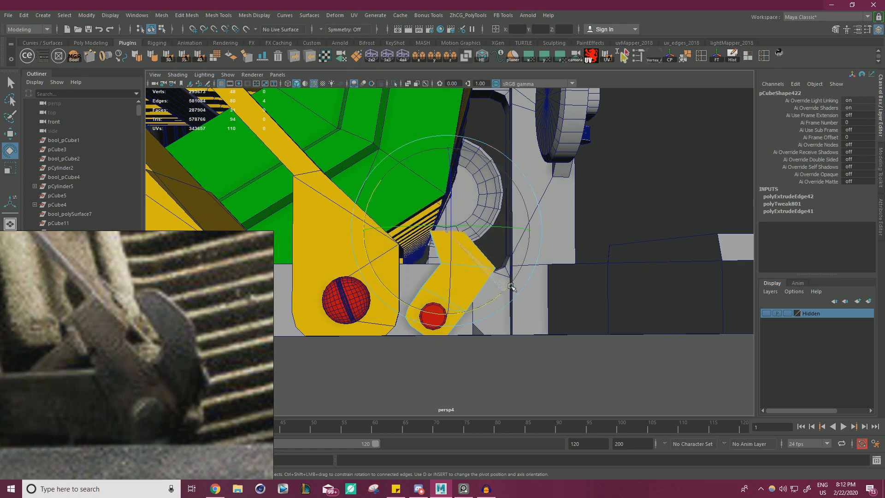
pyautogui.moveTo(511, 286); pyautogui.dragTo(523, 271)
pyautogui.press('w')
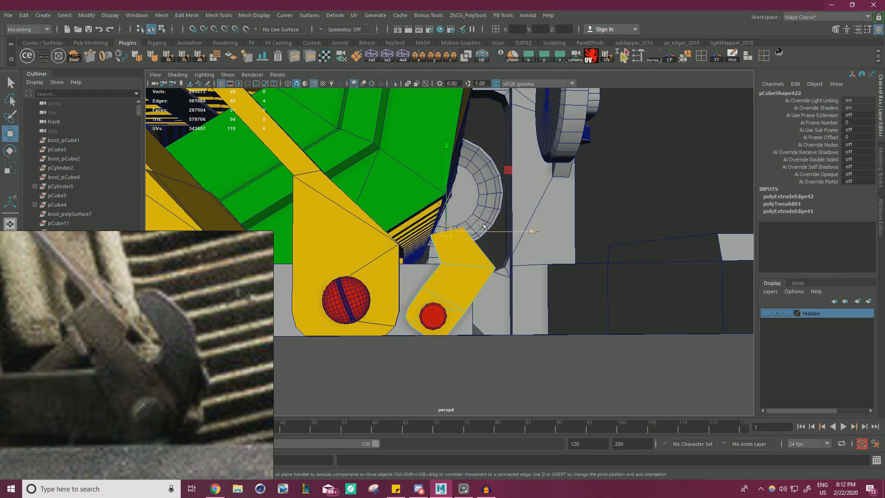
# Step: Extrude a third lever segment up toward the large yellow arm, then rotate, narrow and reposition its end
pyautogui.keyDown('alt'); pyautogui.moveTo(482, 200); pyautogui.dragTo(481, 153); pyautogui.keyUp('alt')
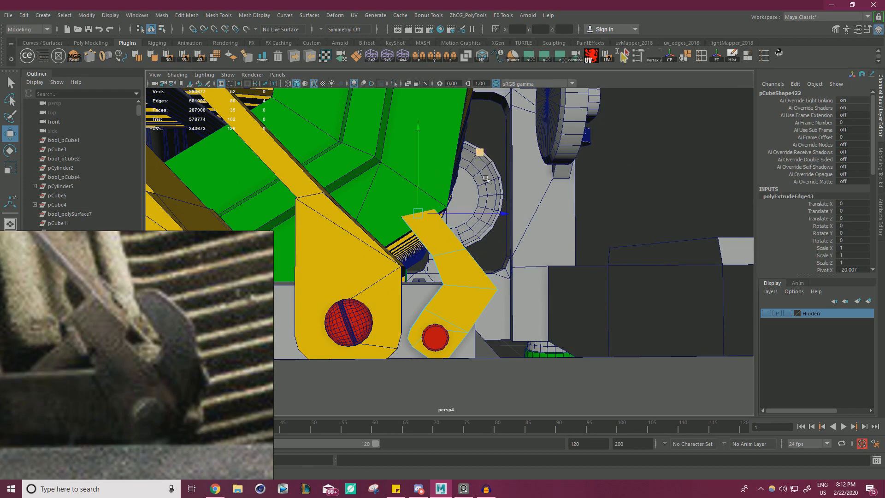
pyautogui.press('e')
pyautogui.moveTo(491, 254); pyautogui.dragTo(496, 224)
pyautogui.press('r')
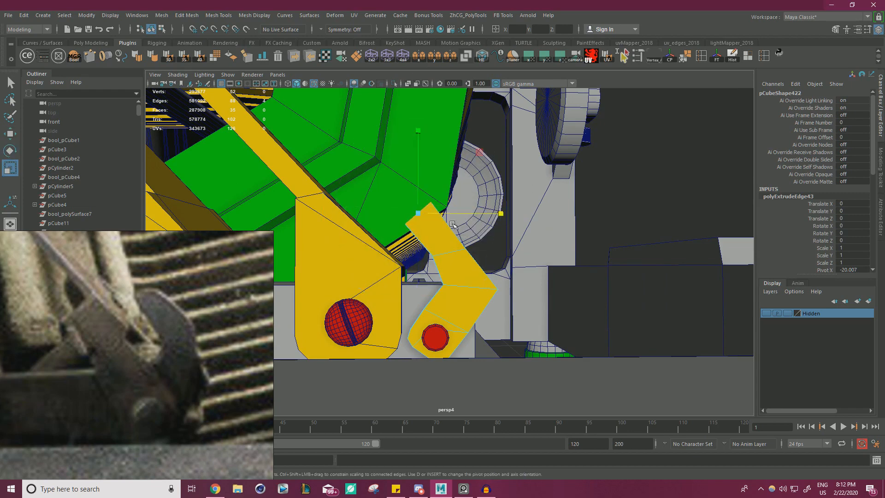
pyautogui.moveTo(480, 152); pyautogui.dragTo(467, 158, button='middle')
pyautogui.press('w')
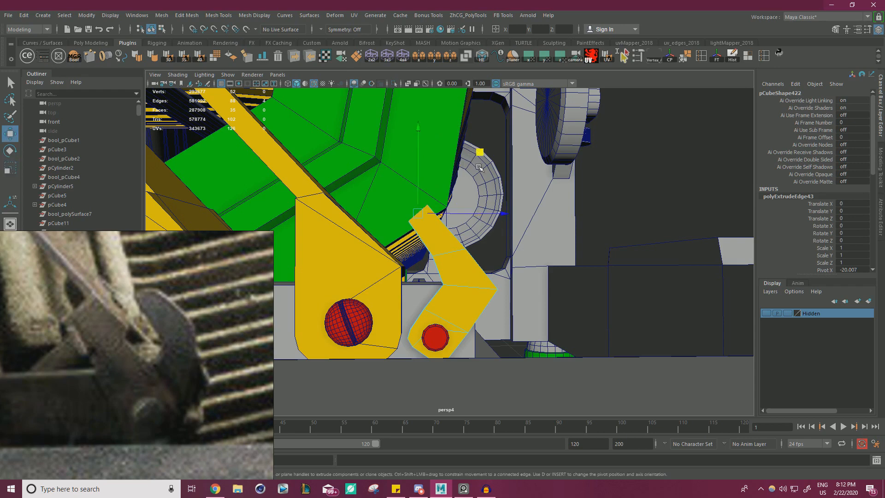
pyautogui.moveTo(490, 159); pyautogui.dragTo(489, 160)
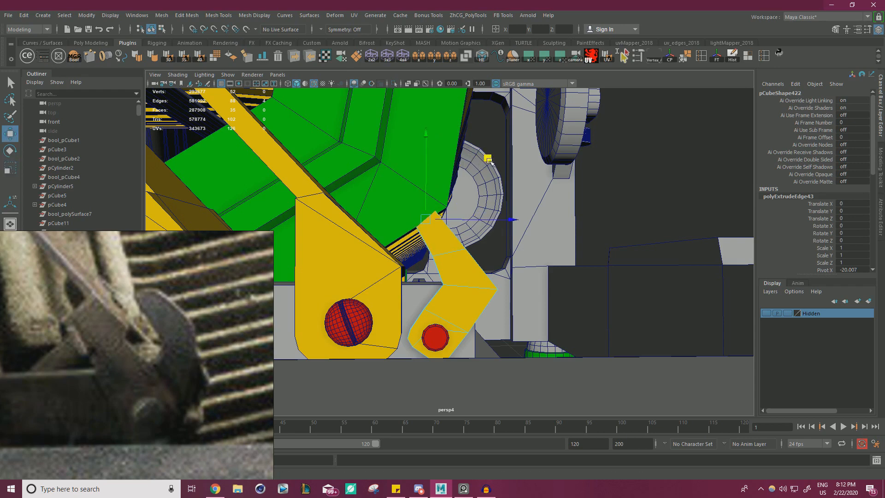
# Step: Move the lever's upper vertices up and outward for a smoother curve, and bevel the middle bend with a 0.4 fraction
pyautogui.moveTo(639, 183); pyautogui.dragTo(601, 184, button='right')
pyautogui.moveTo(387, 176); pyautogui.dragTo(443, 231)
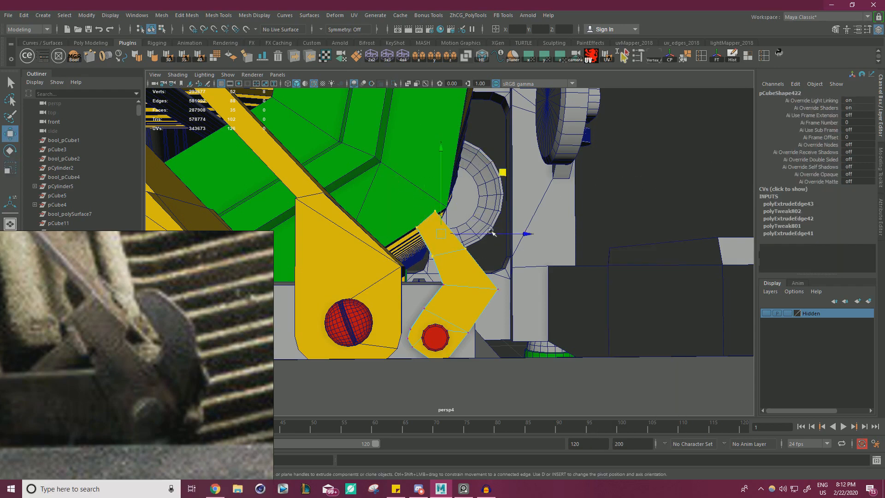
pyautogui.moveTo(503, 172); pyautogui.dragTo(513, 163, button='middle')
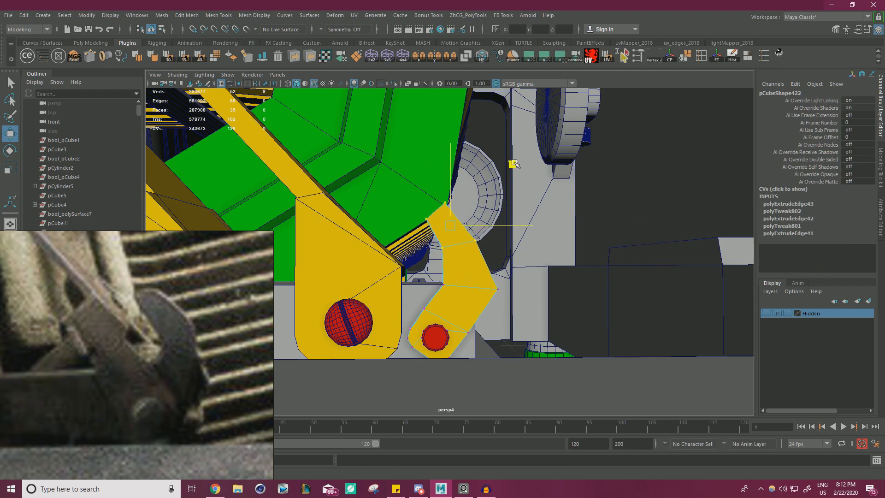
pyautogui.moveTo(514, 163); pyautogui.dragTo(512, 162)
pyautogui.moveTo(654, 190); pyautogui.dragTo(635, 152, button='right')
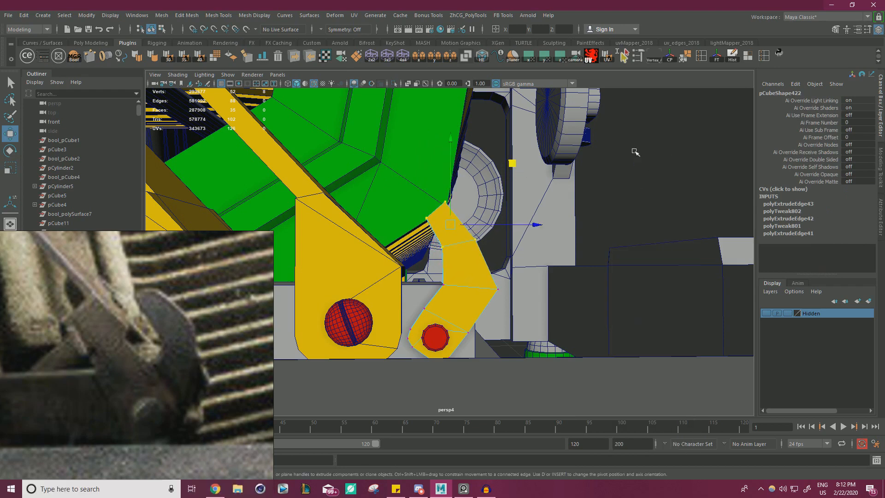
pyautogui.hotkey('ctrl', 'b')
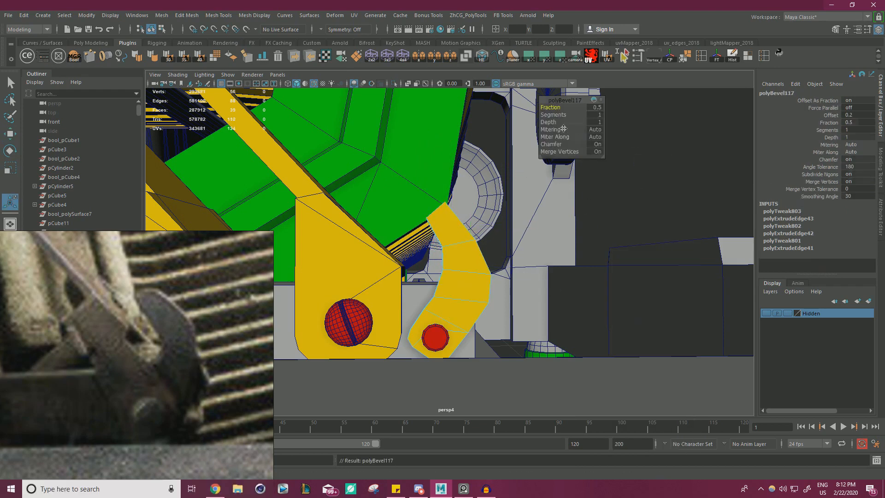
# Step: Fill the open hole at the lever's tip by selecting its border edges
pyautogui.scroll(5, 410, 203)
pyautogui.keyDown('alt'); pyautogui.moveTo(417, 209); pyautogui.dragTo(445, 223); pyautogui.keyUp('alt')
pyautogui.doubleClick(433, 186)
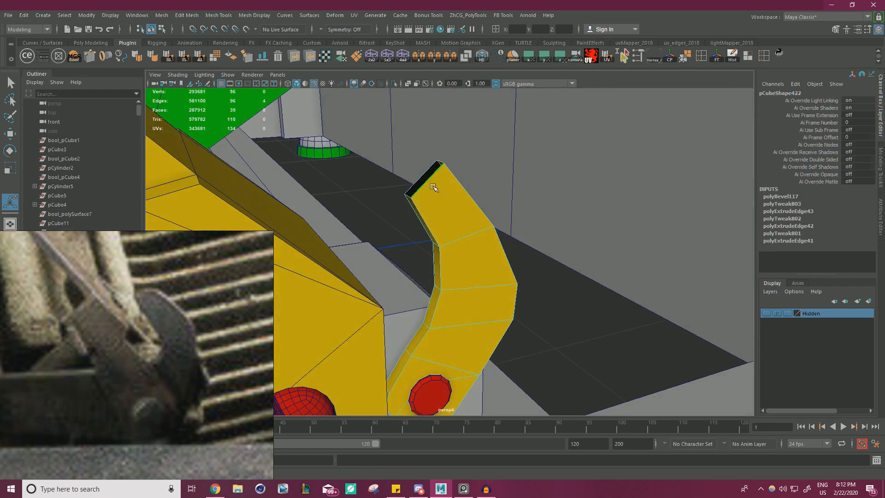
pyautogui.keyDown('shift'); pyautogui.rightClick(443, 193); pyautogui.keyUp('shift')
pyautogui.click(447, 313)
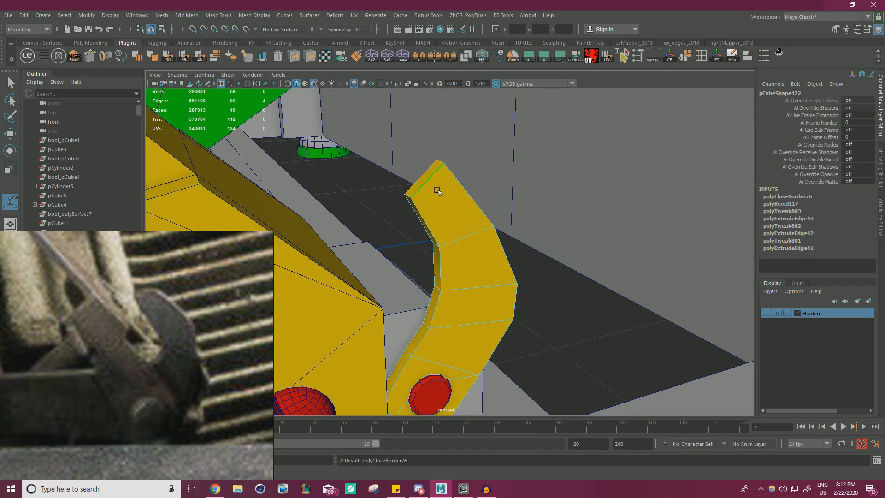
# Step: Round the outer corner edge of the lever's tip with a bevel of 0.6 fraction and 3 segments
pyautogui.press('q')
pyautogui.press('f')
pyautogui.keyDown('alt'); pyautogui.moveTo(401, 229); pyautogui.dragTo(406, 244); pyautogui.keyUp('alt')
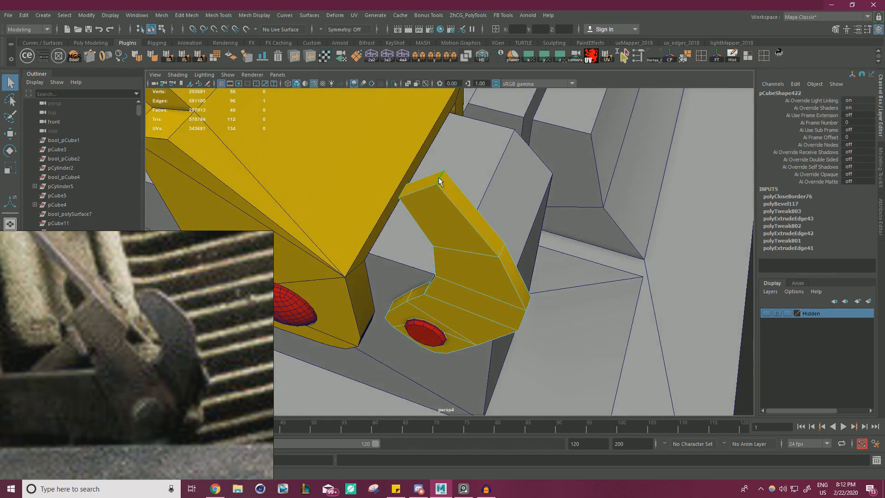
pyautogui.click(439, 181)
pyautogui.hotkey('ctrl', 'b')
pyautogui.keyDown('alt'); pyautogui.moveTo(536, 222); pyautogui.dragTo(549, 121); pyautogui.keyUp('alt')
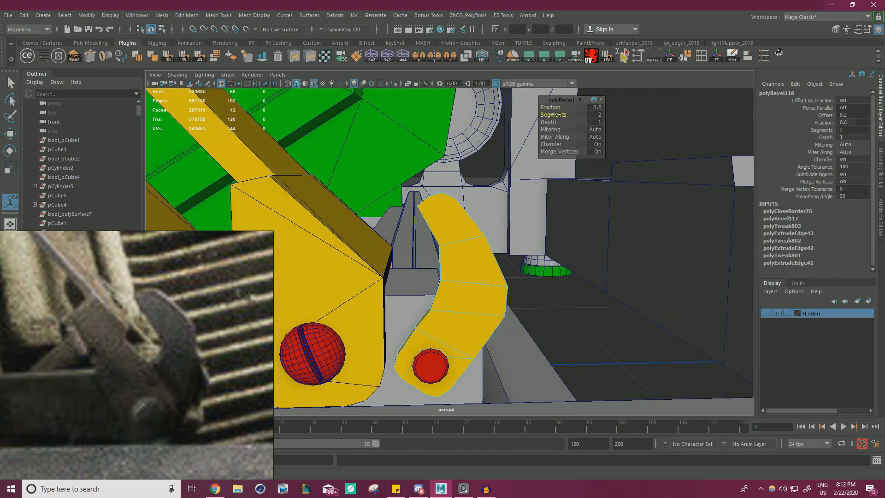
pyautogui.keyDown('alt'); pyautogui.moveTo(438, 231); pyautogui.dragTo(516, 215); pyautogui.keyUp('alt')
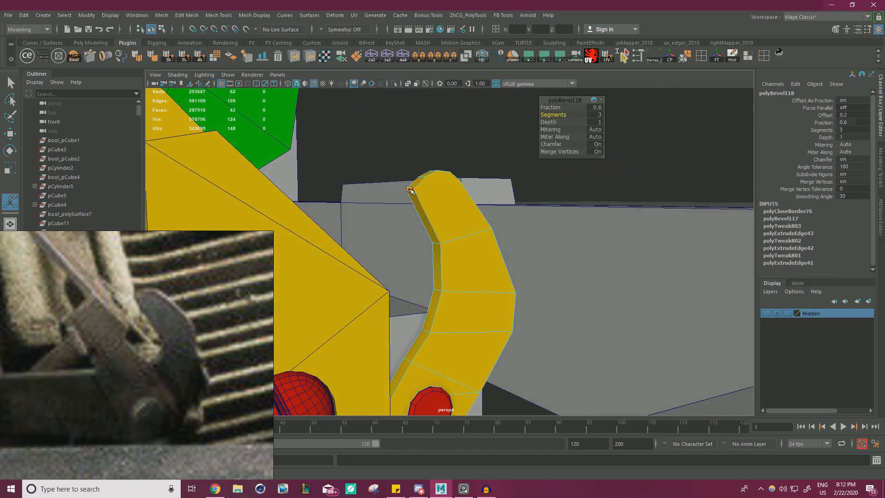
# Step: Move the vertices along the lever's outer middle bend slightly inward and upward to soften the curve
pyautogui.press('w')
pyautogui.keyDown('alt'); pyautogui.moveTo(460, 128); pyautogui.dragTo(481, 133); pyautogui.keyUp('alt')
pyautogui.keyDown('alt'); pyautogui.moveTo(481, 133); pyautogui.dragTo(265, 178, button='right'); pyautogui.keyUp('alt')
pyautogui.keyDown('alt'); pyautogui.moveTo(265, 179); pyautogui.dragTo(252, 183); pyautogui.keyUp('alt')
pyautogui.keyDown('alt'); pyautogui.moveTo(252, 182); pyautogui.dragTo(484, 241, button='right'); pyautogui.keyUp('alt')
pyautogui.keyDown('alt'); pyautogui.moveTo(484, 241); pyautogui.dragTo(481, 187, button='middle'); pyautogui.keyUp('alt')
pyautogui.keyDown('alt'); pyautogui.moveTo(481, 188); pyautogui.dragTo(454, 207, button='right'); pyautogui.keyUp('alt')
pyautogui.moveTo(532, 202); pyautogui.dragTo(492, 250)
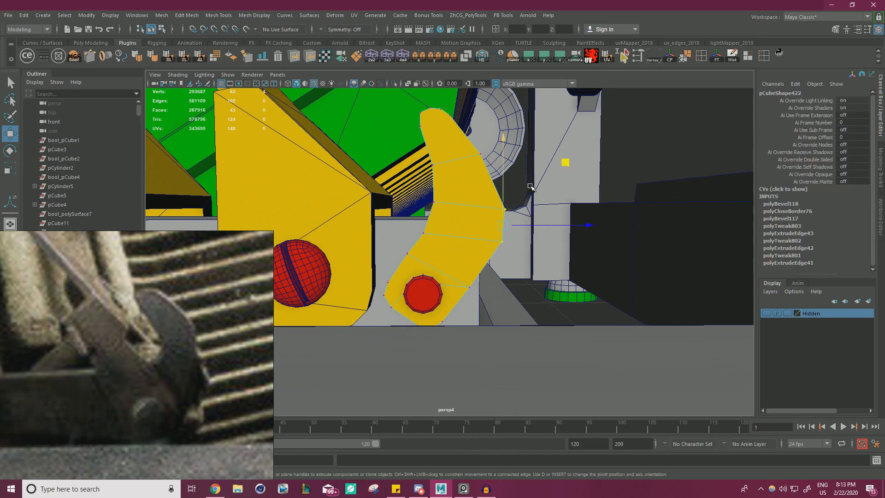
pyautogui.moveTo(568, 161); pyautogui.dragTo(563, 160)
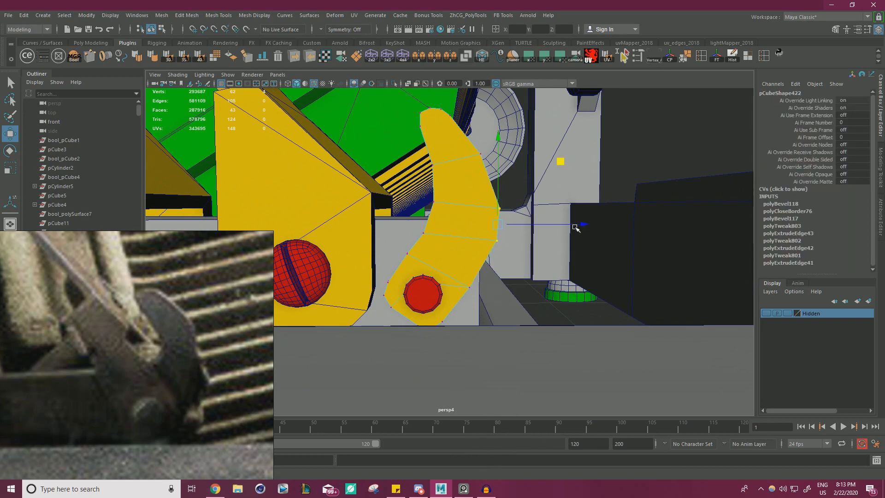
pyautogui.click(488, 211)
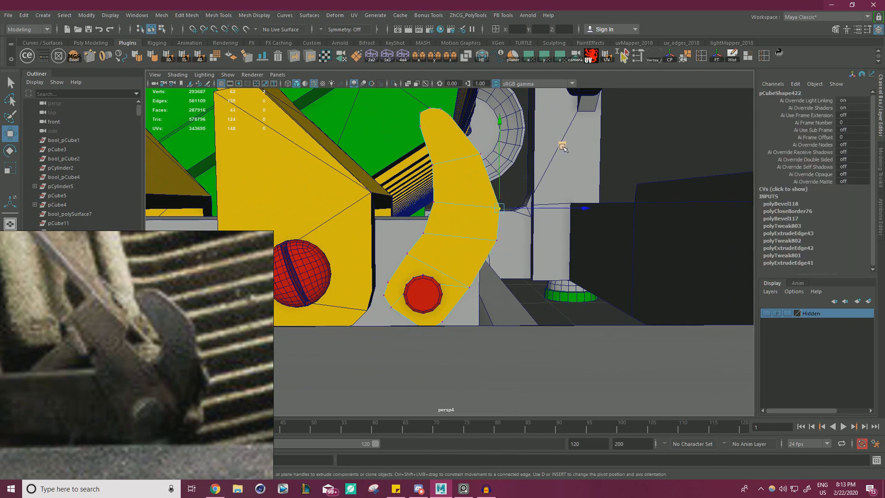
pyautogui.moveTo(563, 147); pyautogui.dragTo(557, 139)
# Step: Shift the vertices at the lever's inner middle bend slightly toward its outer side, leaving the lower inner ones in place
pyautogui.keyDown('alt'); pyautogui.moveTo(557, 140); pyautogui.dragTo(465, 186, button='right'); pyautogui.keyUp('alt')
pyautogui.keyDown('alt'); pyautogui.moveTo(465, 187); pyautogui.dragTo(436, 200); pyautogui.keyUp('alt')
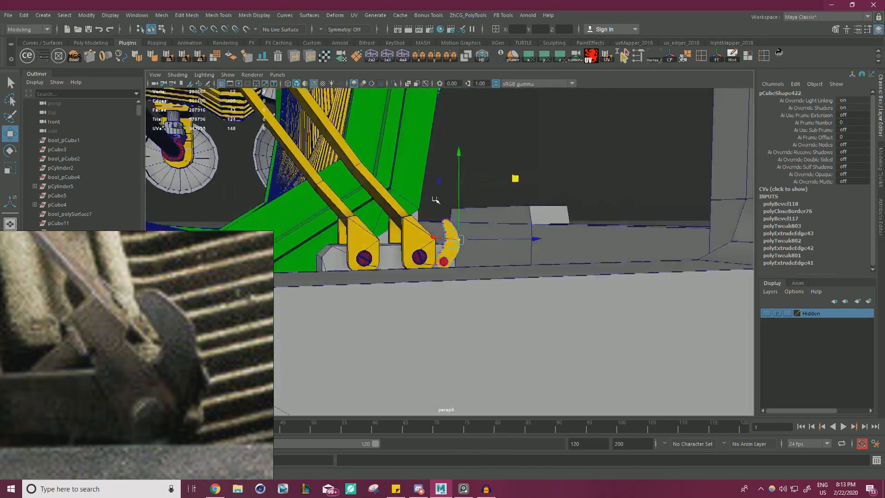
pyautogui.keyDown('alt'); pyautogui.moveTo(436, 200); pyautogui.dragTo(405, 212, button='right'); pyautogui.keyUp('alt')
pyautogui.keyDown('alt'); pyautogui.moveTo(406, 212); pyautogui.dragTo(369, 219); pyautogui.keyUp('alt')
pyautogui.keyDown('alt'); pyautogui.moveTo(369, 219); pyautogui.dragTo(489, 233, button='right'); pyautogui.keyUp('alt')
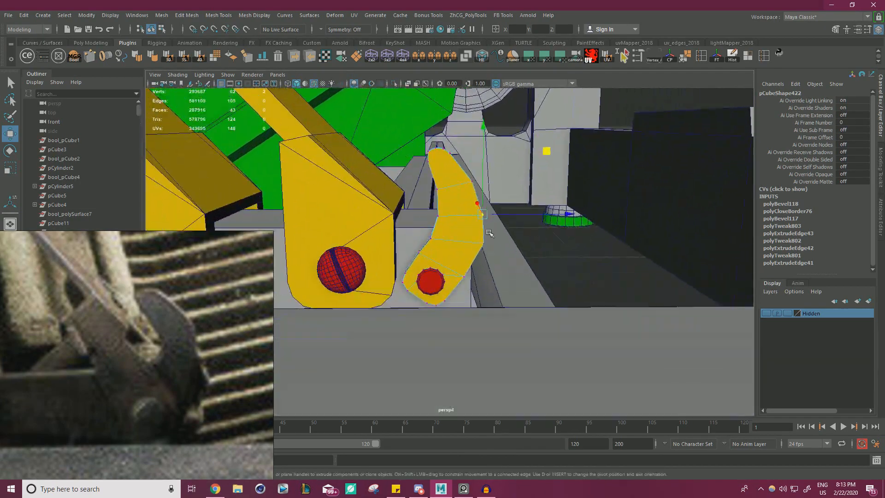
pyautogui.keyDown('alt'); pyautogui.moveTo(489, 233); pyautogui.dragTo(464, 216); pyautogui.keyUp('alt')
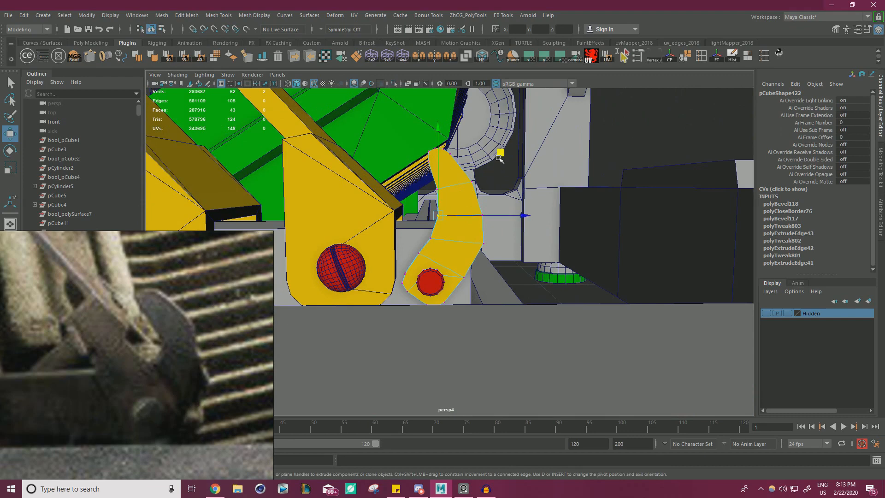
pyautogui.moveTo(499, 158); pyautogui.dragTo(505, 153)
pyautogui.moveTo(418, 228); pyautogui.dragTo(438, 245)
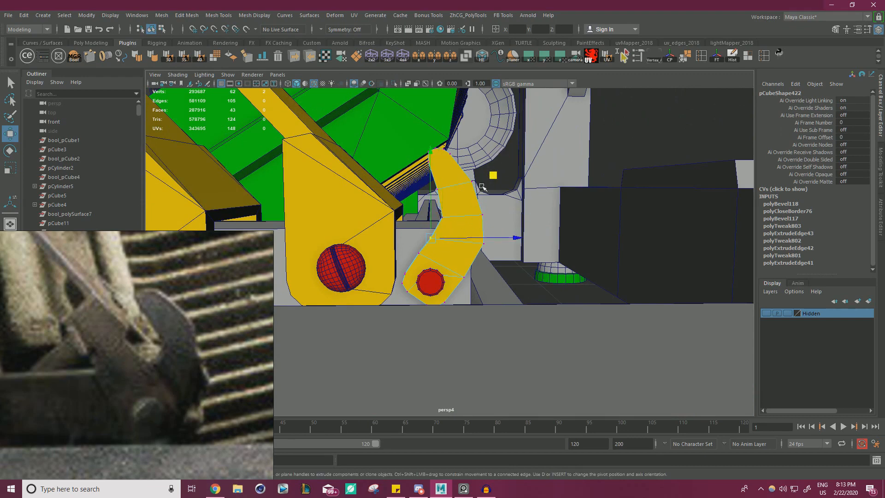
pyautogui.moveTo(493, 180); pyautogui.dragTo(491, 180)
pyautogui.hotkey('ctrl', 'z')
# Step: Nudge the upper inner vertices outward and pull the middle outer vertices inward to slim the lever's neck
pyautogui.moveTo(410, 197); pyautogui.dragTo(446, 178)
pyautogui.moveTo(499, 125); pyautogui.dragTo(506, 126)
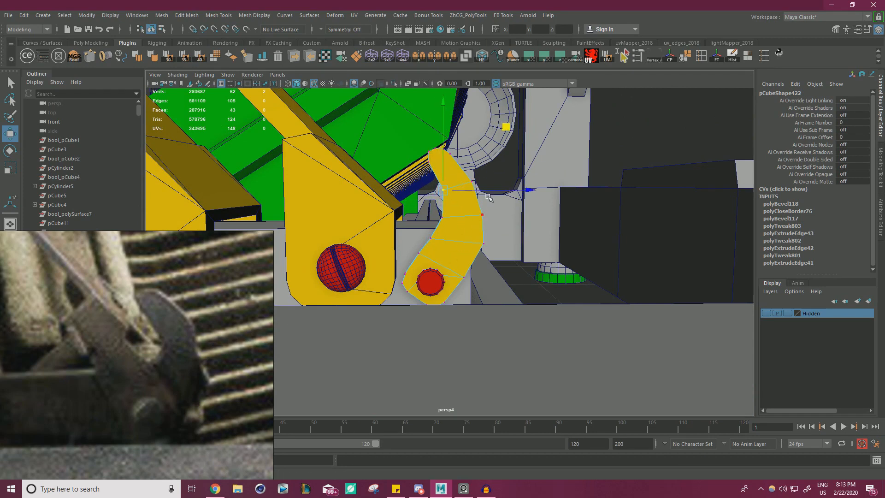
pyautogui.click(478, 223)
pyautogui.moveTo(546, 147); pyautogui.dragTo(480, 203)
# Step: Bevel the lever's lower outer corner edge with a 0.5 fraction and 2 segments
pyautogui.scroll(4, 539, 143)
pyautogui.moveTo(480, 203); pyautogui.dragTo(481, 168, button='right')
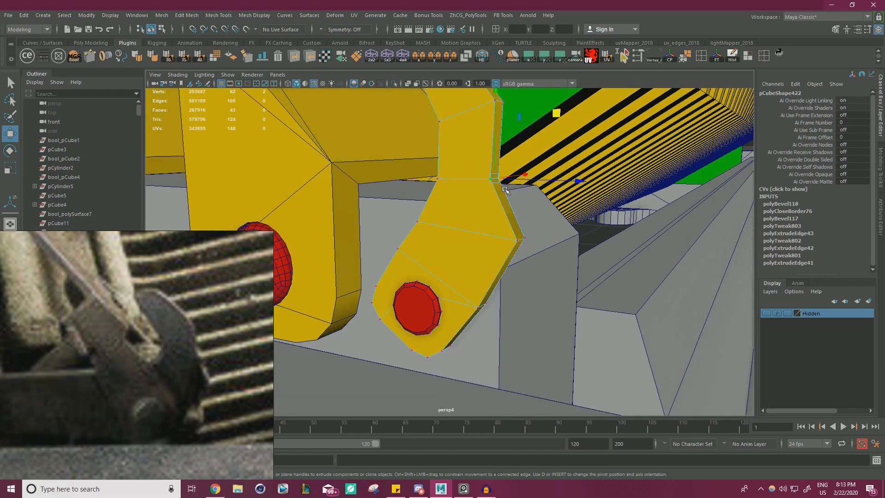
pyautogui.click(521, 240)
pyautogui.hotkey('ctrl', 'b')
pyautogui.keyDown('alt'); pyautogui.moveTo(553, 218); pyautogui.dragTo(534, 173); pyautogui.keyUp('alt')
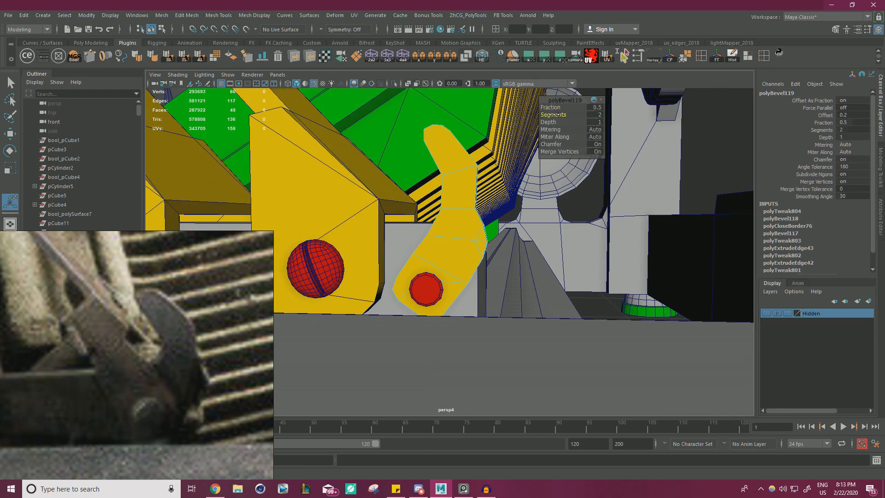
pyautogui.keyDown('alt'); pyautogui.moveTo(469, 180); pyautogui.dragTo(466, 195); pyautogui.keyUp('alt')
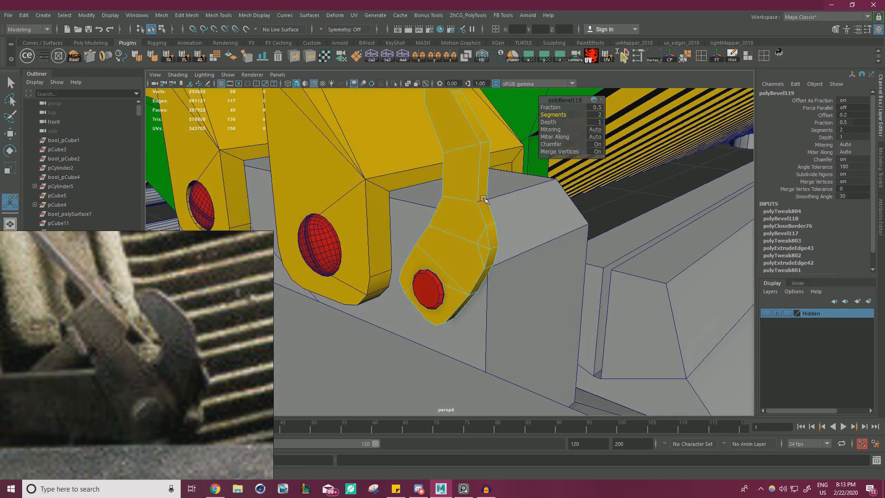
pyautogui.click(509, 188)
pyautogui.hotkey('ctrl', 'v')
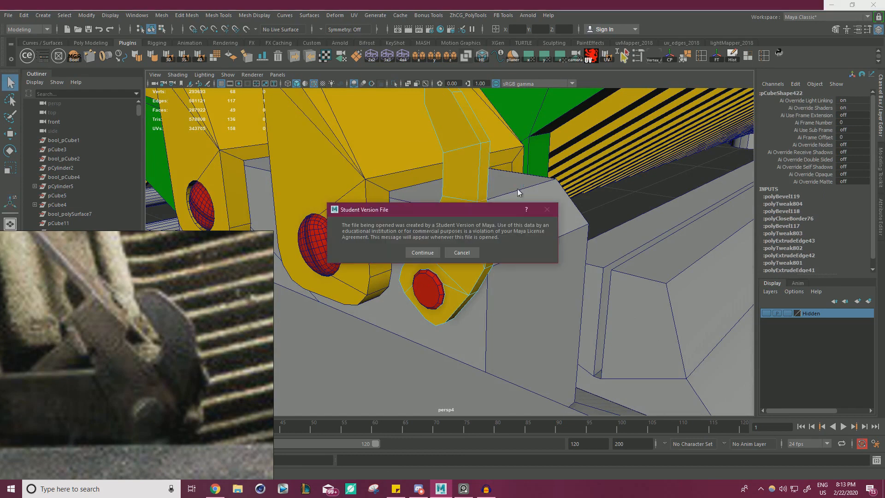
pyautogui.click(470, 253)
pyautogui.click(512, 230)
pyautogui.scroll(-1, 489, 232)
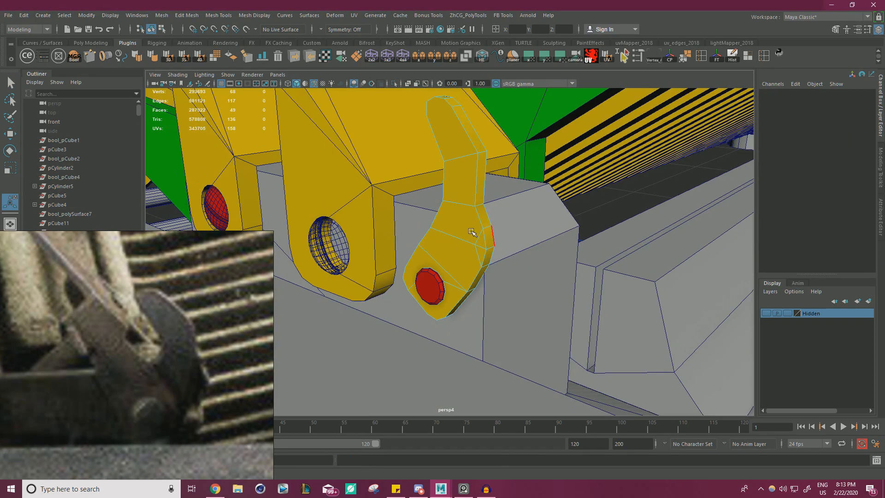
# Step: Try moving the lever's outer edge and the neighbouring yellow arms, and undo both moves
pyautogui.press('w')
pyautogui.moveTo(460, 204); pyautogui.dragTo(472, 192, button='right')
pyautogui.moveTo(479, 231); pyautogui.dragTo(505, 234)
pyautogui.hotkey('ctrl', 'z')
pyautogui.click(354, 228)
pyautogui.keyDown('alt'); pyautogui.moveTo(422, 216); pyautogui.dragTo(111, 203, button='right'); pyautogui.keyUp('alt')
pyautogui.moveTo(459, 213); pyautogui.dragTo(479, 208)
pyautogui.hotkey('ctrl', 'z')
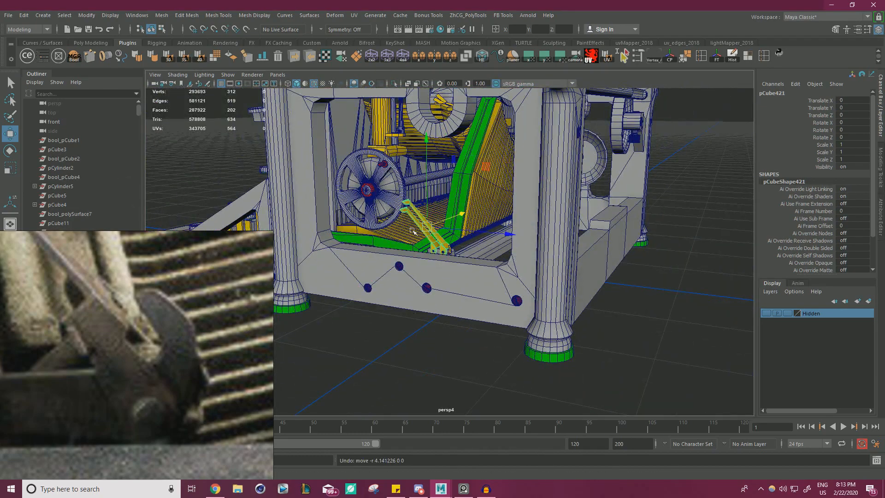
# Step: Bevel the edges across the lever's narrow neck with a 0.4 fraction and 1 segment
pyautogui.moveTo(463, 241)
pyautogui.keyDown('alt'); pyautogui.mouseDown(button='right')
pyautogui.moveTo(502, 241)
pyautogui.moveTo(544, 212)
pyautogui.mouseUp(button='right'); pyautogui.keyUp('alt')
pyautogui.moveTo(447, 192)
pyautogui.keyDown('alt'); pyautogui.mouseDown(button='right')
pyautogui.moveTo(490, 181)
pyautogui.moveTo(457, 166)
pyautogui.moveTo(456, 142)
pyautogui.mouseUp(button='right'); pyautogui.keyUp('alt')
pyautogui.click(458, 167)
pyautogui.click(467, 192)
pyautogui.hotkey('ctrl', 'b')
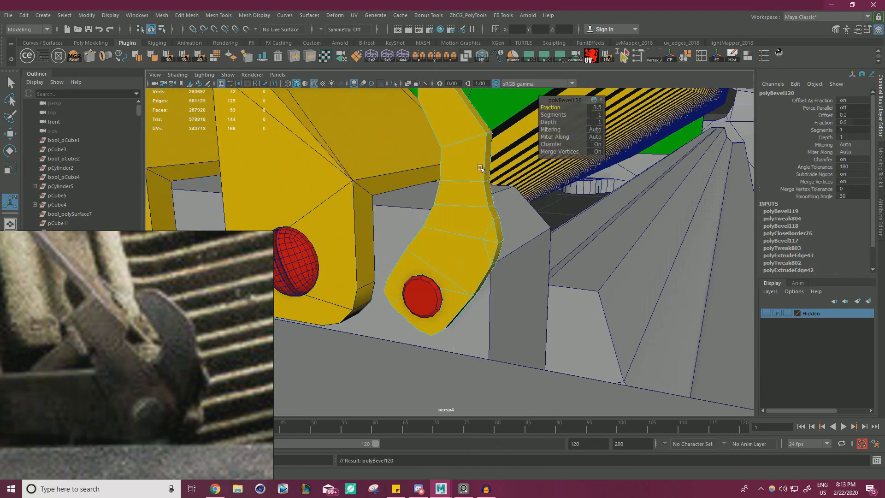
pyautogui.keyDown('alt'); pyautogui.moveTo(454, 175); pyautogui.dragTo(473, 167); pyautogui.keyUp('alt')
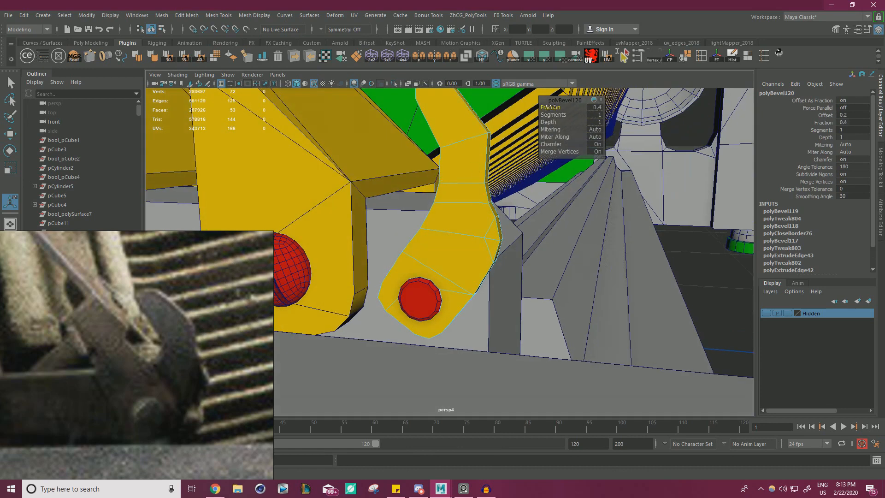
# Step: Bevel the edges at the lever's upper bend with a 0.5 fraction and 2 segments
pyautogui.click(472, 144)
pyautogui.hotkey('ctrl', 'b')
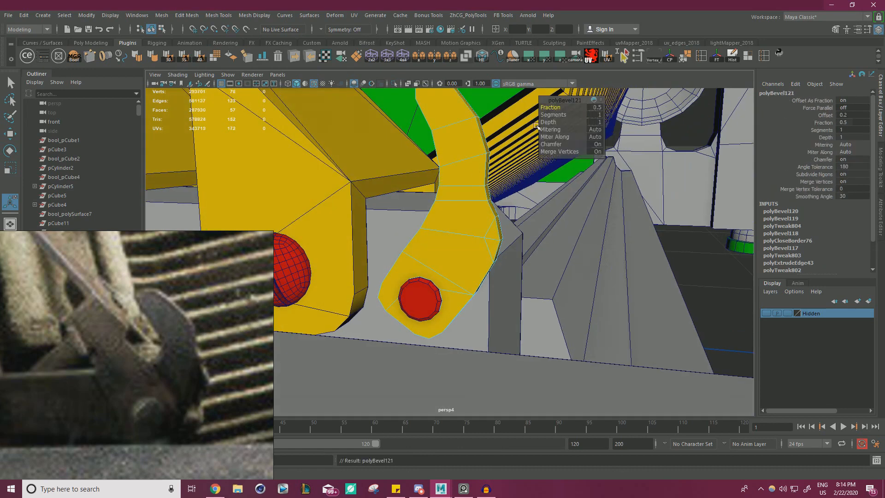
pyautogui.keyDown('alt'); pyautogui.moveTo(450, 156); pyautogui.dragTo(258, 158, button='right'); pyautogui.keyUp('alt')
pyautogui.keyDown('alt'); pyautogui.moveTo(259, 158); pyautogui.dragTo(330, 169); pyautogui.keyUp('alt')
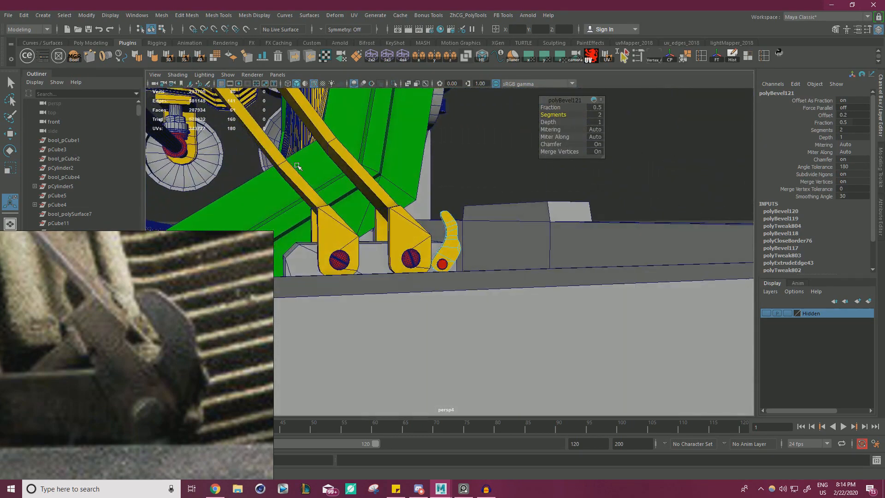
pyautogui.keyDown('alt'); pyautogui.moveTo(369, 182); pyautogui.dragTo(435, 202, button='right'); pyautogui.keyUp('alt')
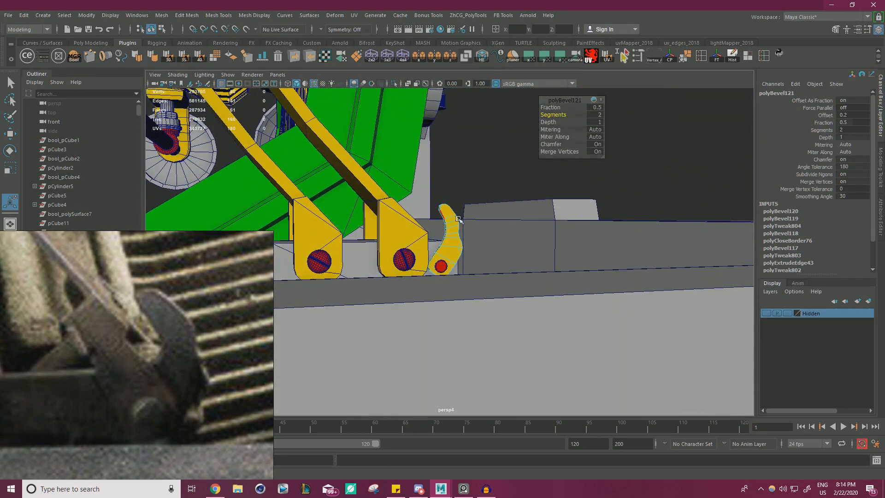
# Step: Deselect the lever and compare its shape on the whole model with the wider reference photo of the mechanism
pyautogui.moveTo(644, 161); pyautogui.dragTo(267, 182, button='right')
pyautogui.press('q')
pyautogui.click(676, 146)
pyautogui.keyDown('alt'); pyautogui.moveTo(392, 187); pyautogui.dragTo(264, 197, button='right'); pyautogui.keyUp('alt')
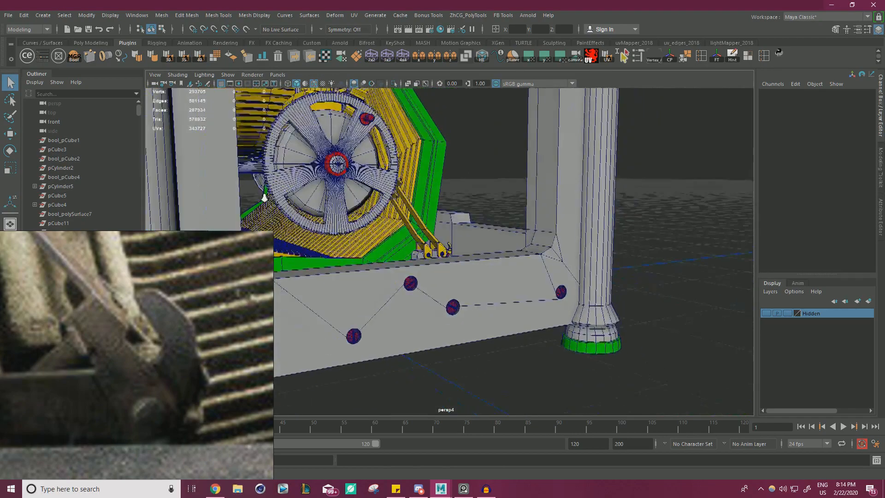
pyautogui.keyDown('alt'); pyautogui.moveTo(369, 197); pyautogui.dragTo(291, 197, button='right'); pyautogui.keyUp('alt')
pyautogui.scroll(-6, 419, 259)
pyautogui.moveTo(115, 367); pyautogui.dragTo(166, 299, button='right')
pyautogui.scroll(5, 463, 235)
pyautogui.scroll(8, 463, 235)
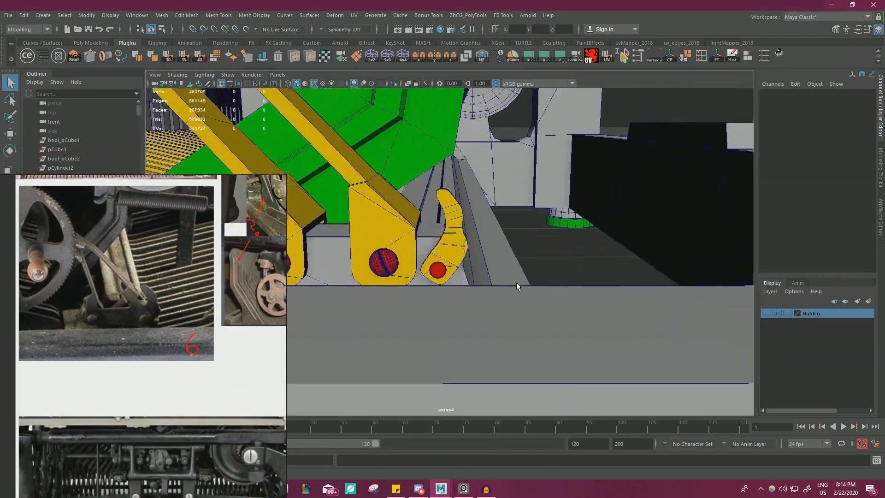
# Step: Select the lever with its red pin, enlarge both slightly through all their vertices and move them upward
pyautogui.click(432, 282)
pyautogui.press('w')
pyautogui.click(430, 283)
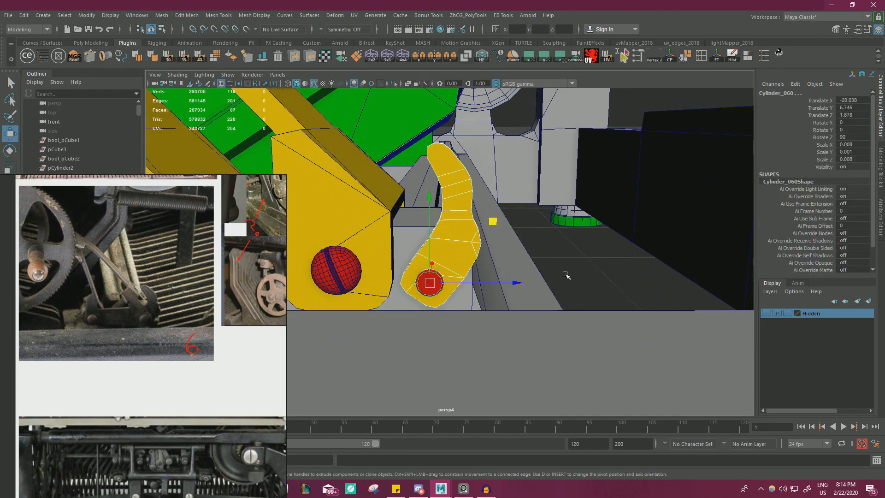
pyautogui.press('r')
pyautogui.moveTo(430, 283); pyautogui.dragTo(445, 283)
pyautogui.hotkey('ctrl', 'z')
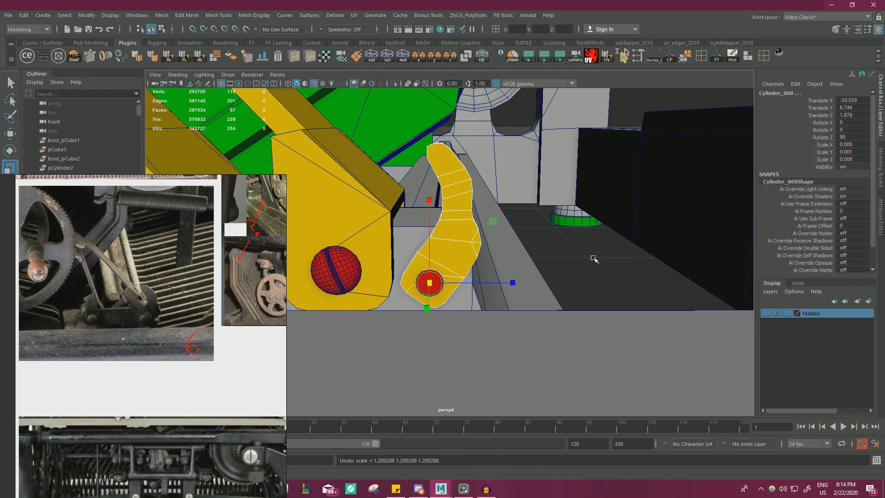
pyautogui.moveTo(593, 259); pyautogui.dragTo(575, 243, button='right')
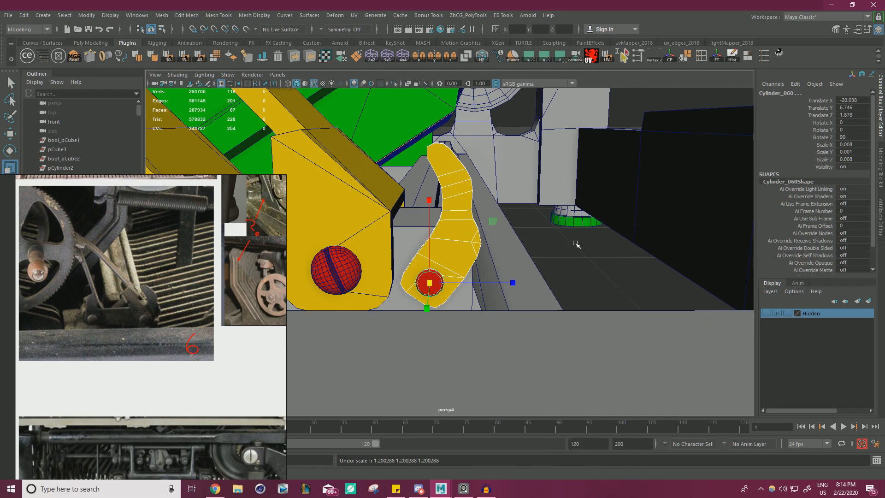
pyautogui.moveTo(616, 344); pyautogui.dragTo(346, 85)
pyautogui.moveTo(441, 227); pyautogui.dragTo(458, 222)
pyautogui.press('w')
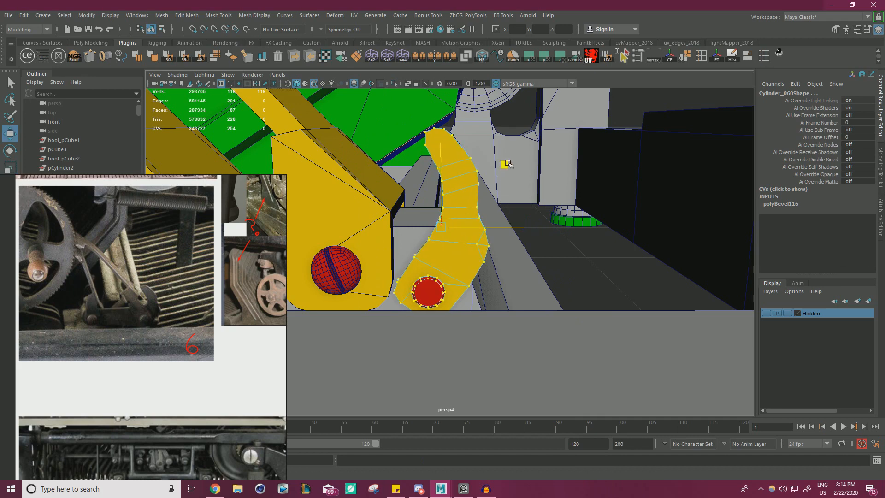
pyautogui.moveTo(504, 166)
pyautogui.mouseDown(button='middle')
pyautogui.moveTo(507, 140)
pyautogui.moveTo(509, 150)
pyautogui.mouseUp(button='middle')
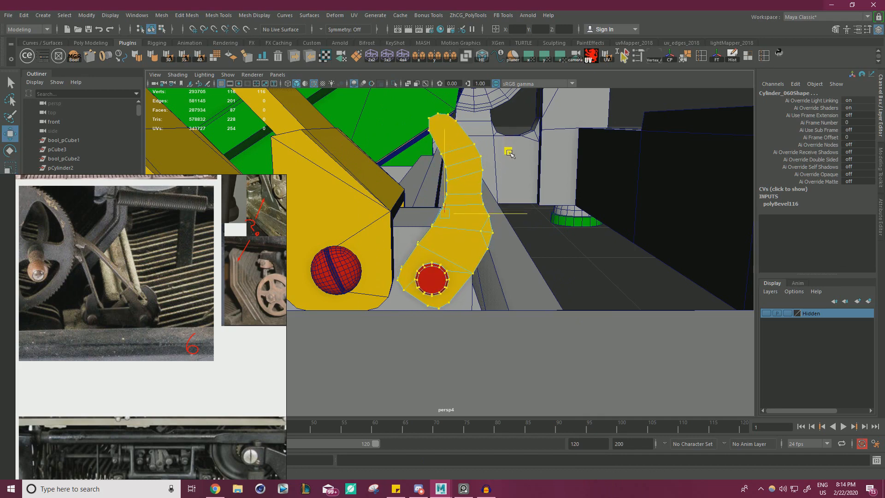
# Step: Lower the lever and pin to Translate Y 6.663 and shift them to Translate X -20.045
pyautogui.moveTo(594, 260); pyautogui.dragTo(263, 240, button='right')
pyautogui.click(595, 263)
pyautogui.keyDown('alt'); pyautogui.moveTo(263, 241); pyautogui.dragTo(323, 240); pyautogui.keyUp('alt')
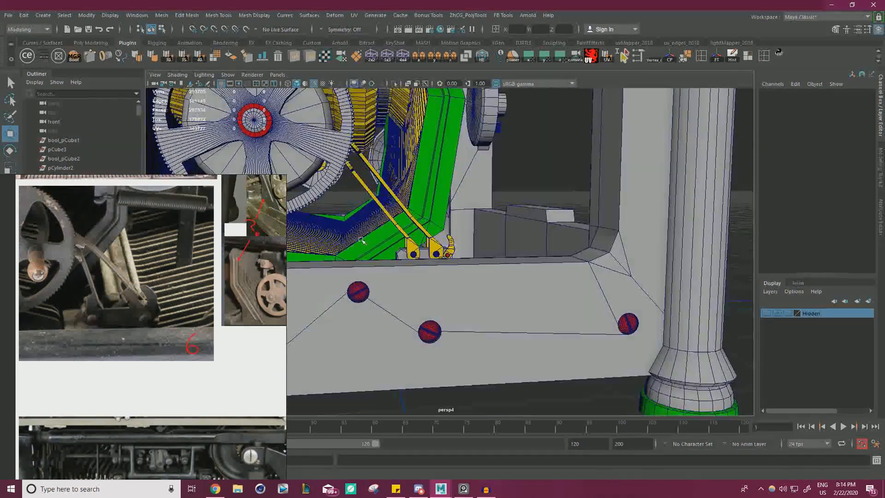
pyautogui.keyDown('alt'); pyautogui.moveTo(323, 241); pyautogui.dragTo(472, 237, button='right'); pyautogui.keyUp('alt')
pyautogui.click(473, 237)
pyautogui.keyDown('alt'); pyautogui.moveTo(473, 237); pyautogui.dragTo(466, 295); pyautogui.keyUp('alt')
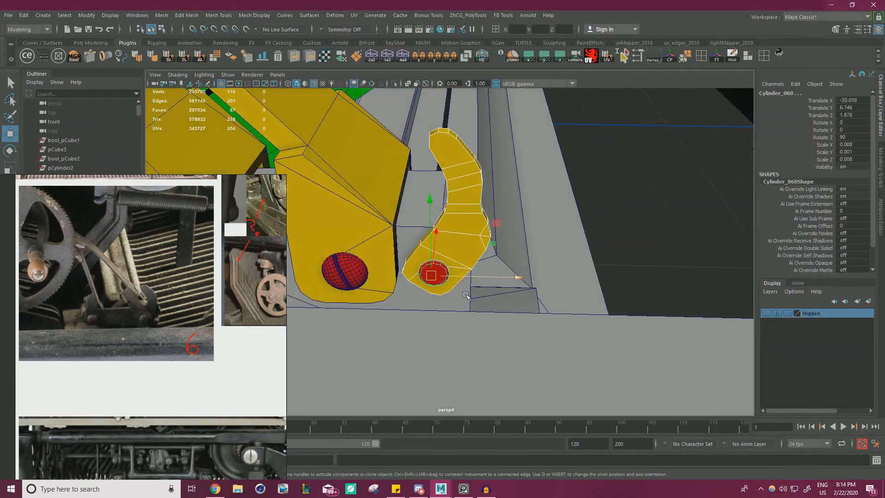
pyautogui.moveTo(430, 226); pyautogui.dragTo(430, 237)
pyautogui.keyDown('alt'); pyautogui.moveTo(429, 237); pyautogui.dragTo(529, 223, button='right'); pyautogui.keyUp('alt')
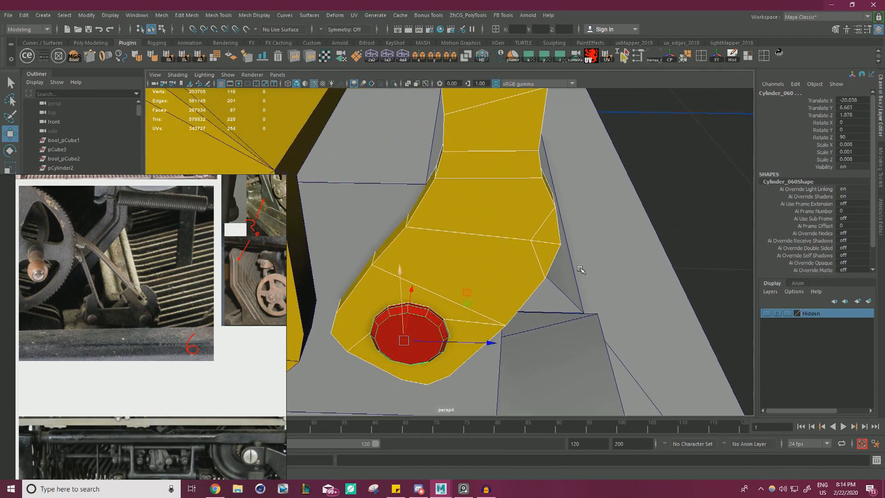
pyautogui.keyDown('alt'); pyautogui.moveTo(530, 224); pyautogui.dragTo(477, 183); pyautogui.keyUp('alt')
pyautogui.keyDown('alt'); pyautogui.moveTo(477, 182); pyautogui.dragTo(410, 161, button='right'); pyautogui.keyUp('alt')
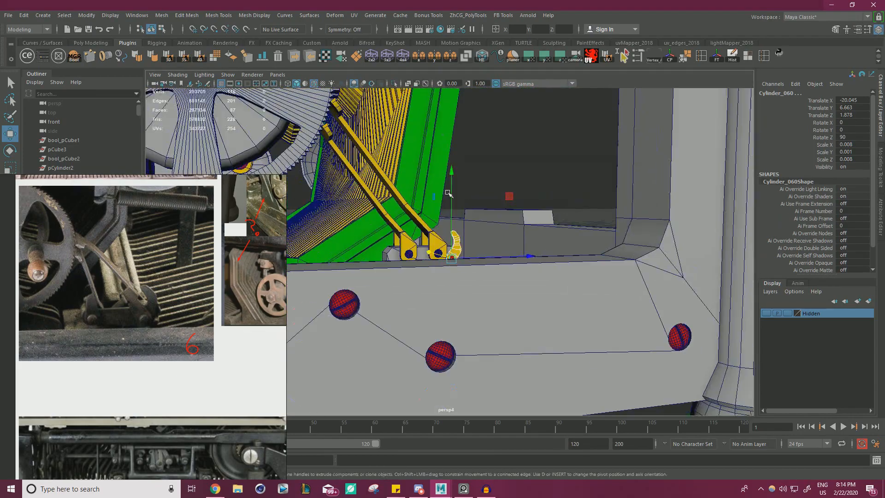
# Step: Deselect the parts, examine the lever within the whole typewriter and look over the full reference image board
pyautogui.rightClick(535, 151)
pyautogui.click(553, 152)
pyautogui.keyDown('alt'); pyautogui.moveTo(554, 153); pyautogui.dragTo(229, 166, button='right'); pyautogui.keyUp('alt')
pyautogui.keyDown('alt'); pyautogui.moveTo(229, 166); pyautogui.dragTo(452, 184); pyautogui.keyUp('alt')
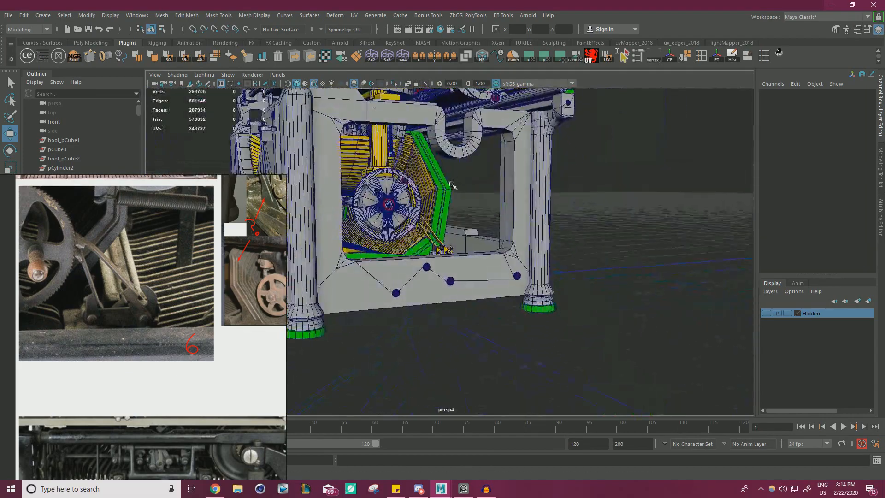
pyautogui.keyDown('alt'); pyautogui.moveTo(452, 184); pyautogui.dragTo(446, 216, button='right'); pyautogui.keyUp('alt')
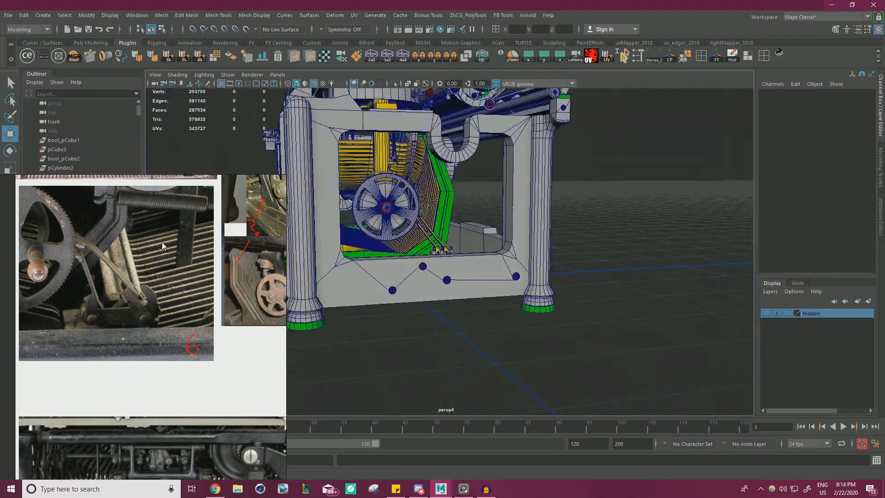
pyautogui.moveTo(162, 242); pyautogui.dragTo(300, 262)
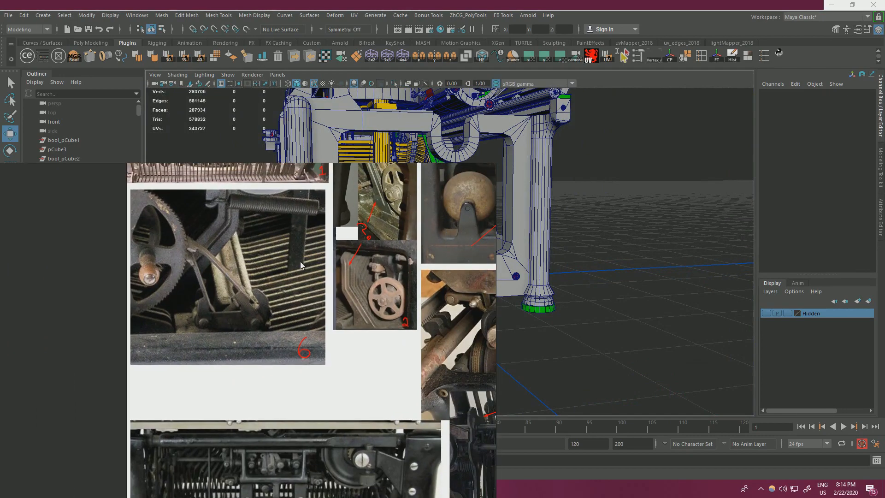
pyautogui.scroll(-4, 302, 261)
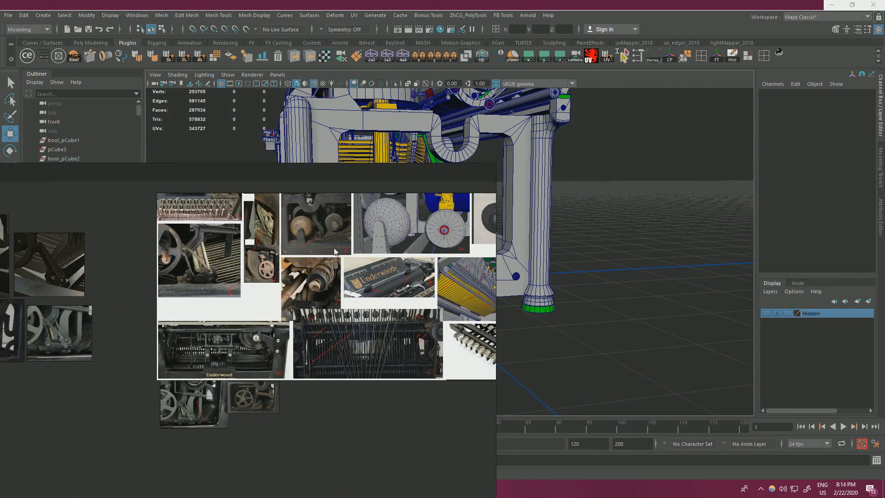
pyautogui.moveTo(358, 262); pyautogui.dragTo(286, 258, button='middle')
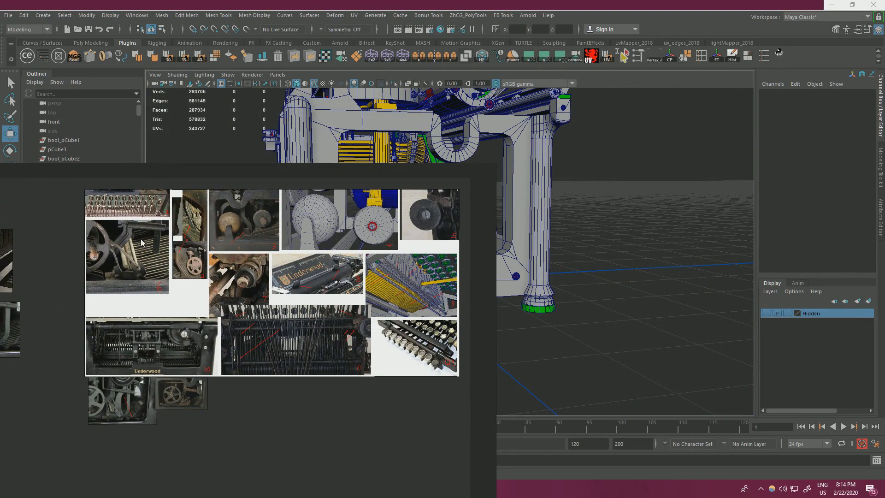
# Step: Find the wheel mechanism in reference photo 7 and select the matching disc wheel inside the typewriter's side frame
pyautogui.scroll(2, 219, 270)
pyautogui.scroll(-1, 262, 294)
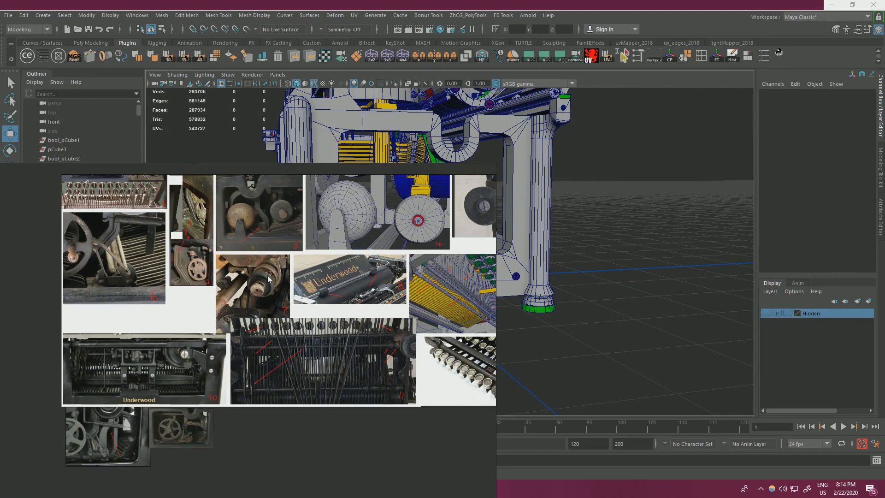
pyautogui.scroll(10, 269, 279)
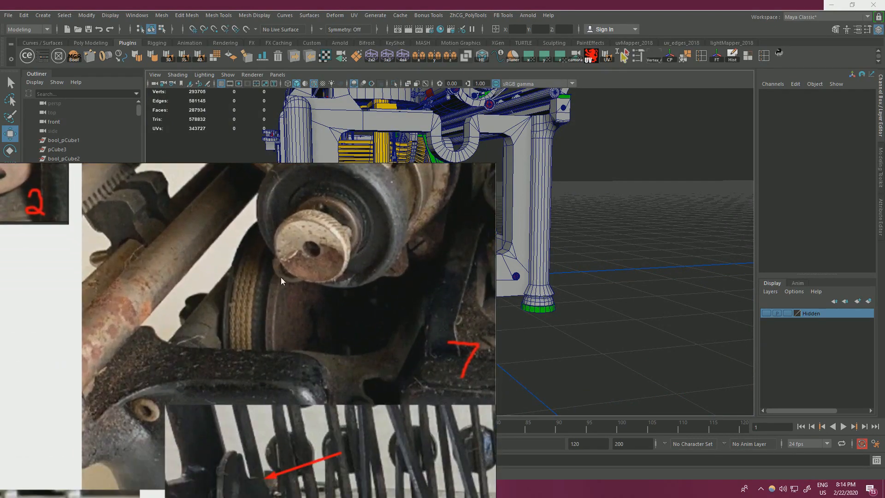
pyautogui.moveTo(235, 302); pyautogui.dragTo(0, 260, button='right')
pyautogui.click(332, 214)
pyautogui.scroll(-6, 332, 214)
pyautogui.keyDown('alt'); pyautogui.moveTo(193, 210); pyautogui.dragTo(481, 225); pyautogui.keyUp('alt')
pyautogui.scroll(8, 480, 224)
pyautogui.click(436, 240)
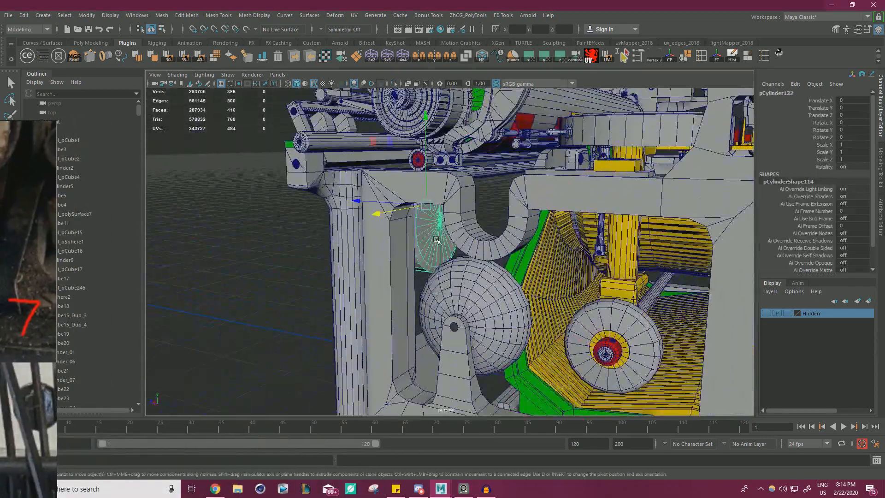
# Step: Place reference photo 7 beside the model and isolate the selected wheel
pyautogui.scroll(-5, 478, 286)
pyautogui.keyDown('alt'); pyautogui.moveTo(295, 282); pyautogui.dragTo(314, 277); pyautogui.keyUp('alt')
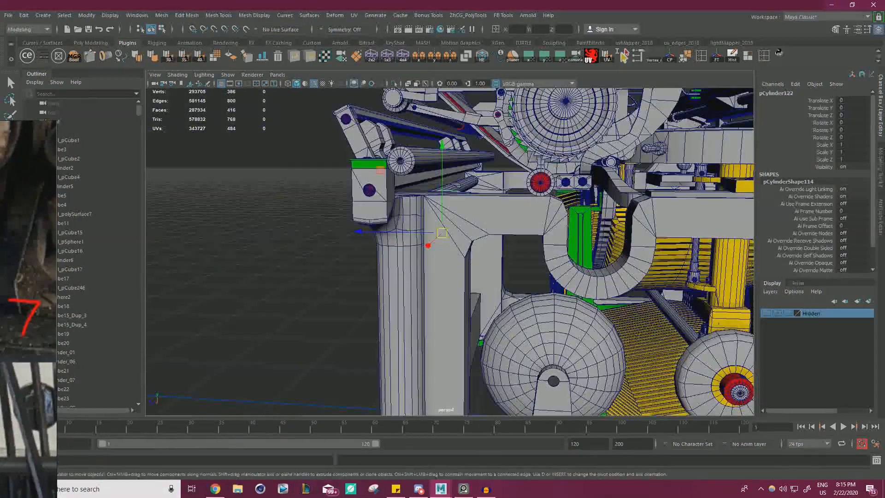
pyautogui.moveTo(0, 325); pyautogui.dragTo(329, 281, button='right')
pyautogui.scroll(-6, 329, 280)
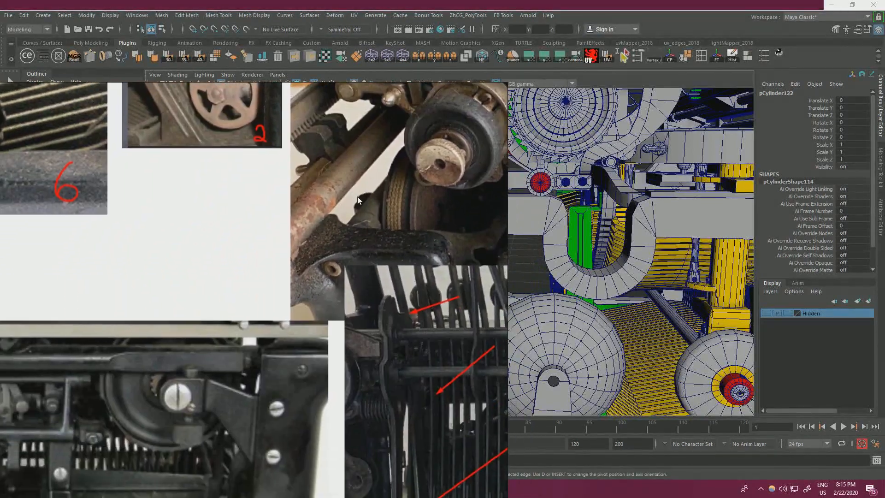
pyautogui.moveTo(382, 204); pyautogui.dragTo(80, 377, button='right')
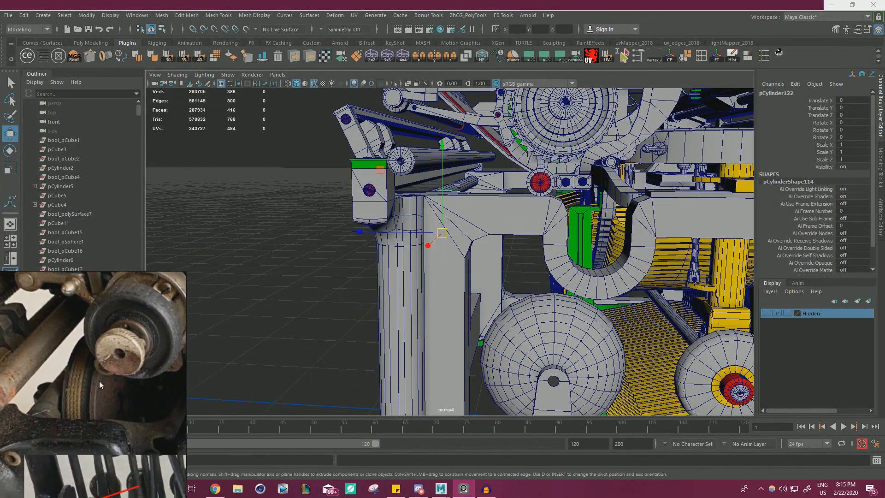
pyautogui.keyDown('alt'); pyautogui.moveTo(344, 282); pyautogui.dragTo(429, 286); pyautogui.keyUp('alt')
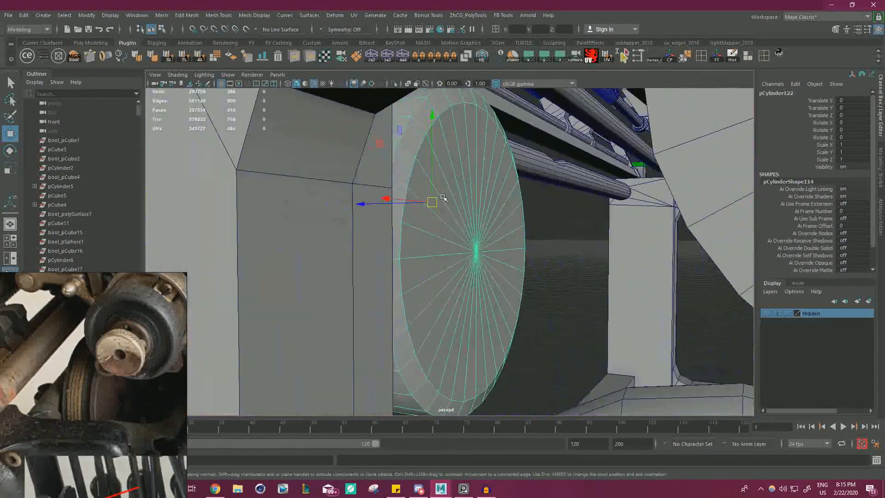
pyautogui.click(397, 83)
# Step: Examine the isolated wheel from all sides and compare its rim with the wheel in reference photo 7
pyautogui.keyDown('alt'); pyautogui.moveTo(415, 193); pyautogui.dragTo(365, 199, button='right'); pyautogui.keyUp('alt')
pyautogui.keyDown('alt'); pyautogui.moveTo(364, 199); pyautogui.dragTo(456, 205); pyautogui.keyUp('alt')
pyautogui.keyDown('alt'); pyautogui.moveTo(457, 206); pyautogui.dragTo(370, 206, button='right'); pyautogui.keyUp('alt')
pyautogui.keyDown('alt'); pyautogui.moveTo(369, 206); pyautogui.dragTo(327, 235); pyautogui.keyUp('alt')
pyautogui.keyDown('alt'); pyautogui.moveTo(327, 235); pyautogui.dragTo(515, 238, button='right'); pyautogui.keyUp('alt')
pyautogui.scroll(4, 59, 391)
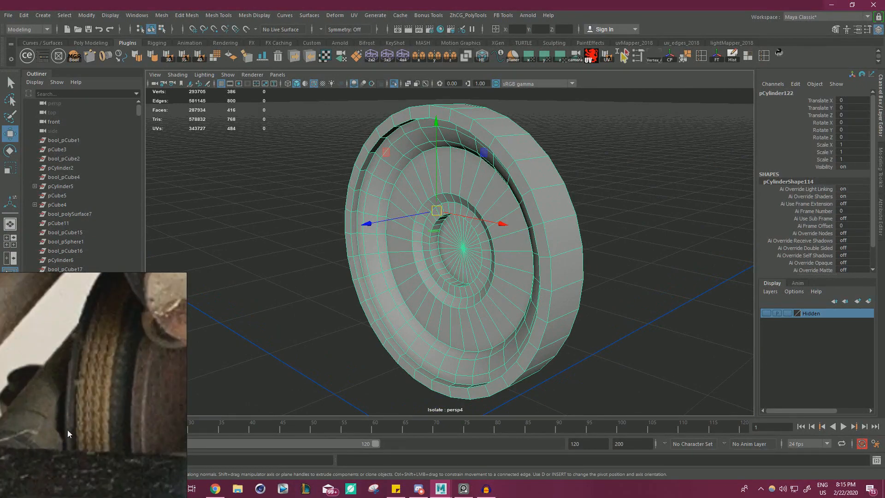
pyautogui.keyDown('alt'); pyautogui.moveTo(513, 291); pyautogui.dragTo(431, 320); pyautogui.keyUp('alt')
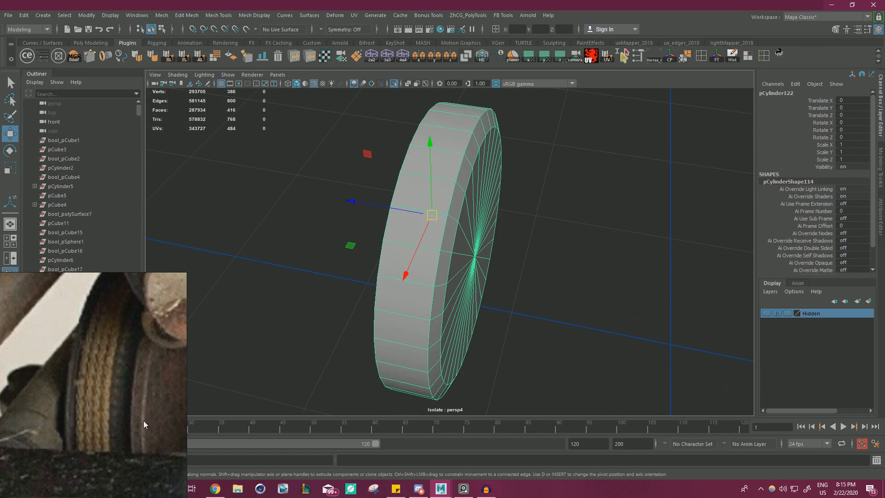
pyautogui.keyDown('alt'); pyautogui.moveTo(484, 313); pyautogui.dragTo(440, 319, button='right'); pyautogui.keyUp('alt')
pyautogui.moveTo(125, 386); pyautogui.dragTo(22, 382, button='middle')
pyautogui.scroll(3, 108, 416)
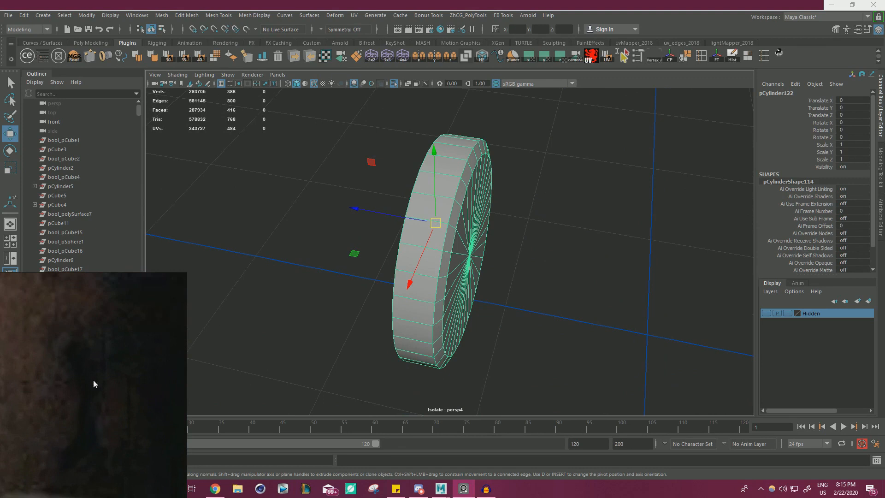
pyautogui.scroll(-6, 104, 407)
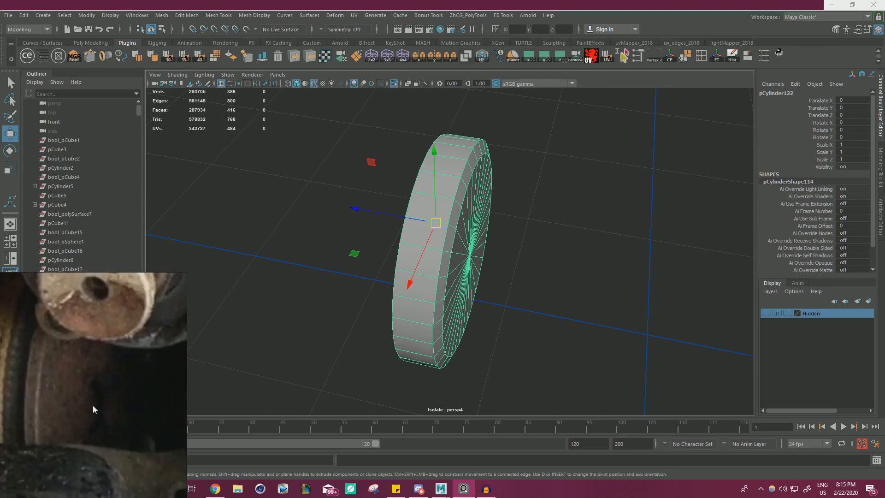
pyautogui.moveTo(61, 402); pyautogui.dragTo(122, 383, button='middle')
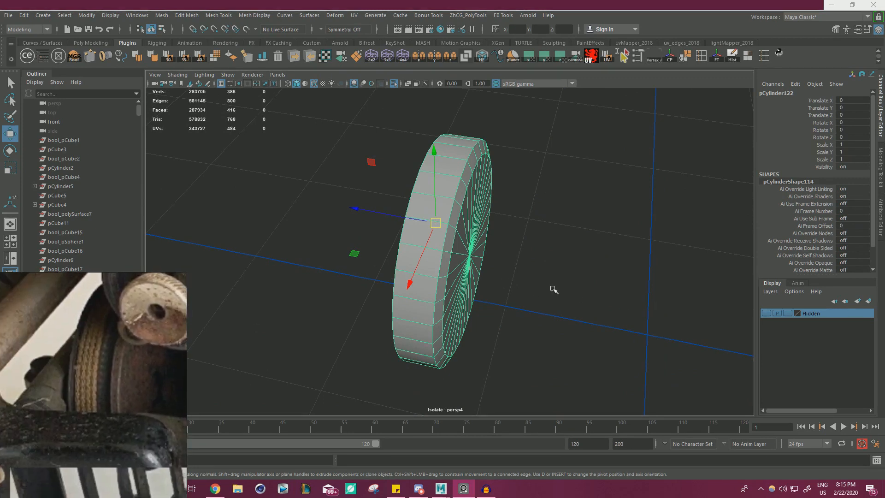
pyautogui.keyDown('alt'); pyautogui.moveTo(553, 289); pyautogui.dragTo(483, 282); pyautogui.keyUp('alt')
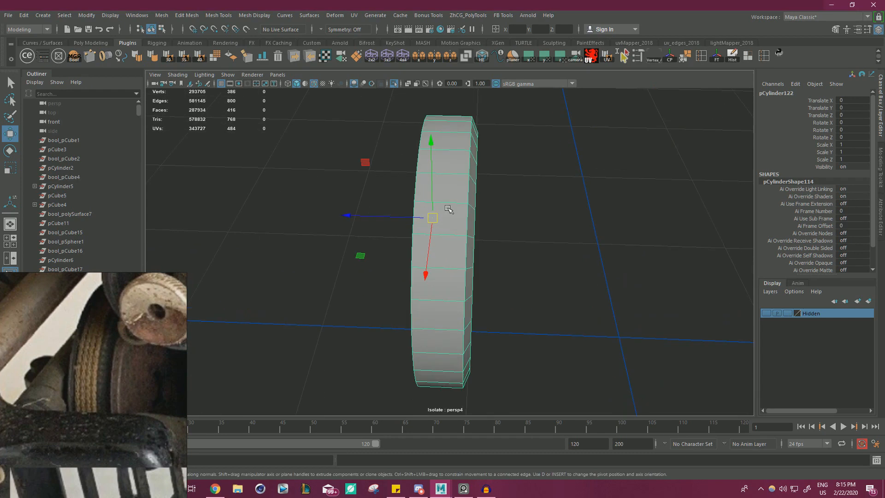
# Step: Select the complete loop of faces around the wheel's outer rim
pyautogui.keyDown('alt'); pyautogui.moveTo(449, 207); pyautogui.dragTo(452, 165); pyautogui.keyUp('alt')
pyautogui.moveTo(450, 190); pyautogui.dragTo(449, 215, button='right')
pyautogui.click(451, 178)
pyautogui.keyDown('shift'); pyautogui.click(453, 190); pyautogui.keyUp('shift')
pyautogui.doubleClick(457, 200)
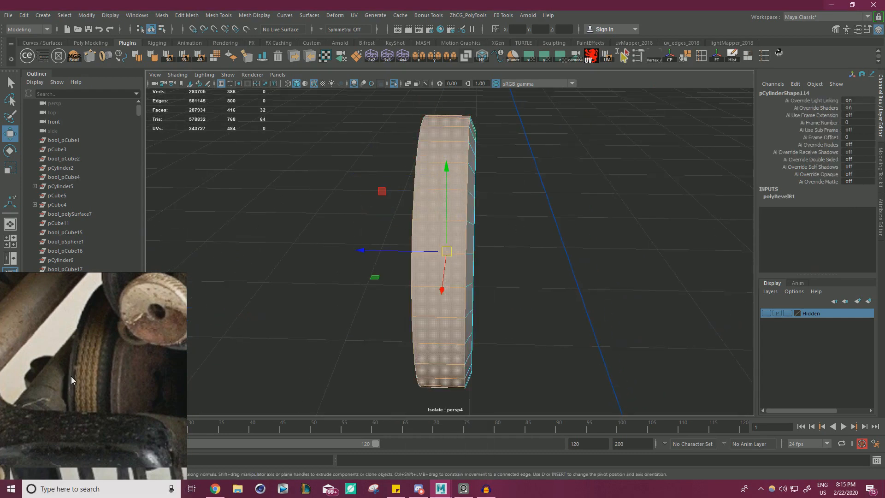
pyautogui.keyDown('alt'); pyautogui.moveTo(515, 200); pyautogui.dragTo(484, 246); pyautogui.keyUp('alt')
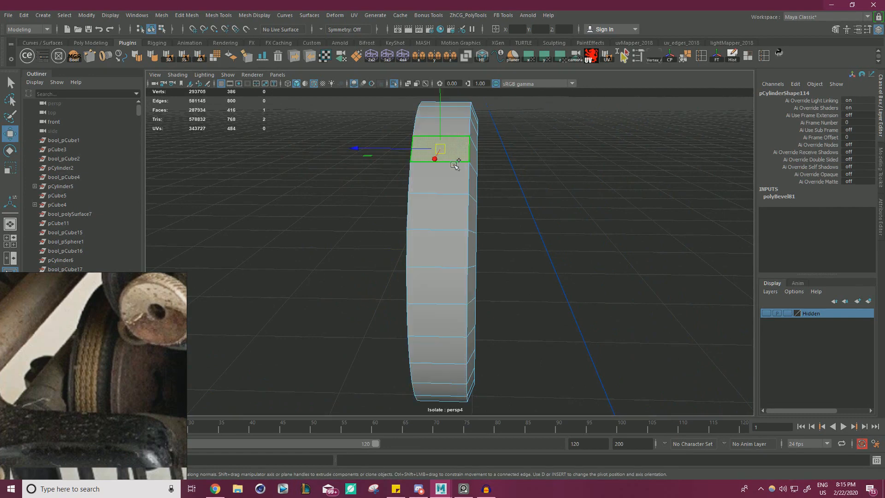
pyautogui.keyDown('alt'); pyautogui.moveTo(484, 172); pyautogui.dragTo(492, 229); pyautogui.keyUp('alt')
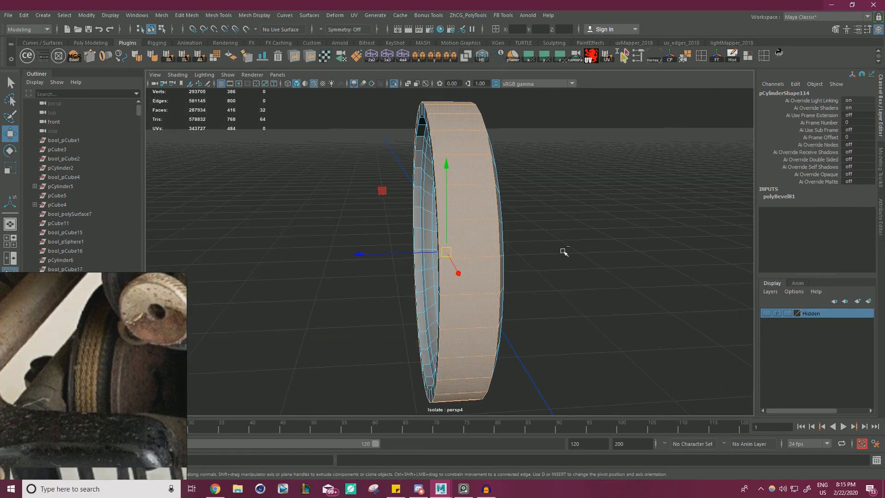
# Step: Inset the rim faces with an offset extrusion and extrude them again with Thickness -0.1 to form a groove
pyautogui.hotkey('ctrl', 'e')
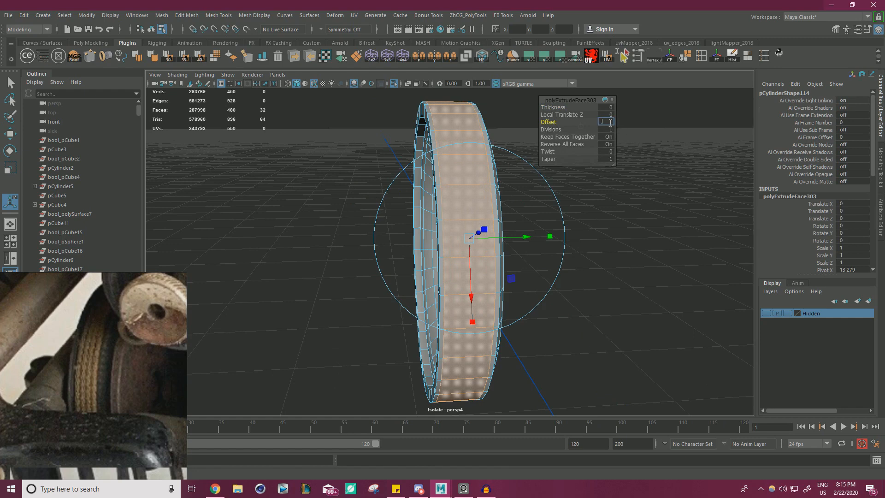
pyautogui.press('w')
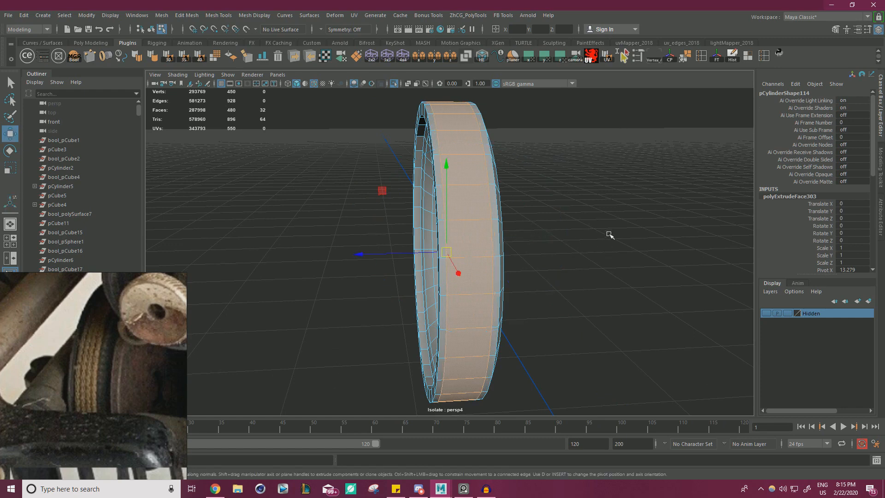
pyautogui.hotkey('ctrl', 'e')
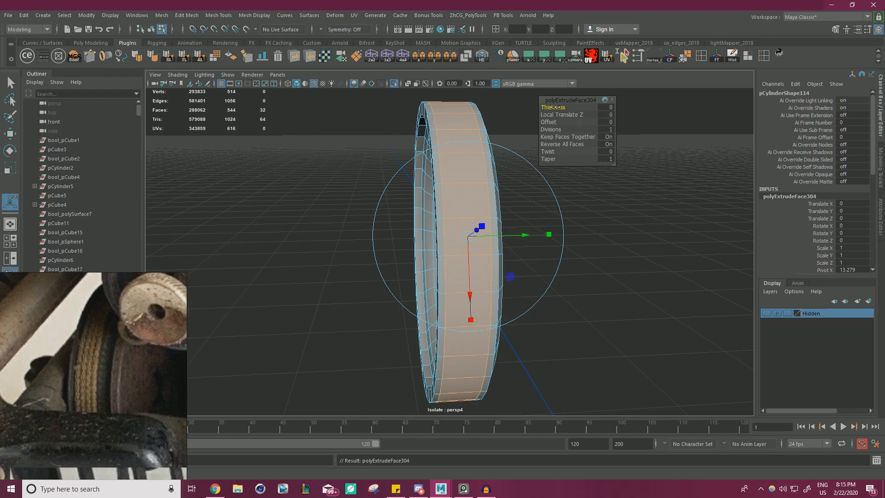
pyautogui.moveTo(553, 107); pyautogui.dragTo(553, 107)
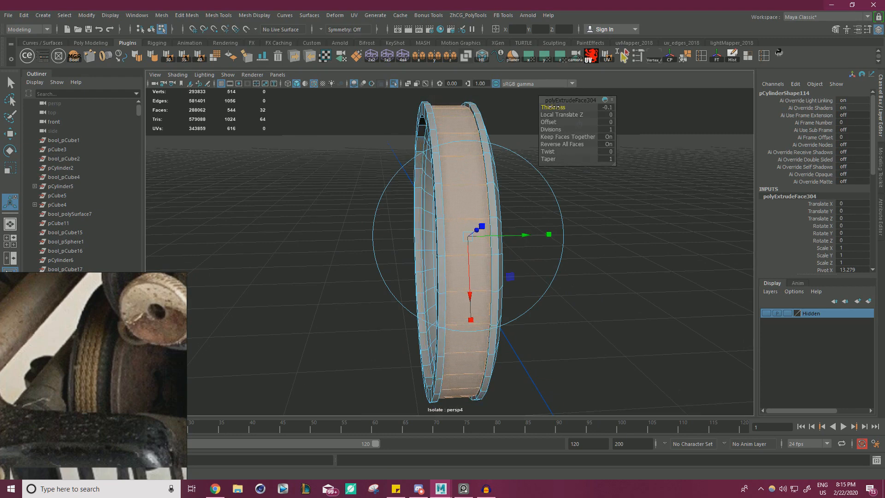
# Step: Inspect the recessed groove and both flanges of the wheel from several angles, and deselect the faces
pyautogui.keyDown('alt'); pyautogui.moveTo(483, 131); pyautogui.dragTo(546, 134); pyautogui.keyUp('alt')
pyautogui.keyDown('alt'); pyautogui.moveTo(387, 177); pyautogui.dragTo(427, 176, button='right'); pyautogui.keyUp('alt')
pyautogui.keyDown('alt'); pyautogui.moveTo(393, 178); pyautogui.dragTo(403, 147); pyautogui.keyUp('alt')
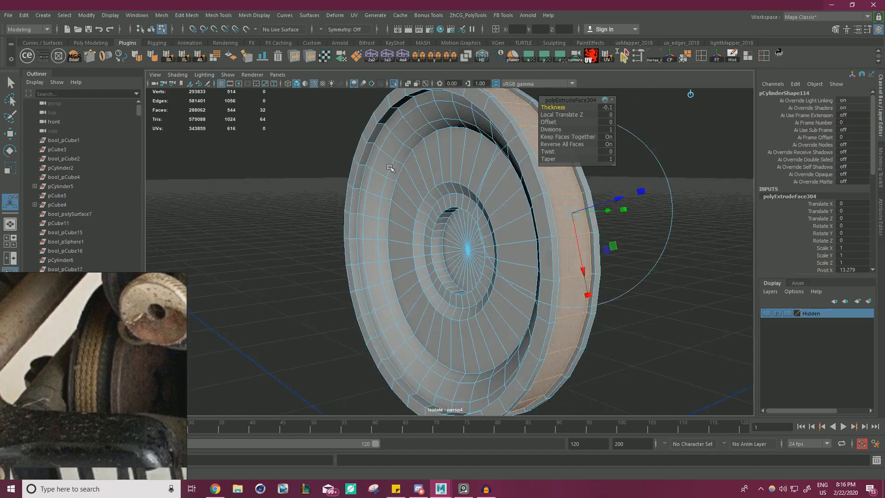
pyautogui.keyDown('alt'); pyautogui.moveTo(397, 171); pyautogui.dragTo(429, 171, button='right'); pyautogui.keyUp('alt')
pyautogui.keyDown('alt'); pyautogui.moveTo(429, 170); pyautogui.dragTo(461, 205); pyautogui.keyUp('alt')
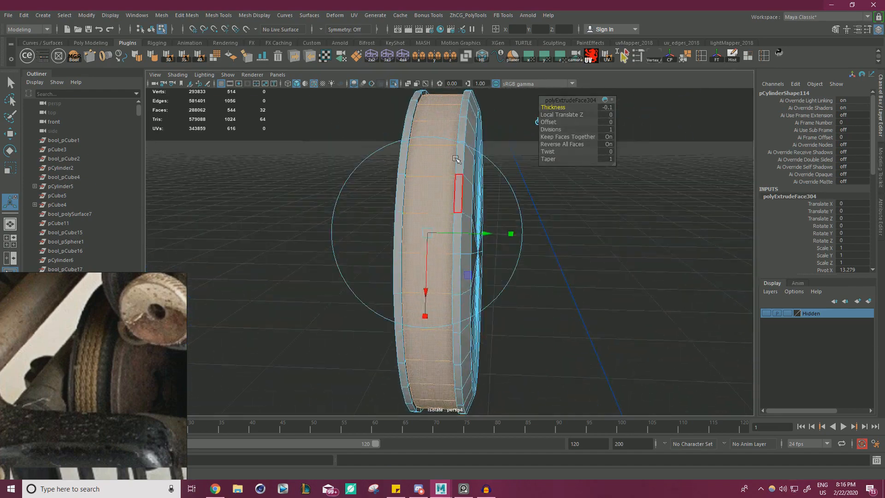
pyautogui.keyDown('alt'); pyautogui.moveTo(553, 217); pyautogui.dragTo(533, 212); pyautogui.keyUp('alt')
pyautogui.press('r')
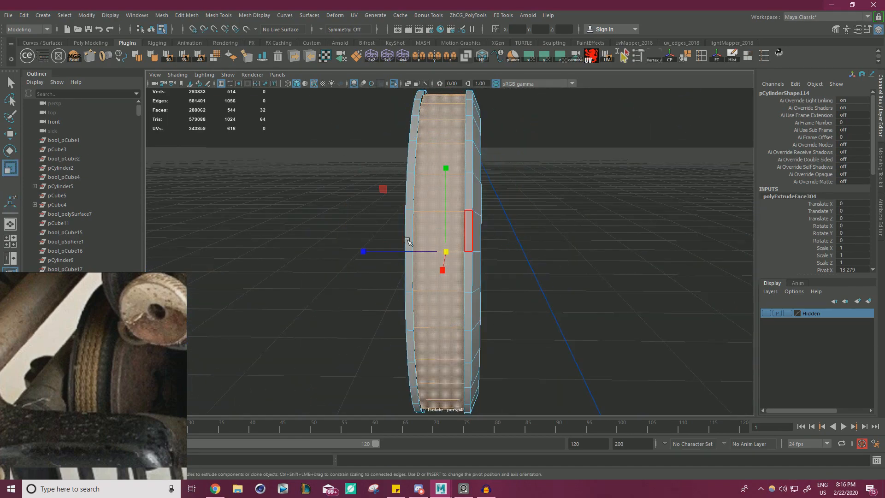
pyautogui.press('w')
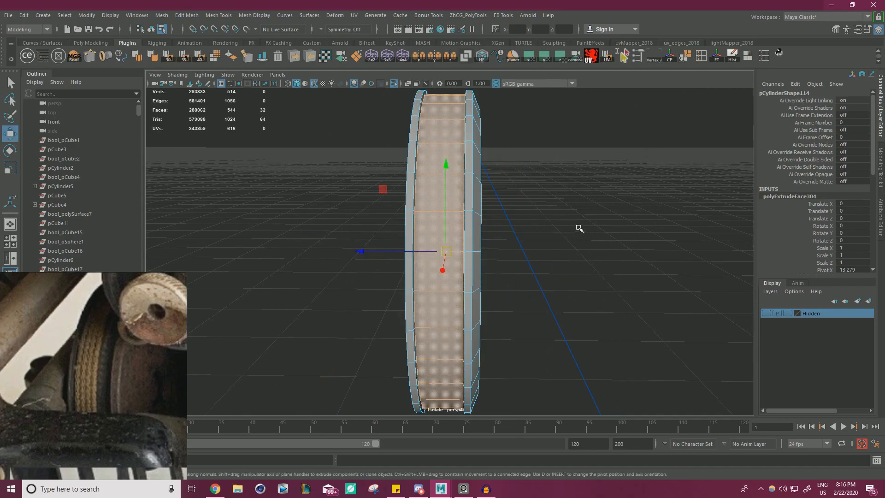
pyautogui.keyDown('alt'); pyautogui.moveTo(579, 229); pyautogui.dragTo(555, 217); pyautogui.keyUp('alt')
pyautogui.moveTo(553, 175); pyautogui.dragTo(616, 162, button='right')
pyautogui.click(616, 162)
pyautogui.keyDown('alt'); pyautogui.moveTo(537, 199); pyautogui.dragTo(509, 196); pyautogui.keyUp('alt')
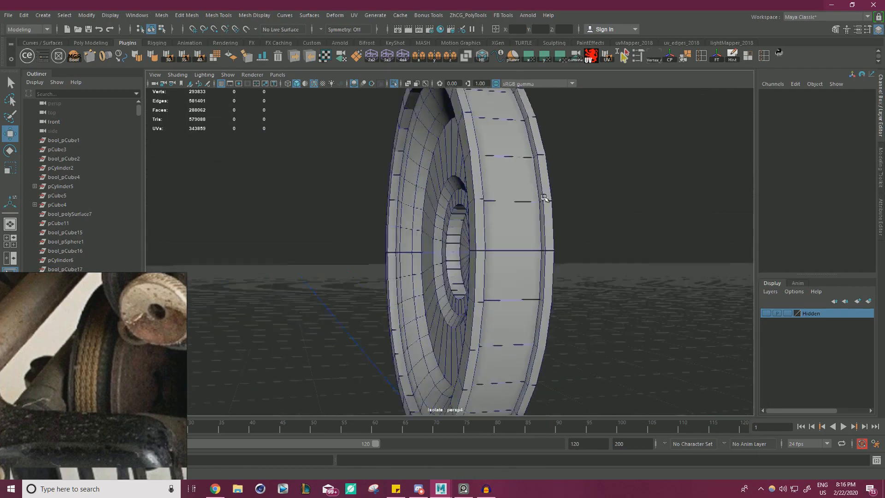
# Step: Select the first face loop around the flange on the wheel's hollow side
pyautogui.click(509, 196)
pyautogui.click(520, 181)
pyautogui.moveTo(509, 197); pyautogui.dragTo(407, 241, button='right')
pyautogui.keyDown('shift'); pyautogui.doubleClick(524, 230); pyautogui.keyUp('shift')
pyautogui.keyDown('alt'); pyautogui.moveTo(407, 241); pyautogui.dragTo(460, 271); pyautogui.keyUp('alt')
pyautogui.scroll(2, 479, 272)
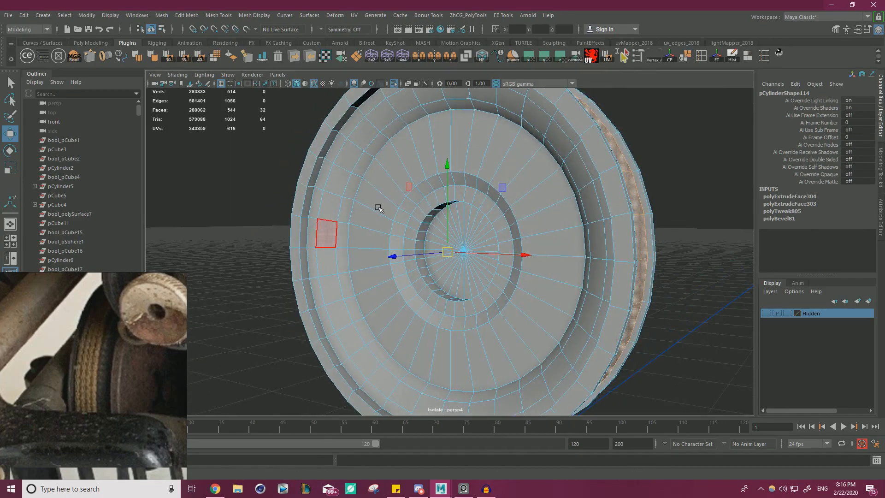
pyautogui.keyDown('alt'); pyautogui.moveTo(378, 208); pyautogui.dragTo(589, 217); pyautogui.keyUp('alt')
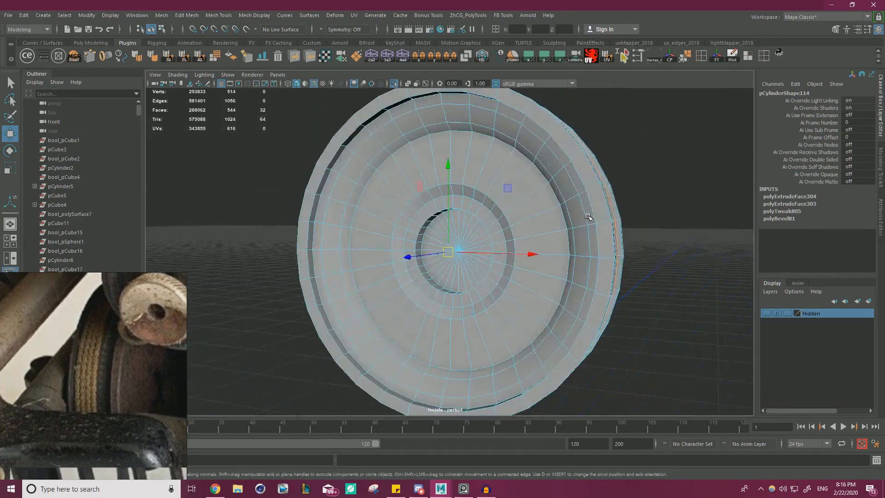
pyautogui.keyDown('alt'); pyautogui.moveTo(598, 253); pyautogui.dragTo(658, 306); pyautogui.keyUp('alt')
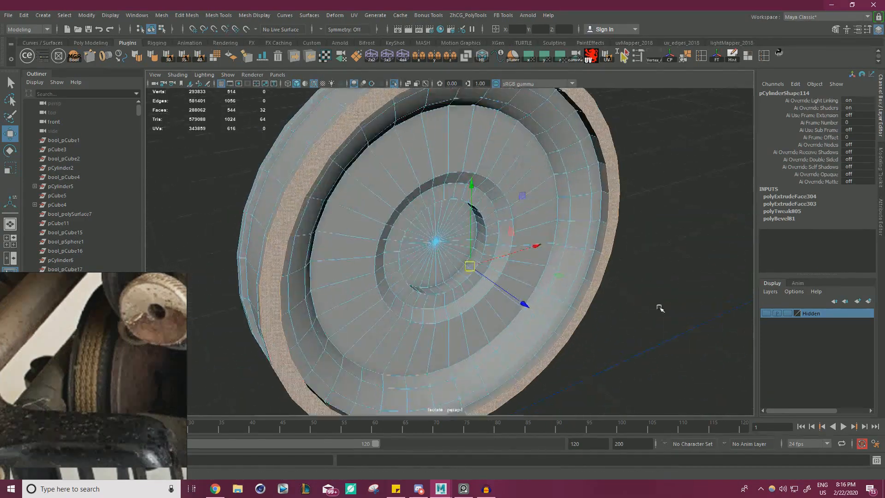
# Step: Add the flange's remaining outer and inner face loops to the selection
pyautogui.scroll(3, 626, 274)
pyautogui.keyDown('shift'); pyautogui.doubleClick(615, 296); pyautogui.keyUp('shift')
pyautogui.scroll(-3, 601, 276)
pyautogui.keyDown('alt'); pyautogui.moveTo(601, 277); pyautogui.dragTo(425, 272); pyautogui.keyUp('alt')
pyautogui.scroll(2, 439, 277)
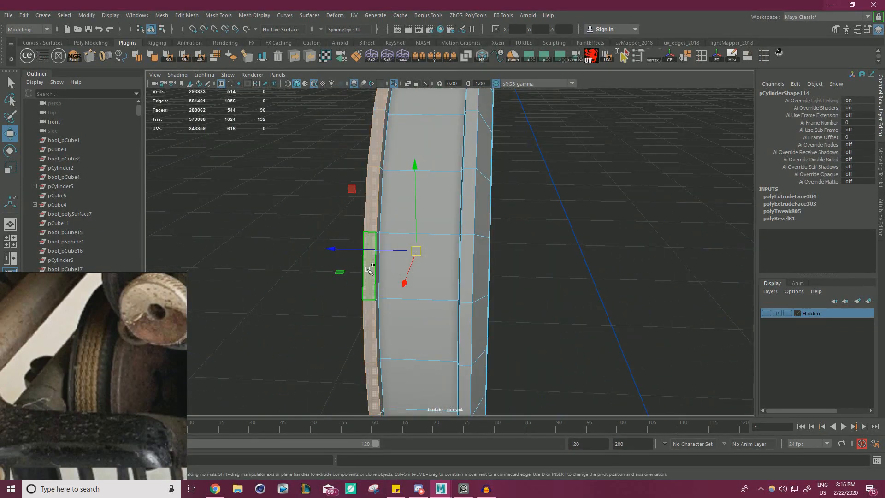
pyautogui.keyDown('alt'); pyautogui.moveTo(370, 269); pyautogui.dragTo(338, 194); pyautogui.keyUp('alt')
pyautogui.keyDown('shift'); pyautogui.doubleClick(314, 199); pyautogui.keyUp('shift')
pyautogui.keyDown('alt'); pyautogui.moveTo(340, 216); pyautogui.dragTo(268, 207, button='right'); pyautogui.keyUp('alt')
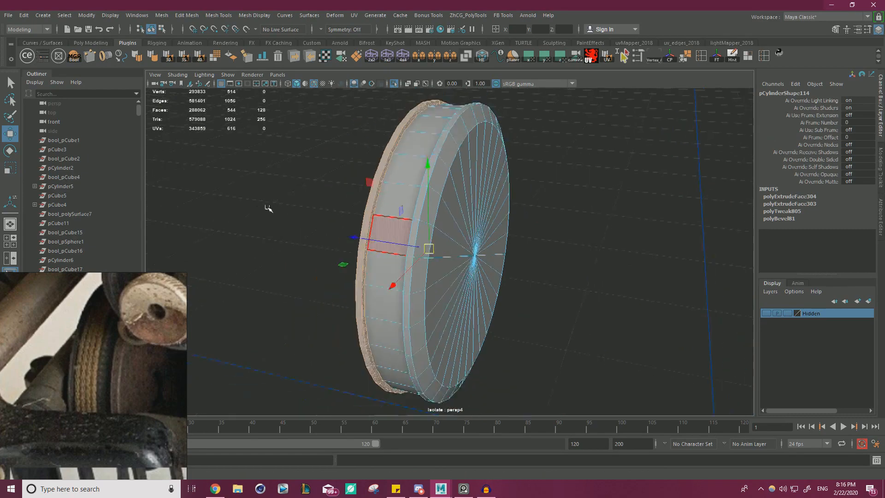
pyautogui.keyDown('alt'); pyautogui.moveTo(269, 208); pyautogui.dragTo(461, 189); pyautogui.keyUp('alt')
# Step: Extract the selected flange faces from the wheel and select the separated ring as an object
pyautogui.keyDown('shift'); pyautogui.rightClick(614, 185); pyautogui.keyUp('shift')
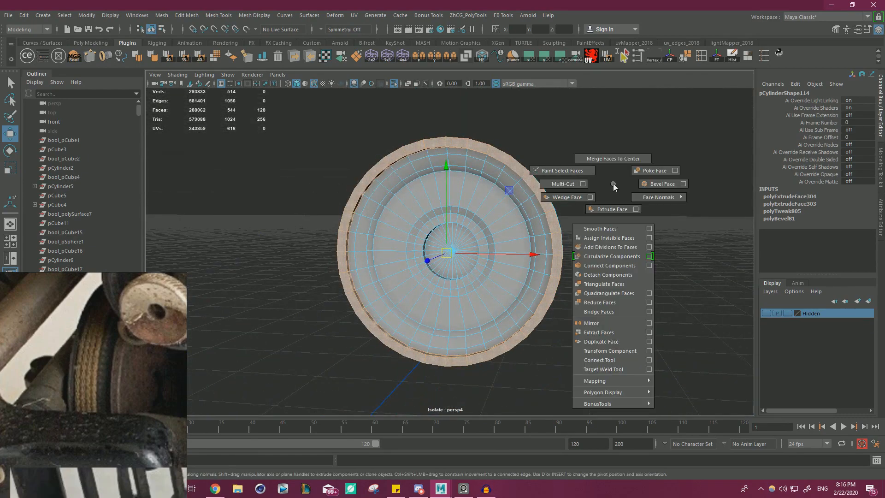
pyautogui.click(612, 335)
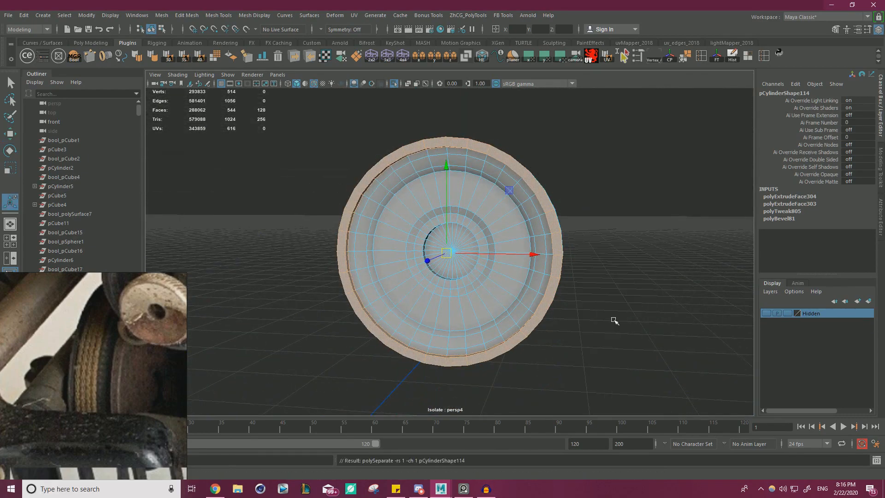
pyautogui.click(598, 186)
pyautogui.click(544, 207)
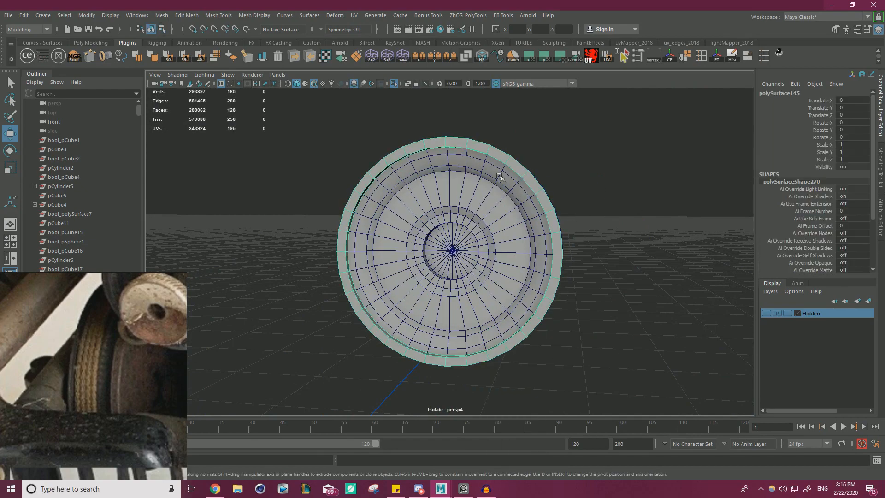
# Step: Isolate the extracted flange ring and select all of its faces
pyautogui.click(394, 83)
pyautogui.keyDown('alt'); pyautogui.moveTo(396, 86); pyautogui.dragTo(478, 197); pyautogui.keyUp('alt')
pyautogui.keyDown('alt'); pyautogui.moveTo(477, 196); pyautogui.dragTo(516, 228, button='right'); pyautogui.keyUp('alt')
pyautogui.keyDown('alt'); pyautogui.moveTo(515, 229); pyautogui.dragTo(530, 237, button='middle'); pyautogui.keyUp('alt')
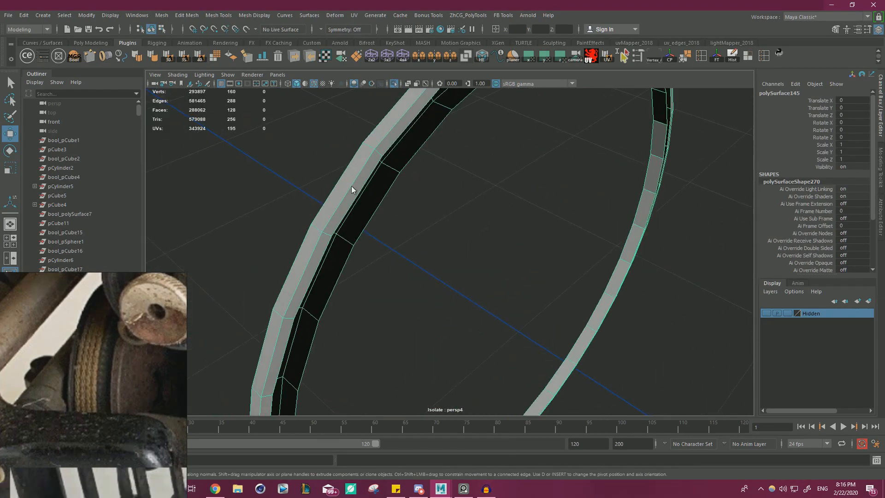
pyautogui.moveTo(351, 188); pyautogui.dragTo(352, 162, button='right')
pyautogui.keyDown('alt'); pyautogui.moveTo(455, 166); pyautogui.dragTo(459, 198); pyautogui.keyUp('alt')
pyautogui.rightClick(559, 182)
pyautogui.click(559, 204)
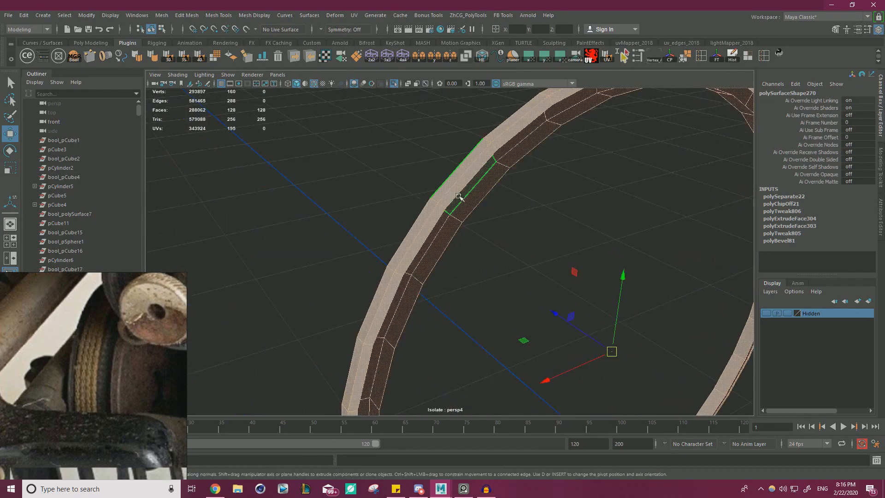
# Step: Try to delete one selected face loop from the flange ring, check it against the wheel, and undo the deletion
pyautogui.click(437, 215)
pyautogui.press('Delete')
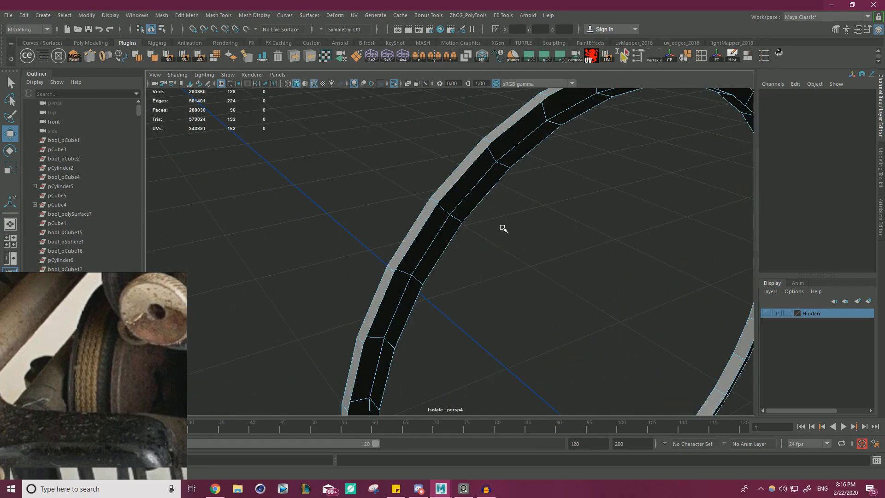
pyautogui.moveTo(448, 196); pyautogui.dragTo(483, 149, button='right')
pyautogui.click(396, 85)
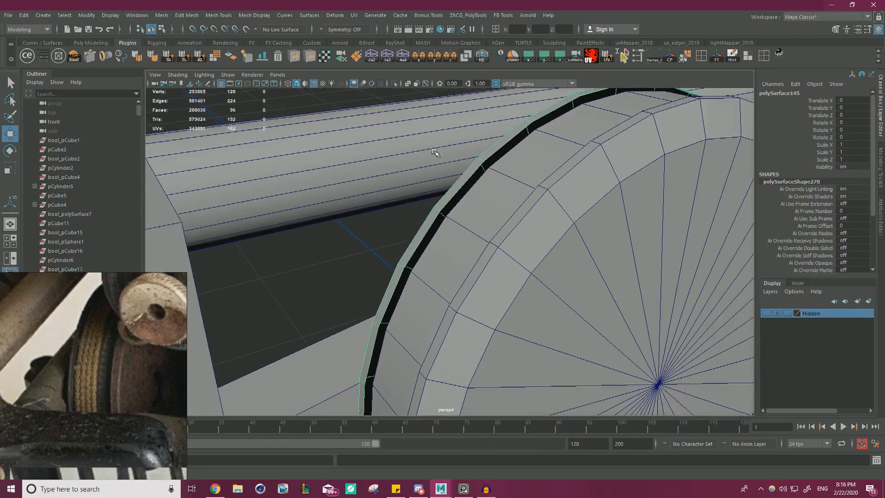
pyautogui.keyDown('alt'); pyautogui.moveTo(426, 150); pyautogui.dragTo(487, 160); pyautogui.keyUp('alt')
pyautogui.hotkey('ctrl', 'z')
pyautogui.hotkey('ctrl', 'z')
pyautogui.hotkey('ctrl', 'z')
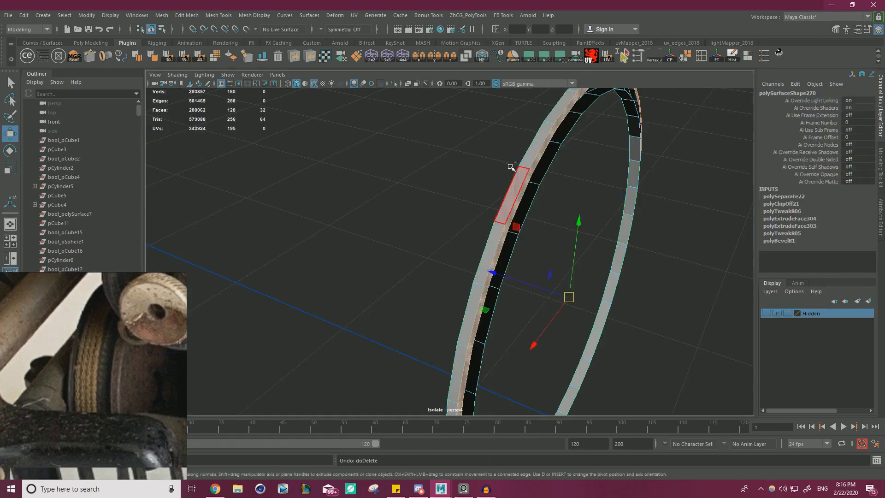
# Step: Select the flange ring's border edge loop and move it along the ring's axis to line up with the wheel's rim
pyautogui.moveTo(546, 190); pyautogui.dragTo(556, 150, button='right')
pyautogui.doubleClick(546, 166)
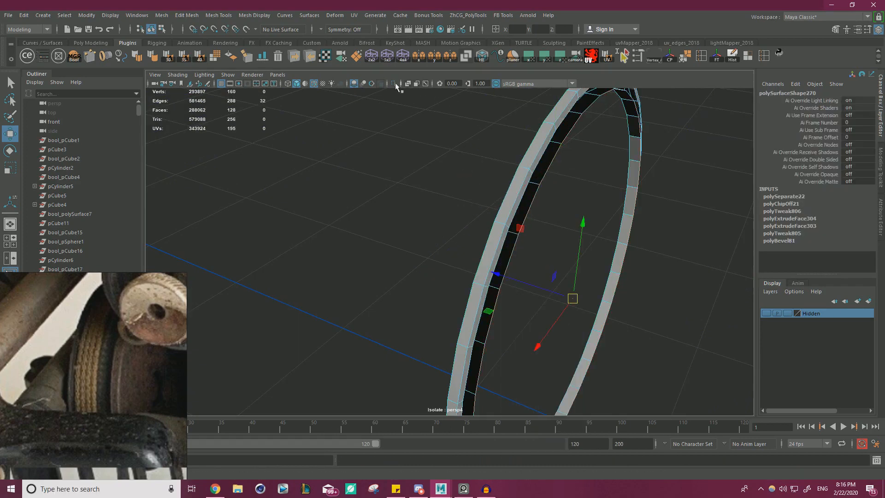
pyautogui.click(396, 85)
pyautogui.keyDown('alt'); pyautogui.moveTo(512, 150); pyautogui.dragTo(547, 157); pyautogui.keyUp('alt')
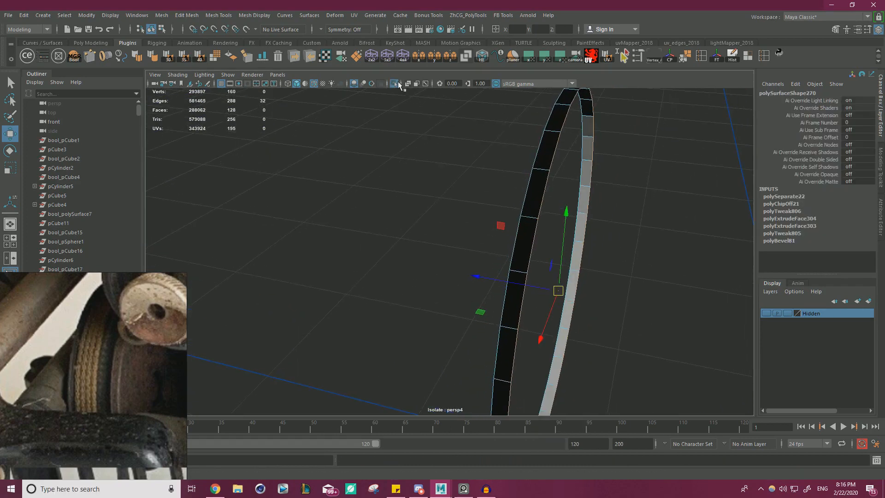
pyautogui.click(397, 84)
pyautogui.keyDown('alt'); pyautogui.moveTo(443, 132); pyautogui.dragTo(458, 204); pyautogui.keyUp('alt')
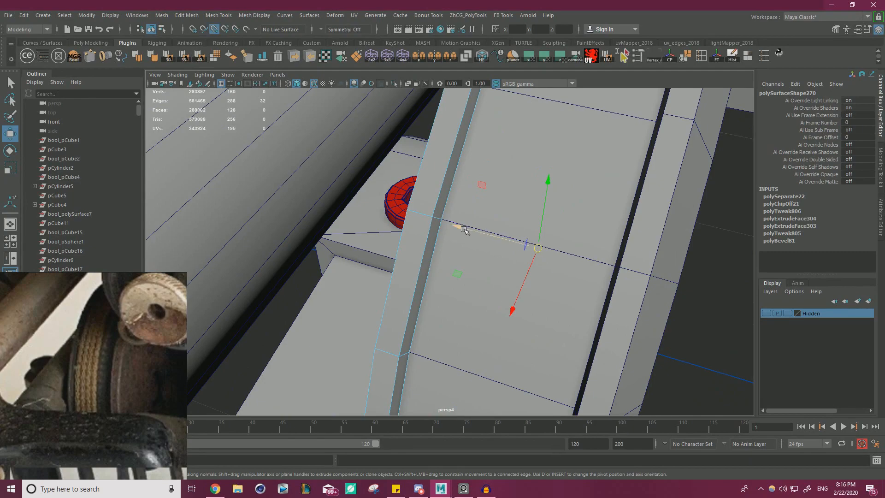
pyautogui.keyDown('alt'); pyautogui.moveTo(521, 210); pyautogui.dragTo(553, 182); pyautogui.keyUp('alt')
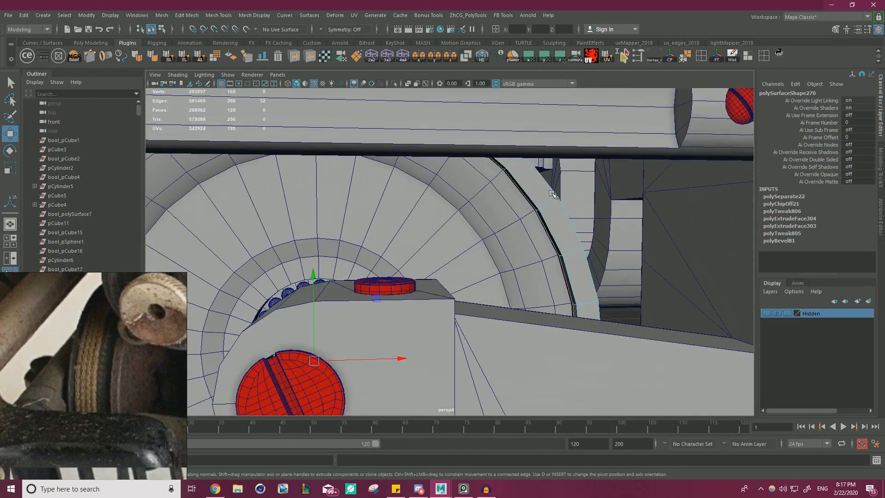
# Step: Isolate the flange ring as an object and bring its open side into view
pyautogui.moveTo(537, 190); pyautogui.dragTo(576, 179, button='right')
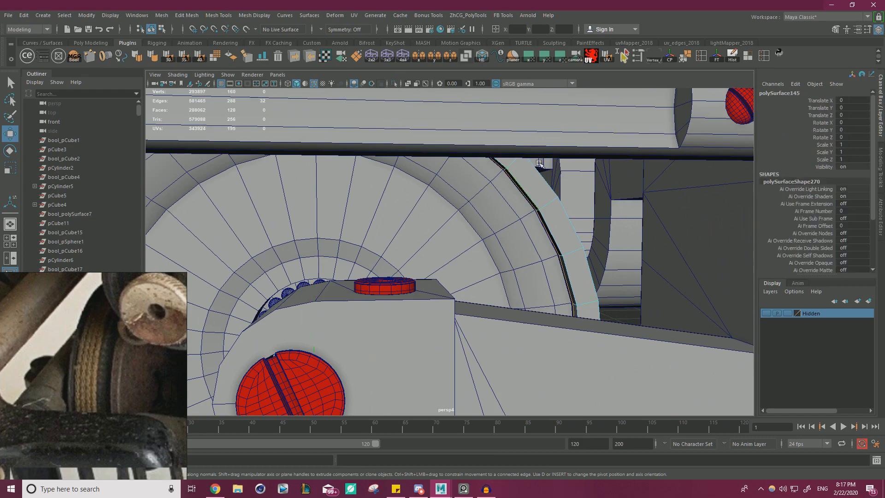
pyautogui.click(394, 84)
pyautogui.press('f')
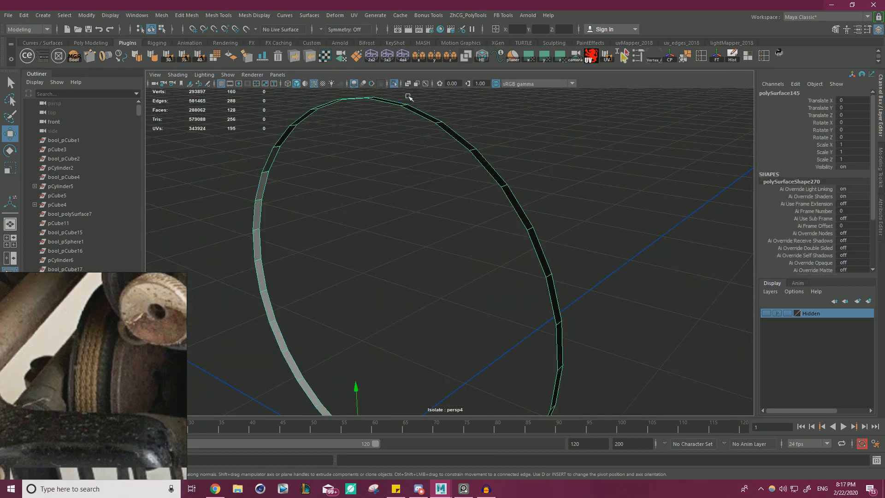
pyautogui.click(392, 84)
pyautogui.click(391, 84)
pyautogui.keyDown('alt'); pyautogui.moveTo(387, 123); pyautogui.dragTo(397, 143); pyautogui.keyUp('alt')
pyautogui.moveTo(388, 133); pyautogui.dragTo(387, 110, button='right')
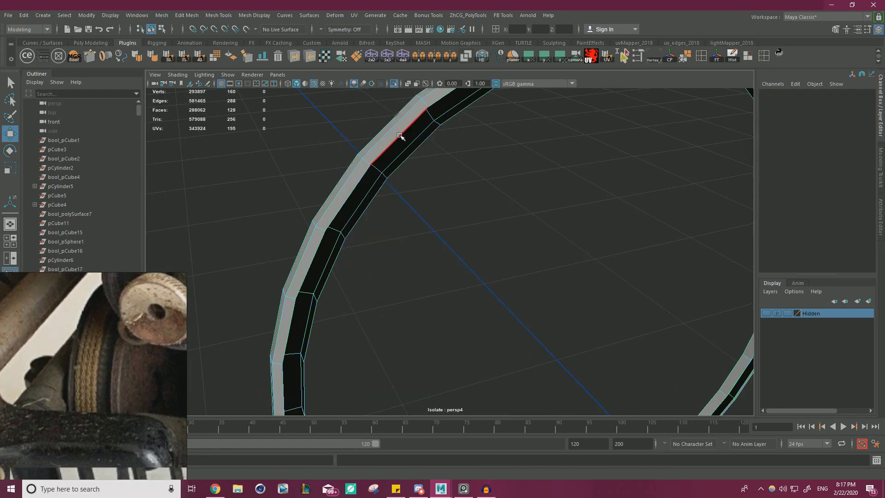
# Step: Try to bridge the flange ring's two open border edge loops all at once
pyautogui.doubleClick(401, 135)
pyautogui.keyDown('shift'); pyautogui.rightClick(493, 162); pyautogui.keyUp('shift')
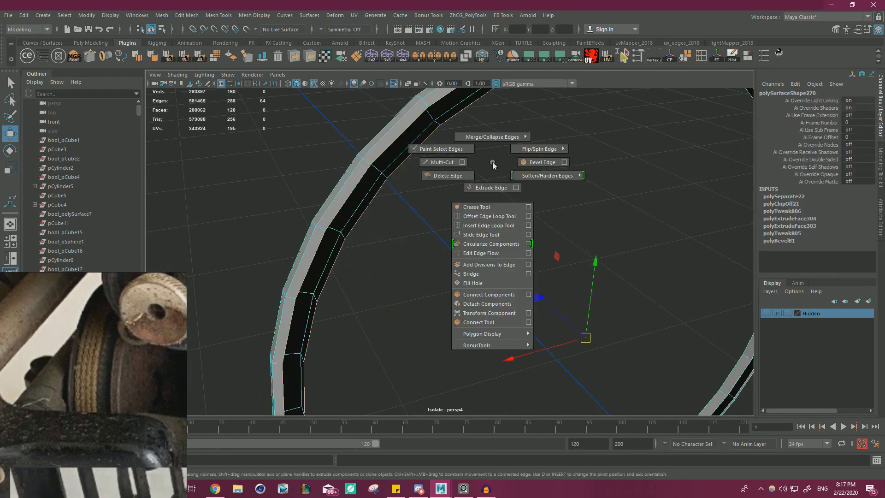
pyautogui.click(496, 273)
pyautogui.hotkey('ctrl', 'z')
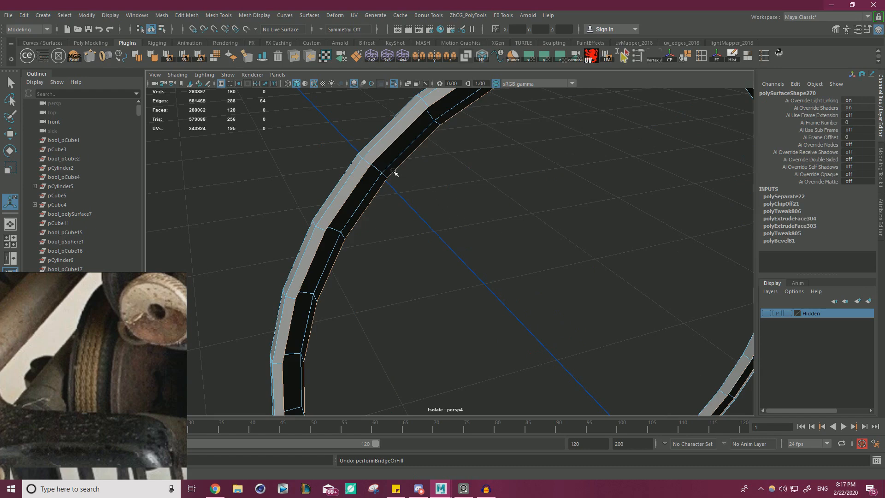
# Step: Bridge one pair of opposite border edges on the ring's open side, and bridge the remaining border edges around it
pyautogui.keyDown('shift'); pyautogui.click(402, 160); pyautogui.keyUp('shift')
pyautogui.press('g')
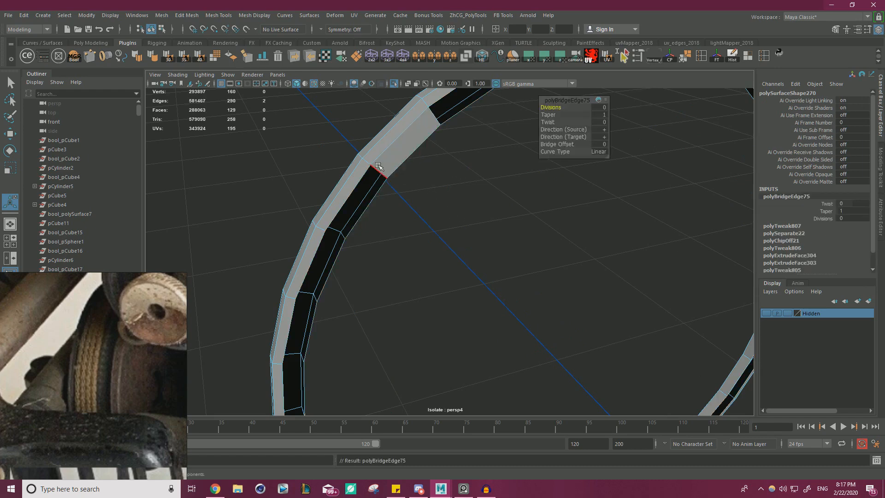
pyautogui.click(364, 173)
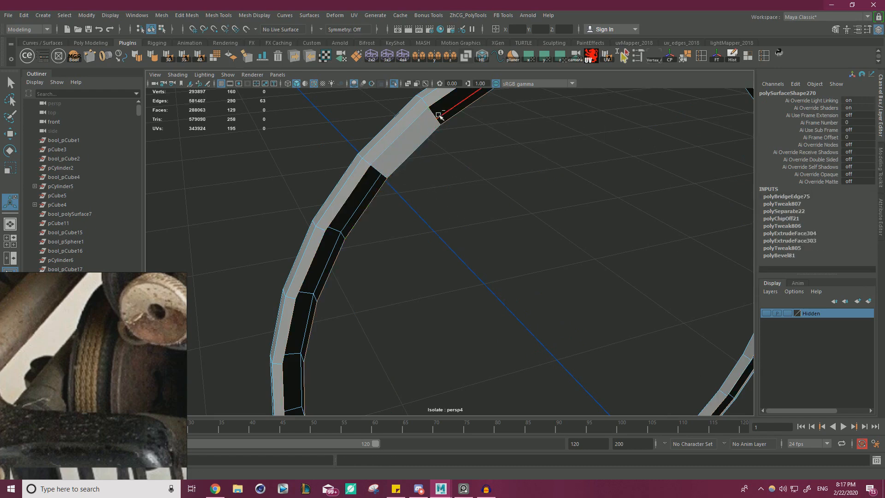
pyautogui.press('g')
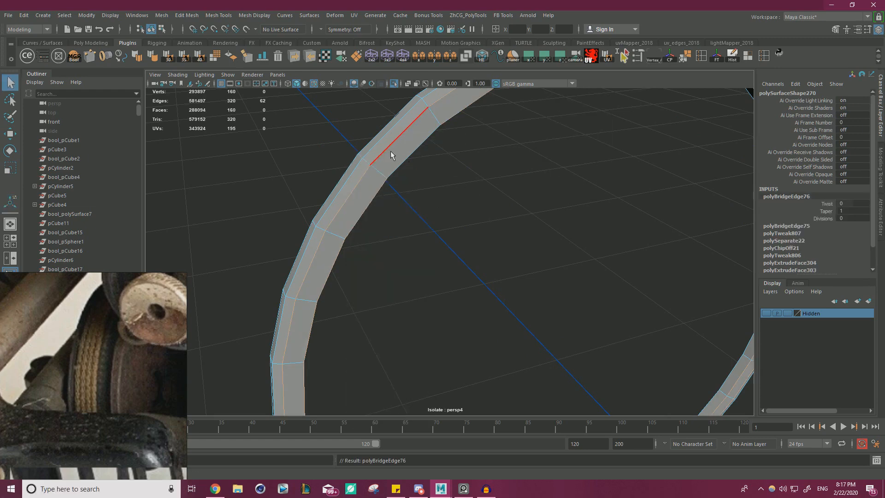
# Step: Delete the redundant edge loop from the bridged flange ring and show the whole model again
pyautogui.keyDown('alt'); pyautogui.moveTo(504, 168); pyautogui.dragTo(480, 176); pyautogui.keyUp('alt')
pyautogui.hotkey('ctrl', 'Delete')
pyautogui.press('w')
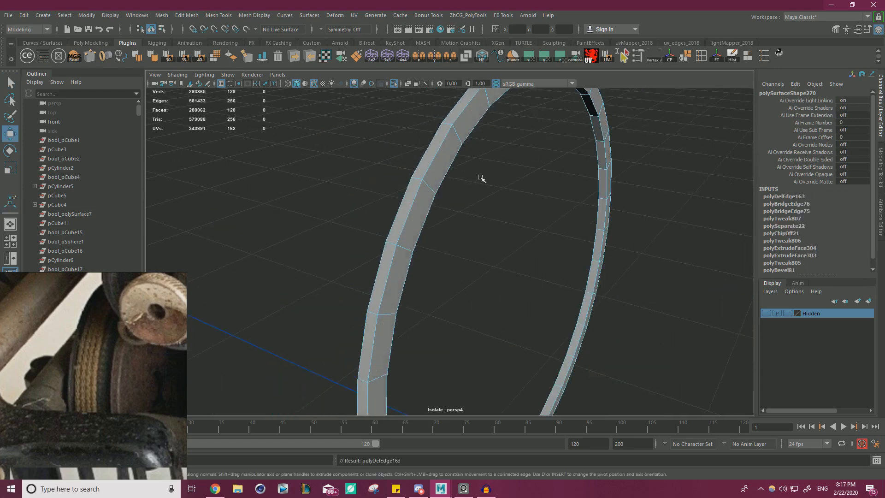
pyautogui.moveTo(426, 163); pyautogui.dragTo(443, 158, button='right')
pyautogui.click(395, 84)
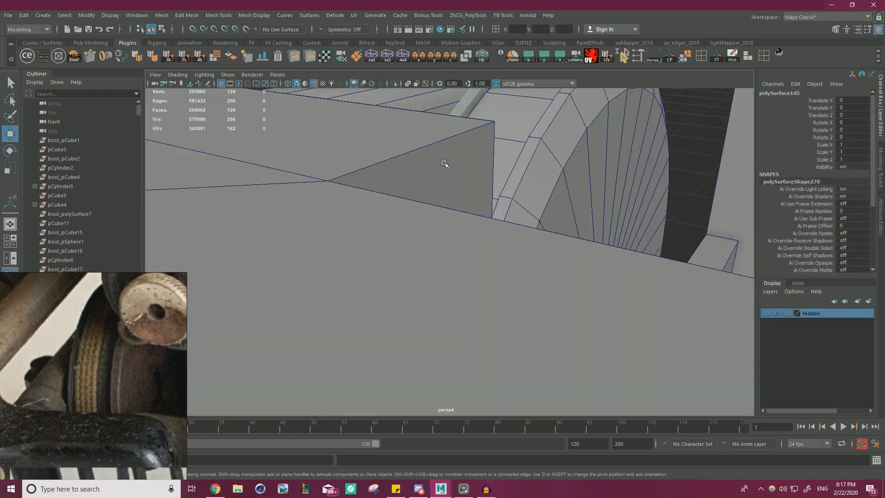
# Step: Select the wheel body among the surrounding parts and isolate it
pyautogui.scroll(-4, 445, 164)
pyautogui.keyDown('alt'); pyautogui.moveTo(444, 164); pyautogui.dragTo(521, 127); pyautogui.keyUp('alt')
pyautogui.scroll(-2, 506, 185)
pyautogui.click(495, 201)
pyautogui.keyDown('alt'); pyautogui.moveTo(505, 184); pyautogui.dragTo(442, 130); pyautogui.keyUp('alt')
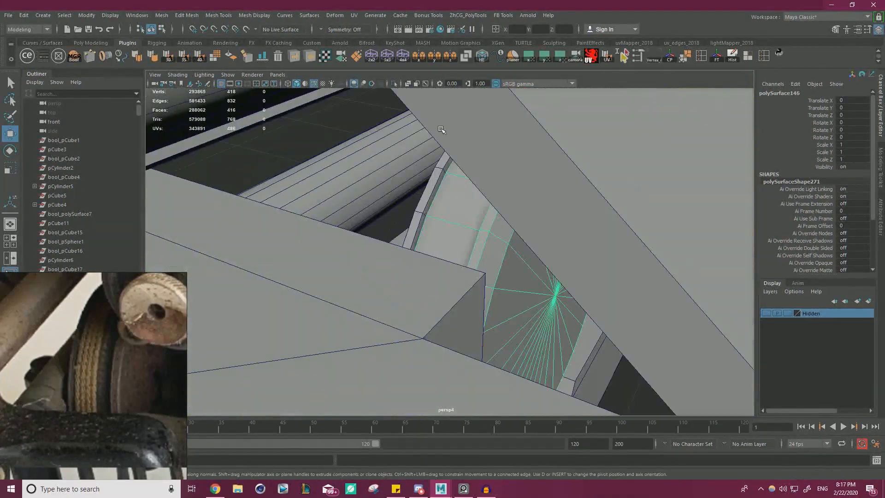
pyautogui.click(395, 83)
pyautogui.keyDown('alt'); pyautogui.moveTo(600, 194); pyautogui.dragTo(559, 146); pyautogui.keyUp('alt')
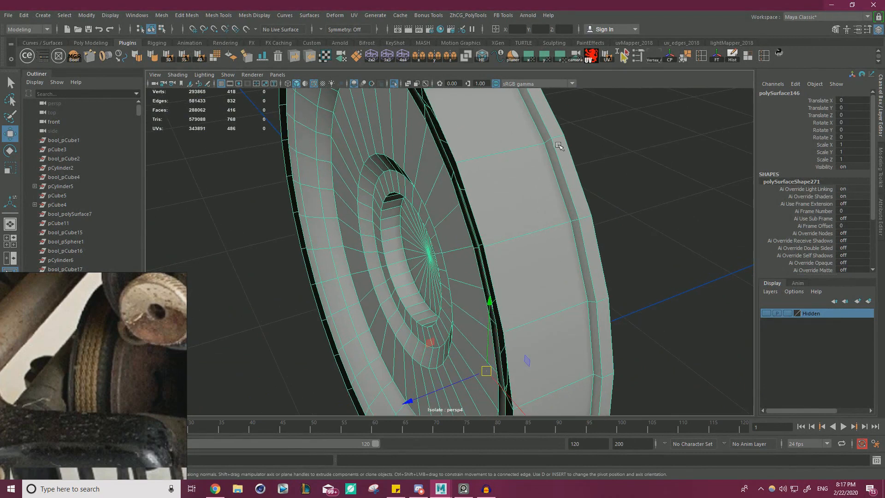
# Step: Select the narrow face loops around the wheel's opposite rim, including the loop bordering its flat end face
pyautogui.moveTo(558, 145); pyautogui.dragTo(560, 172, button='right')
pyautogui.click(563, 174)
pyautogui.keyDown('shift'); pyautogui.doubleClick(584, 243); pyautogui.keyUp('shift')
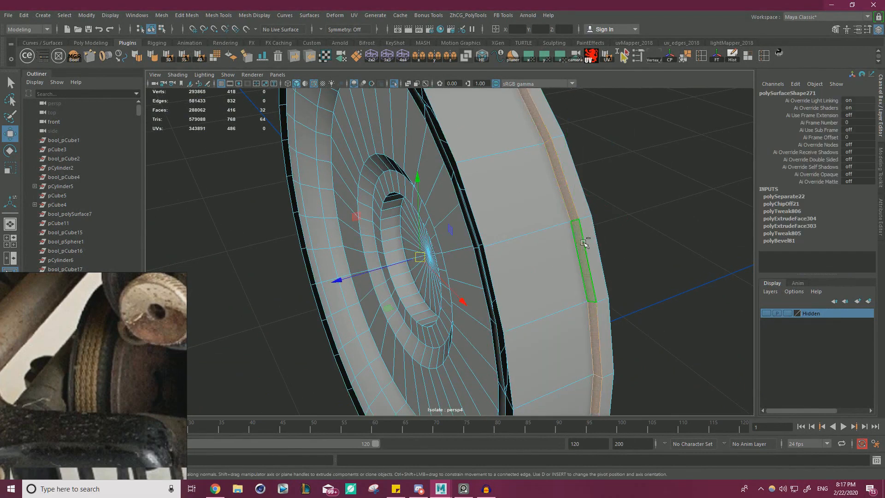
pyautogui.keyDown('alt'); pyautogui.moveTo(608, 227); pyautogui.dragTo(460, 221); pyautogui.keyUp('alt')
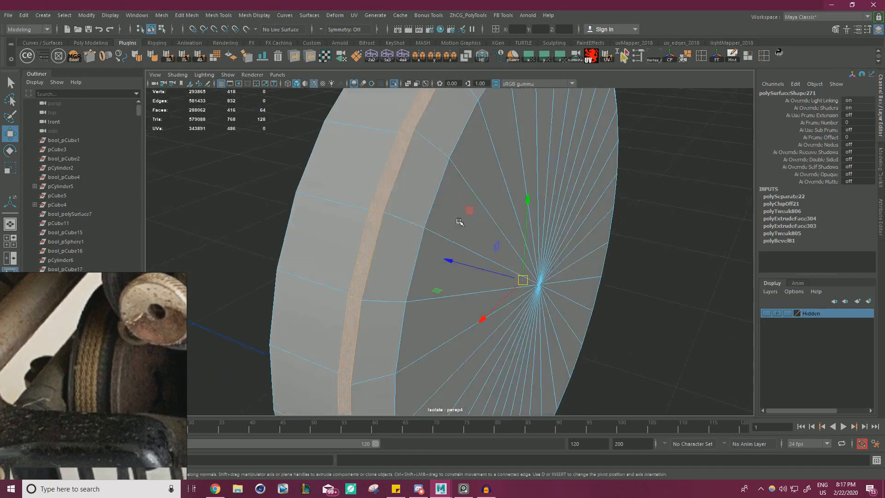
pyautogui.keyDown('shift'); pyautogui.doubleClick(442, 147); pyautogui.keyUp('shift')
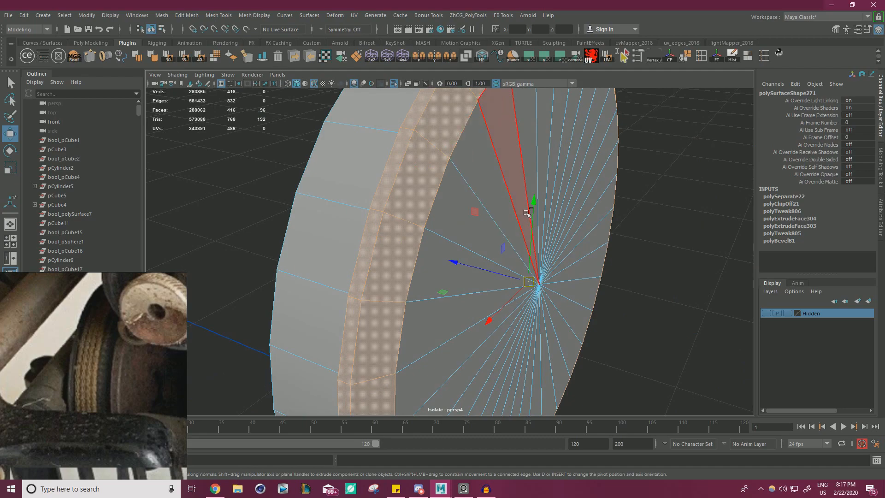
# Step: Grow the face selection across the wheel's flat end face, leaving out the wide middle band of the rim
pyautogui.hotkey('shift', '.')
pyautogui.keyDown('alt'); pyautogui.moveTo(530, 208); pyautogui.dragTo(401, 206, button='right'); pyautogui.keyUp('alt')
pyautogui.keyDown('alt'); pyautogui.moveTo(401, 206); pyautogui.dragTo(603, 198); pyautogui.keyUp('alt')
pyautogui.keyDown('ctrl'); pyautogui.click(521, 235); pyautogui.keyUp('ctrl')
pyautogui.keyDown('ctrl'); pyautogui.doubleClick(526, 258); pyautogui.keyUp('ctrl')
# Step: Extract the selected rim and end faces from the wheel and select the separated piece as an object
pyautogui.keyDown('shift'); pyautogui.moveTo(607, 192); pyautogui.dragTo(613, 340, button='right'); pyautogui.keyUp('shift')
pyautogui.press('w')
pyautogui.moveTo(654, 178); pyautogui.dragTo(687, 166, button='right')
pyautogui.click(605, 171)
pyautogui.click(509, 181)
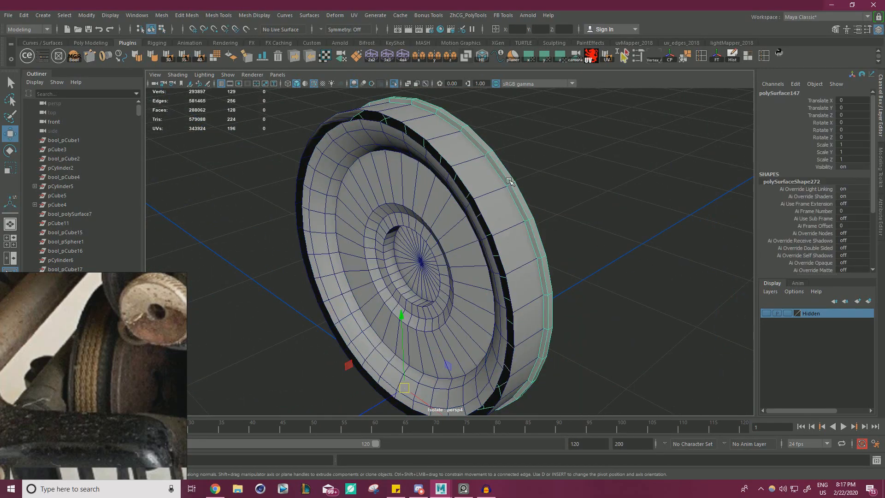
# Step: Isolate the separated end cap, select its open border edge loop and fill the hole
pyautogui.click(395, 85)
pyautogui.click(395, 85)
pyautogui.keyDown('alt'); pyautogui.moveTo(494, 173); pyautogui.dragTo(528, 177); pyautogui.keyUp('alt')
pyautogui.moveTo(580, 174); pyautogui.dragTo(579, 150, button='right')
pyautogui.doubleClick(536, 196)
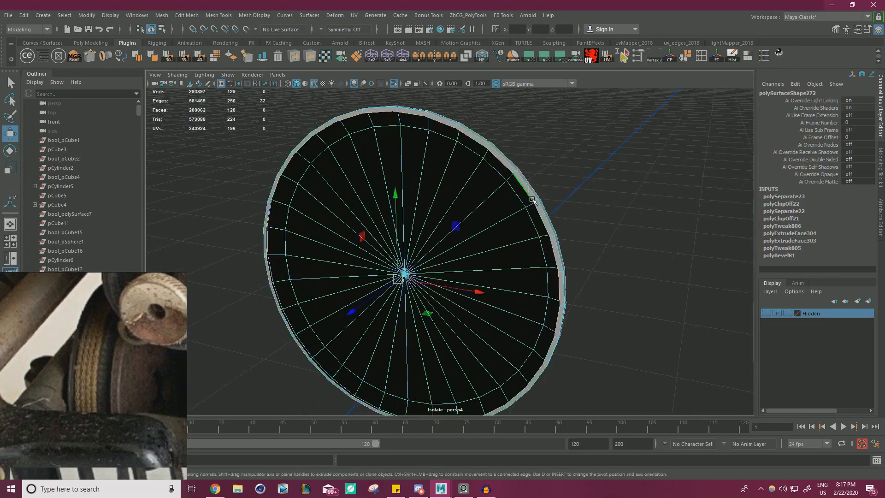
pyautogui.keyDown('alt'); pyautogui.moveTo(535, 196); pyautogui.dragTo(603, 178); pyautogui.keyUp('alt')
pyautogui.keyDown('shift'); pyautogui.moveTo(618, 169); pyautogui.dragTo(605, 296, button='right'); pyautogui.keyUp('shift')
pyautogui.keyDown('alt'); pyautogui.moveTo(589, 253); pyautogui.dragTo(507, 186); pyautogui.keyUp('alt')
pyautogui.moveTo(572, 188); pyautogui.dragTo(599, 168, button='right')
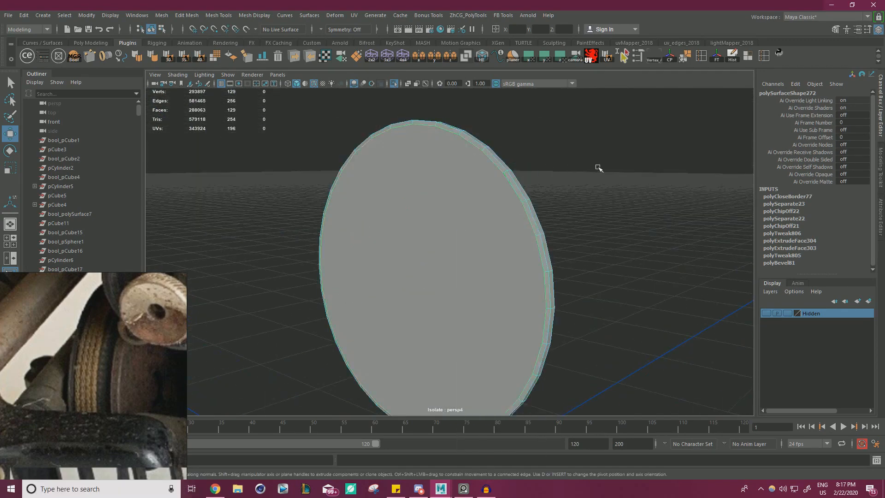
# Step: Isolate the remaining wheel body, select its open border edge loop and fill the hole
pyautogui.click(395, 87)
pyautogui.click(517, 228)
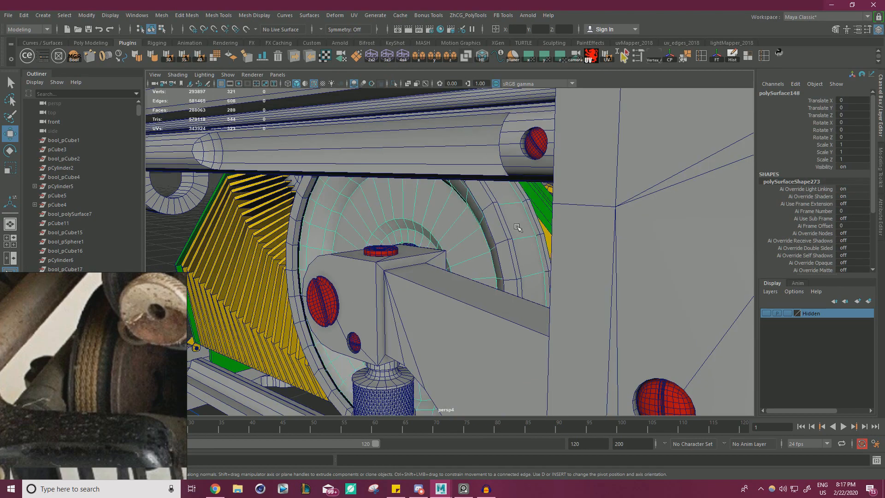
pyautogui.click(395, 85)
pyautogui.keyDown('alt'); pyautogui.moveTo(395, 84); pyautogui.dragTo(402, 169); pyautogui.keyUp('alt')
pyautogui.moveTo(439, 178); pyautogui.dragTo(451, 149, button='right')
pyautogui.doubleClick(456, 173)
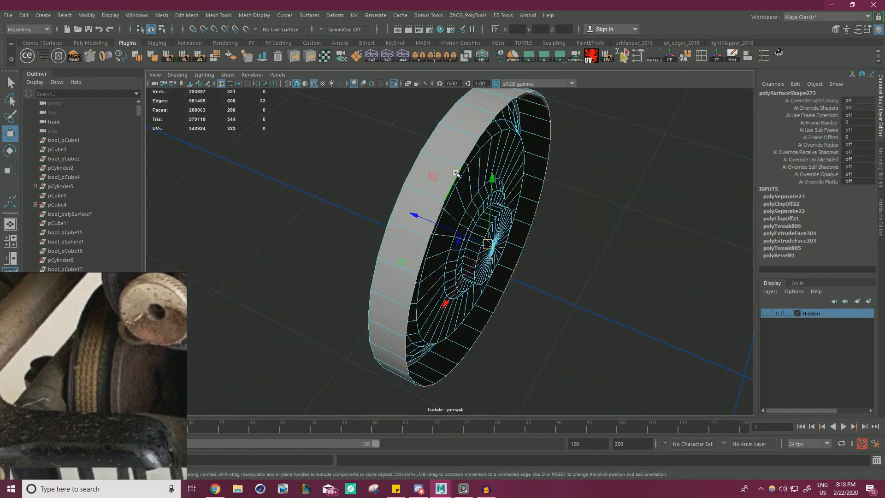
pyautogui.press('g')
pyautogui.moveTo(471, 177); pyautogui.dragTo(509, 162, button='right')
# Step: Select the vertices at the end of the wheel's protruding hub and move them along the wheel's axis beside the ball bearing
pyautogui.keyDown('alt'); pyautogui.moveTo(513, 184); pyautogui.dragTo(572, 204); pyautogui.keyUp('alt')
pyautogui.moveTo(571, 204); pyautogui.dragTo(510, 243, button='right')
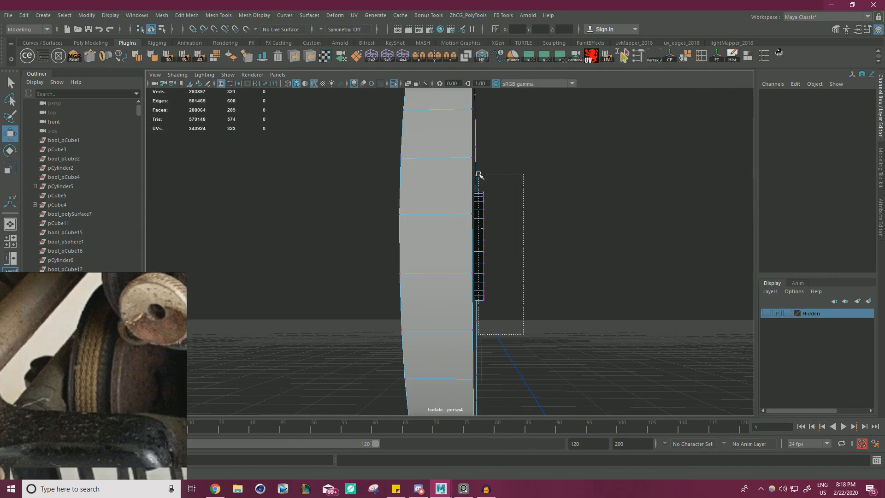
pyautogui.moveTo(479, 173); pyautogui.dragTo(524, 228)
pyautogui.click(394, 83)
pyautogui.scroll(4, 461, 215)
pyautogui.keyDown('alt'); pyautogui.moveTo(524, 228); pyautogui.dragTo(562, 261, button='middle'); pyautogui.keyUp('alt')
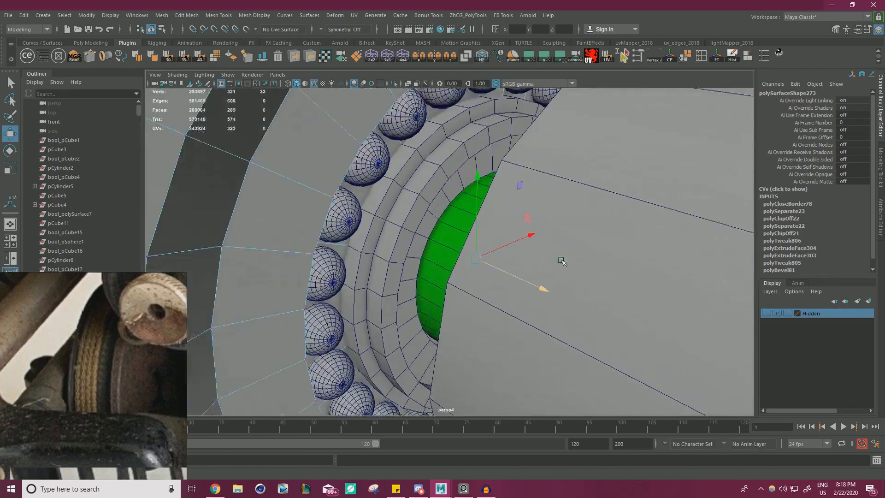
pyautogui.keyDown('alt'); pyautogui.moveTo(563, 261); pyautogui.dragTo(408, 157); pyautogui.keyUp('alt')
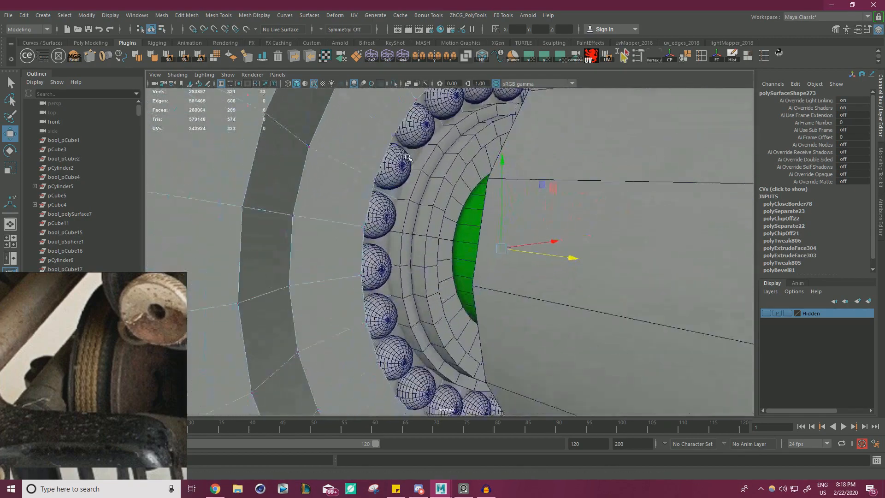
pyautogui.keyDown('alt'); pyautogui.moveTo(499, 252); pyautogui.dragTo(563, 295); pyautogui.keyUp('alt')
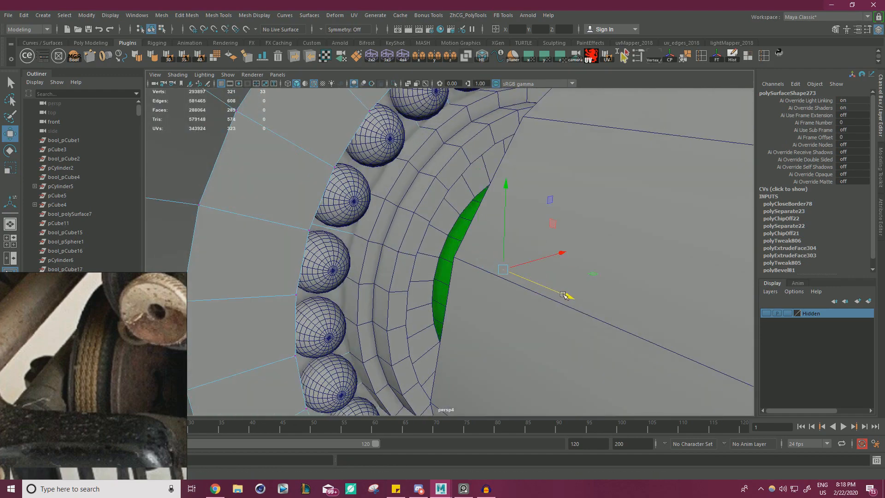
pyautogui.keyDown('alt'); pyautogui.moveTo(563, 295); pyautogui.dragTo(322, 233, button='right'); pyautogui.keyUp('alt')
# Step: Select the circular edge loop on the wheel body's face, scale it within the wheel's plane and return to object selection
pyautogui.keyDown('alt'); pyautogui.moveTo(323, 233); pyautogui.dragTo(351, 182); pyautogui.keyUp('alt')
pyautogui.keyDown('alt'); pyautogui.moveTo(350, 182); pyautogui.dragTo(450, 231, button='middle'); pyautogui.keyUp('alt')
pyautogui.keyDown('alt'); pyautogui.moveTo(450, 231); pyautogui.dragTo(415, 104, button='right'); pyautogui.keyUp('alt')
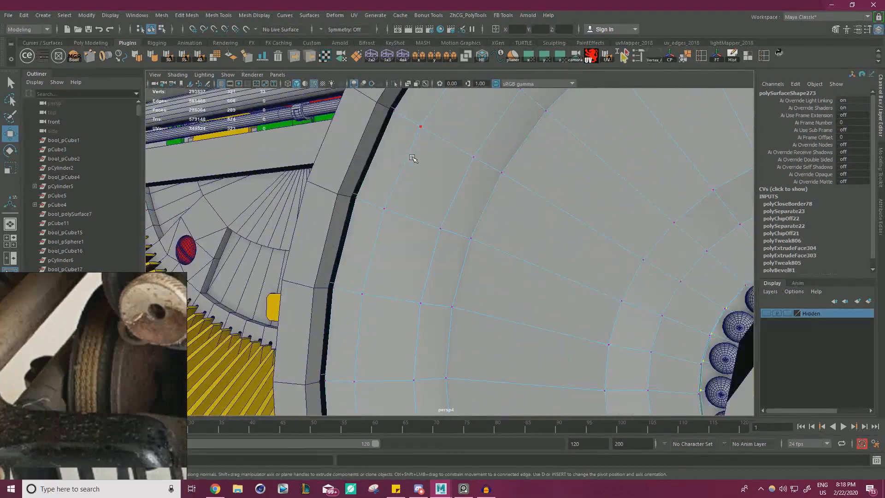
pyautogui.press('r')
pyautogui.keyDown('alt'); pyautogui.moveTo(547, 219); pyautogui.dragTo(563, 228, button='right'); pyautogui.keyUp('alt')
pyautogui.keyDown('alt'); pyautogui.moveTo(562, 229); pyautogui.dragTo(449, 189, button='middle'); pyautogui.keyUp('alt')
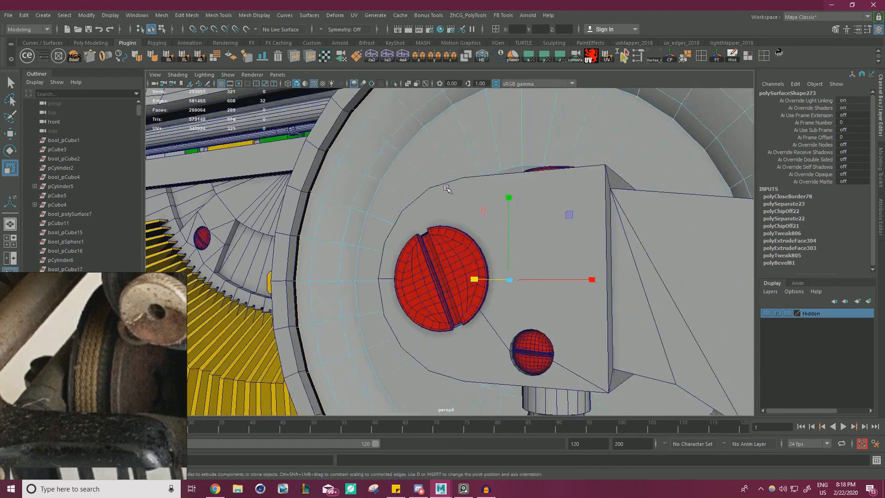
pyautogui.keyDown('alt'); pyautogui.moveTo(449, 189); pyautogui.dragTo(459, 191); pyautogui.keyUp('alt')
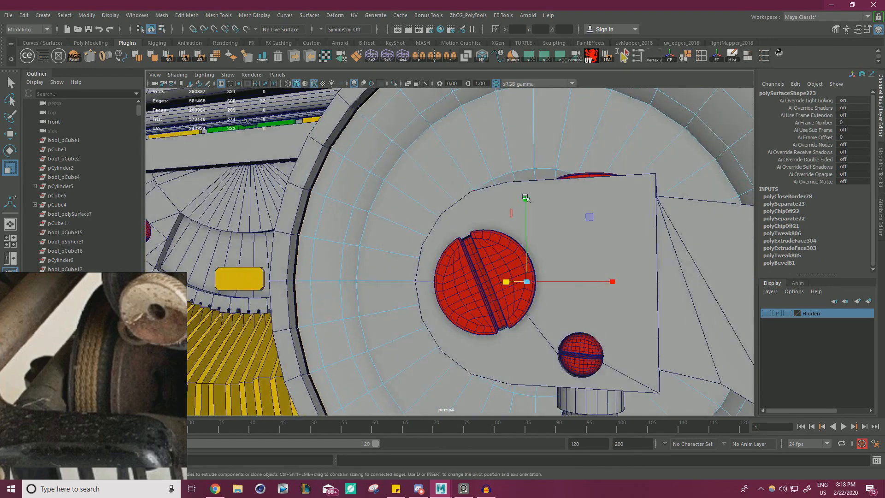
pyautogui.click(590, 218)
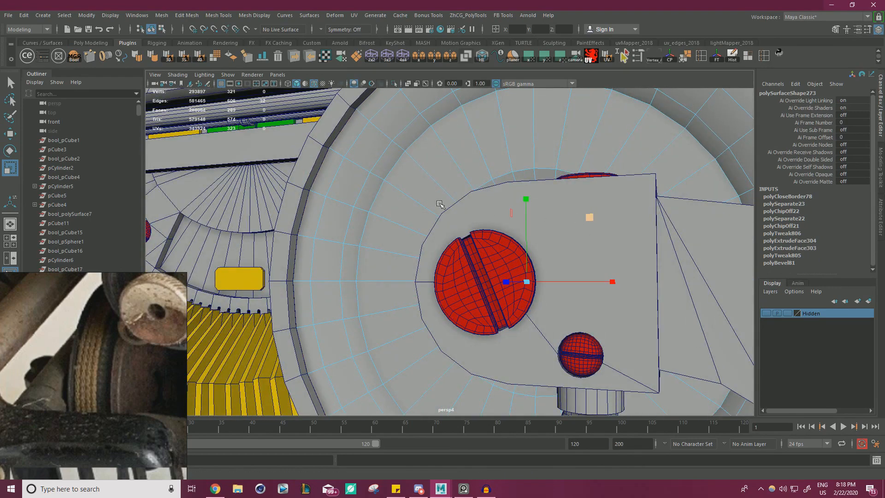
pyautogui.moveTo(372, 191); pyautogui.dragTo(365, 161, button='right')
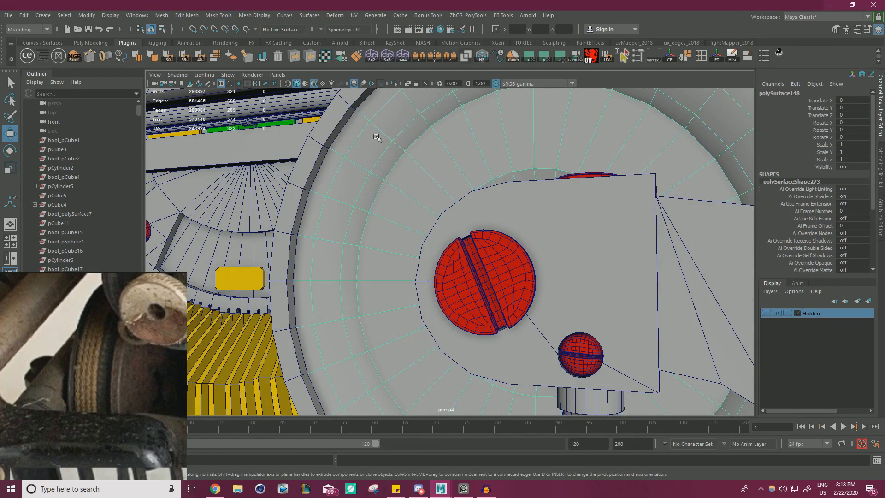
# Step: Isolate the wheel body, bridge its open edge loops with new faces and show the full model again
pyautogui.click(394, 83)
pyautogui.keyDown('alt'); pyautogui.moveTo(422, 166); pyautogui.dragTo(434, 189); pyautogui.keyUp('alt')
pyautogui.moveTo(387, 158); pyautogui.dragTo(387, 134, button='right')
pyautogui.click(393, 154)
pyautogui.keyDown('shift'); pyautogui.moveTo(291, 151); pyautogui.dragTo(286, 262, button='right'); pyautogui.keyUp('shift')
pyautogui.moveTo(391, 181); pyautogui.dragTo(427, 159, button='right')
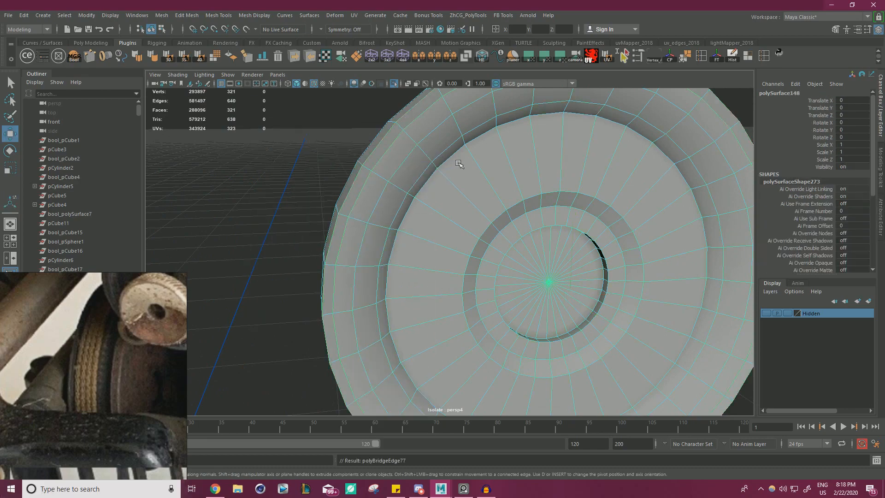
pyautogui.press('f')
pyautogui.press('w')
pyautogui.click(394, 83)
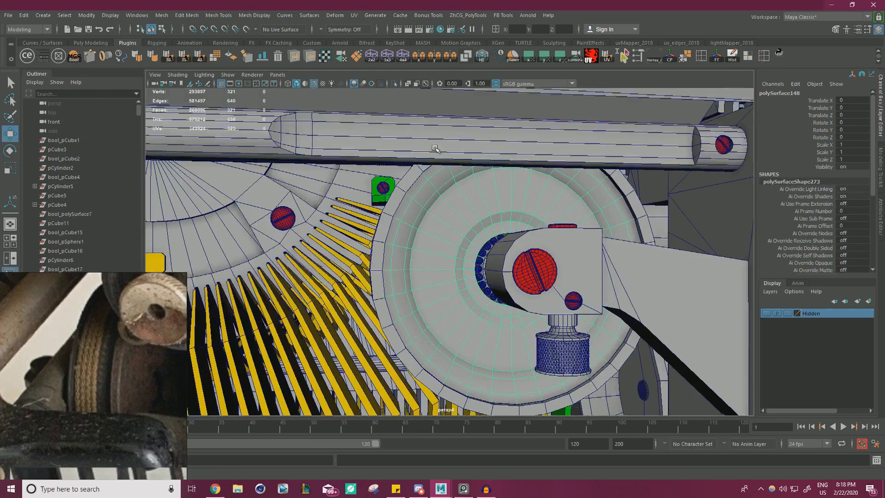
# Step: Select the outer edge loop of the end cap's flat face and scale the loop
pyautogui.keyDown('alt'); pyautogui.moveTo(434, 152); pyautogui.dragTo(459, 245); pyautogui.keyUp('alt')
pyautogui.click(449, 239)
pyautogui.press('f')
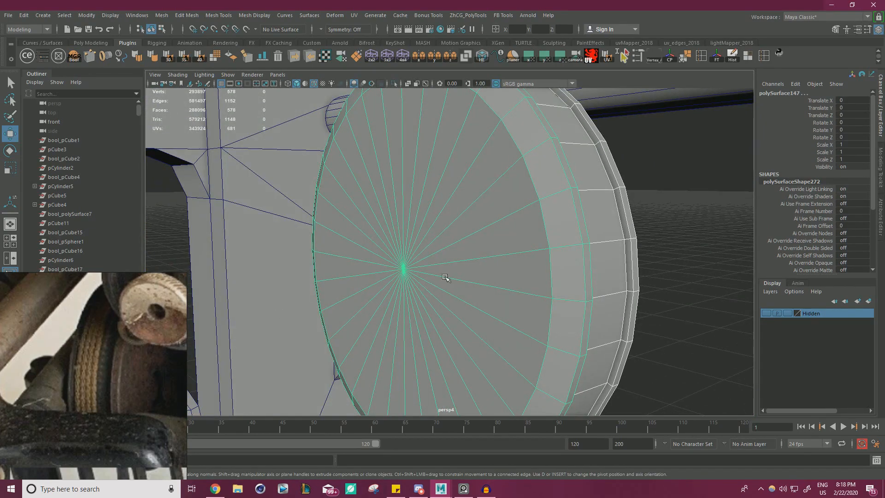
pyautogui.moveTo(445, 277)
pyautogui.keyDown('alt'); pyautogui.mouseDown()
pyautogui.moveTo(461, 235)
pyautogui.moveTo(505, 237)
pyautogui.moveTo(369, 245)
pyautogui.moveTo(482, 258)
pyautogui.moveTo(546, 288)
pyautogui.moveTo(438, 279)
pyautogui.mouseUp(); pyautogui.keyUp('alt')
pyautogui.scroll(3, 546, 287)
pyautogui.moveTo(391, 257); pyautogui.dragTo(407, 215, button='right')
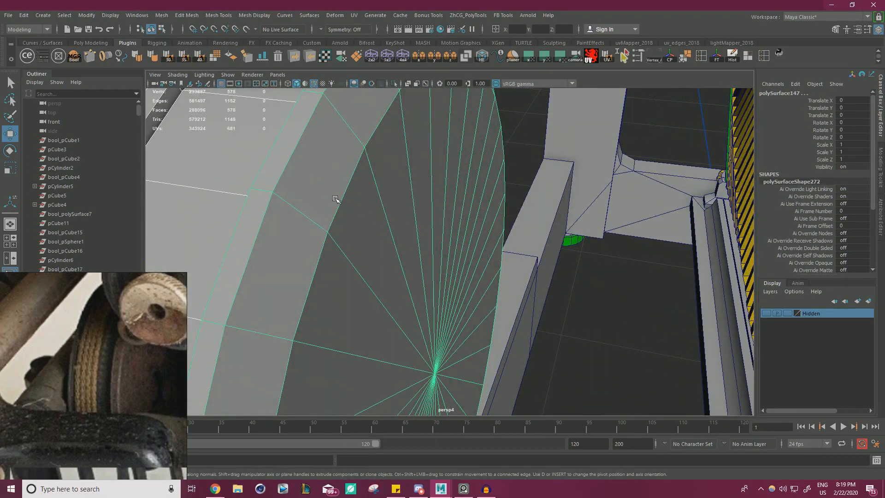
pyautogui.moveTo(336, 199); pyautogui.dragTo(343, 179, button='right')
pyautogui.doubleClick(345, 192)
pyautogui.press('r')
pyautogui.keyDown('alt'); pyautogui.moveTo(467, 268); pyautogui.dragTo(296, 265, button='right'); pyautogui.keyUp('alt')
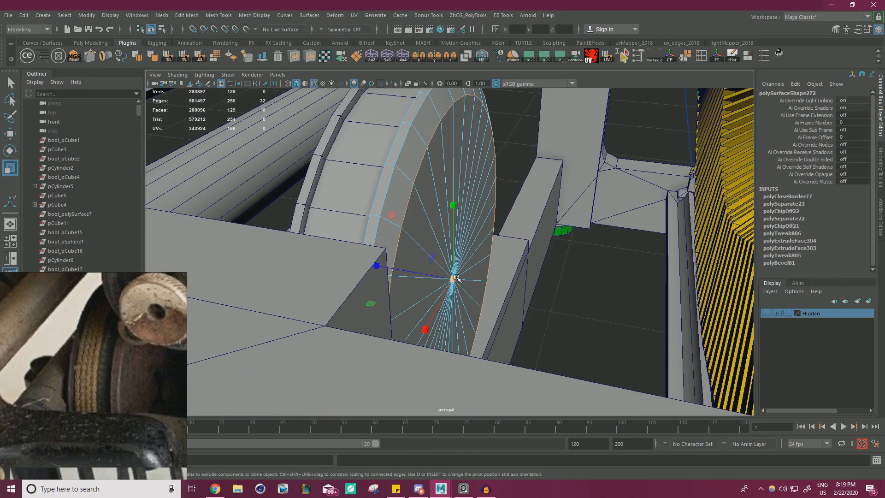
pyautogui.moveTo(454, 279); pyautogui.dragTo(476, 271)
# Step: Move the end cap's selected edge loop slightly along the wheel's axis and clear the selection
pyautogui.press('w')
pyautogui.click(380, 266)
pyautogui.keyDown('alt'); pyautogui.moveTo(486, 275); pyautogui.dragTo(506, 261, button='middle'); pyautogui.keyUp('alt')
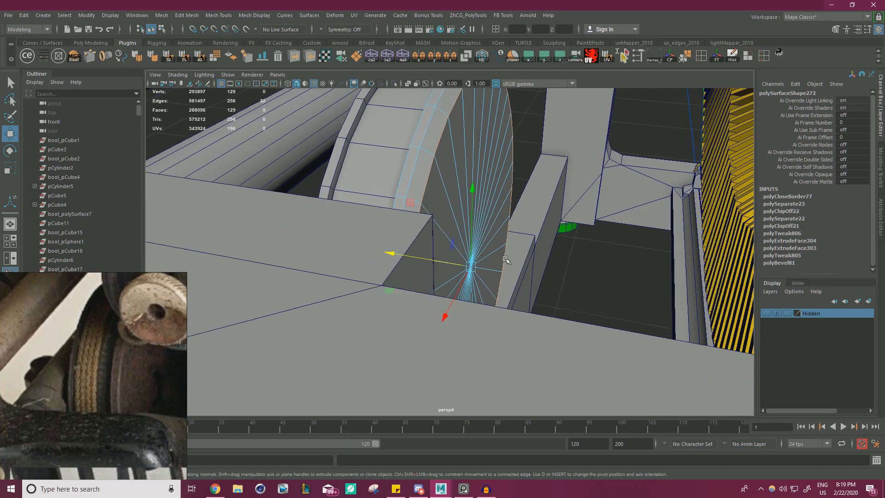
pyautogui.keyDown('alt'); pyautogui.moveTo(505, 260); pyautogui.dragTo(437, 294); pyautogui.keyUp('alt')
pyautogui.moveTo(410, 322); pyautogui.dragTo(407, 322)
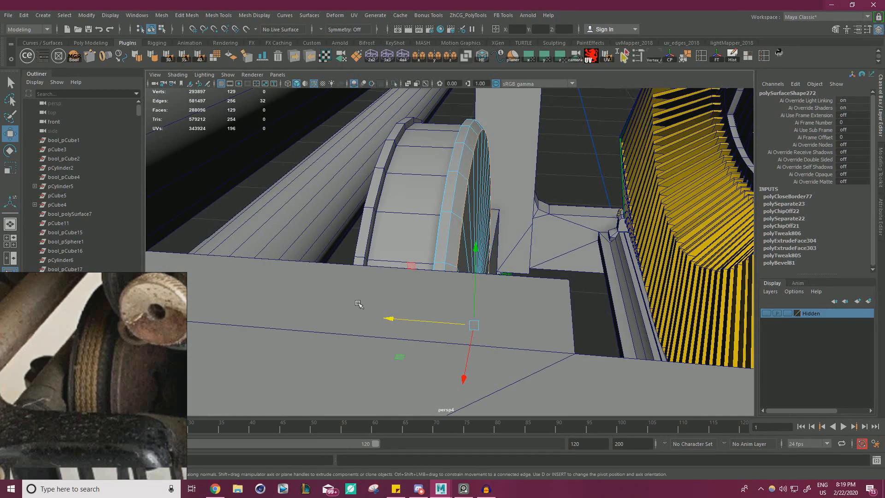
pyautogui.keyDown('alt'); pyautogui.moveTo(413, 262); pyautogui.dragTo(462, 294); pyautogui.keyUp('alt')
pyautogui.keyDown('alt'); pyautogui.moveTo(462, 294); pyautogui.dragTo(543, 218, button='middle'); pyautogui.keyUp('alt')
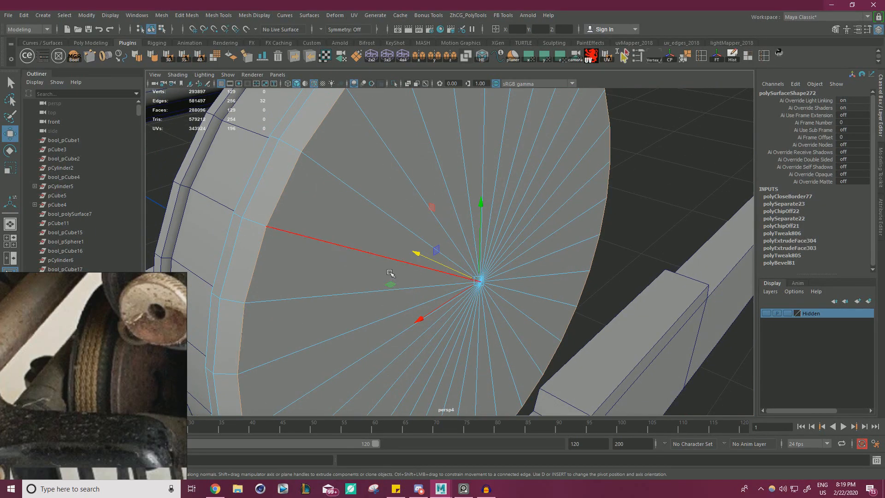
pyautogui.moveTo(559, 208); pyautogui.dragTo(609, 180, button='right')
pyautogui.click(646, 177)
# Step: Center the pivot of the bearing's inner ring and move the ring along Z to -0.648
pyautogui.scroll(-8, 514, 183)
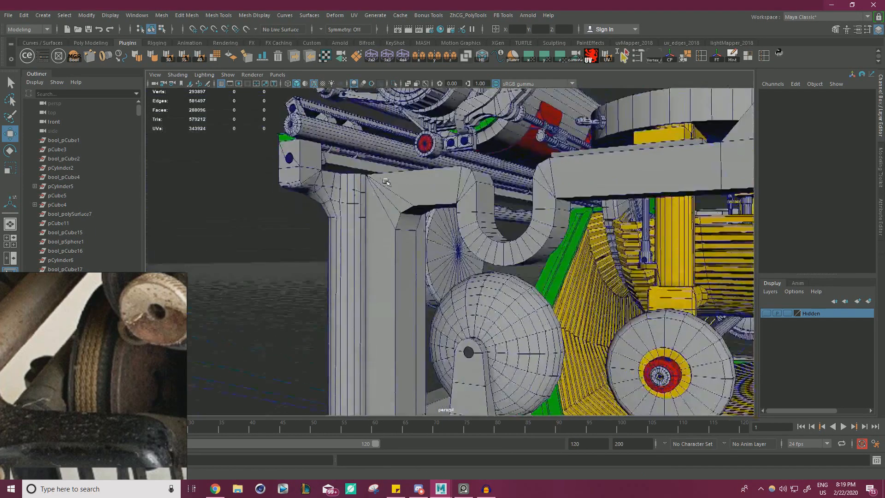
pyautogui.keyDown('alt'); pyautogui.moveTo(576, 184); pyautogui.dragTo(510, 183); pyautogui.keyUp('alt')
pyautogui.scroll(10, 418, 259)
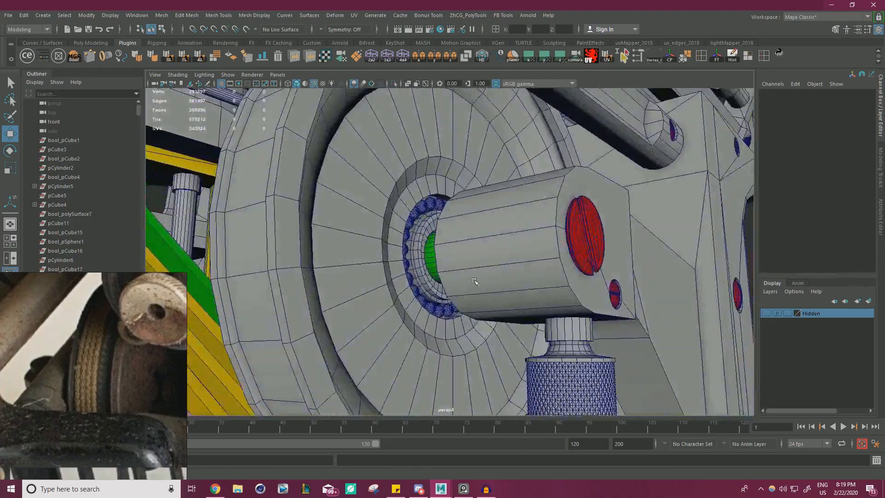
pyautogui.scroll(10, 509, 276)
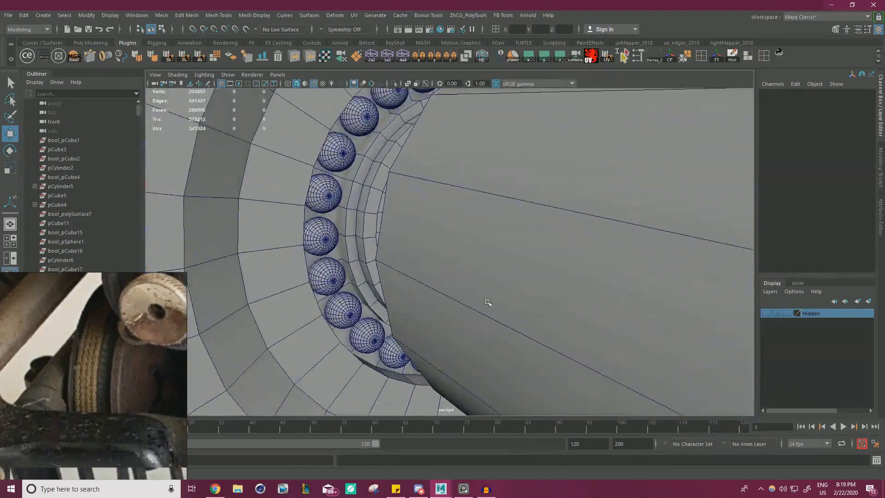
pyautogui.keyDown('alt'); pyautogui.moveTo(489, 304); pyautogui.dragTo(511, 299, button='right'); pyautogui.keyUp('alt')
pyautogui.click(401, 220)
pyautogui.keyDown('alt'); pyautogui.moveTo(417, 221); pyautogui.dragTo(444, 240); pyautogui.keyUp('alt')
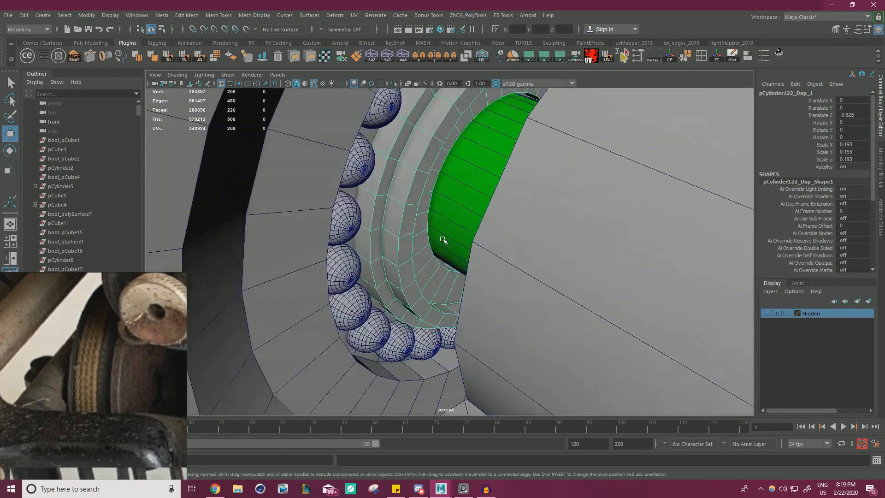
pyautogui.click(673, 56)
pyautogui.moveTo(534, 203); pyautogui.dragTo(478, 198)
# Step: Narrow the bearing's inner ring to a Z scale of 0.148 and move it to Z -0.688
pyautogui.press('r')
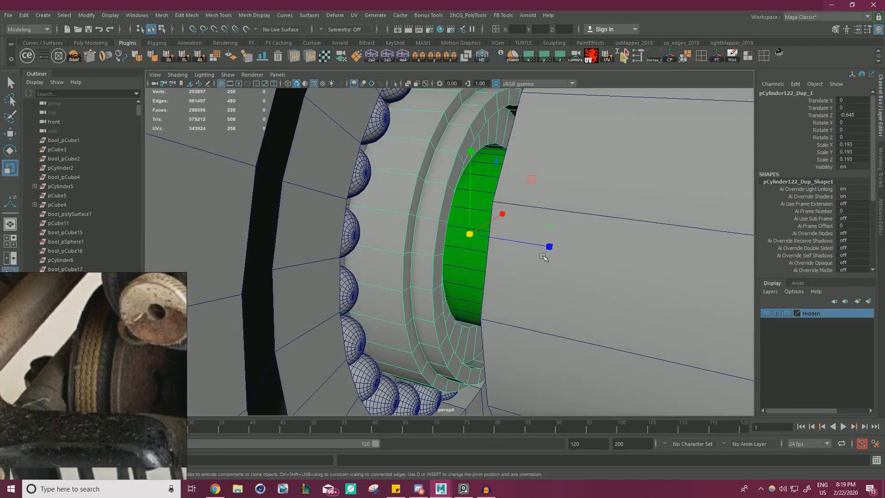
pyautogui.keyDown('alt'); pyautogui.moveTo(528, 238); pyautogui.dragTo(428, 223); pyautogui.keyUp('alt')
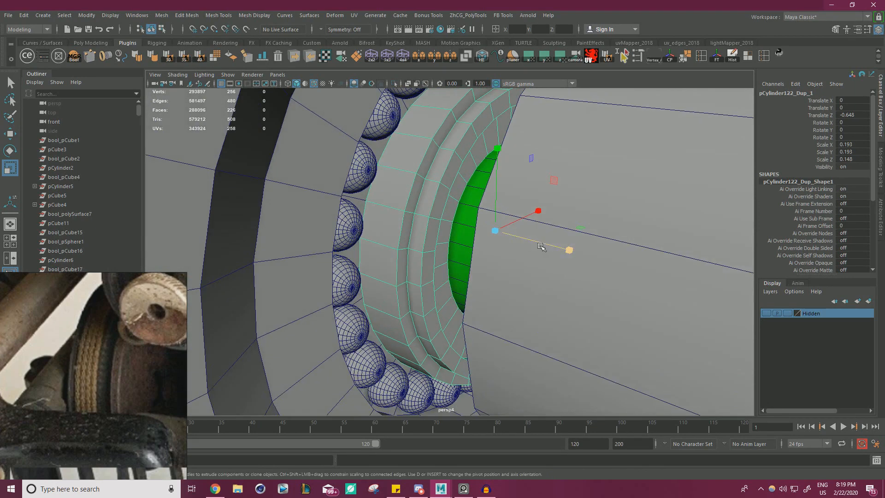
pyautogui.press('w')
pyautogui.moveTo(560, 249); pyautogui.dragTo(553, 248)
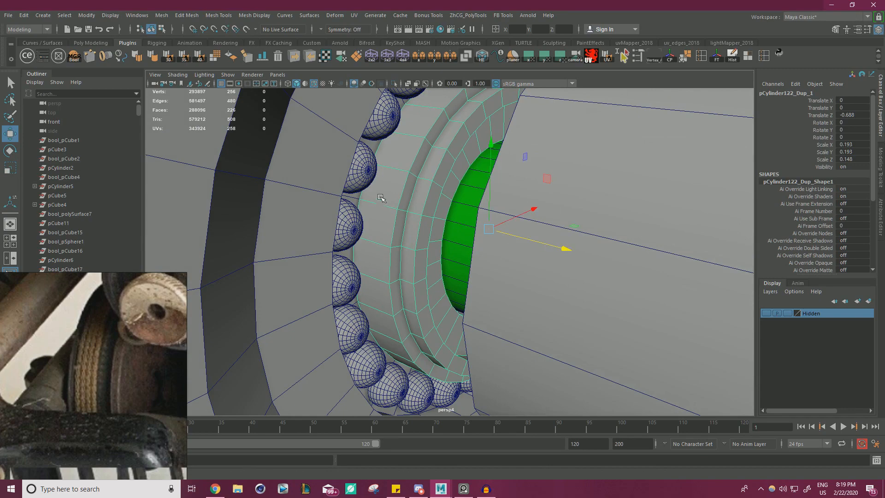
# Step: Center the pivot of the bearing's balls, shift them slightly along the wheel's axis and clear the selection
pyautogui.click(364, 179)
pyautogui.keyDown('alt'); pyautogui.moveTo(385, 196); pyautogui.dragTo(356, 214); pyautogui.keyUp('alt')
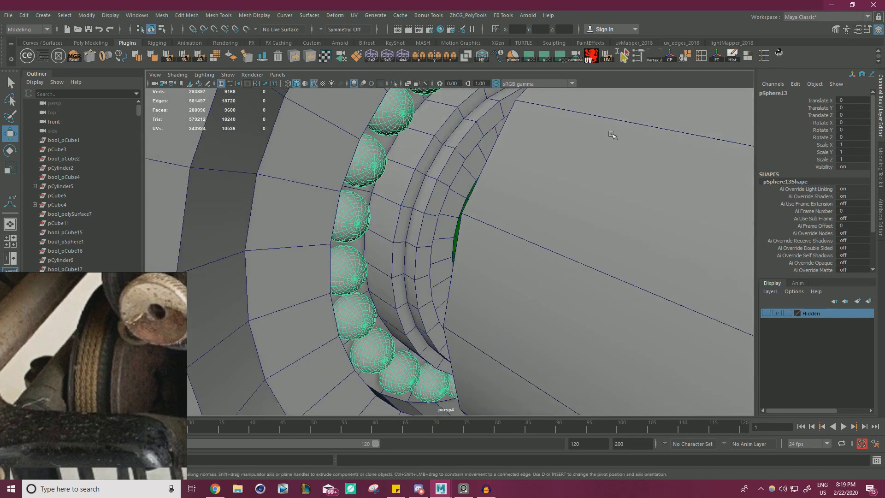
pyautogui.click(672, 59)
pyautogui.keyDown('alt'); pyautogui.moveTo(548, 177); pyautogui.dragTo(528, 236); pyautogui.keyUp('alt')
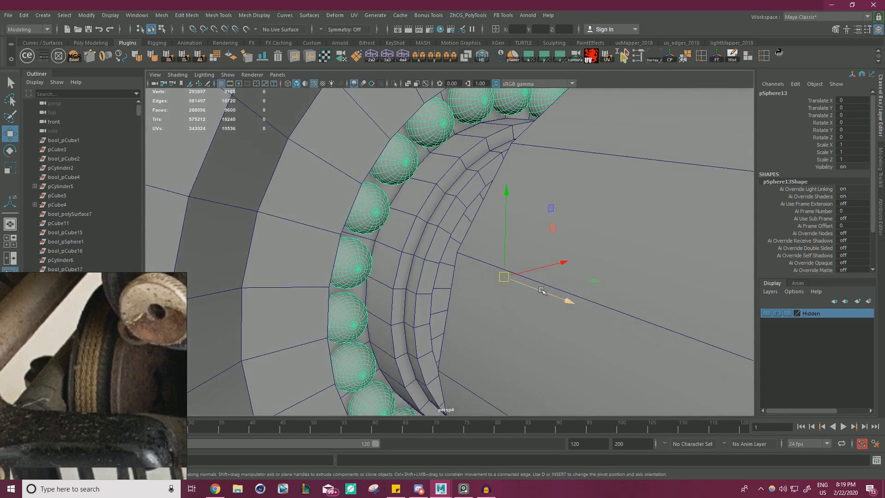
pyautogui.moveTo(542, 290)
pyautogui.mouseDown()
pyautogui.moveTo(555, 298)
pyautogui.moveTo(546, 294)
pyautogui.mouseUp()
pyautogui.keyDown('alt'); pyautogui.moveTo(521, 281); pyautogui.dragTo(184, 226, button='right'); pyautogui.keyUp('alt')
pyautogui.keyDown('alt'); pyautogui.moveTo(466, 263); pyautogui.dragTo(572, 230); pyautogui.keyUp('alt')
pyautogui.click(643, 174)
# Step: Examine the bearing, the wheel's rim and its closed back face from several sides
pyautogui.keyDown('alt'); pyautogui.moveTo(571, 230); pyautogui.dragTo(645, 341, button='right'); pyautogui.keyUp('alt')
pyautogui.keyDown('alt'); pyautogui.moveTo(392, 374); pyautogui.dragTo(580, 308, button='middle'); pyautogui.keyUp('alt')
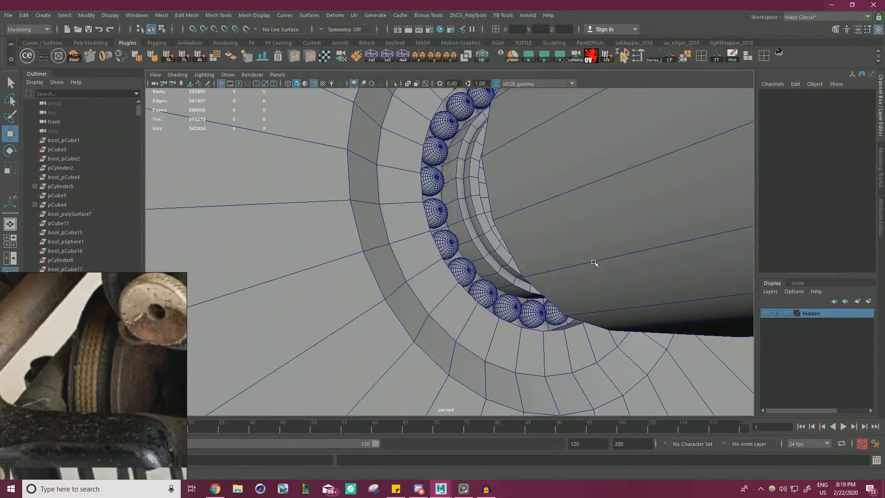
pyautogui.keyDown('alt'); pyautogui.moveTo(562, 242); pyautogui.dragTo(466, 264, button='right'); pyautogui.keyUp('alt')
pyautogui.keyDown('alt'); pyautogui.moveTo(466, 264); pyautogui.dragTo(454, 251); pyautogui.keyUp('alt')
pyautogui.keyDown('alt'); pyautogui.moveTo(476, 238); pyautogui.dragTo(299, 229, button='right'); pyautogui.keyUp('alt')
pyautogui.keyDown('alt'); pyautogui.moveTo(299, 228); pyautogui.dragTo(361, 238); pyautogui.keyUp('alt')
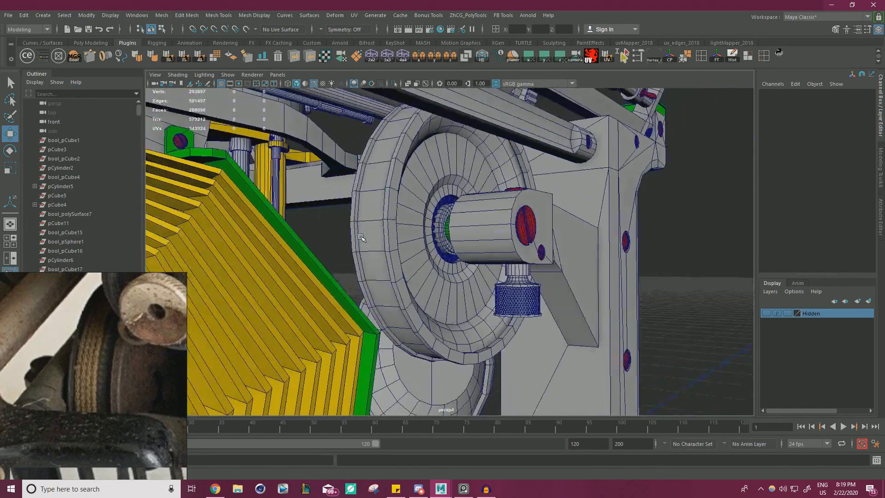
pyautogui.keyDown('alt'); pyautogui.moveTo(361, 238); pyautogui.dragTo(406, 244, button='right'); pyautogui.keyUp('alt')
pyautogui.moveTo(406, 245)
pyautogui.keyDown('alt'); pyautogui.mouseDown()
pyautogui.moveTo(438, 249)
pyautogui.moveTo(360, 245)
pyautogui.moveTo(417, 245)
pyautogui.mouseUp(); pyautogui.keyUp('alt')
pyautogui.keyDown('alt'); pyautogui.moveTo(351, 221); pyautogui.dragTo(377, 220, button='right'); pyautogui.keyUp('alt')
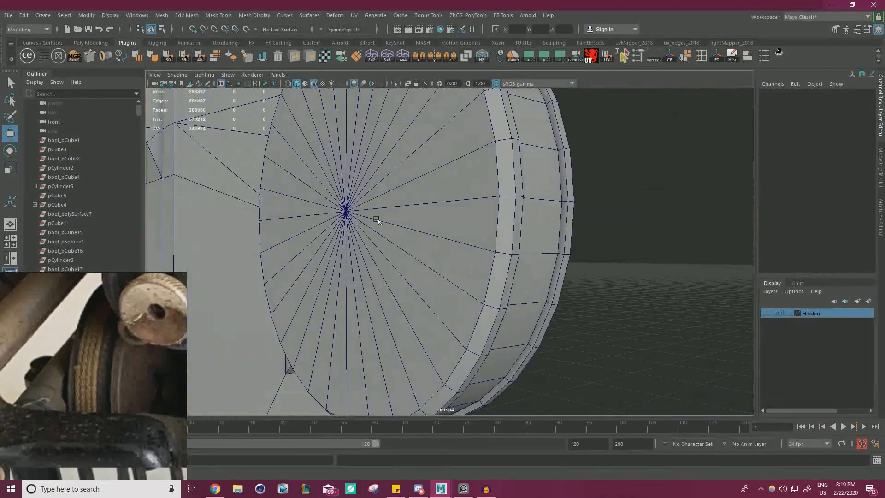
# Step: Isolate the wheel's end cap and create a polygon cube at the origin
pyautogui.click(377, 220)
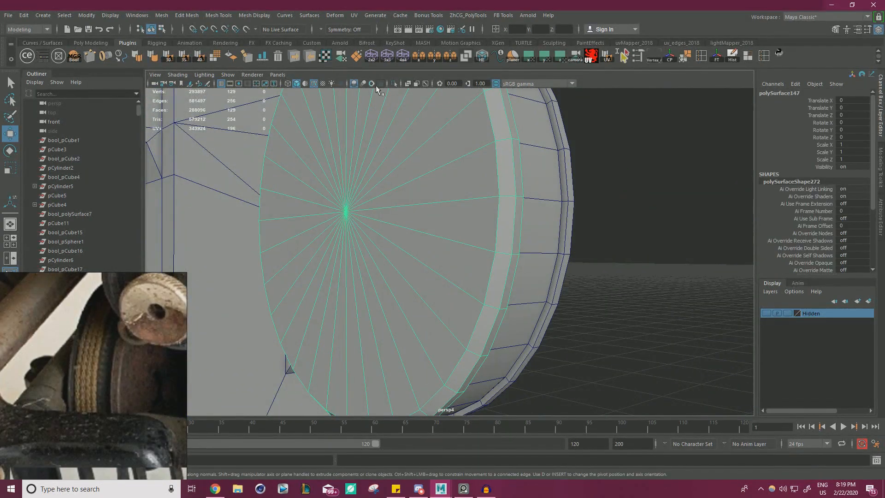
pyautogui.click(394, 83)
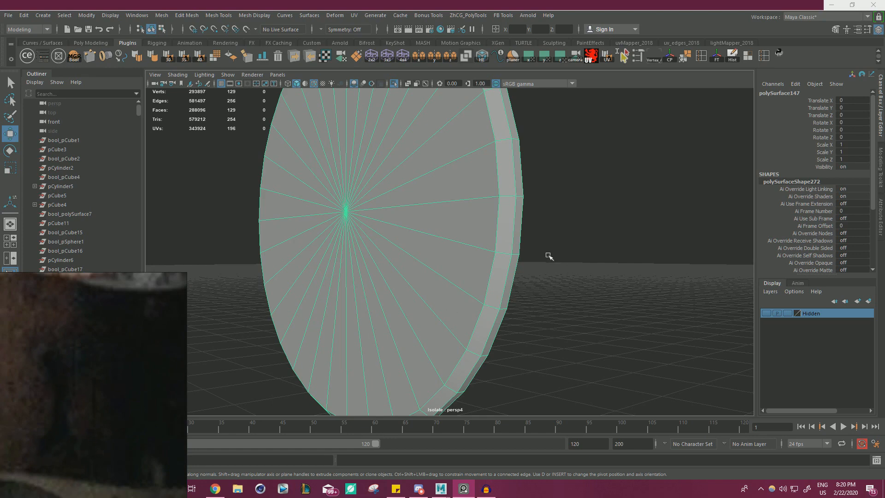
pyautogui.keyDown('alt'); pyautogui.moveTo(549, 256); pyautogui.dragTo(433, 256, button='right'); pyautogui.keyUp('alt')
pyautogui.keyDown('alt'); pyautogui.moveTo(434, 256); pyautogui.dragTo(556, 290); pyautogui.keyUp('alt')
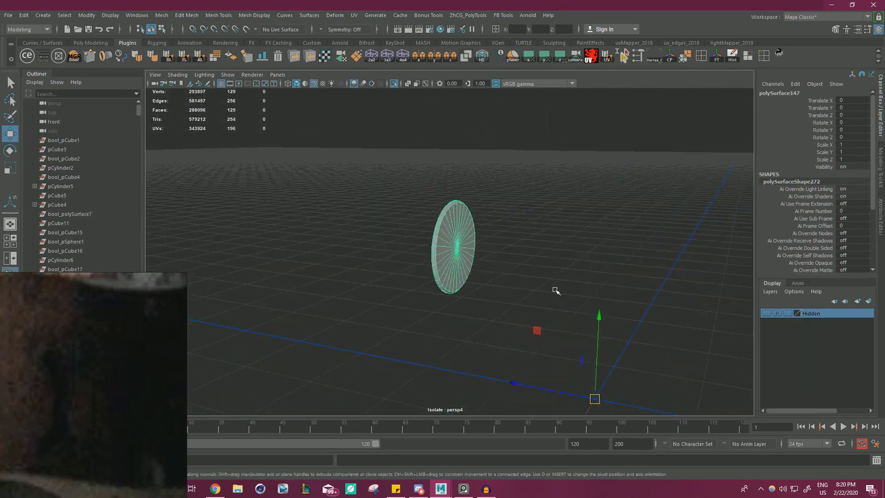
pyautogui.click(603, 235)
pyautogui.keyDown('alt'); pyautogui.moveTo(603, 235); pyautogui.dragTo(393, 244); pyautogui.keyUp('alt')
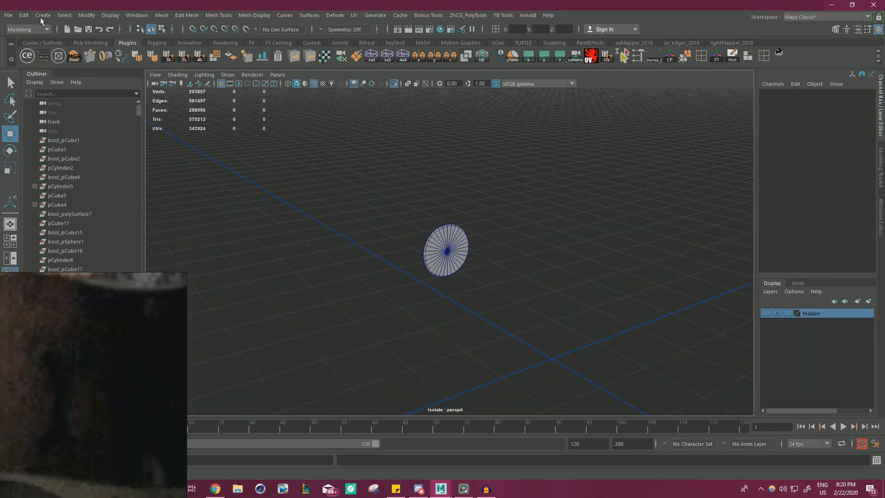
pyautogui.click(43, 16)
pyautogui.moveTo(73, 48)
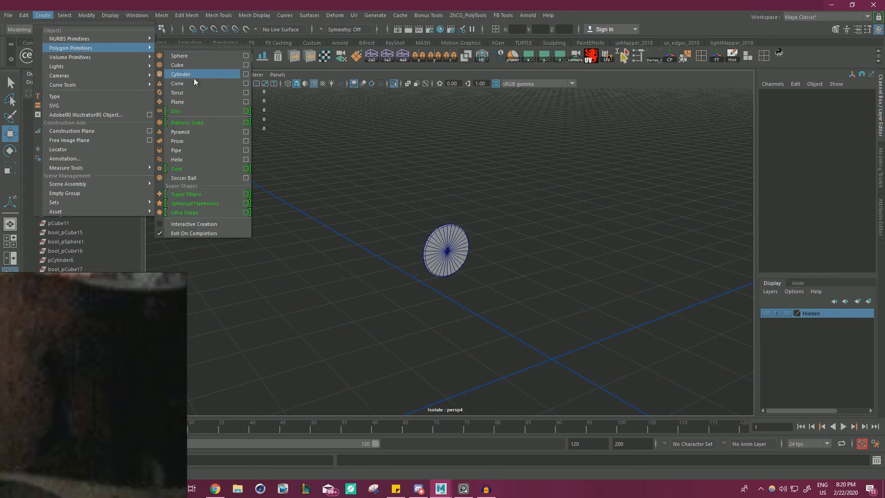
pyautogui.click(189, 68)
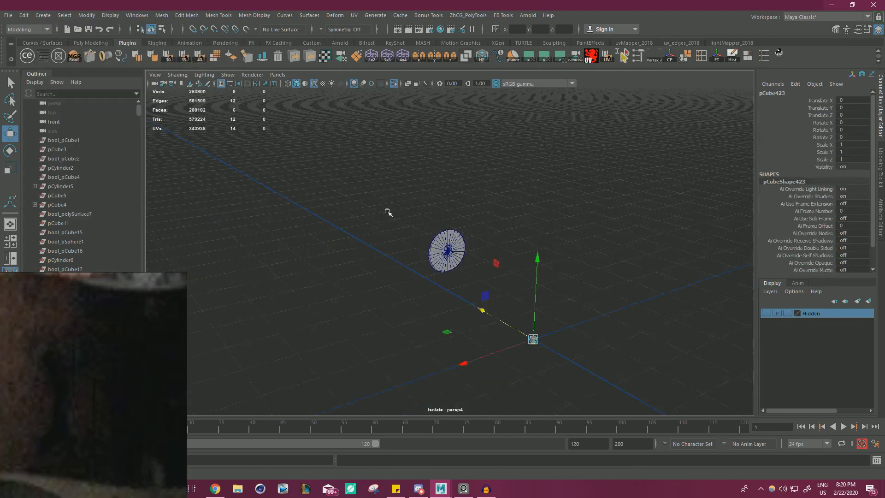
# Step: Stretch the new cube lengthwise to a Z scale of 5.584
pyautogui.keyDown('alt'); pyautogui.moveTo(388, 211); pyautogui.dragTo(525, 235); pyautogui.keyUp('alt')
pyautogui.press('f')
pyautogui.scroll(-5, 557, 267)
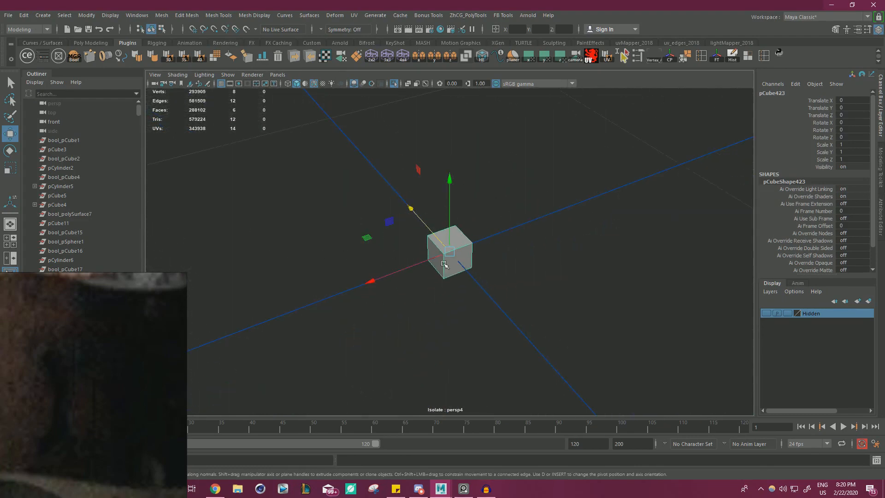
pyautogui.press('r')
pyautogui.moveTo(427, 225); pyautogui.dragTo(522, 253)
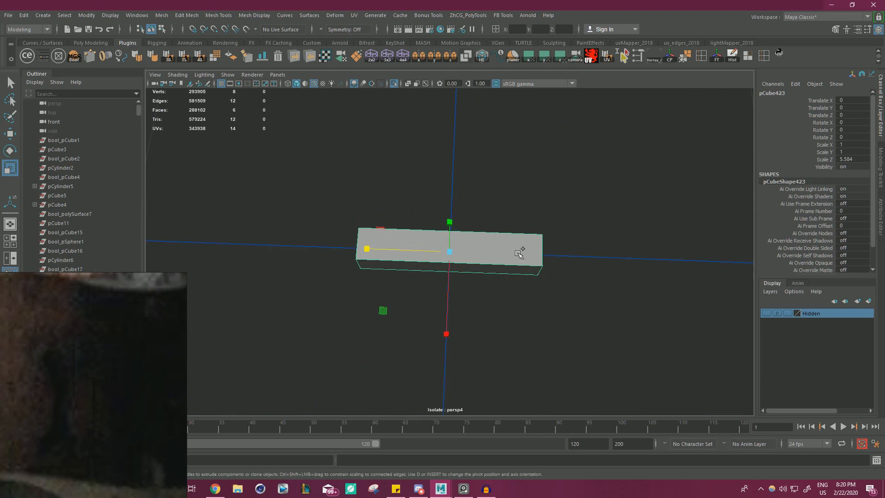
# Step: Insert an edge loop around the middle of the stretched block and select that loop
pyautogui.hotkey('ctrl', 'shift', 'x')
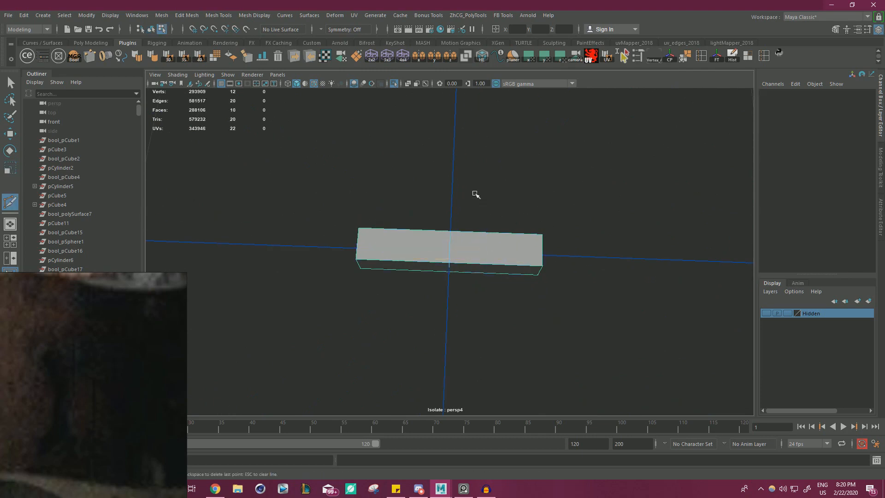
pyautogui.press('w')
pyautogui.moveTo(475, 192); pyautogui.dragTo(475, 170, button='right')
pyautogui.doubleClick(450, 251)
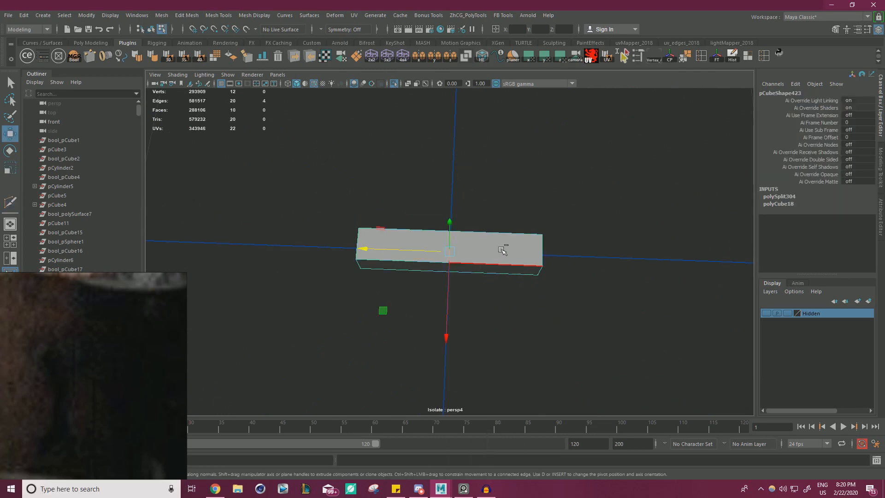
# Step: Bevel the block's middle edge loop with a fraction of 0.65 to mark off two end sections
pyautogui.hotkey('ctrl', 'b')
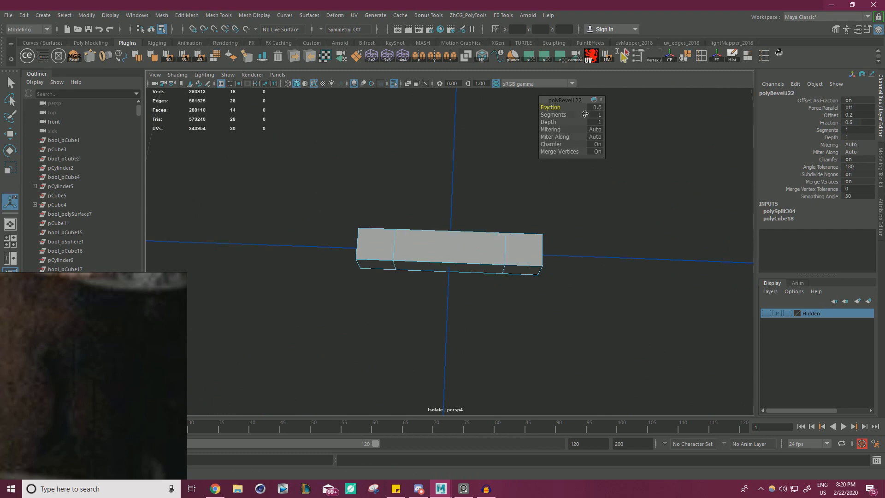
pyautogui.keyDown('alt'); pyautogui.moveTo(492, 210); pyautogui.dragTo(528, 252); pyautogui.keyUp('alt')
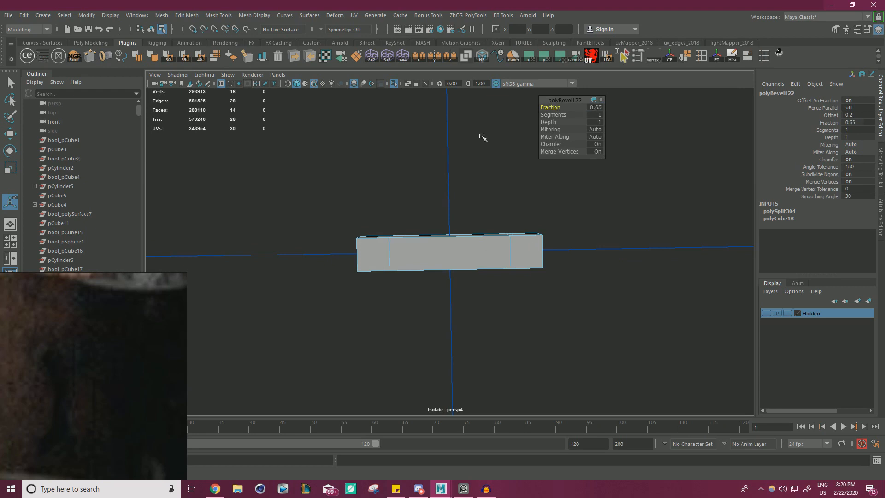
pyautogui.press('q')
# Step: Extrude the side and end faces of the block's two end sections outward with a thickness of 0.35
pyautogui.keyDown('alt'); pyautogui.moveTo(375, 206); pyautogui.dragTo(379, 229); pyautogui.keyUp('alt')
pyautogui.click(446, 263)
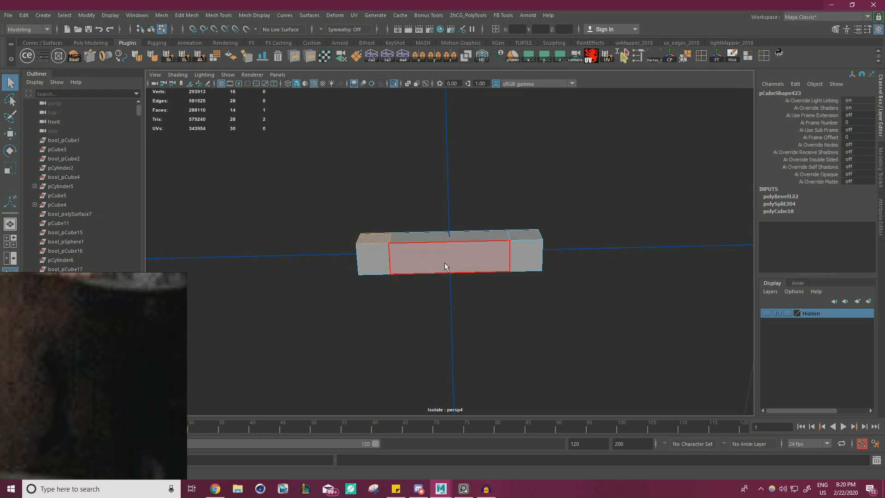
pyautogui.keyDown('alt'); pyautogui.moveTo(447, 263); pyautogui.dragTo(377, 282); pyautogui.keyUp('alt')
pyautogui.keyDown('alt'); pyautogui.moveTo(467, 322); pyautogui.dragTo(441, 308); pyautogui.keyUp('alt')
pyautogui.keyDown('shift'); pyautogui.click(432, 310); pyautogui.keyUp('shift')
pyautogui.keyDown('shift'); pyautogui.click(525, 250); pyautogui.keyUp('shift')
pyautogui.keyDown('alt'); pyautogui.moveTo(541, 251); pyautogui.dragTo(504, 257); pyautogui.keyUp('alt')
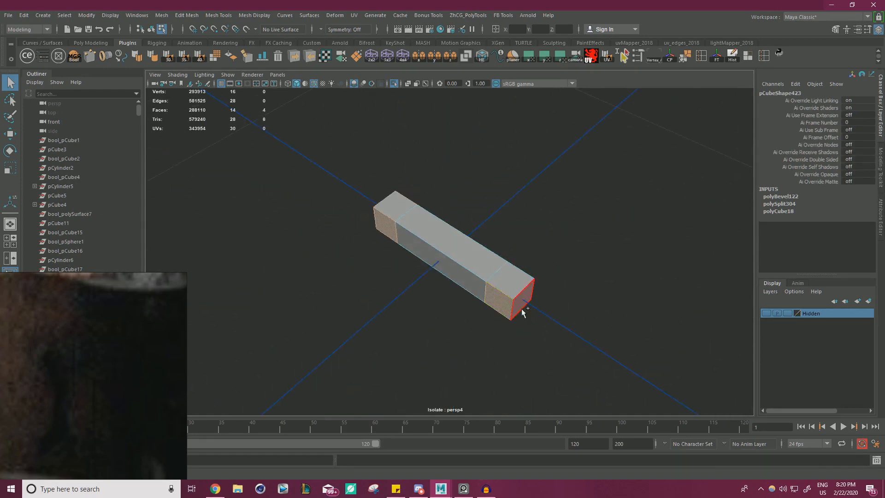
pyautogui.keyDown('shift'); pyautogui.click(523, 310); pyautogui.keyUp('shift')
pyautogui.keyDown('alt'); pyautogui.moveTo(523, 311); pyautogui.dragTo(485, 271); pyautogui.keyUp('alt')
pyautogui.keyDown('shift'); pyautogui.click(450, 316); pyautogui.keyUp('shift')
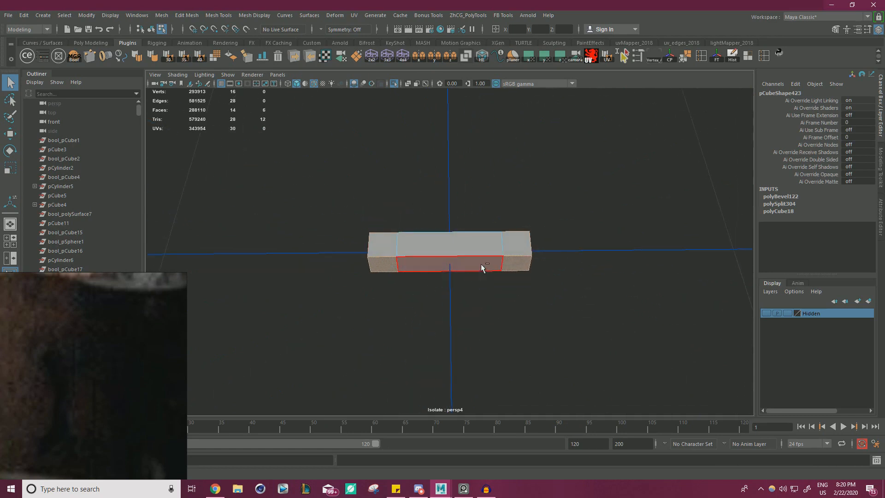
pyautogui.hotkey('ctrl', 'e')
pyautogui.moveTo(548, 109); pyautogui.dragTo(555, 107)
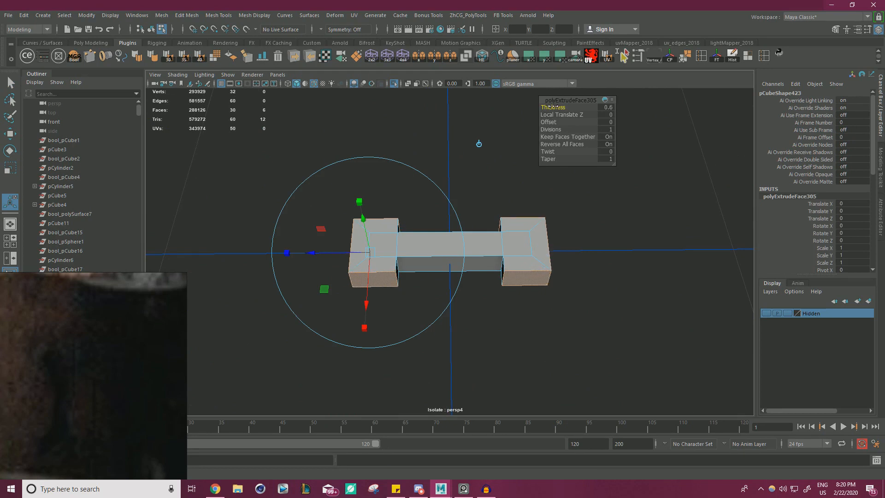
pyautogui.keyDown('alt'); pyautogui.moveTo(532, 139); pyautogui.dragTo(522, 173); pyautogui.keyUp('alt')
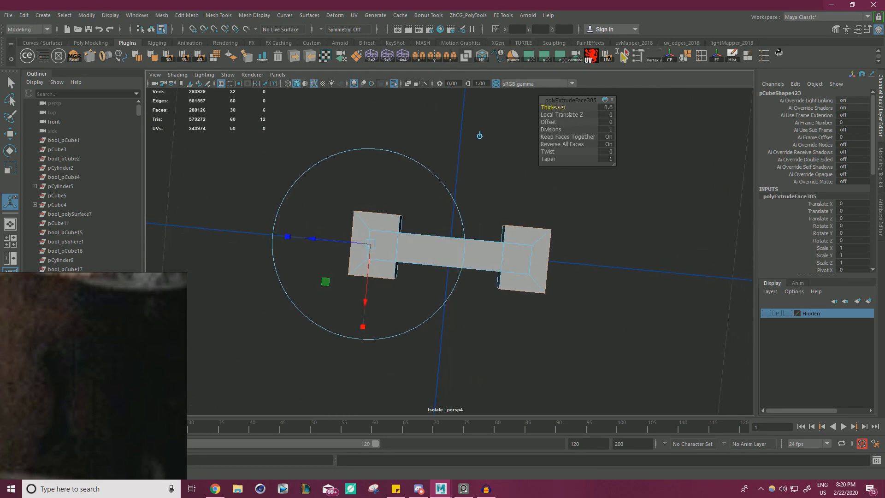
pyautogui.moveTo(553, 107); pyautogui.dragTo(553, 107)
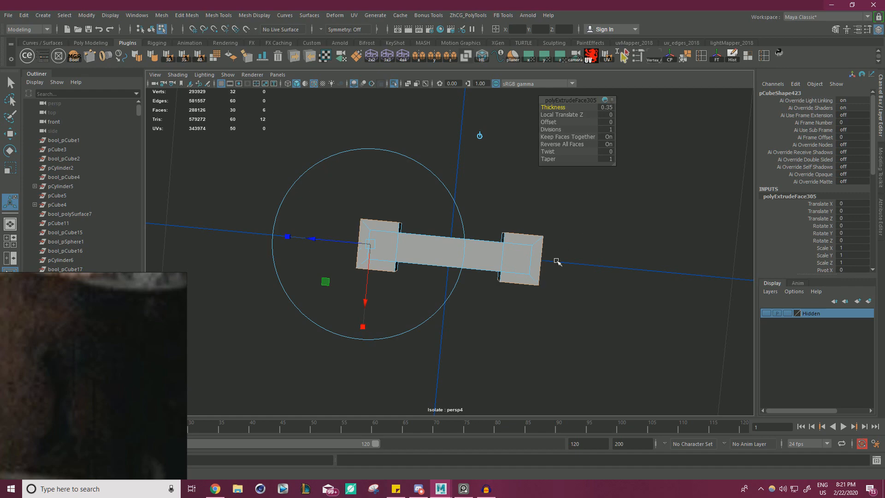
# Step: Bevel the vertical corner edges of both enlarged ends with fraction 1 and 3 segments
pyautogui.press('w')
pyautogui.keyDown('alt'); pyautogui.moveTo(557, 261); pyautogui.dragTo(533, 221); pyautogui.keyUp('alt')
pyautogui.moveTo(470, 219); pyautogui.dragTo(469, 193, button='right')
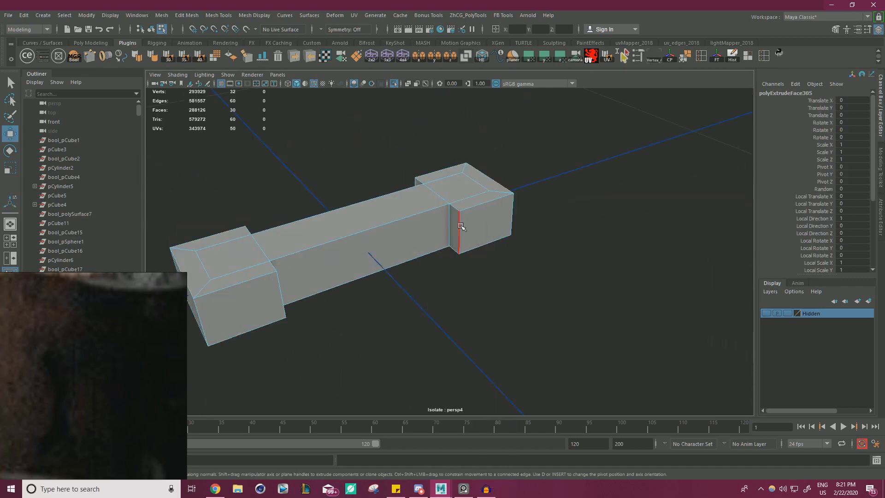
pyautogui.click(460, 225)
pyautogui.keyDown('shift'); pyautogui.click(512, 221); pyautogui.keyUp('shift')
pyautogui.keyDown('alt'); pyautogui.moveTo(514, 222); pyautogui.dragTo(483, 252); pyautogui.keyUp('alt')
pyautogui.keyDown('shift'); pyautogui.click(375, 226); pyautogui.keyUp('shift')
pyautogui.keyDown('shift'); pyautogui.click(483, 252); pyautogui.keyUp('shift')
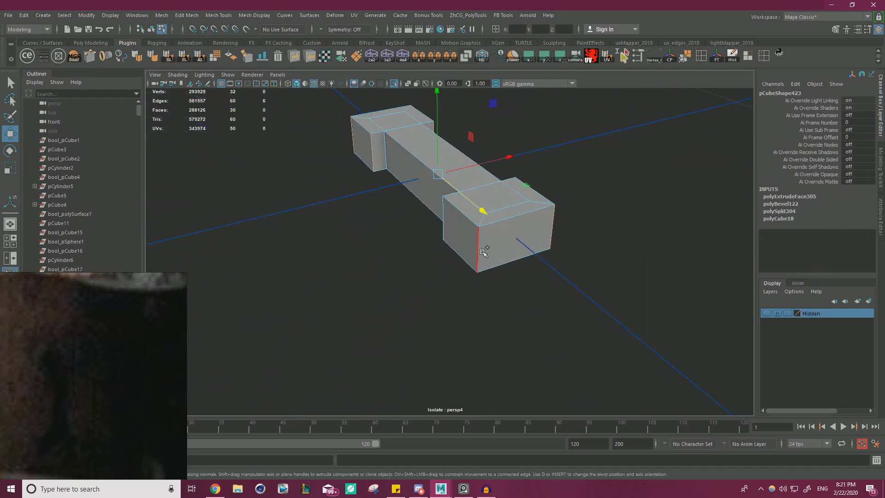
pyautogui.hotkey('ctrl', 'b')
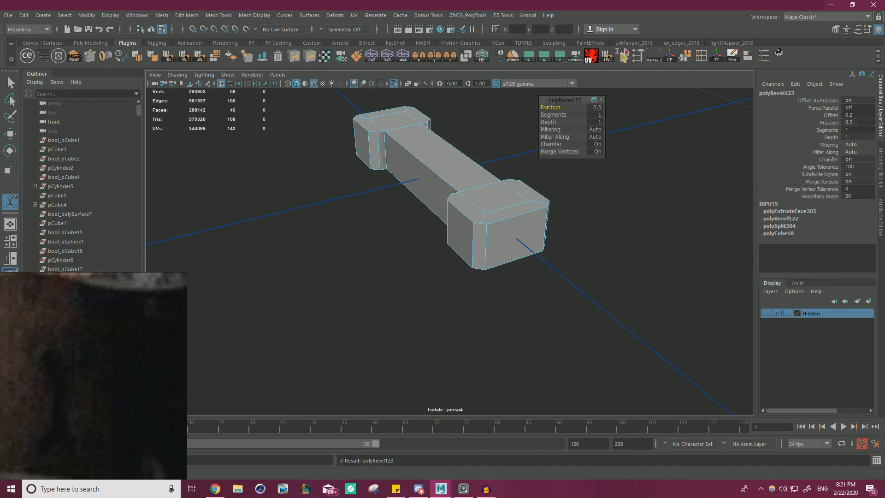
pyautogui.moveTo(552, 107); pyautogui.dragTo(698, 119)
pyautogui.keyDown('alt'); pyautogui.moveTo(586, 180); pyautogui.dragTo(594, 223); pyautogui.keyUp('alt')
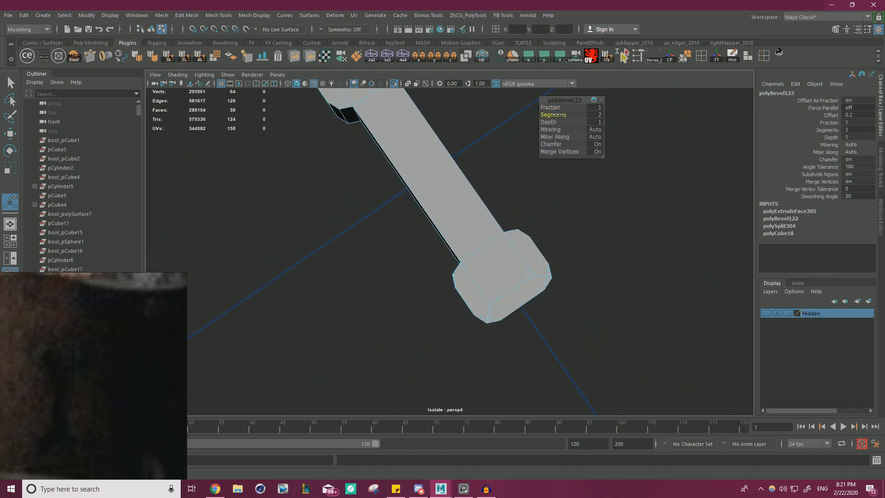
pyautogui.keyDown('alt'); pyautogui.moveTo(529, 152); pyautogui.dragTo(415, 178, button='right'); pyautogui.keyUp('alt')
pyautogui.keyDown('alt'); pyautogui.moveTo(415, 178); pyautogui.dragTo(190, 294); pyautogui.keyUp('alt')
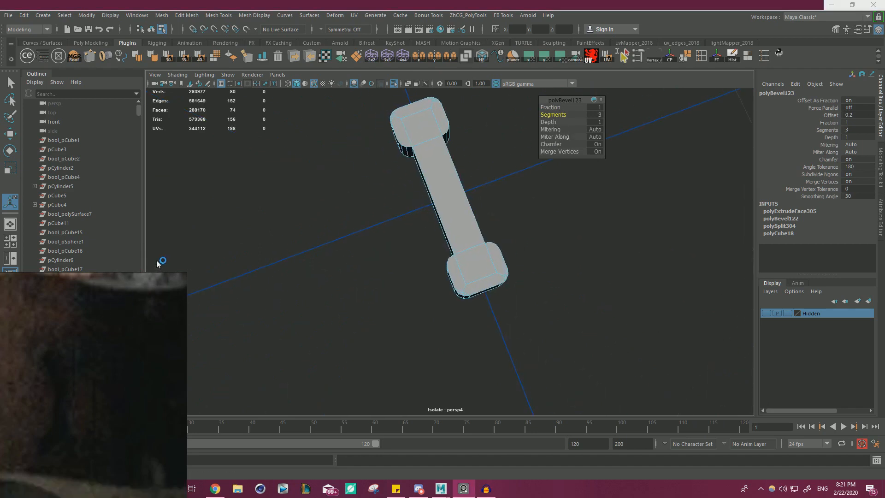
pyautogui.keyDown('alt'); pyautogui.moveTo(378, 235); pyautogui.dragTo(223, 297); pyautogui.keyUp('alt')
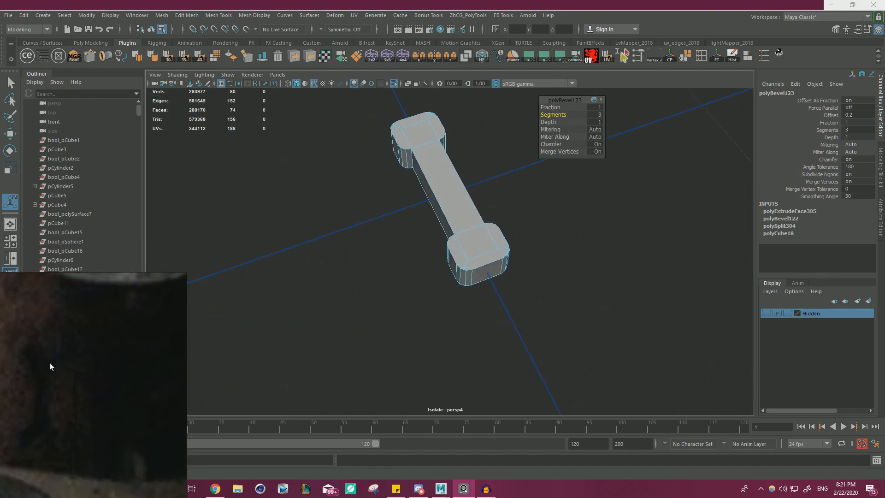
pyautogui.keyDown('alt'); pyautogui.moveTo(364, 279); pyautogui.dragTo(423, 282); pyautogui.keyUp('alt')
pyautogui.scroll(5, 449, 301)
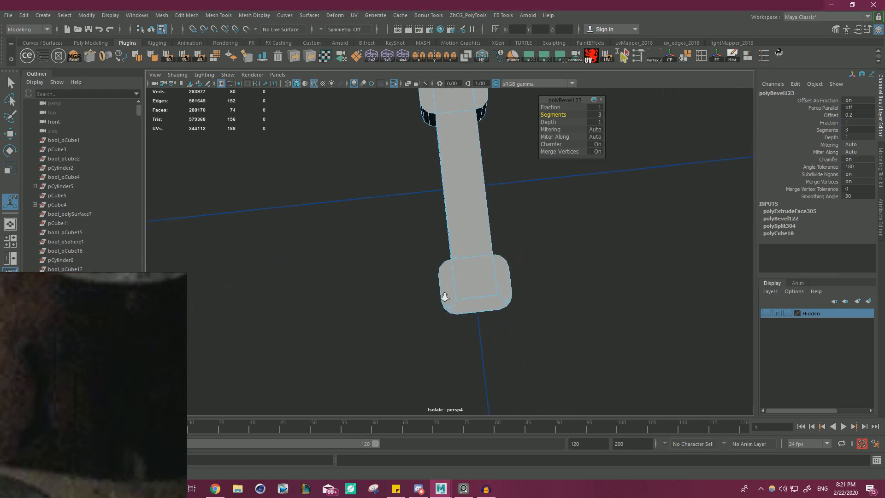
# Step: Scale the vertices of both ends slightly outward along the block's length, excluding those where the ends meet the narrow middle
pyautogui.moveTo(445, 291); pyautogui.dragTo(399, 223, button='right')
pyautogui.keyDown('alt'); pyautogui.moveTo(429, 295); pyautogui.dragTo(402, 336); pyautogui.keyUp('alt')
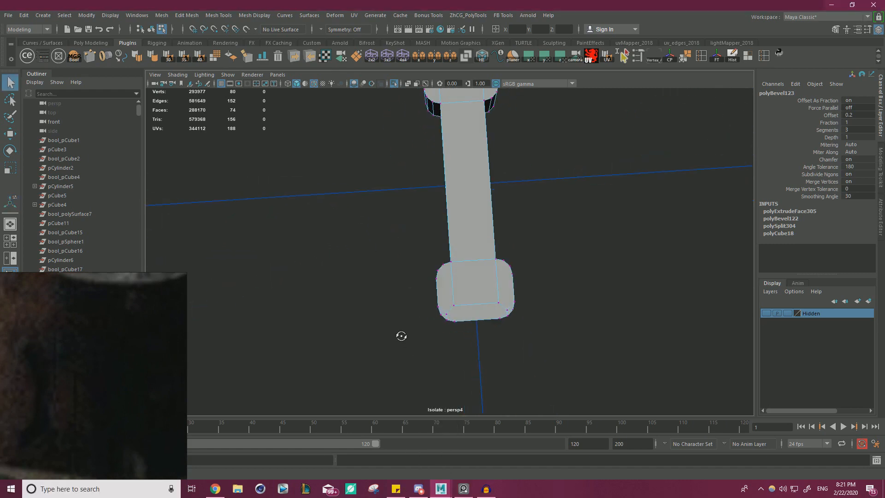
pyautogui.moveTo(574, 221); pyautogui.dragTo(574, 221)
pyautogui.press('f')
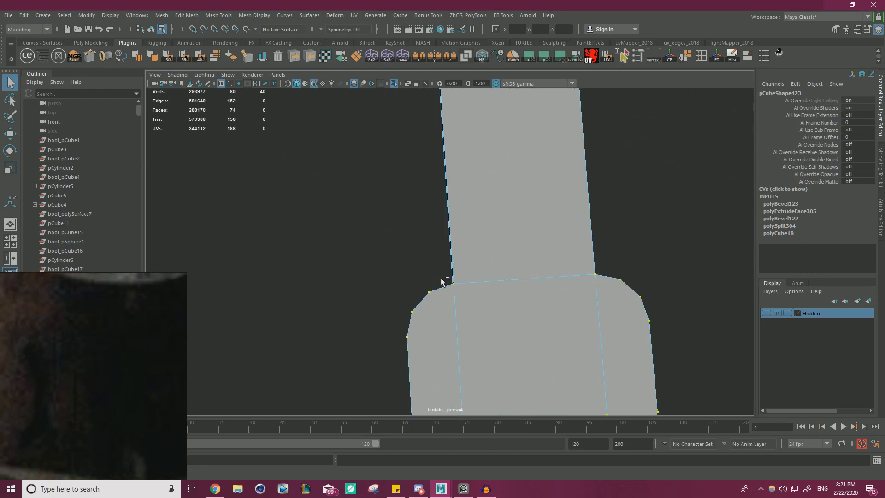
pyautogui.keyDown('alt'); pyautogui.moveTo(558, 302); pyautogui.dragTo(448, 209); pyautogui.keyUp('alt')
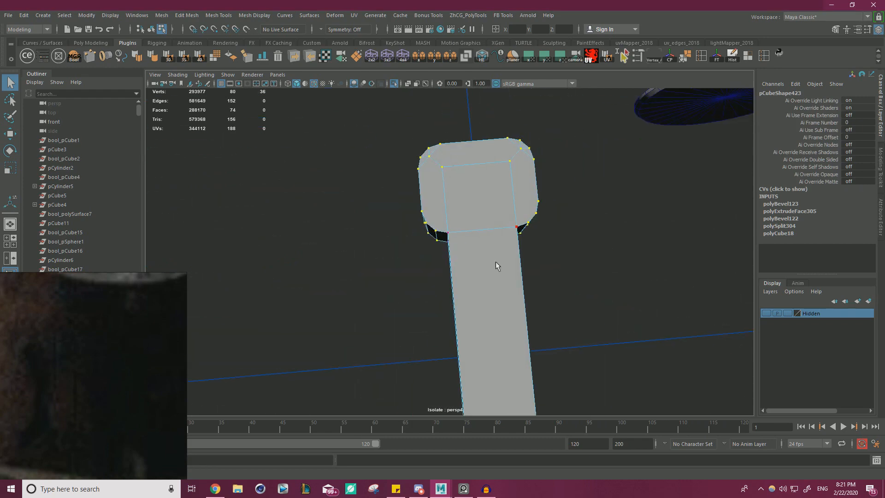
pyautogui.keyDown('alt'); pyautogui.moveTo(496, 262); pyautogui.dragTo(519, 313); pyautogui.keyUp('alt')
pyautogui.scroll(-5, 438, 186)
pyautogui.keyDown('alt'); pyautogui.moveTo(438, 186); pyautogui.dragTo(450, 261, button='middle'); pyautogui.keyUp('alt')
pyautogui.press('r')
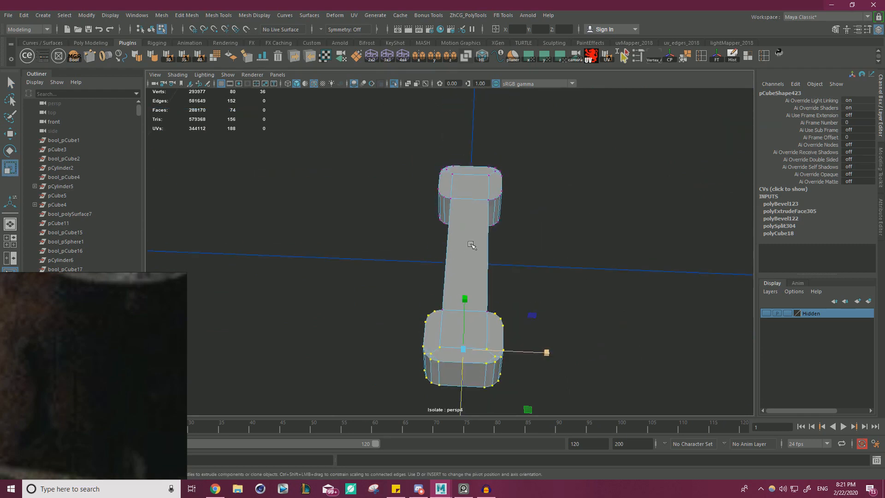
pyautogui.keyDown('alt'); pyautogui.moveTo(471, 245); pyautogui.dragTo(456, 213); pyautogui.keyUp('alt')
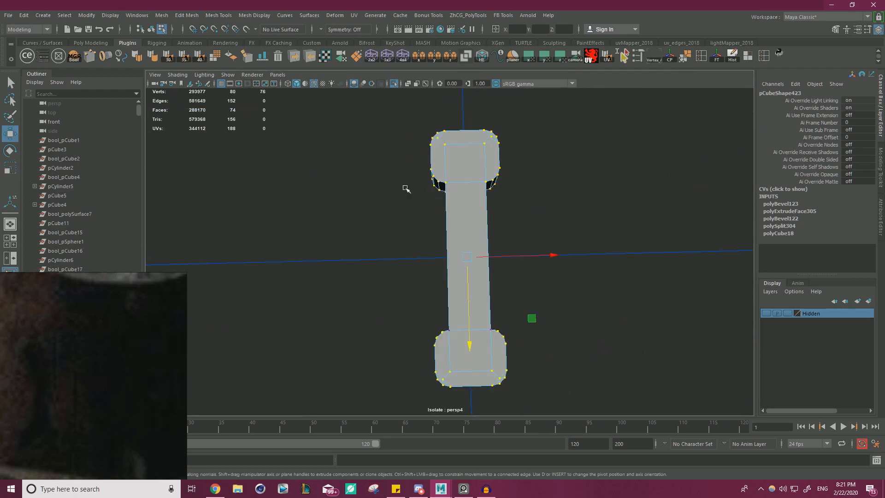
pyautogui.keyDown('alt'); pyautogui.moveTo(406, 188); pyautogui.dragTo(445, 229, button='right'); pyautogui.keyUp('alt')
pyautogui.keyDown('ctrl'); pyautogui.moveTo(506, 224); pyautogui.dragTo(487, 193); pyautogui.keyUp('ctrl')
pyautogui.keyDown('alt'); pyautogui.moveTo(487, 193); pyautogui.dragTo(494, 230); pyautogui.keyUp('alt')
pyautogui.scroll(-5, 559, 312)
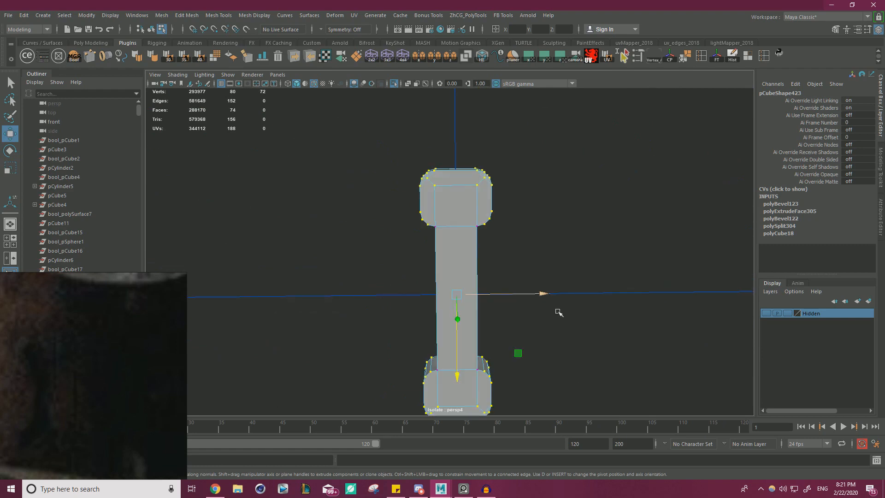
pyautogui.press('r')
pyautogui.keyDown('alt'); pyautogui.moveTo(573, 310); pyautogui.dragTo(615, 326); pyautogui.keyUp('alt')
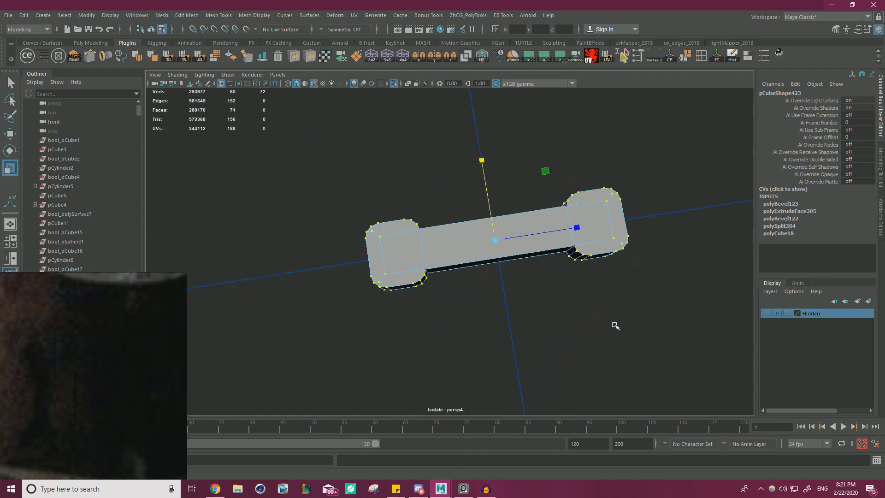
pyautogui.moveTo(572, 227); pyautogui.dragTo(578, 229, button='middle')
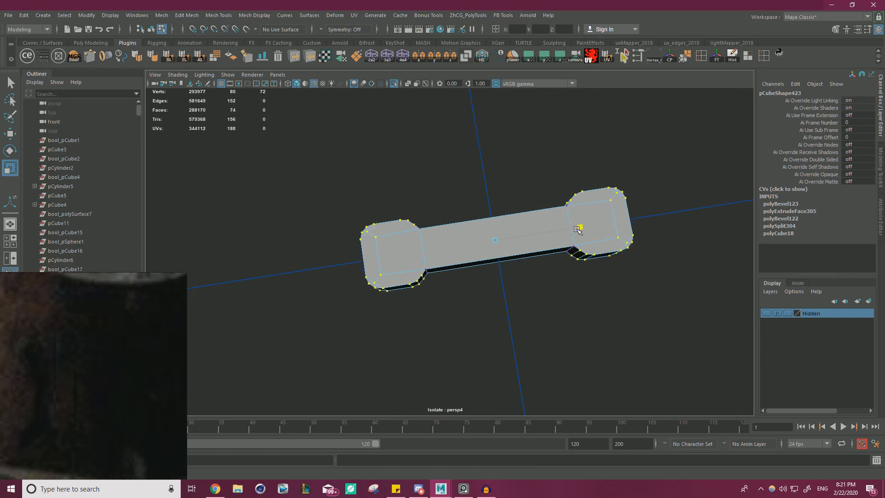
pyautogui.moveTo(577, 229); pyautogui.dragTo(577, 236)
# Step: Delete all the top and bottom faces of the bar, keeping only its side walls
pyautogui.moveTo(487, 183); pyautogui.dragTo(450, 237)
pyautogui.moveTo(451, 239); pyautogui.dragTo(429, 282, button='right')
pyautogui.keyDown('alt'); pyautogui.moveTo(430, 283); pyautogui.dragTo(409, 250); pyautogui.keyUp('alt')
pyautogui.click(452, 283)
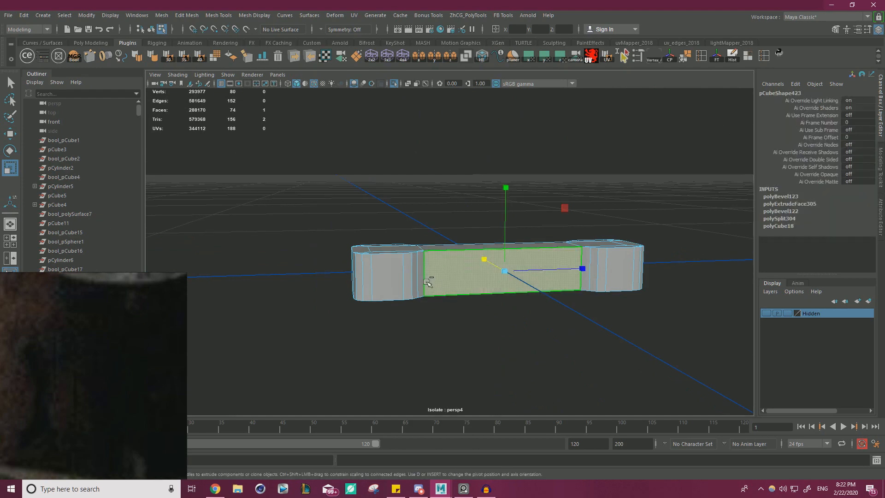
pyautogui.keyDown('shift'); pyautogui.doubleClick(421, 277); pyautogui.keyUp('shift')
pyautogui.keyDown('alt'); pyautogui.moveTo(433, 292); pyautogui.dragTo(378, 352); pyautogui.keyUp('alt')
pyautogui.moveTo(737, 144); pyautogui.dragTo(318, 344)
pyautogui.keyDown('alt'); pyautogui.moveTo(388, 346); pyautogui.dragTo(488, 286); pyautogui.keyUp('alt')
pyautogui.keyDown('ctrl'); pyautogui.click(460, 279); pyautogui.keyUp('ctrl')
pyautogui.press('Delete')
# Step: Fill the open top and bottom borders of the bar, giving each a single cap face
pyautogui.moveTo(453, 247); pyautogui.dragTo(454, 198, button='right')
pyautogui.doubleClick(484, 254)
pyautogui.keyDown('shift'); pyautogui.moveTo(566, 301); pyautogui.dragTo(545, 416, button='right'); pyautogui.keyUp('shift')
pyautogui.keyDown('alt'); pyautogui.moveTo(558, 358); pyautogui.dragTo(450, 228); pyautogui.keyUp('alt')
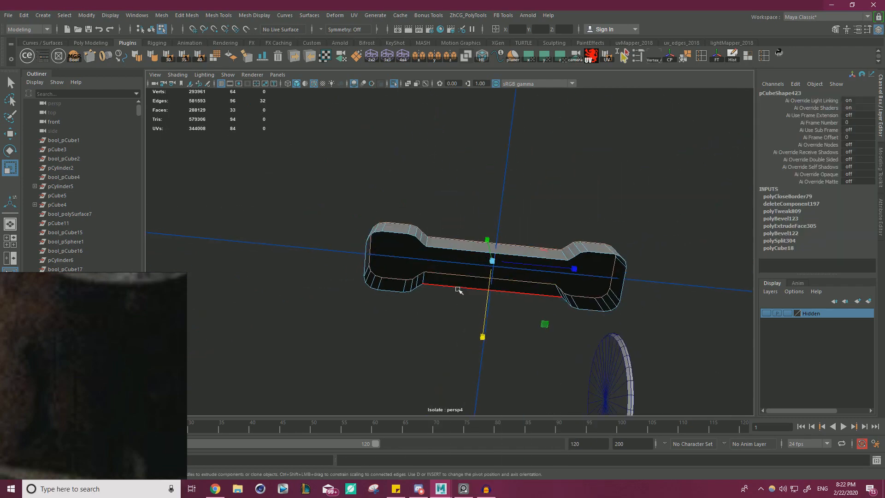
pyautogui.press('g')
pyautogui.moveTo(446, 224); pyautogui.dragTo(515, 209, button='right')
pyautogui.click(524, 191)
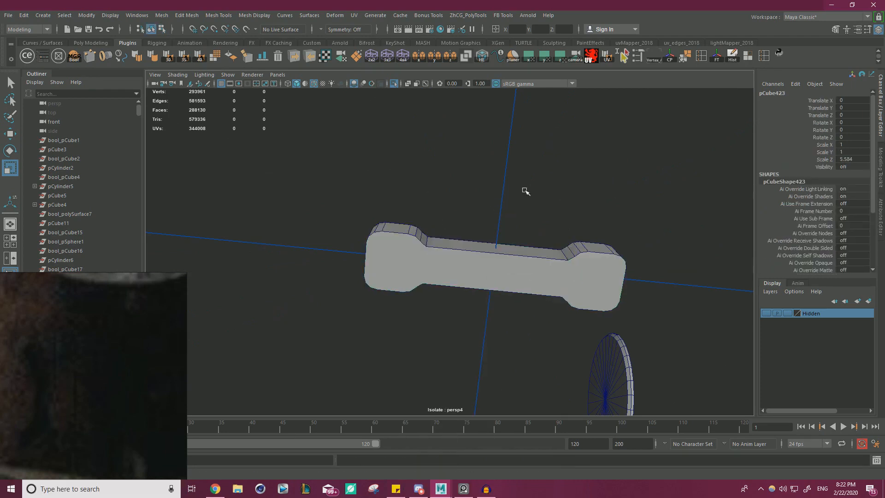
# Step: Duplicate the bar and rotate the copy -90 degrees about Y to form a cross
pyautogui.keyDown('alt'); pyautogui.moveTo(524, 191); pyautogui.dragTo(406, 330); pyautogui.keyUp('alt')
pyautogui.moveTo(493, 196); pyautogui.dragTo(513, 301)
pyautogui.press('w')
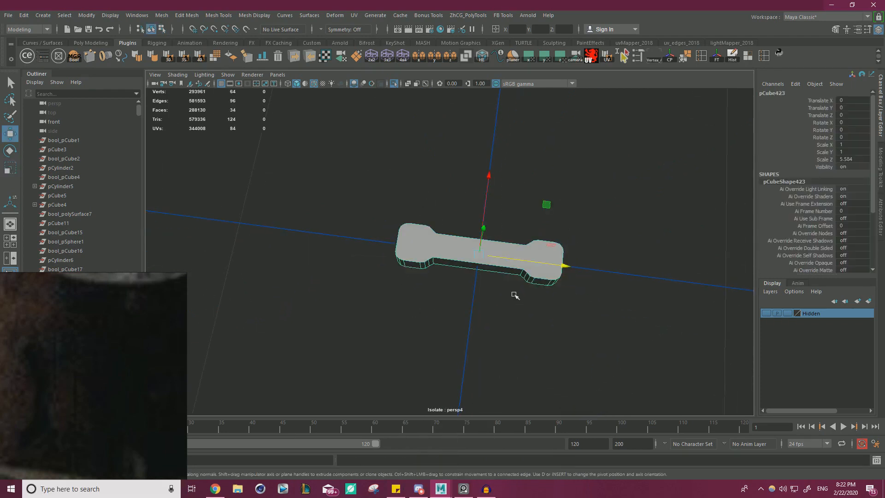
pyautogui.press('e')
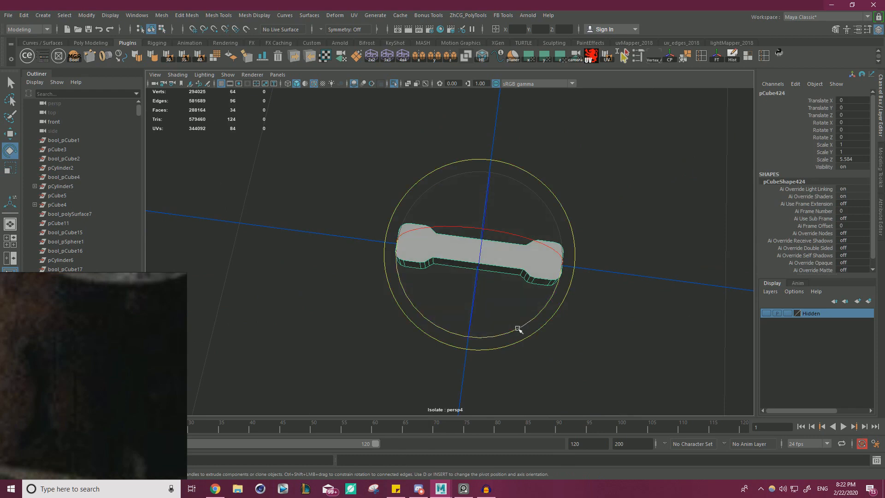
pyautogui.moveTo(496, 351); pyautogui.dragTo(475, 363)
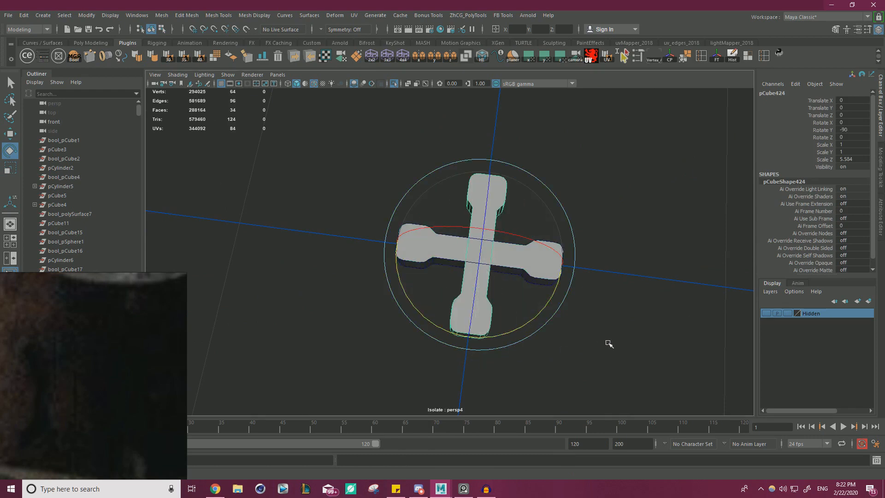
# Step: Delete the construction history of the two crossed bars
pyautogui.click(587, 322)
pyautogui.moveTo(610, 336); pyautogui.dragTo(454, 231)
pyautogui.keyDown('alt'); pyautogui.moveTo(455, 244); pyautogui.dragTo(511, 231); pyautogui.keyUp('alt')
pyautogui.click(369, 196)
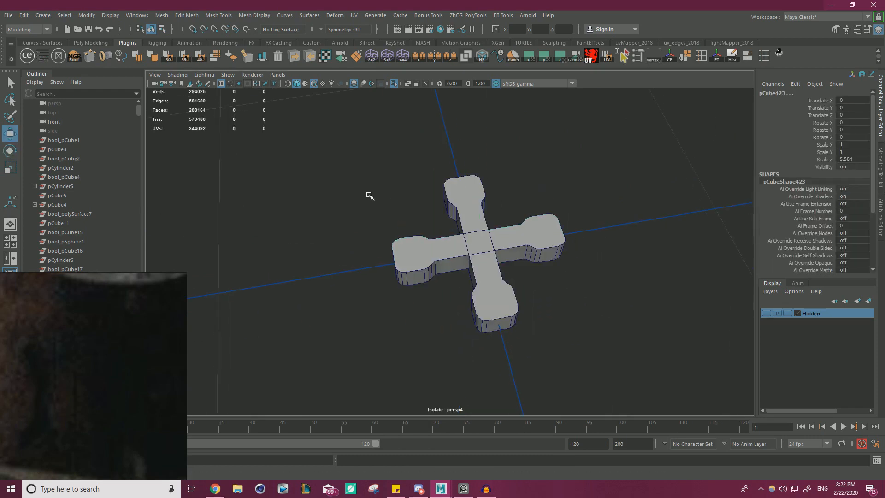
pyautogui.hotkey('ctrl', 'z')
pyautogui.click(730, 61)
pyautogui.click(387, 182)
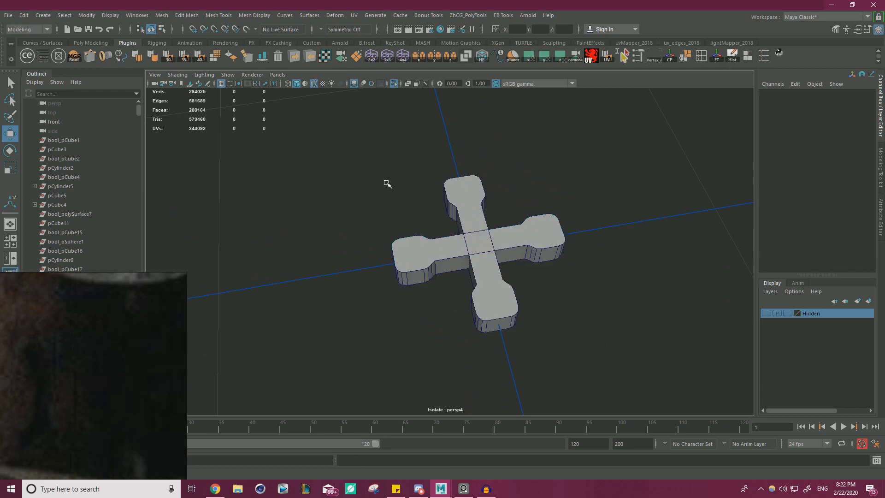
# Step: Merge the two crossed bars with a Union boolean in DcBoolManager and delete the history and base objects
pyautogui.moveTo(386, 182); pyautogui.dragTo(492, 230)
pyautogui.click(334, 186)
pyautogui.click(453, 192)
pyautogui.keyDown('shift'); pyautogui.click(432, 250); pyautogui.keyUp('shift')
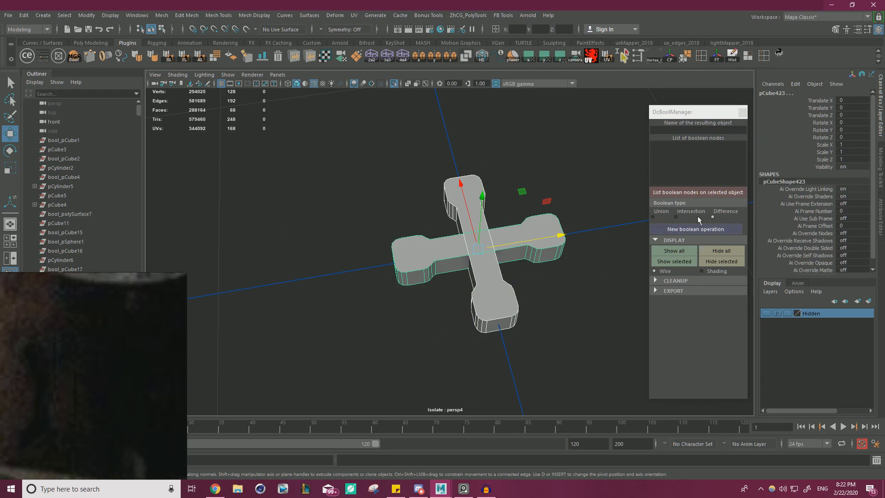
pyautogui.click(654, 217)
pyautogui.click(655, 280)
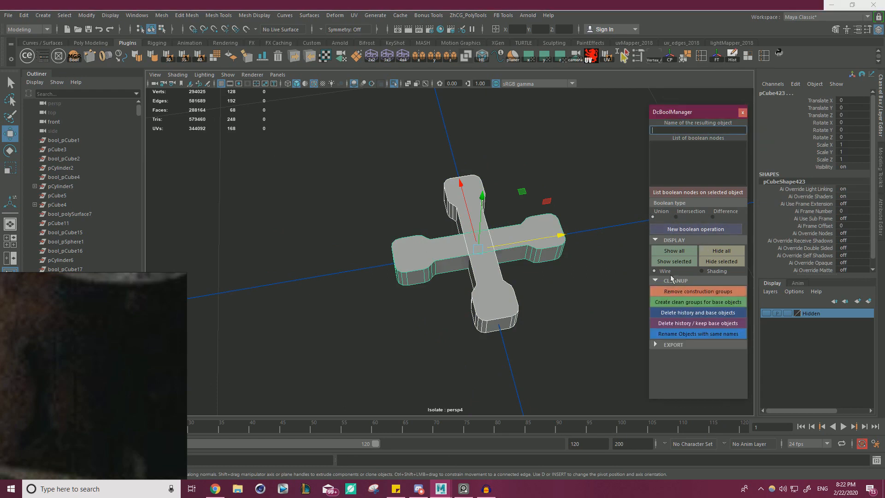
pyautogui.click(683, 231)
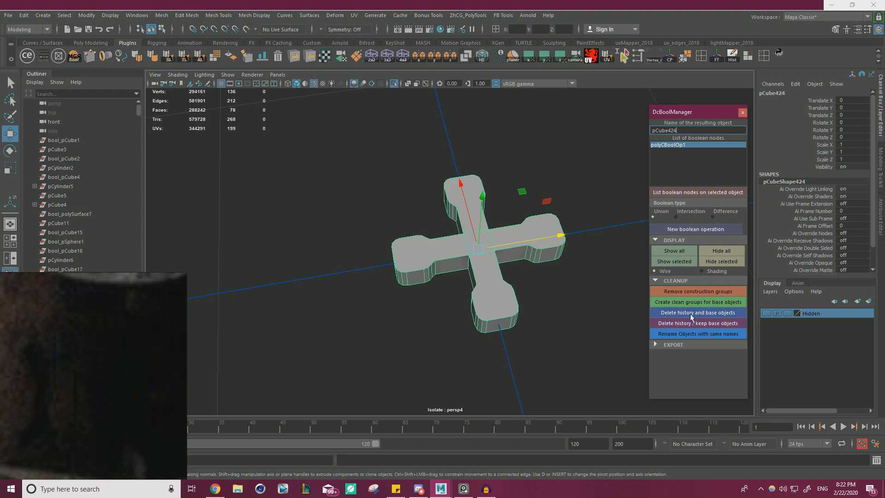
pyautogui.click(715, 315)
pyautogui.scroll(8, 599, 277)
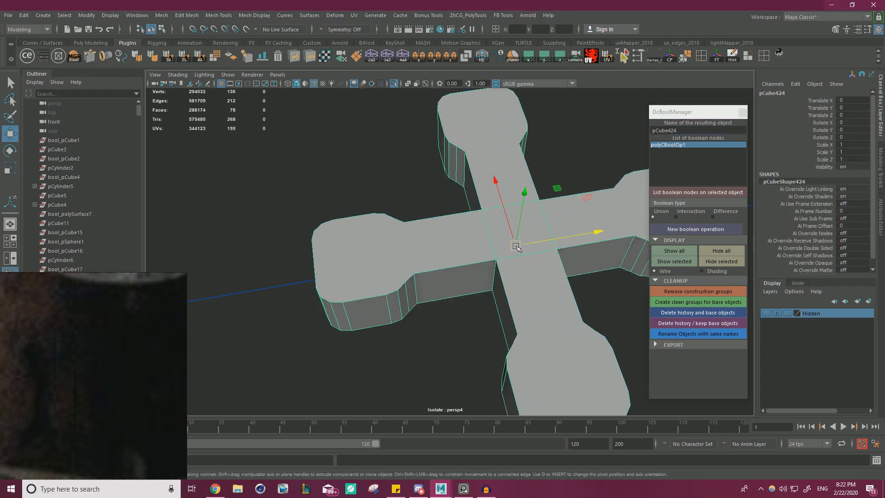
pyautogui.keyDown('alt'); pyautogui.moveTo(547, 246); pyautogui.dragTo(499, 223); pyautogui.keyUp('alt')
pyautogui.moveTo(499, 223); pyautogui.dragTo(461, 224, button='right')
pyautogui.moveTo(490, 244); pyautogui.dragTo(507, 255)
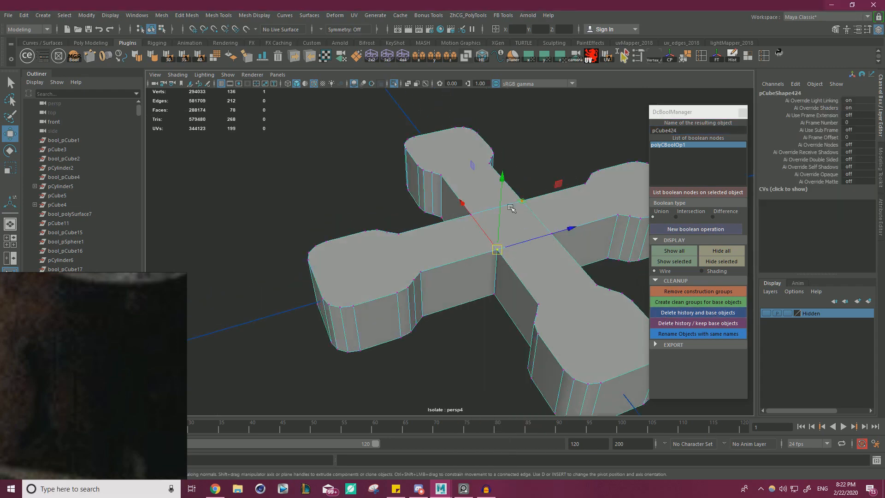
pyautogui.moveTo(505, 190)
pyautogui.mouseDown()
pyautogui.moveTo(507, 172)
pyautogui.moveTo(501, 237)
pyautogui.moveTo(505, 198)
pyautogui.mouseUp()
pyautogui.hotkey('ctrl', 'z')
# Step: Move the merged cross from the grid origin and snap it to the centre vertex of the round end cap
pyautogui.keyDown('alt'); pyautogui.moveTo(556, 222); pyautogui.dragTo(413, 182); pyautogui.keyUp('alt')
pyautogui.moveTo(414, 182); pyautogui.dragTo(454, 154, button='right')
pyautogui.keyDown('alt'); pyautogui.moveTo(574, 264); pyautogui.dragTo(413, 258, button='right'); pyautogui.keyUp('alt')
pyautogui.keyDown('alt'); pyautogui.moveTo(414, 258); pyautogui.dragTo(354, 197); pyautogui.keyUp('alt')
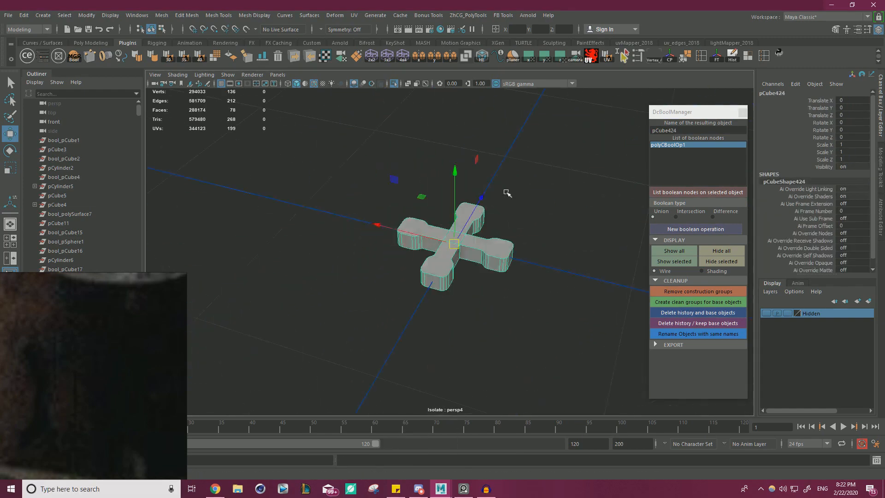
pyautogui.keyDown('alt'); pyautogui.moveTo(505, 192); pyautogui.dragTo(344, 199, button='right'); pyautogui.keyUp('alt')
pyautogui.keyDown('alt'); pyautogui.moveTo(344, 199); pyautogui.dragTo(500, 220); pyautogui.keyUp('alt')
pyautogui.keyDown('alt'); pyautogui.moveTo(500, 220); pyautogui.dragTo(479, 244, button='right'); pyautogui.keyUp('alt')
pyautogui.keyDown('alt'); pyautogui.moveTo(480, 244); pyautogui.dragTo(532, 282, button='middle'); pyautogui.keyUp('alt')
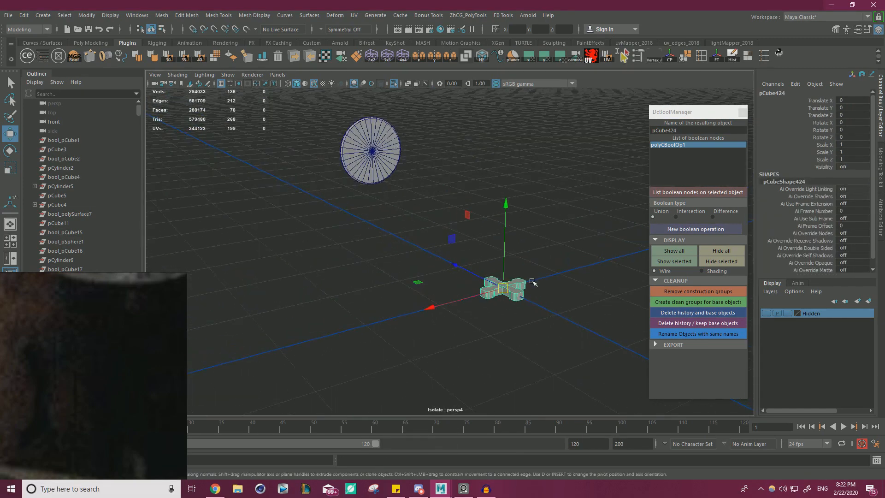
pyautogui.press('v')
pyautogui.moveTo(503, 288); pyautogui.dragTo(378, 152)
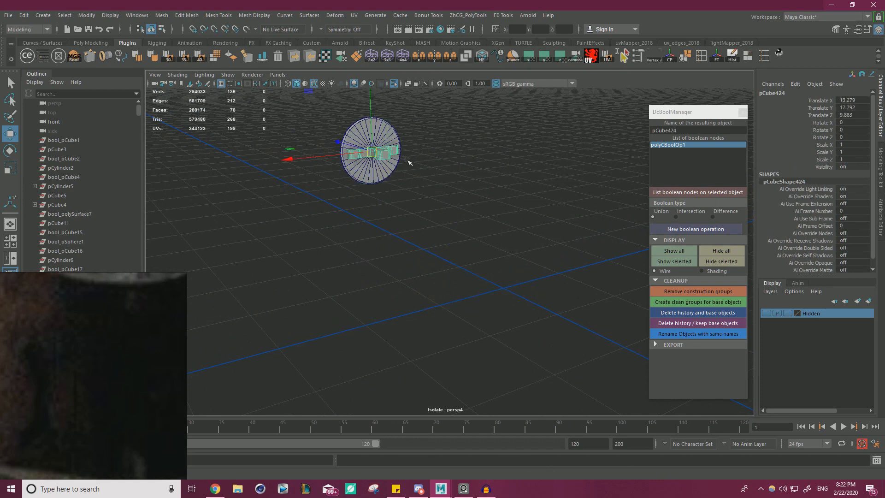
# Step: Rotate the cross -90 degrees about X so it lies parallel to the end cap's face
pyautogui.press('f')
pyautogui.press('e')
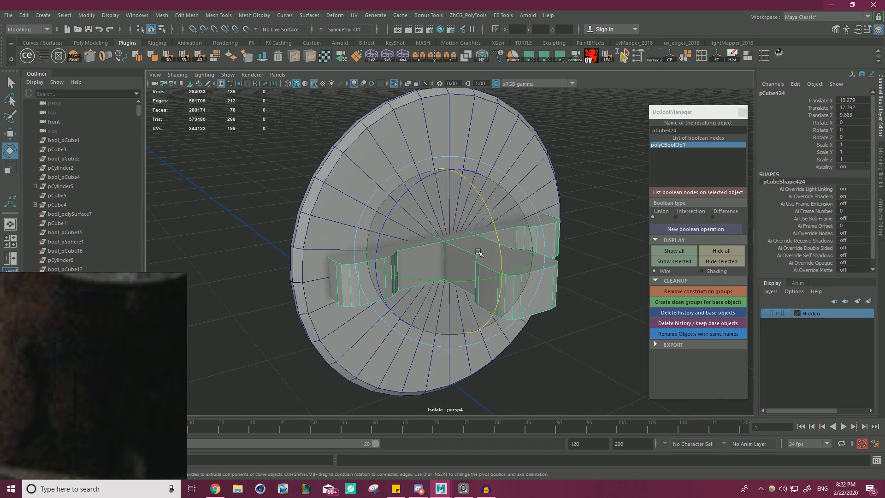
pyautogui.moveTo(479, 252); pyautogui.dragTo(506, 274)
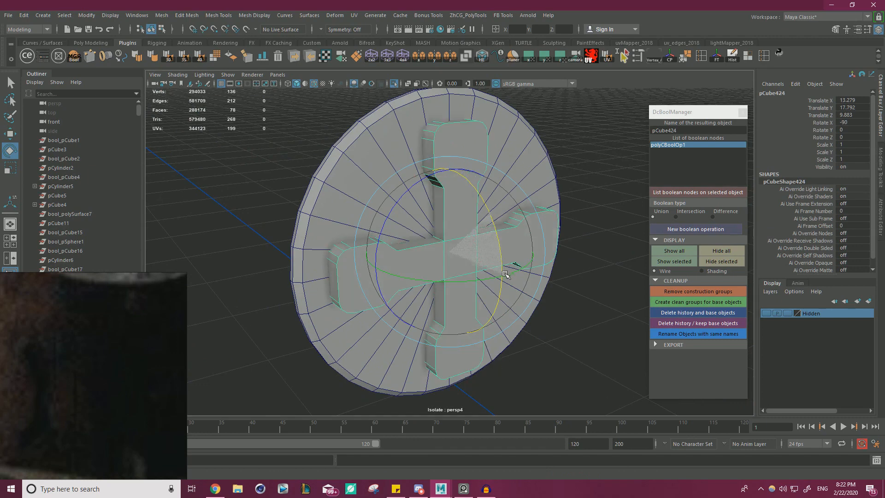
# Step: Scale the cross uniformly to 0.374, and thin it to 0.136 in Y
pyautogui.press('r')
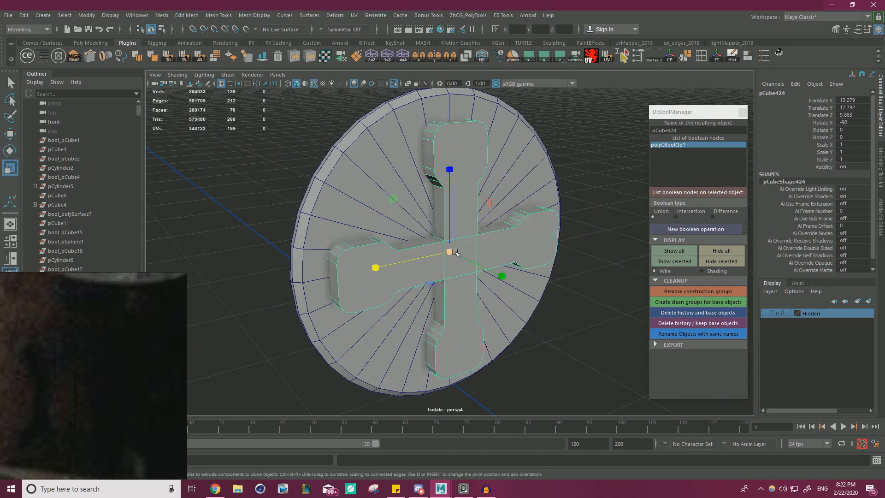
pyautogui.moveTo(450, 252); pyautogui.dragTo(355, 268)
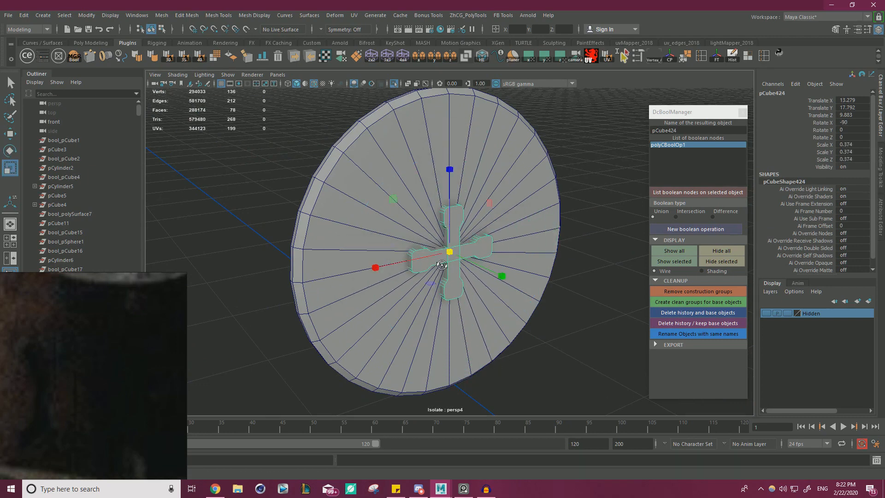
pyautogui.scroll(4, 451, 265)
pyautogui.keyDown('alt'); pyautogui.moveTo(441, 265); pyautogui.dragTo(531, 261); pyautogui.keyUp('alt')
pyautogui.scroll(2, 533, 283)
# Step: Move the cross to Translate Z 9.865 and shrink it to 0.303 in X and Z
pyautogui.press('w')
pyautogui.moveTo(398, 245)
pyautogui.mouseDown()
pyautogui.moveTo(419, 247)
pyautogui.moveTo(402, 244)
pyautogui.mouseUp()
pyautogui.keyDown('alt'); pyautogui.moveTo(482, 246); pyautogui.dragTo(381, 242); pyautogui.keyUp('alt')
pyautogui.scroll(-3, 382, 241)
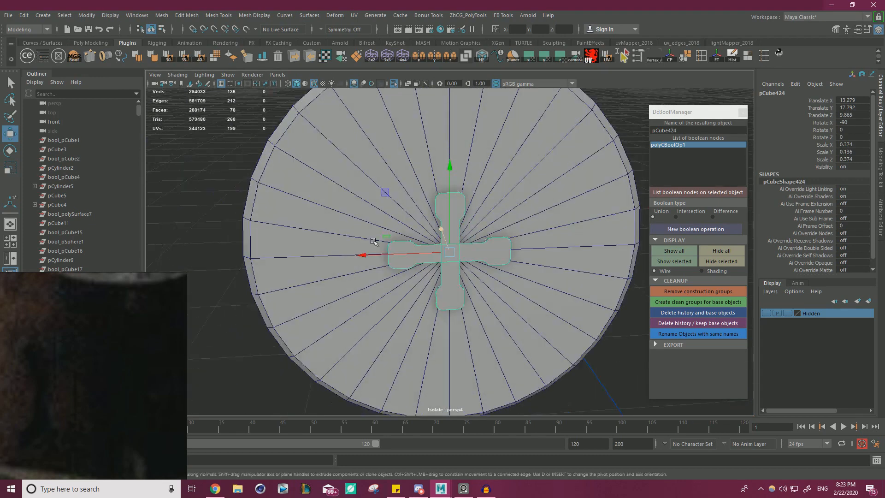
pyautogui.scroll(2, 455, 253)
pyautogui.press('r')
pyautogui.moveTo(385, 193)
pyautogui.mouseDown()
pyautogui.moveTo(408, 213)
pyautogui.moveTo(397, 204)
pyautogui.mouseUp()
# Step: Rotate the cross to -45 degrees about Z so it sits diagonally on the end cap
pyautogui.press('e')
pyautogui.scroll(-5, 458, 222)
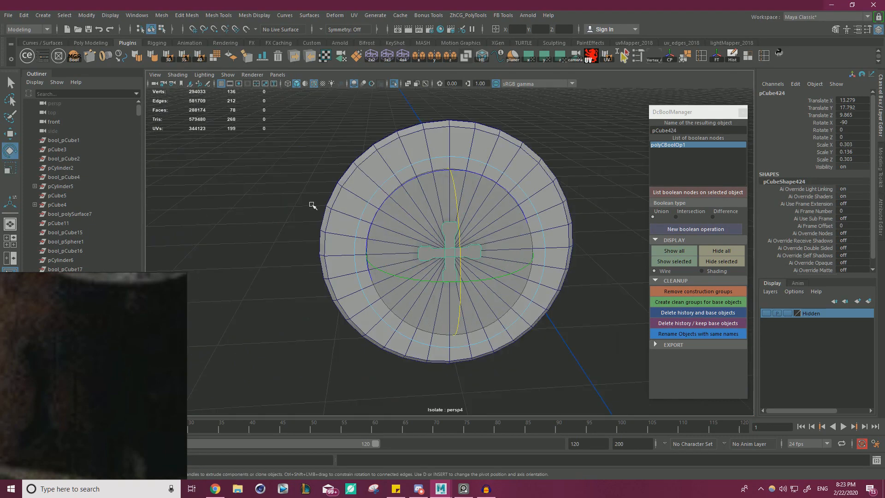
pyautogui.scroll(2, 488, 232)
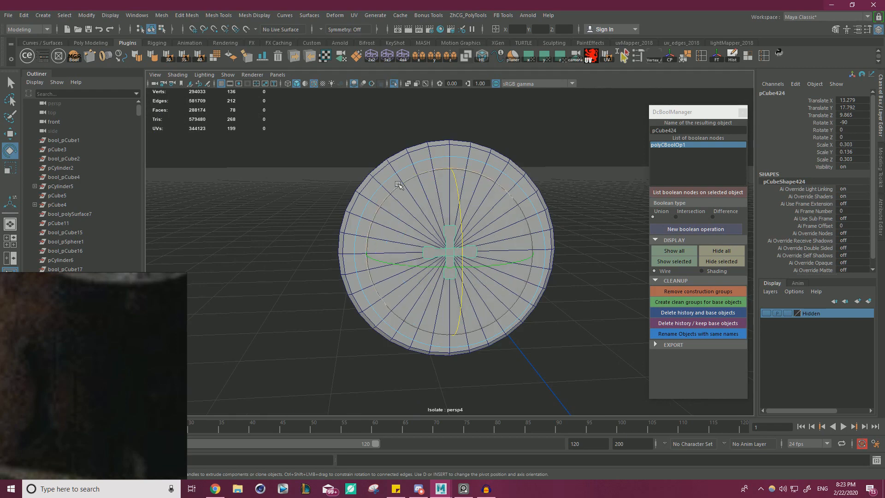
pyautogui.moveTo(402, 198); pyautogui.dragTo(392, 189)
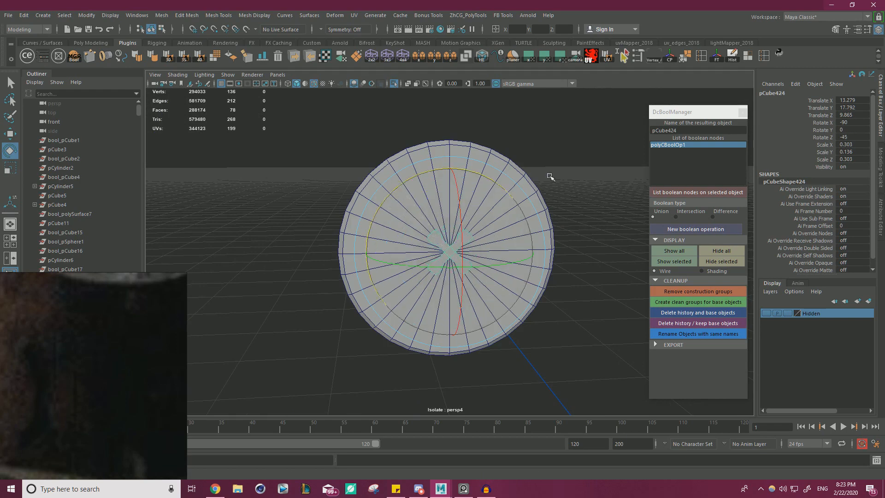
# Step: Add the end cap disc to the selection with the cross and delete the construction history of both
pyautogui.press('w')
pyautogui.keyDown('alt'); pyautogui.moveTo(550, 176); pyautogui.dragTo(487, 178); pyautogui.keyUp('alt')
pyautogui.scroll(5, 443, 249)
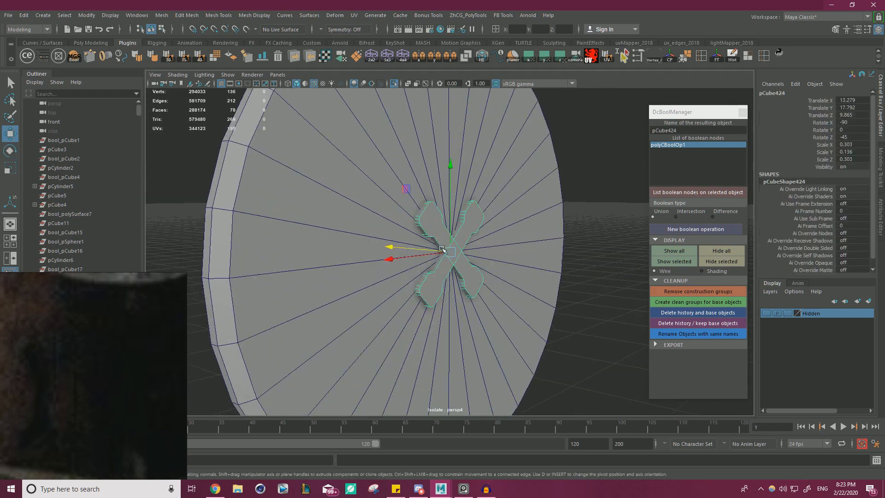
pyautogui.keyDown('alt'); pyautogui.moveTo(442, 250); pyautogui.dragTo(460, 258); pyautogui.keyUp('alt')
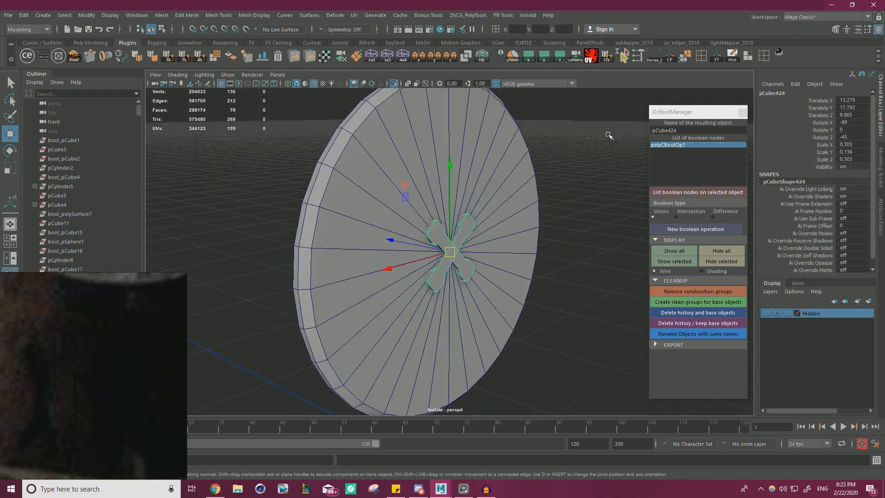
pyautogui.click(399, 188)
pyautogui.click(732, 61)
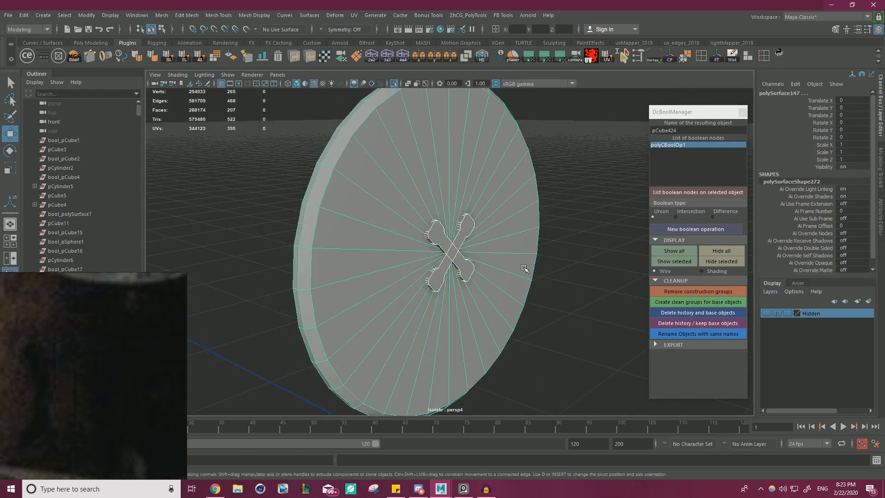
# Step: Subtract the cross from the end cap disc with a Difference boolean in DcBoolManager
pyautogui.click(577, 253)
pyautogui.click(500, 256)
pyautogui.keyDown('shift'); pyautogui.click(466, 270); pyautogui.keyUp('shift')
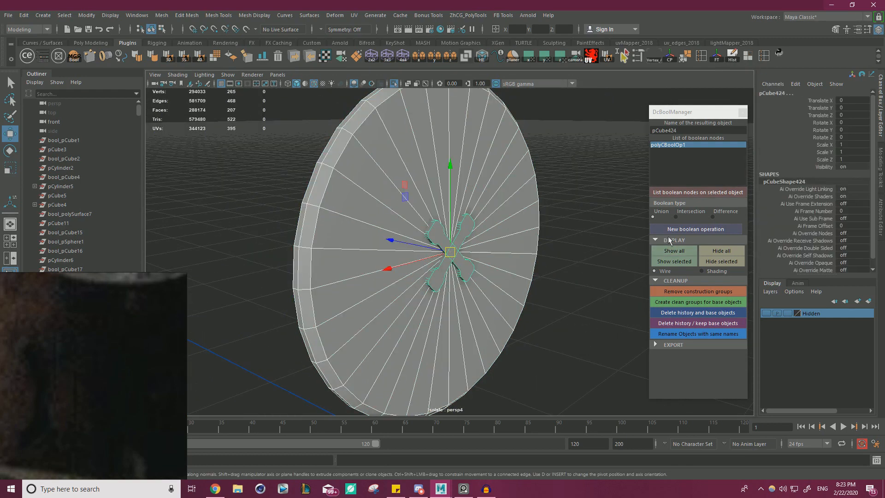
pyautogui.click(673, 229)
pyautogui.click(713, 216)
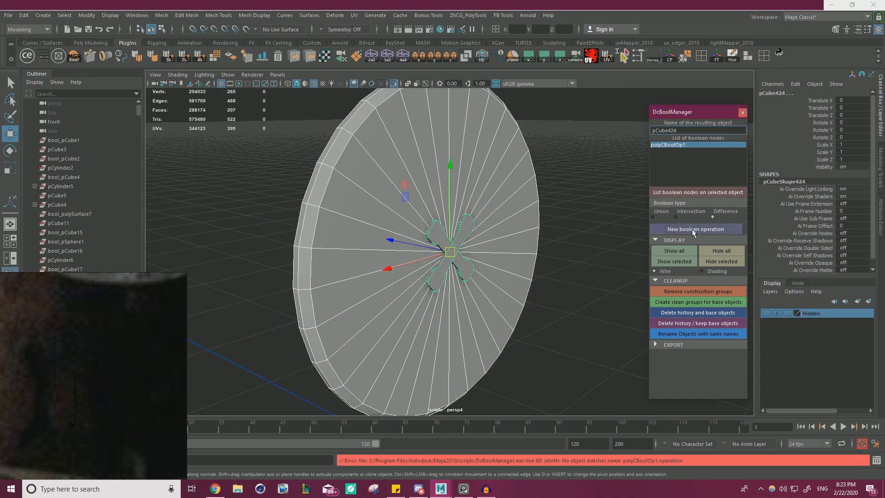
pyautogui.click(700, 230)
# Step: Select the boolean's cross cutter, centre its pivot, and stretch it to Scale Z 2.263
pyautogui.keyDown('alt'); pyautogui.moveTo(565, 247); pyautogui.dragTo(493, 286); pyautogui.keyUp('alt')
pyautogui.scroll(5, 529, 279)
pyautogui.click(511, 339)
pyautogui.click(671, 57)
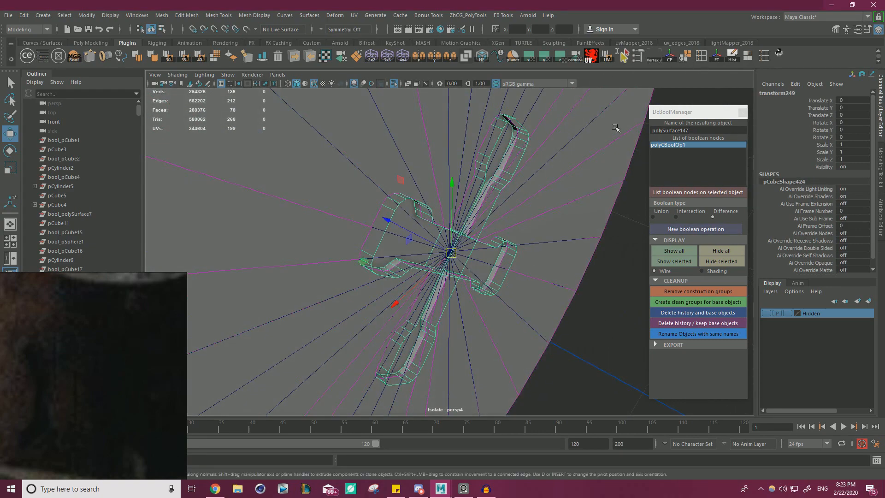
pyautogui.moveTo(418, 235); pyautogui.dragTo(357, 212)
pyautogui.press('r')
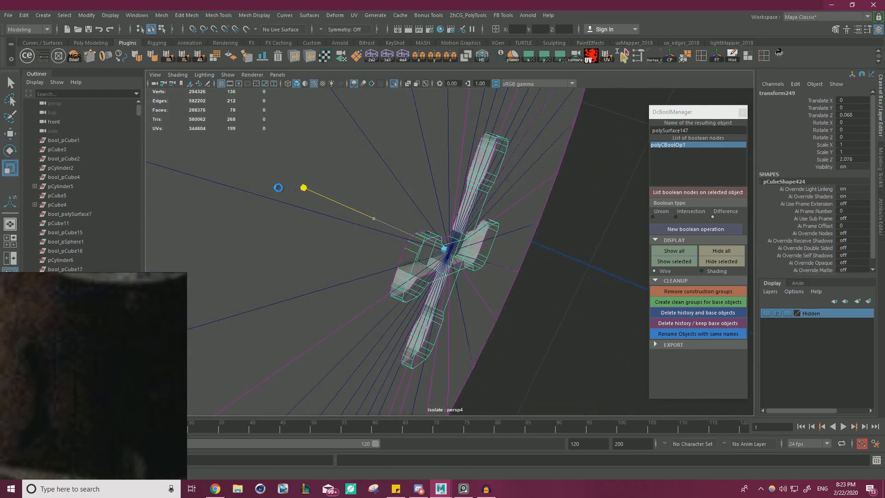
pyautogui.moveTo(283, 192); pyautogui.dragTo(296, 197)
# Step: Shift the cross cutter to about Translate Z -0.025 to adjust the depth of the cut in the end cap
pyautogui.scroll(-3, 348, 193)
pyautogui.keyDown('alt'); pyautogui.moveTo(436, 161); pyautogui.dragTo(476, 225); pyautogui.keyUp('alt')
pyautogui.scroll(5, 477, 226)
pyautogui.press('w')
pyautogui.moveTo(396, 228); pyautogui.dragTo(414, 234)
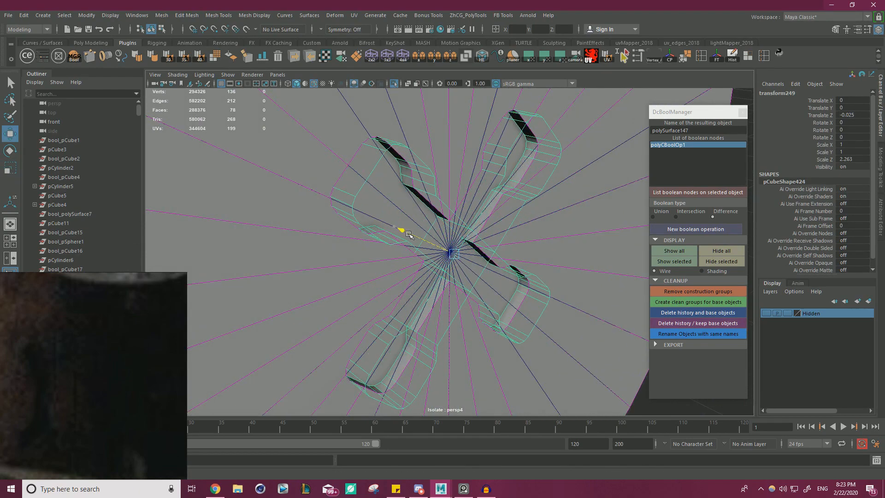
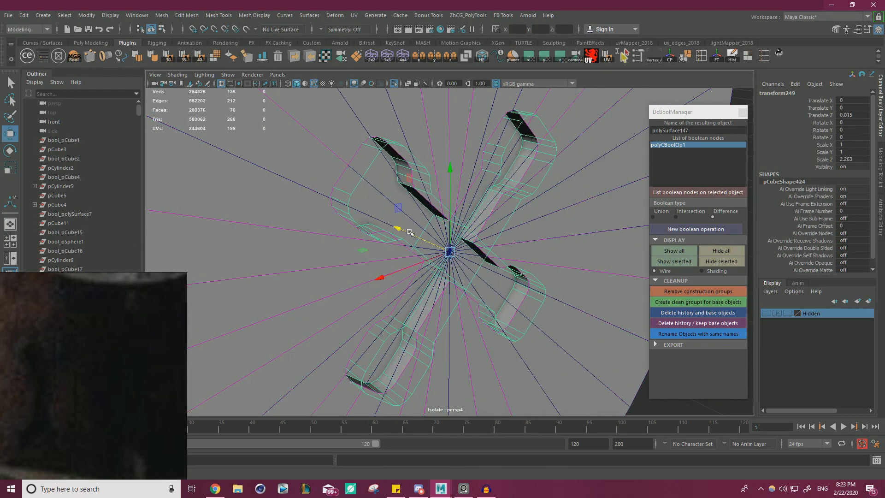
# Step: Move the boolean's cross cutter to about Translate Z 0.03 to adjust the depth of the recess
pyautogui.keyDown('alt'); pyautogui.moveTo(412, 192); pyautogui.dragTo(418, 231); pyautogui.keyUp('alt')
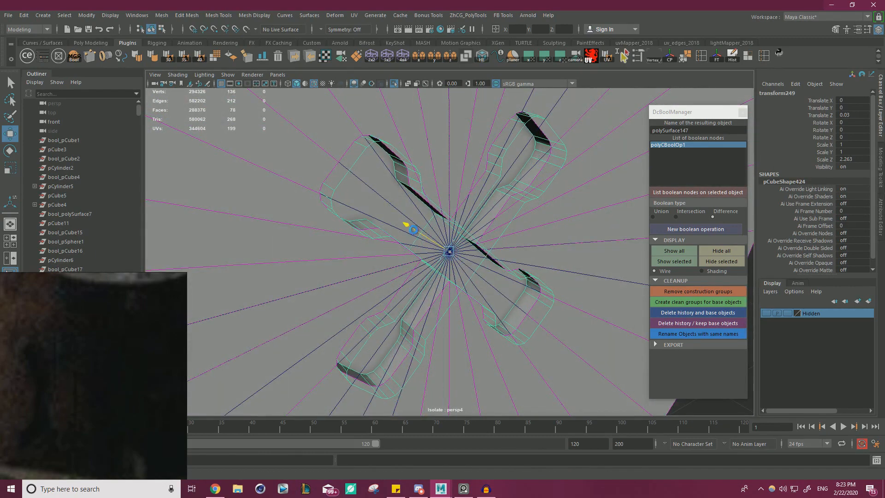
pyautogui.keyDown('alt'); pyautogui.moveTo(494, 223); pyautogui.dragTo(545, 199); pyautogui.keyUp('alt')
pyautogui.moveTo(571, 189); pyautogui.dragTo(577, 213, button='right')
# Step: Bevel the flat end faces on one side of the cross cutter with a Fraction of 0.5
pyautogui.keyDown('alt'); pyautogui.moveTo(418, 190); pyautogui.dragTo(561, 201); pyautogui.keyUp('alt')
pyautogui.press('4')
pyautogui.click(448, 230)
pyautogui.keyDown('shift'); pyautogui.click(370, 208); pyautogui.keyUp('shift')
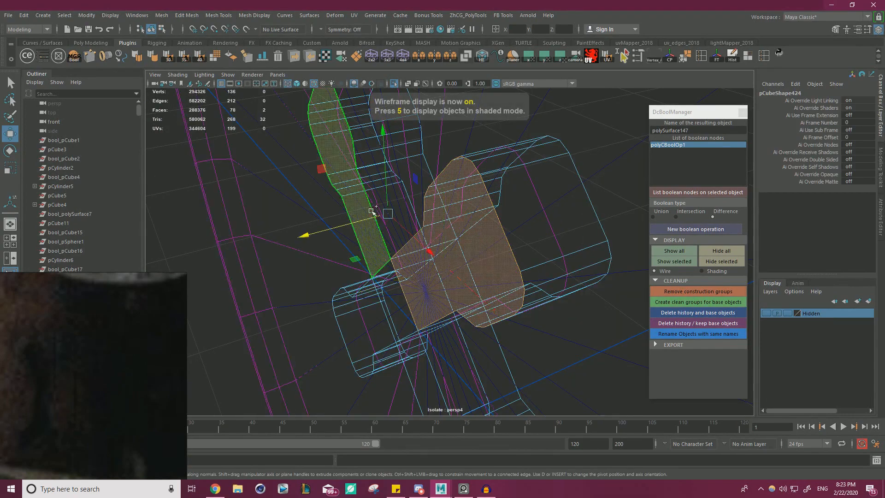
pyautogui.keyDown('shift'); pyautogui.click(384, 310); pyautogui.keyUp('shift')
pyautogui.keyDown('alt'); pyautogui.moveTo(386, 310); pyautogui.dragTo(399, 256, button='middle'); pyautogui.keyUp('alt')
pyautogui.keyDown('alt'); pyautogui.moveTo(496, 212); pyautogui.dragTo(483, 216); pyautogui.keyUp('alt')
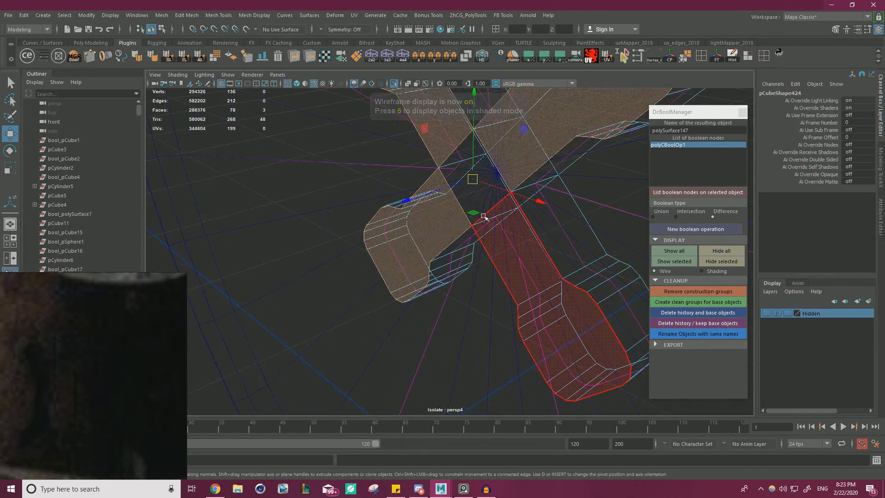
pyautogui.moveTo(454, 165)
pyautogui.keyDown('alt'); pyautogui.mouseDown()
pyautogui.moveTo(509, 242)
pyautogui.moveTo(368, 198)
pyautogui.moveTo(387, 177)
pyautogui.moveTo(398, 188)
pyautogui.mouseUp(); pyautogui.keyUp('alt')
pyautogui.press('5')
pyautogui.hotkey('ctrl', 'b')
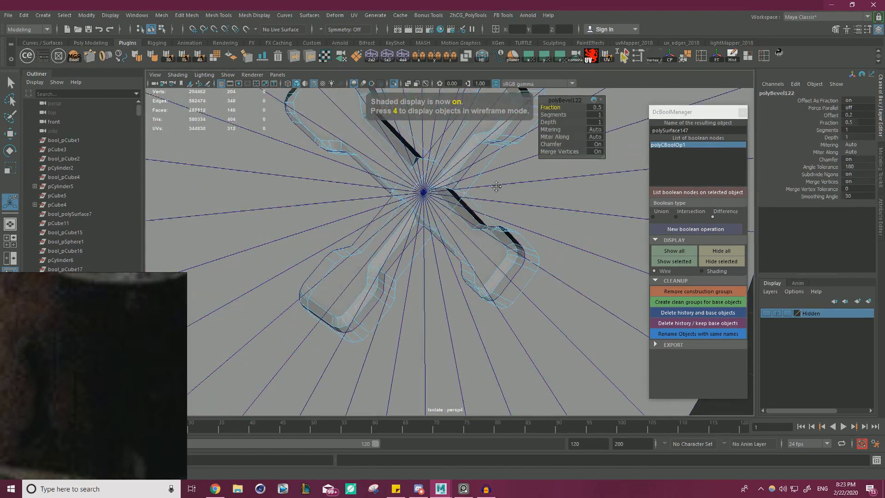
pyautogui.keyDown('alt'); pyautogui.moveTo(398, 188); pyautogui.dragTo(366, 222, button='middle'); pyautogui.keyUp('alt')
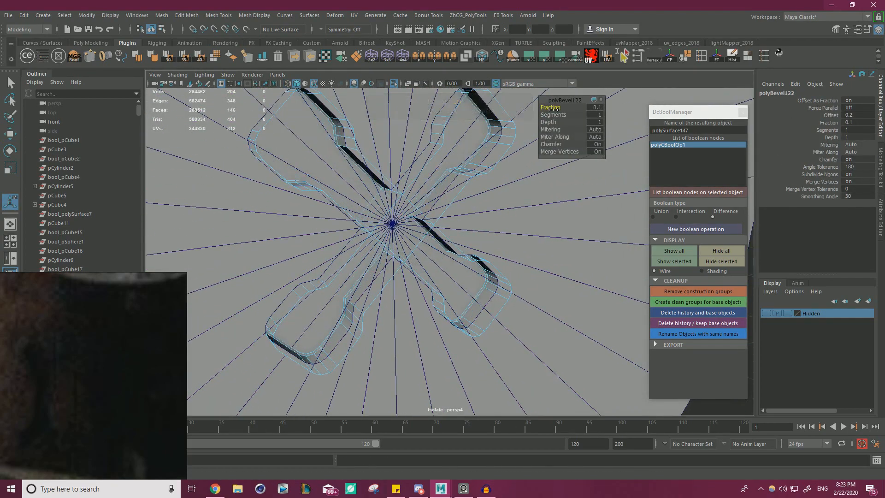
pyautogui.keyDown('alt'); pyautogui.moveTo(533, 123); pyautogui.dragTo(454, 148); pyautogui.keyUp('alt')
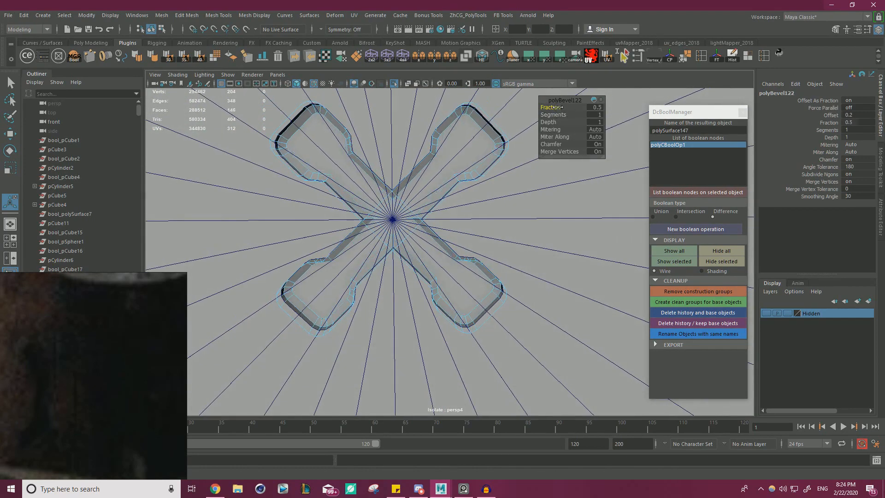
pyautogui.scroll(-1, 458, 210)
pyautogui.keyDown('alt'); pyautogui.moveTo(460, 185); pyautogui.dragTo(433, 239); pyautogui.keyUp('alt')
pyautogui.press('w')
# Step: Delete the end cap boolean's history and base objects in DcBoolManager, and close the boolean manager
pyautogui.click(714, 313)
pyautogui.scroll(-5, 466, 235)
pyautogui.scroll(5, 502, 252)
pyautogui.scroll(2, 503, 254)
pyautogui.scroll(-4, 434, 238)
pyautogui.scroll(-2, 433, 238)
pyautogui.keyDown('alt'); pyautogui.moveTo(433, 238); pyautogui.dragTo(378, 185, button='middle'); pyautogui.keyUp('alt')
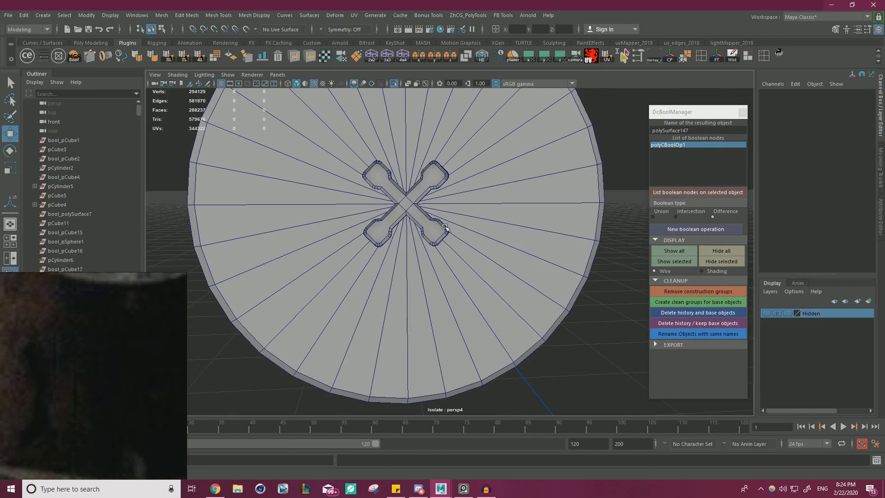
pyautogui.click(742, 113)
# Step: Exit the end cap disc's isolation to show the whole typewriter model
pyautogui.keyDown('alt'); pyautogui.moveTo(629, 152); pyautogui.dragTo(547, 188); pyautogui.keyUp('alt')
pyautogui.scroll(5, 548, 188)
pyautogui.keyDown('alt'); pyautogui.moveTo(547, 188); pyautogui.dragTo(599, 222, button='middle'); pyautogui.keyUp('alt')
pyautogui.scroll(2, 442, 182)
pyautogui.keyDown('alt'); pyautogui.moveTo(412, 153); pyautogui.dragTo(408, 153); pyautogui.keyUp('alt')
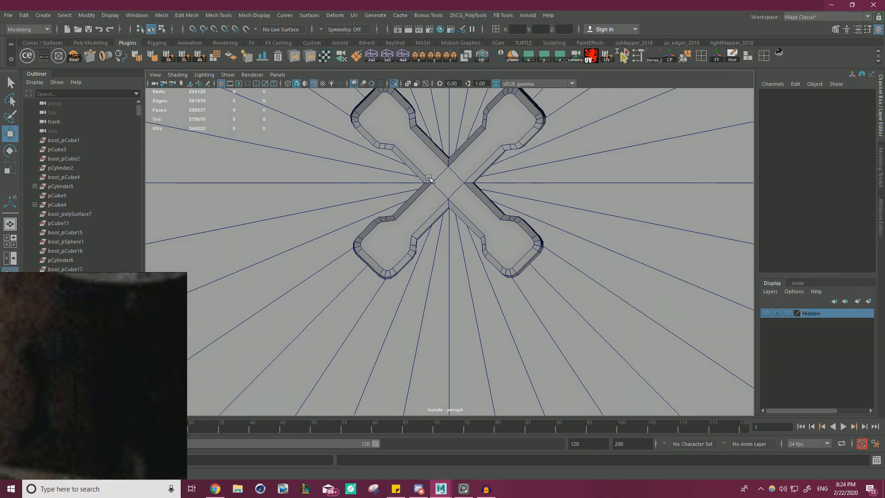
pyautogui.click(447, 179)
pyautogui.moveTo(453, 178); pyautogui.dragTo(453, 202, button='right')
pyautogui.scroll(-5, 527, 178)
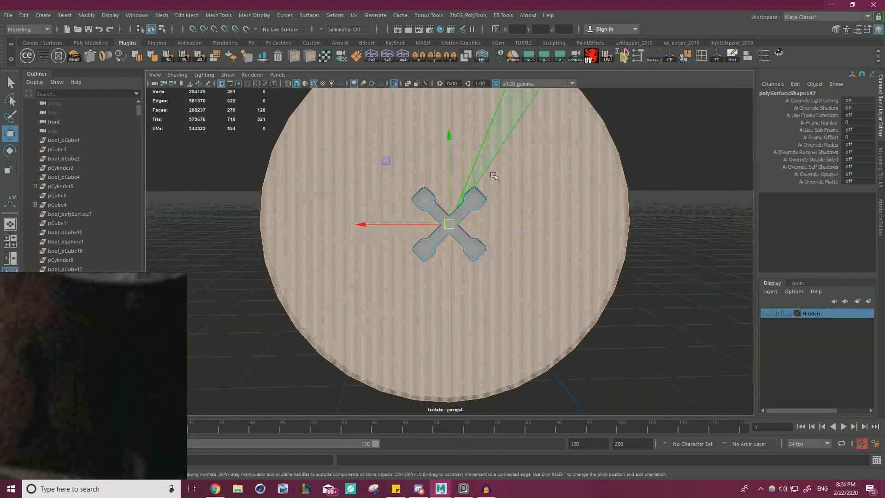
pyautogui.moveTo(592, 197); pyautogui.dragTo(632, 161, button='right')
pyautogui.click(650, 148)
pyautogui.click(396, 84)
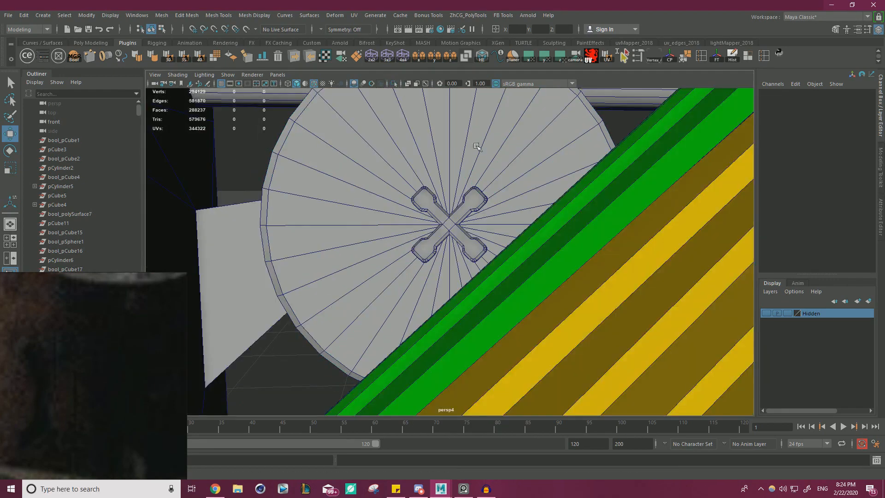
# Step: Duplicate a screw from the typewriter's frame and isolate the copy together with the end cap disc
pyautogui.scroll(6, 450, 142)
pyautogui.scroll(-6, 450, 142)
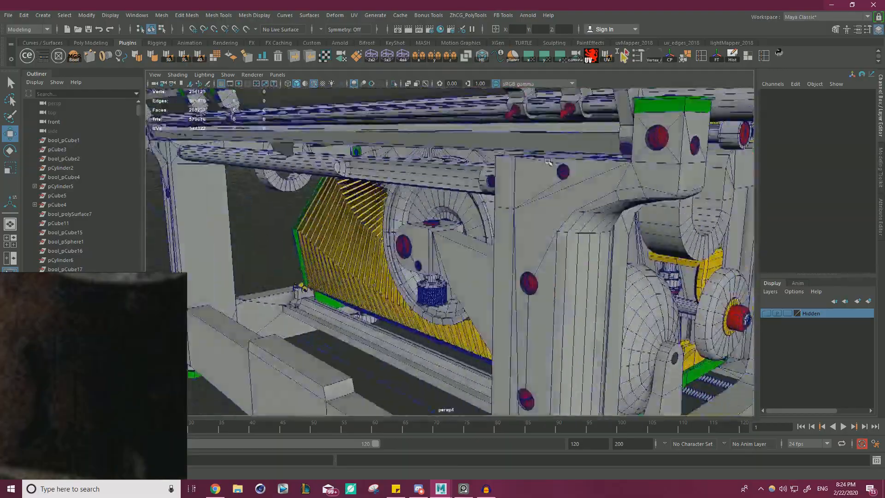
pyautogui.keyDown('alt'); pyautogui.moveTo(449, 142); pyautogui.dragTo(338, 228); pyautogui.keyUp('alt')
pyautogui.moveTo(380, 180)
pyautogui.keyDown('alt'); pyautogui.mouseDown()
pyautogui.moveTo(309, 177)
pyautogui.moveTo(417, 164)
pyautogui.moveTo(471, 181)
pyautogui.moveTo(374, 175)
pyautogui.mouseUp(); pyautogui.keyUp('alt')
pyautogui.keyDown('alt'); pyautogui.moveTo(509, 368); pyautogui.dragTo(539, 165); pyautogui.keyUp('alt')
pyautogui.click(538, 166)
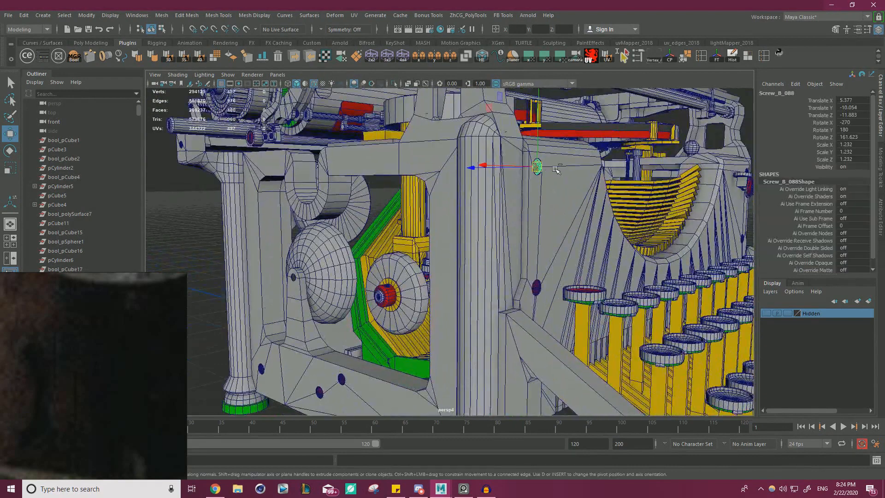
pyautogui.keyDown('shift'); pyautogui.click(361, 231); pyautogui.keyUp('shift')
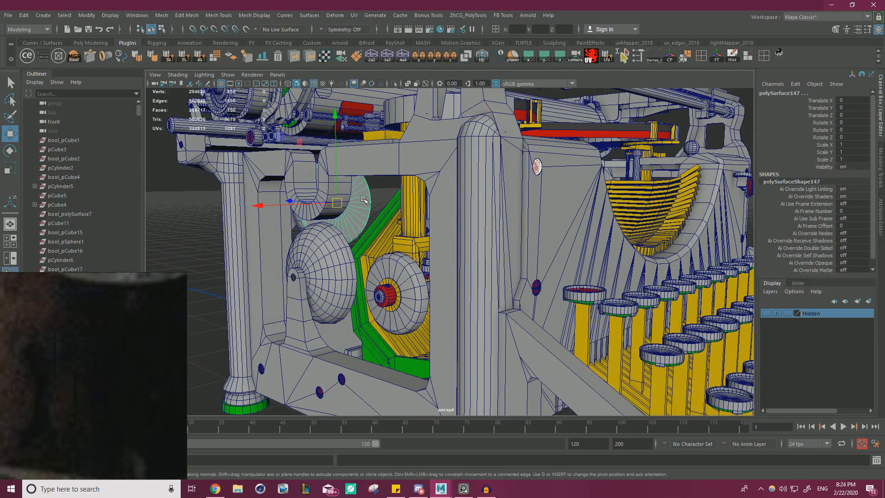
pyautogui.click(394, 84)
# Step: Move the screw copy onto the end cap beside the cross recess, at about Translate X 11.821 and Z 14.486
pyautogui.click(548, 300)
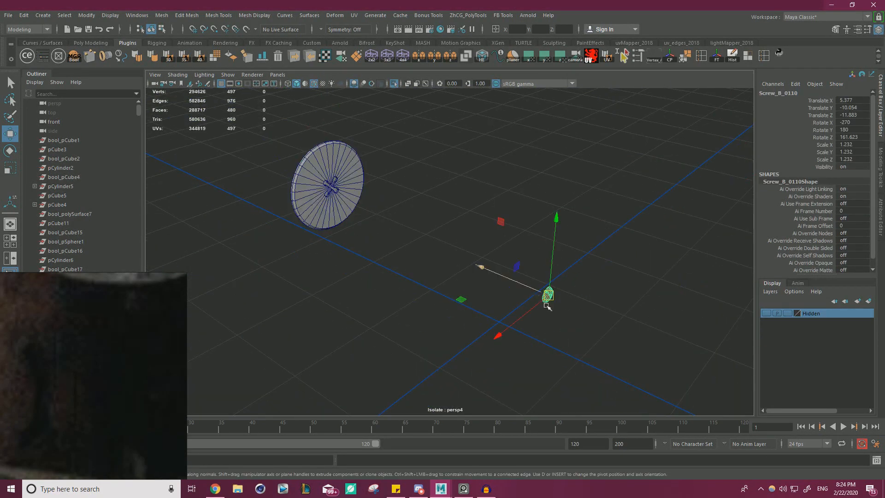
pyautogui.moveTo(551, 300); pyautogui.dragTo(346, 191)
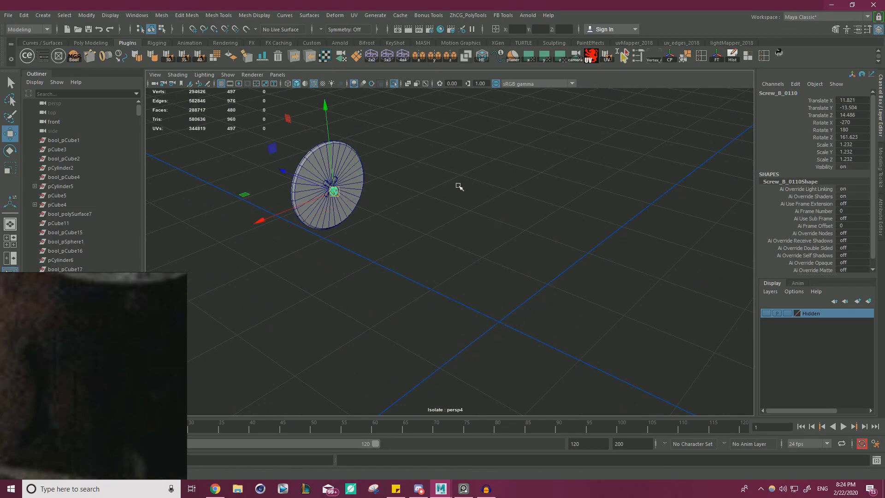
pyautogui.press('f')
pyautogui.keyDown('alt'); pyautogui.moveTo(459, 189); pyautogui.dragTo(480, 203); pyautogui.keyUp('alt')
pyautogui.scroll(-5, 475, 200)
pyautogui.keyDown('alt'); pyautogui.moveTo(468, 204); pyautogui.dragTo(503, 262, button='middle'); pyautogui.keyUp('alt')
pyautogui.scroll(2, 503, 261)
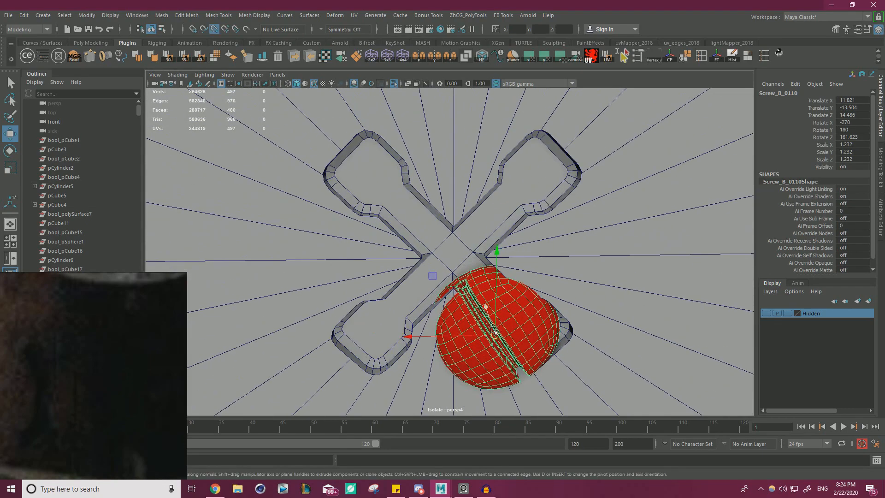
# Step: Scale the screw uniformly to 0.56 and place it in the recess's upper-right arm end, about Translate X 12.088, Y -12.401
pyautogui.moveTo(494, 330); pyautogui.dragTo(489, 193)
pyautogui.press('r')
pyautogui.press('w')
pyautogui.scroll(3, 489, 194)
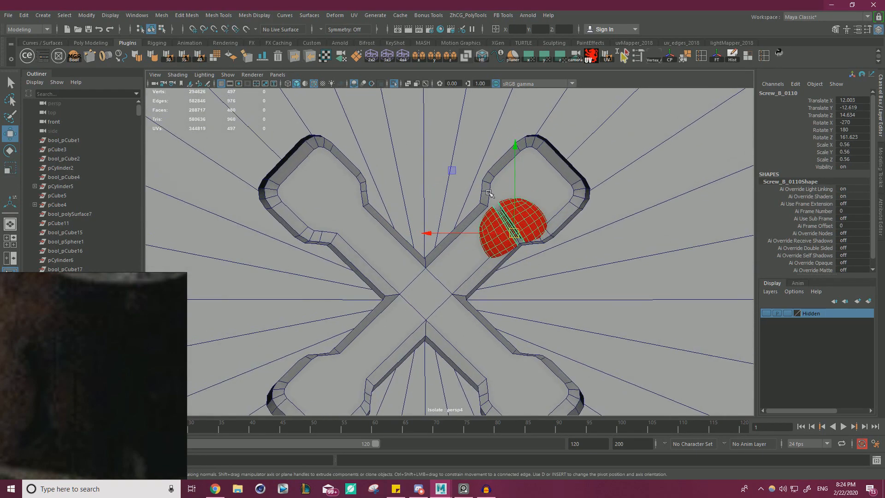
pyautogui.moveTo(452, 169); pyautogui.dragTo(469, 128)
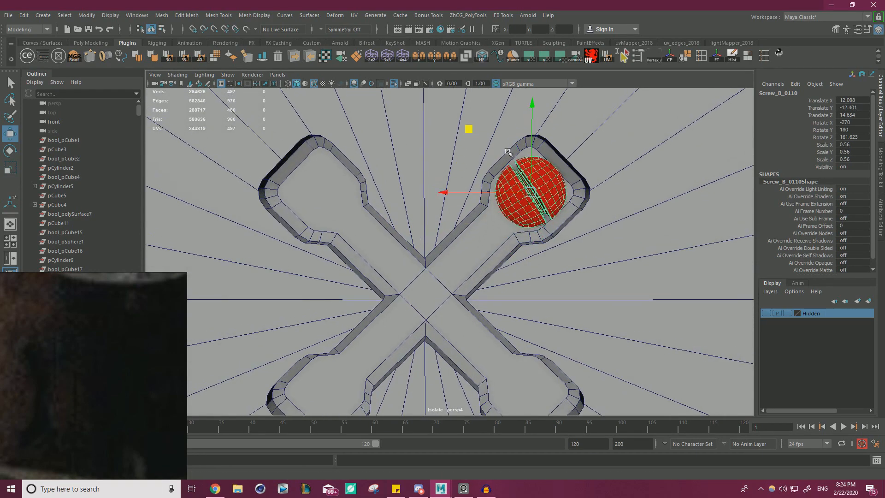
# Step: Sink the screw into the recess at about Translate Z 14.55 and turn it to about Rotate Z 131.823
pyautogui.press('f')
pyautogui.keyDown('alt'); pyautogui.moveTo(533, 204); pyautogui.dragTo(453, 251); pyautogui.keyUp('alt')
pyautogui.moveTo(424, 220); pyautogui.dragTo(469, 169)
pyautogui.press('e')
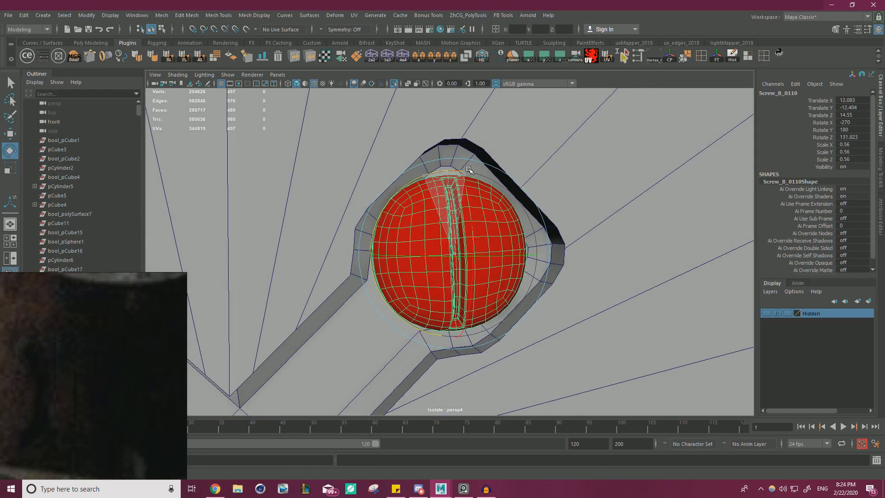
pyautogui.press('w')
pyautogui.keyDown('alt'); pyautogui.moveTo(469, 170); pyautogui.dragTo(267, 240, button='right'); pyautogui.keyUp('alt')
pyautogui.click(650, 190)
pyautogui.keyDown('alt'); pyautogui.moveTo(553, 189); pyautogui.dragTo(522, 189); pyautogui.keyUp('alt')
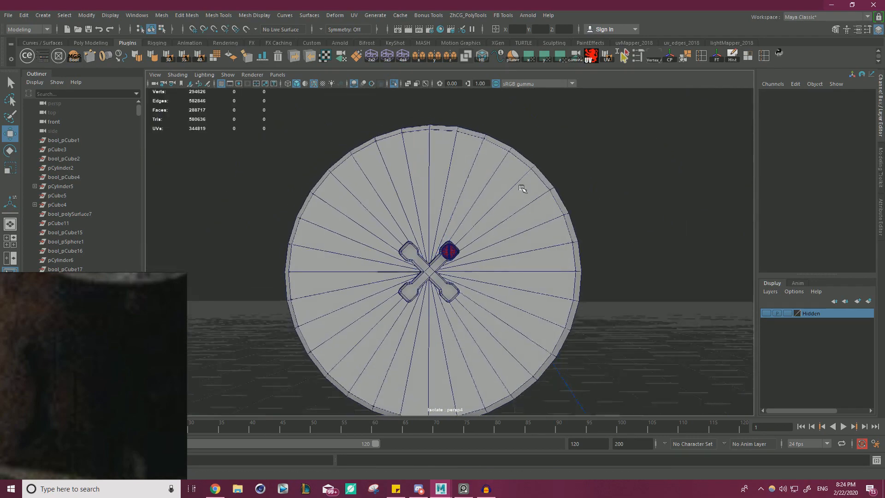
# Step: Duplicate the screw into the cross recess's lower-right arm end at about Translate Y -13.494
pyautogui.scroll(6, 482, 245)
pyautogui.click(509, 214)
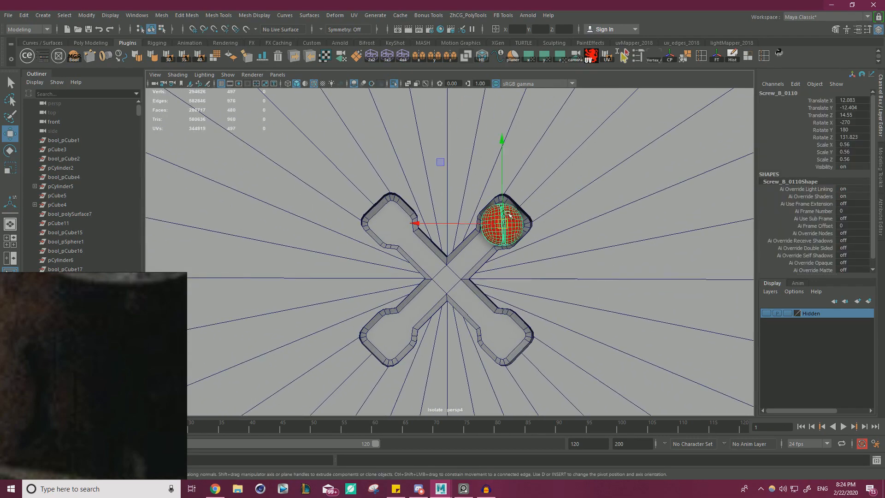
pyautogui.moveTo(502, 180); pyautogui.dragTo(518, 290)
pyautogui.keyDown('alt'); pyautogui.moveTo(519, 289); pyautogui.dragTo(502, 228, button='middle'); pyautogui.keyUp('alt')
pyautogui.keyDown('alt'); pyautogui.moveTo(502, 227); pyautogui.dragTo(514, 249, button='right'); pyautogui.keyUp('alt')
pyautogui.keyDown('alt'); pyautogui.moveTo(513, 249); pyautogui.dragTo(509, 226, button='middle'); pyautogui.keyUp('alt')
pyautogui.keyDown('alt'); pyautogui.moveTo(509, 226); pyautogui.dragTo(518, 231, button='right'); pyautogui.keyUp('alt')
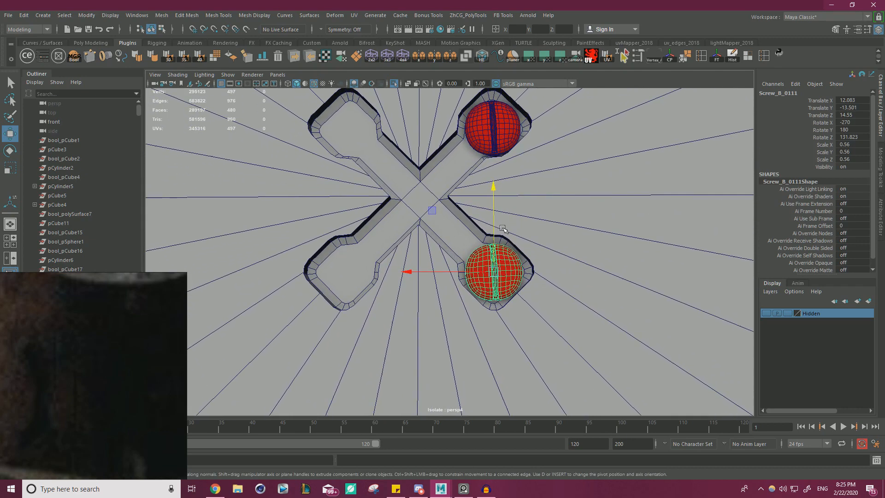
pyautogui.moveTo(494, 228); pyautogui.dragTo(494, 225)
# Step: Turn the lower-right screw to about Rotate Z 86.844 so its slot differs from the first
pyautogui.press('e')
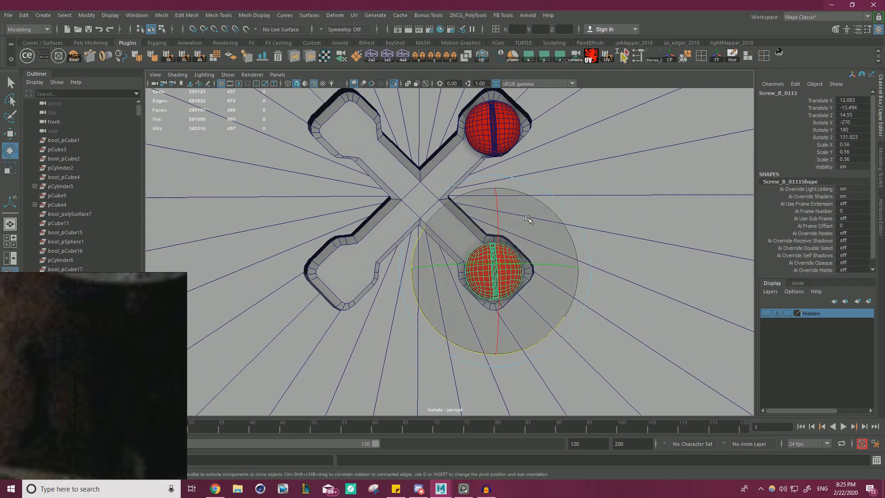
pyautogui.moveTo(544, 339); pyautogui.dragTo(494, 345)
pyautogui.press('w')
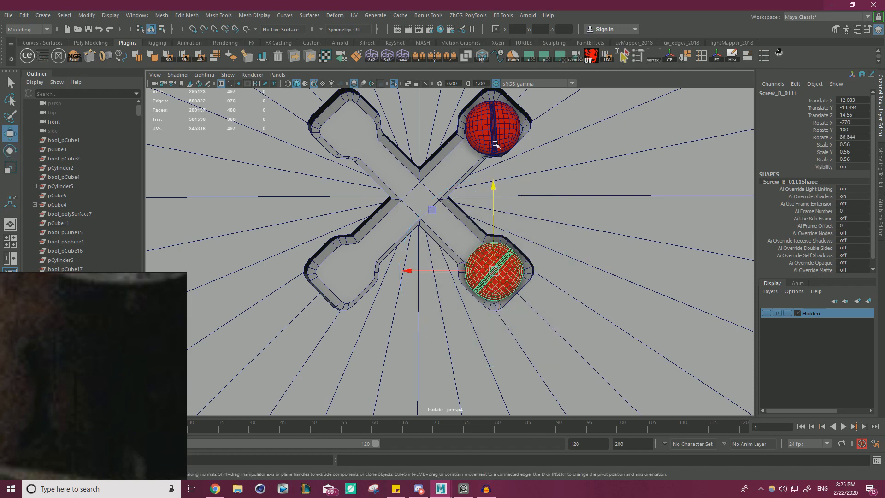
# Step: Duplicate both right-hand screws into the cross recess's left arm ends at about Translate X 10.984
pyautogui.keyDown('shift'); pyautogui.click(497, 132); pyautogui.keyUp('shift')
pyautogui.hotkey('ctrl', 'd')
pyautogui.moveTo(433, 129); pyautogui.dragTo(292, 125)
pyautogui.keyDown('alt'); pyautogui.moveTo(332, 125); pyautogui.dragTo(370, 141, button='middle'); pyautogui.keyUp('alt')
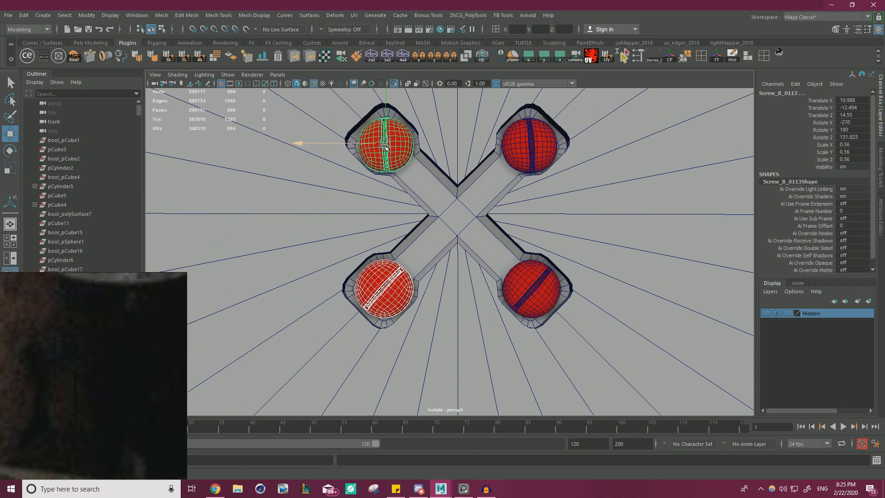
pyautogui.moveTo(354, 141); pyautogui.dragTo(351, 139)
pyautogui.keyDown('alt'); pyautogui.moveTo(351, 140); pyautogui.dragTo(355, 150, button='middle'); pyautogui.keyUp('alt')
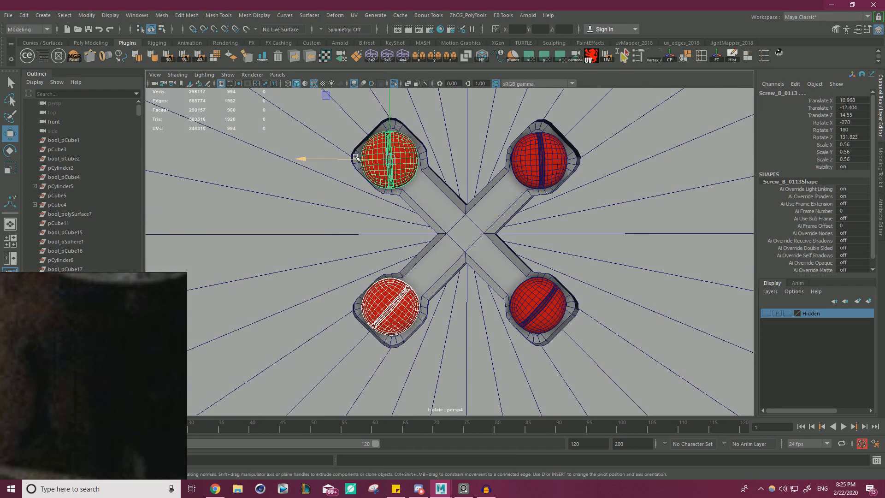
pyautogui.moveTo(356, 157); pyautogui.dragTo(359, 159)
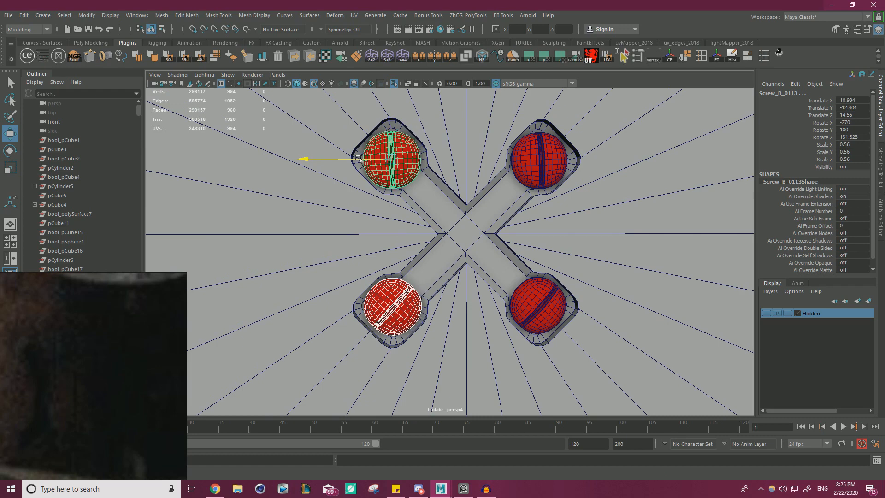
# Step: Turn the lower-left screw to about Rotate Z 146.71 and the upper-left screw to about Rotate Z 223.77
pyautogui.keyDown('alt'); pyautogui.moveTo(433, 198); pyautogui.dragTo(445, 152, button='middle'); pyautogui.keyUp('alt')
pyautogui.click(422, 256)
pyautogui.press('e')
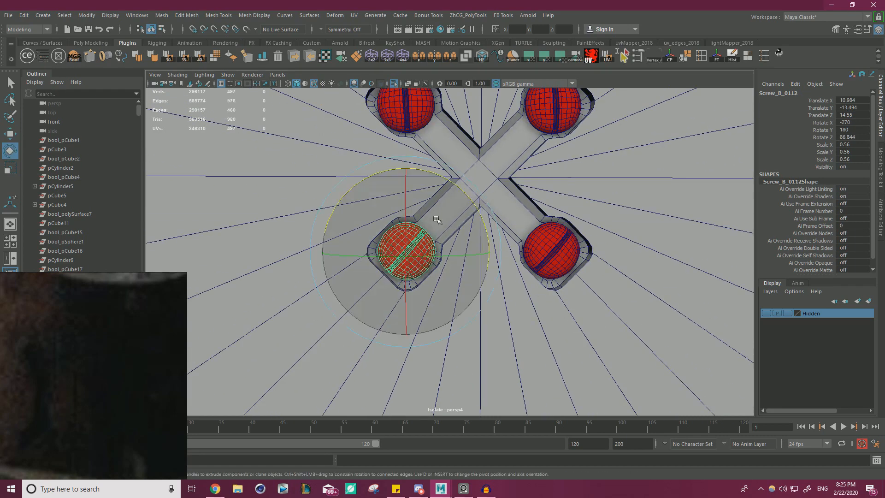
pyautogui.moveTo(467, 193); pyautogui.dragTo(382, 158)
pyautogui.keyDown('alt'); pyautogui.moveTo(530, 178); pyautogui.dragTo(532, 252, button='middle'); pyautogui.keyUp('alt')
pyautogui.click(431, 173)
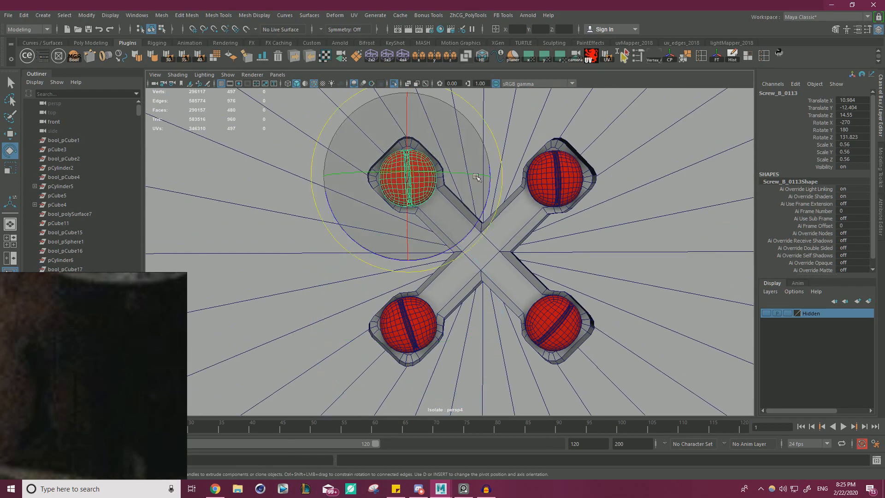
pyautogui.moveTo(471, 225); pyautogui.dragTo(456, 110)
pyautogui.press('w')
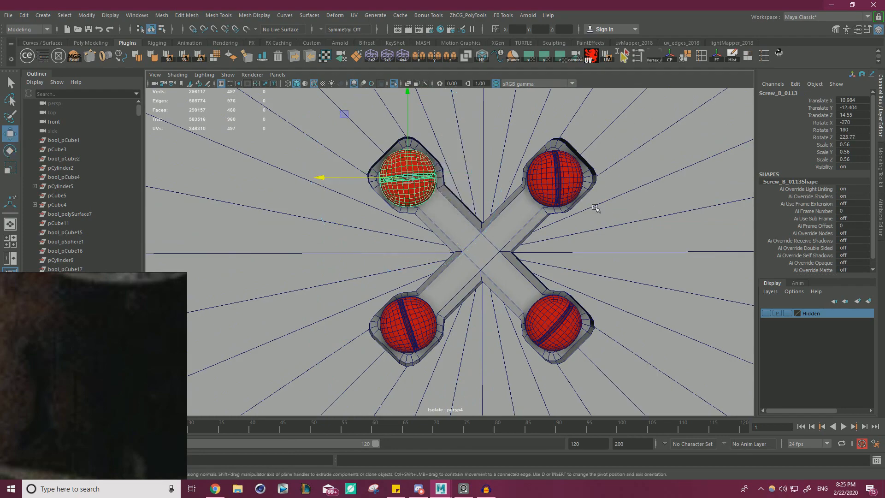
# Step: Combine the four recess screws into a single mesh
pyautogui.keyDown('alt'); pyautogui.moveTo(595, 206); pyautogui.dragTo(319, 225, button='right'); pyautogui.keyUp('alt')
pyautogui.keyDown('alt'); pyautogui.moveTo(319, 225); pyautogui.dragTo(333, 234); pyautogui.keyUp('alt')
pyautogui.click(333, 234)
pyautogui.keyDown('alt'); pyautogui.moveTo(502, 272); pyautogui.dragTo(641, 295, button='right'); pyautogui.keyUp('alt')
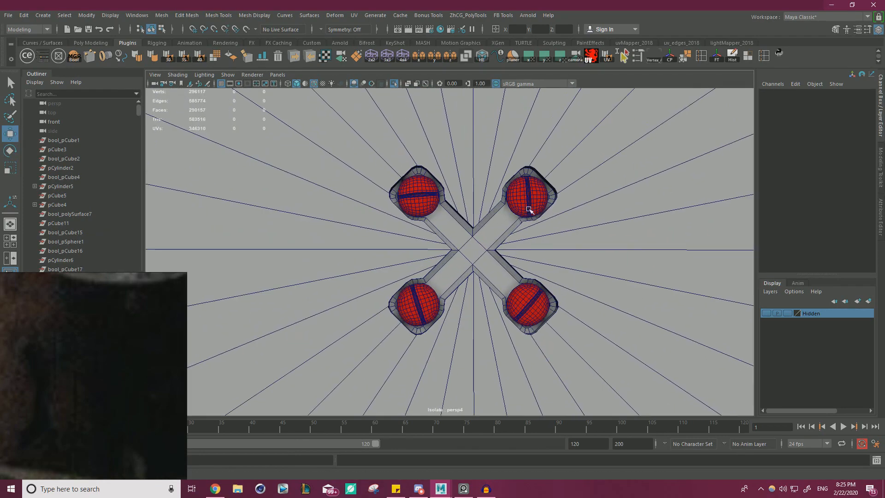
pyautogui.click(529, 208)
pyautogui.click(421, 208)
pyautogui.click(420, 310)
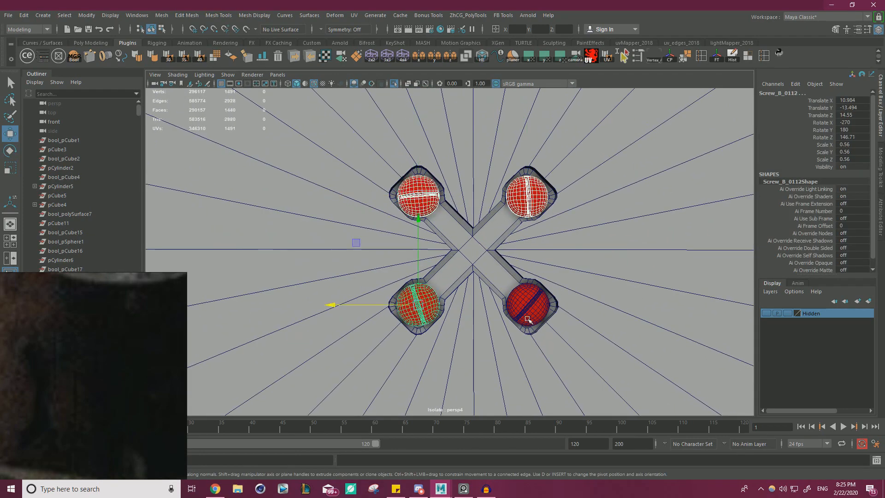
pyautogui.keyDown('shift'); pyautogui.click(528, 305); pyautogui.keyUp('shift')
pyautogui.click(168, 19)
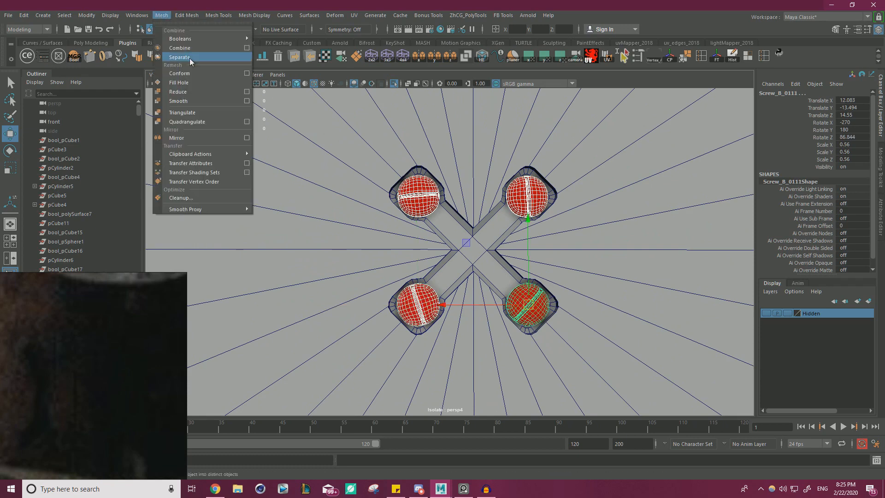
pyautogui.click(196, 48)
pyautogui.keyDown('alt'); pyautogui.moveTo(445, 138); pyautogui.dragTo(307, 169, button='right'); pyautogui.keyUp('alt')
pyautogui.keyDown('alt'); pyautogui.moveTo(307, 168); pyautogui.dragTo(342, 175); pyautogui.keyUp('alt')
pyautogui.click(607, 234)
pyautogui.keyDown('alt'); pyautogui.moveTo(489, 237); pyautogui.dragTo(386, 221, button='right'); pyautogui.keyUp('alt')
# Step: Turn off the wireframe overlay to examine the recess and its screws, and select the combined screw mesh
pyautogui.click(312, 85)
pyautogui.moveTo(406, 143)
pyautogui.keyDown('alt'); pyautogui.mouseDown()
pyautogui.moveTo(344, 131)
pyautogui.moveTo(350, 109)
pyautogui.moveTo(438, 154)
pyautogui.mouseUp(); pyautogui.keyUp('alt')
pyautogui.keyDown('alt'); pyautogui.moveTo(438, 154); pyautogui.dragTo(507, 161, button='right'); pyautogui.keyUp('alt')
pyautogui.moveTo(507, 161)
pyautogui.keyDown('alt'); pyautogui.mouseDown()
pyautogui.moveTo(595, 174)
pyautogui.moveTo(527, 164)
pyautogui.mouseUp(); pyautogui.keyUp('alt')
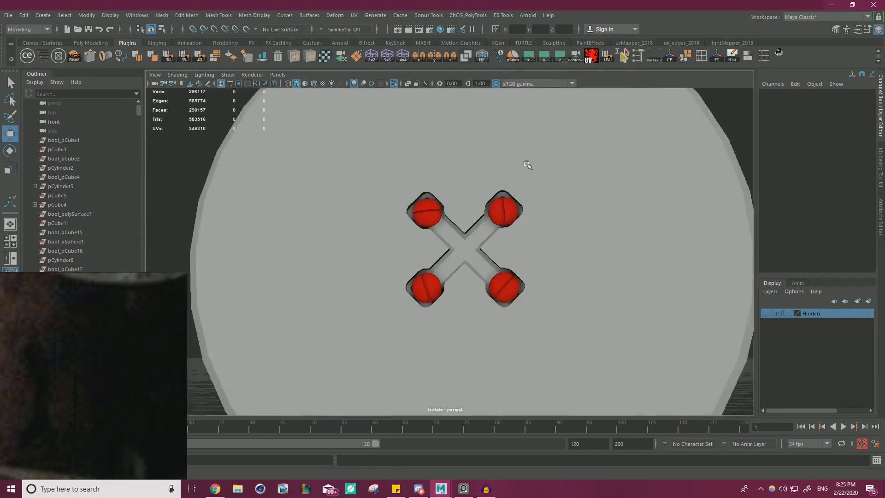
pyautogui.keyDown('alt'); pyautogui.moveTo(527, 164); pyautogui.dragTo(357, 152, button='right'); pyautogui.keyUp('alt')
pyautogui.keyDown('alt'); pyautogui.moveTo(358, 152); pyautogui.dragTo(406, 184); pyautogui.keyUp('alt')
pyautogui.keyDown('alt'); pyautogui.moveTo(405, 185); pyautogui.dragTo(724, 272, button='right'); pyautogui.keyUp('alt')
pyautogui.keyDown('alt'); pyautogui.moveTo(724, 272); pyautogui.dragTo(680, 259); pyautogui.keyUp('alt')
pyautogui.keyDown('alt'); pyautogui.moveTo(680, 259); pyautogui.dragTo(729, 289, button='right'); pyautogui.keyUp('alt')
pyautogui.click(430, 302)
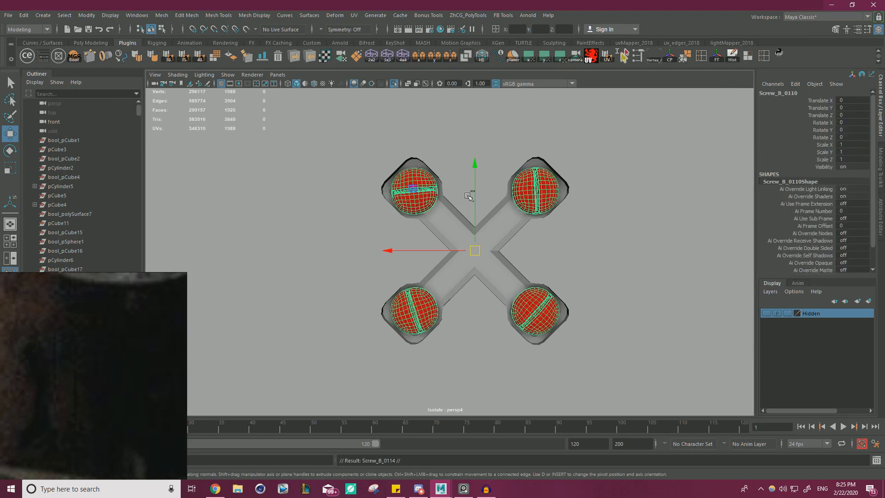
# Step: Place a copy of the screw at the centre of the cross recess, and delete that copy
pyautogui.moveTo(417, 192); pyautogui.dragTo(480, 134)
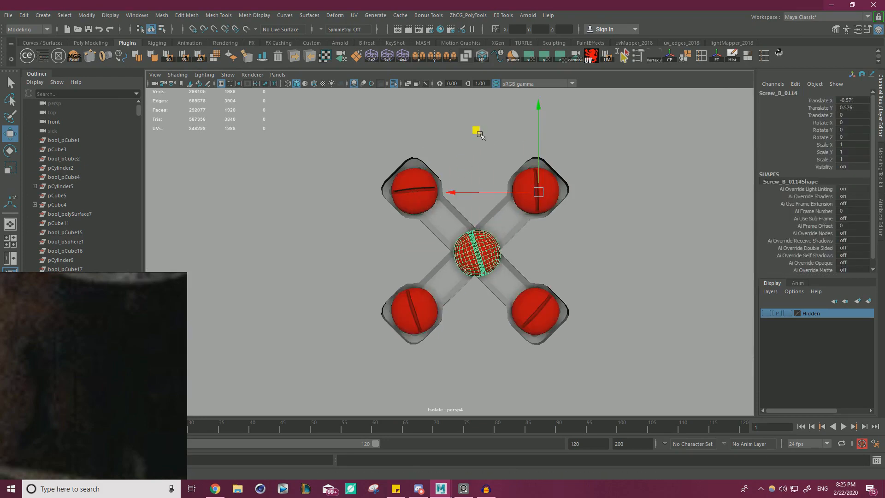
pyautogui.press('Delete')
# Step: Preview the disc mesh with smoothing to examine its rim and cross recess, and return it to unsmoothed display
pyautogui.keyDown('alt'); pyautogui.moveTo(600, 173); pyautogui.dragTo(401, 177, button='right'); pyautogui.keyUp('alt')
pyautogui.keyDown('alt'); pyautogui.moveTo(401, 178); pyautogui.dragTo(463, 187); pyautogui.keyUp('alt')
pyautogui.keyDown('alt'); pyautogui.moveTo(419, 188); pyautogui.dragTo(460, 193, button='right'); pyautogui.keyUp('alt')
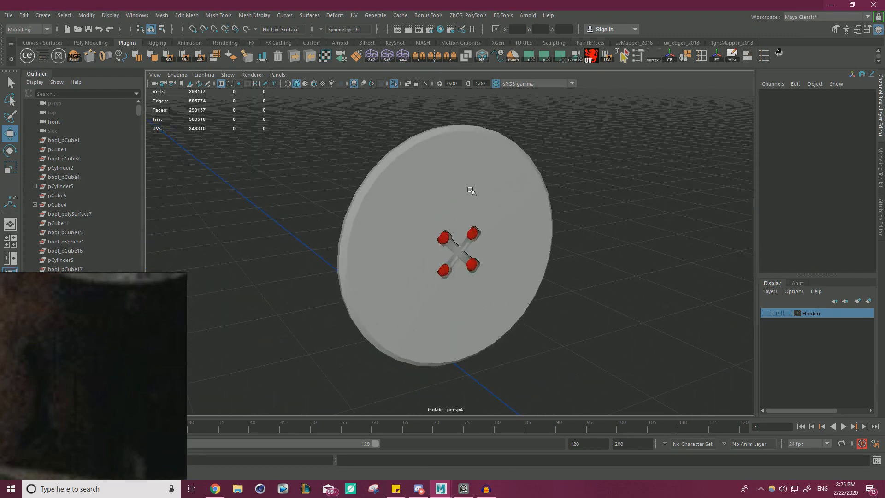
pyautogui.click(472, 190)
pyautogui.press('3')
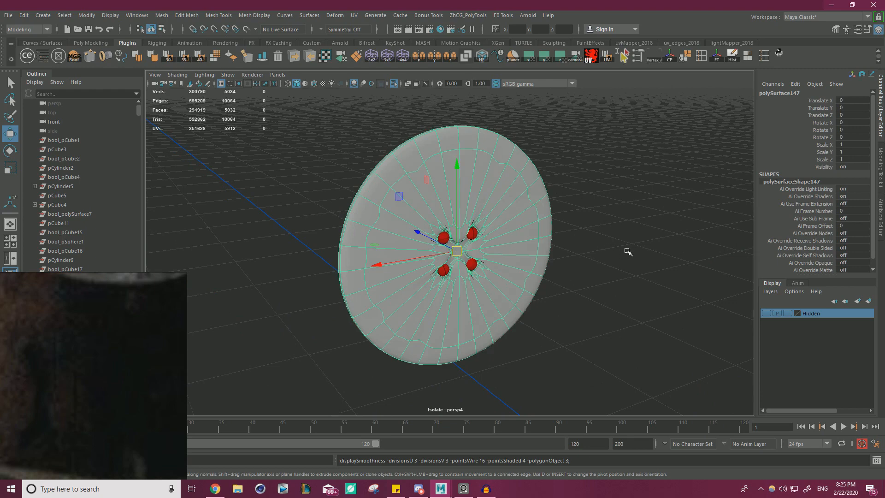
pyautogui.keyDown('alt'); pyautogui.moveTo(628, 252); pyautogui.dragTo(604, 244); pyautogui.keyUp('alt')
pyautogui.keyDown('alt'); pyautogui.moveTo(614, 258); pyautogui.dragTo(660, 263, button='right'); pyautogui.keyUp('alt')
pyautogui.click(660, 263)
pyautogui.keyDown('alt'); pyautogui.moveTo(660, 262); pyautogui.dragTo(657, 256); pyautogui.keyUp('alt')
pyautogui.keyDown('alt'); pyautogui.moveTo(657, 258); pyautogui.dragTo(719, 260, button='right'); pyautogui.keyUp('alt')
pyautogui.keyDown('alt'); pyautogui.moveTo(525, 267); pyautogui.dragTo(541, 258, button='right'); pyautogui.keyUp('alt')
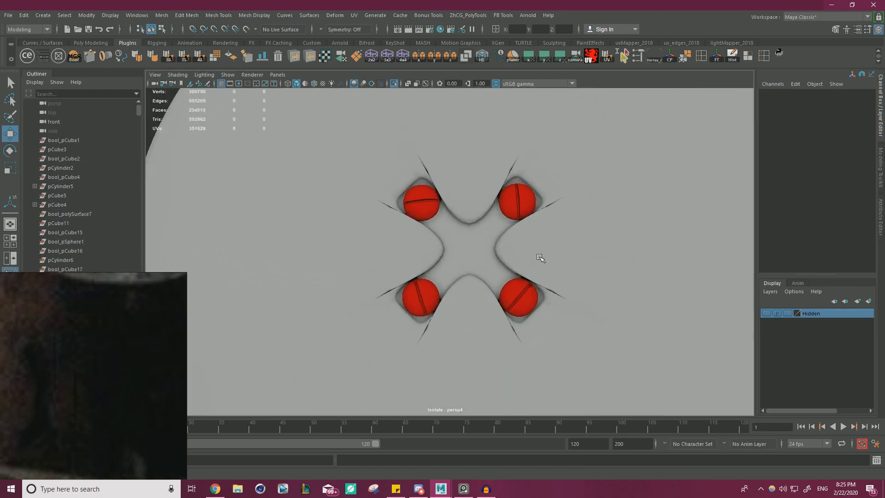
pyautogui.click(575, 235)
pyautogui.press('1')
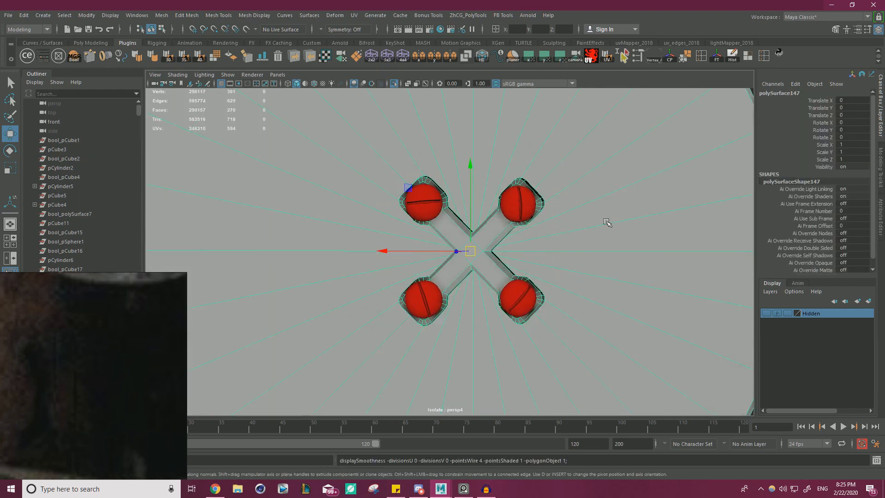
# Step: Leave isolation and show the whole typewriter shaded with the wireframe overlay, closing in on the grooved wheel
pyautogui.keyDown('alt'); pyautogui.moveTo(607, 223); pyautogui.dragTo(302, 213, button='right'); pyautogui.keyUp('alt')
pyautogui.click(371, 134)
pyautogui.click(392, 85)
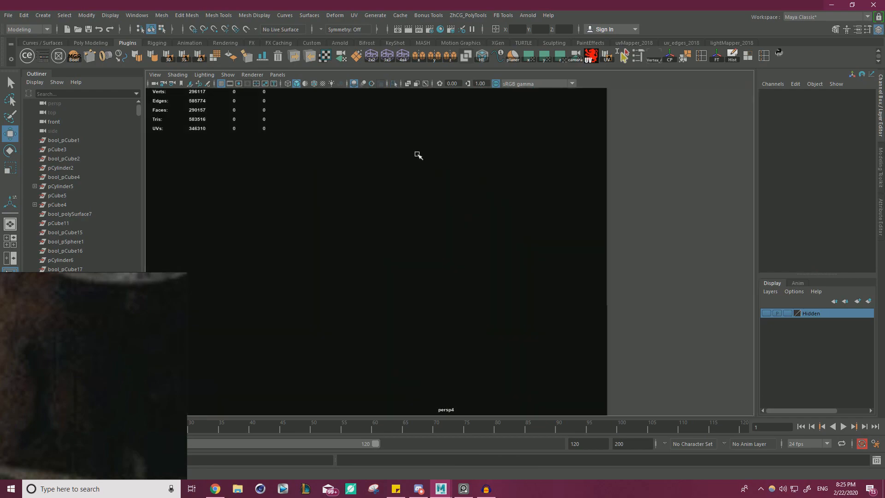
pyautogui.keyDown('alt'); pyautogui.moveTo(417, 154); pyautogui.dragTo(500, 178); pyautogui.keyUp('alt')
pyautogui.press('5')
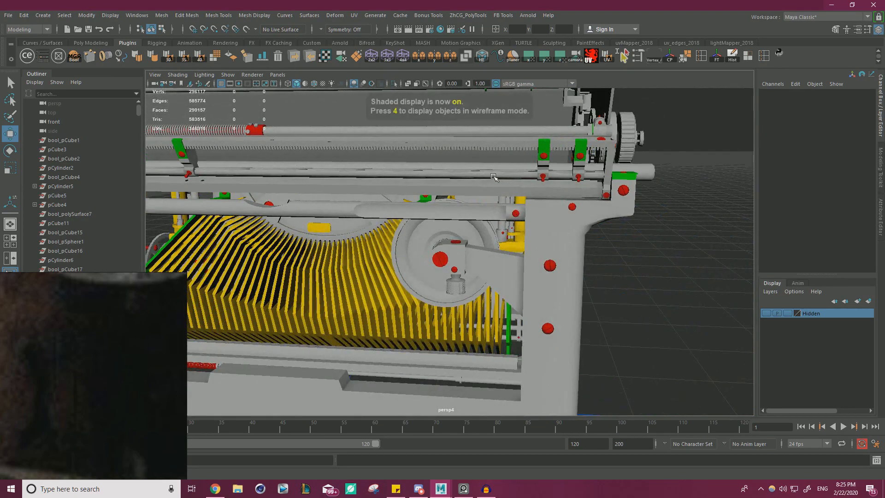
pyautogui.press('4')
pyautogui.press('5')
pyautogui.click(315, 85)
pyautogui.keyDown('alt'); pyautogui.moveTo(376, 164); pyautogui.dragTo(429, 146); pyautogui.keyUp('alt')
pyautogui.keyDown('alt'); pyautogui.moveTo(428, 146); pyautogui.dragTo(498, 184, button='right'); pyautogui.keyUp('alt')
pyautogui.keyDown('alt'); pyautogui.moveTo(461, 194); pyautogui.dragTo(544, 171); pyautogui.keyUp('alt')
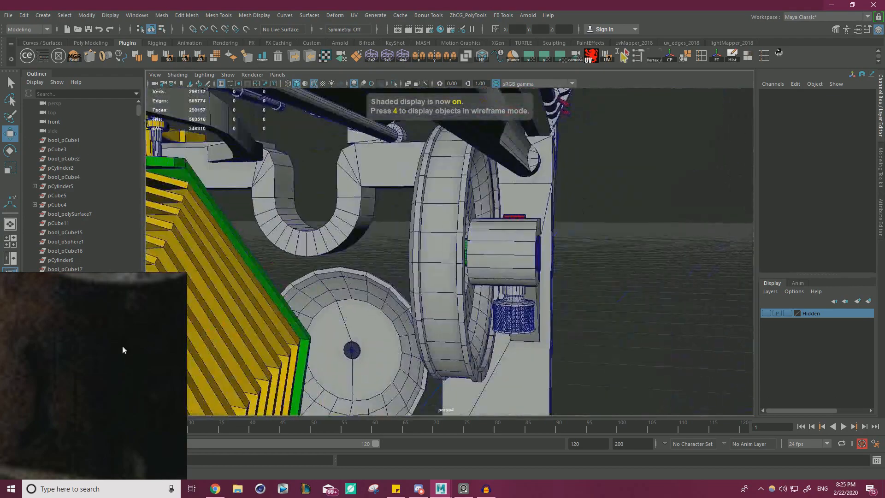
# Step: Examine the reference photo of the wheel's ribbed band and compare it with the modelled wheel's rim
pyautogui.moveTo(187, 273); pyautogui.dragTo(618, 156)
pyautogui.scroll(-5, 318, 251)
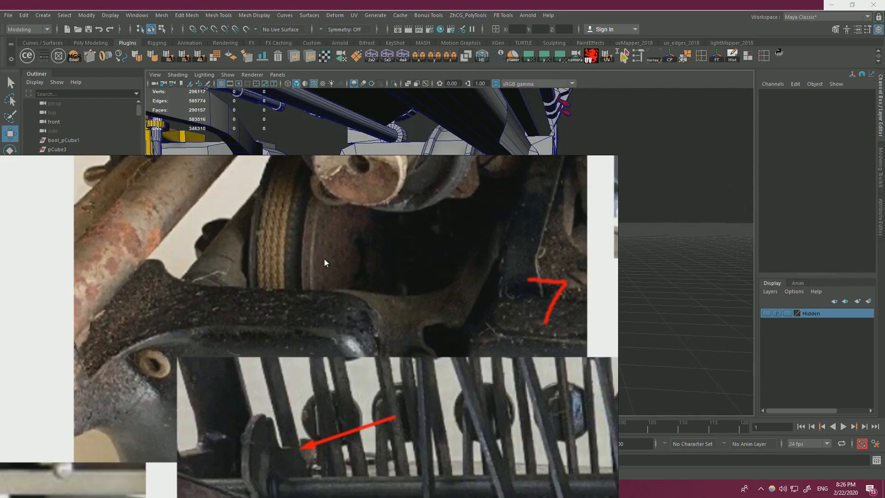
pyautogui.moveTo(594, 239); pyautogui.dragTo(10, 254, button='right')
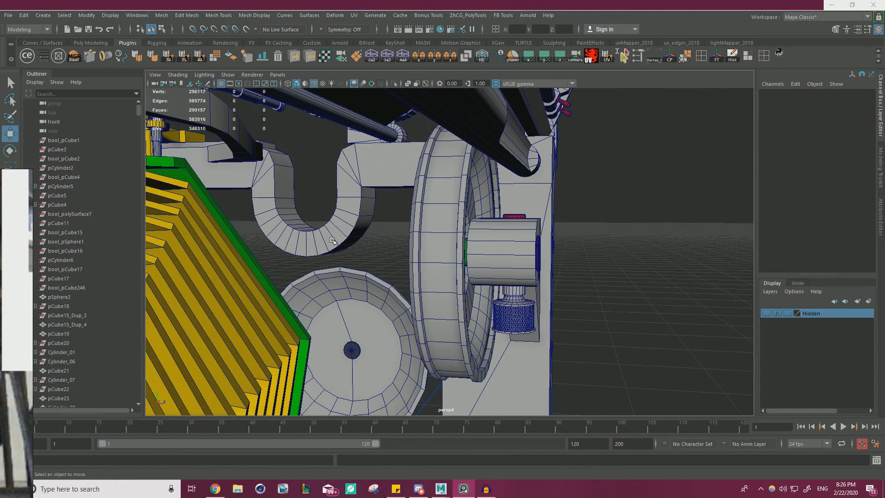
pyautogui.keyDown('alt'); pyautogui.moveTo(503, 165); pyautogui.dragTo(533, 156); pyautogui.keyUp('alt')
pyautogui.keyDown('alt'); pyautogui.moveTo(406, 185); pyautogui.dragTo(519, 203, button='right'); pyautogui.keyUp('alt')
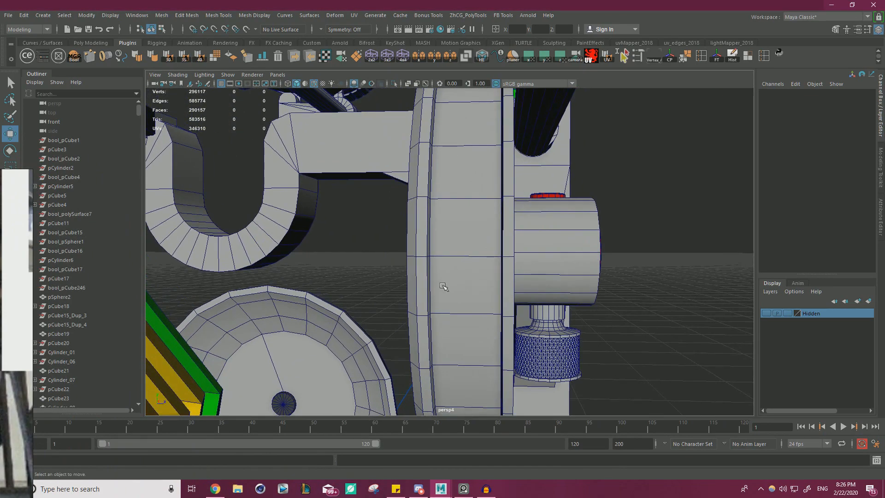
# Step: Isolate the wheel mesh beside the U-shaped bracket
pyautogui.click(483, 235)
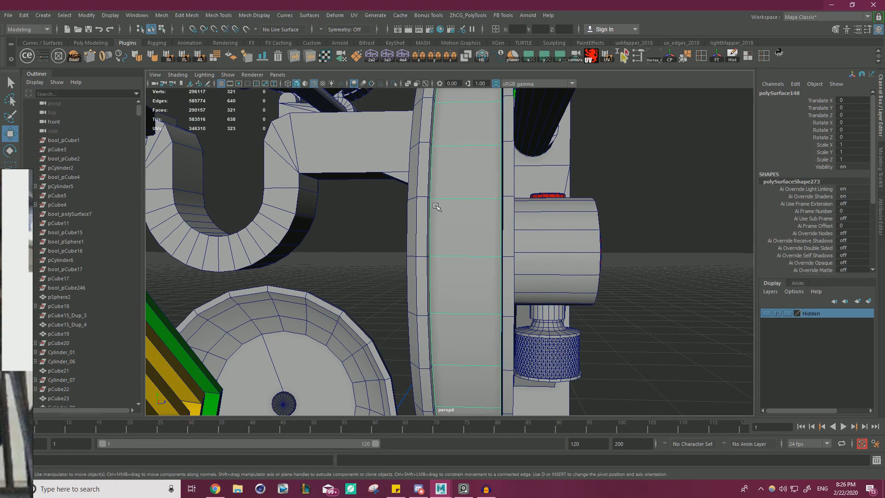
pyautogui.click(394, 83)
pyautogui.keyDown('alt'); pyautogui.moveTo(425, 130); pyautogui.dragTo(386, 154); pyautogui.keyUp('alt')
pyautogui.keyDown('alt'); pyautogui.moveTo(385, 154); pyautogui.dragTo(465, 215, button='right'); pyautogui.keyUp('alt')
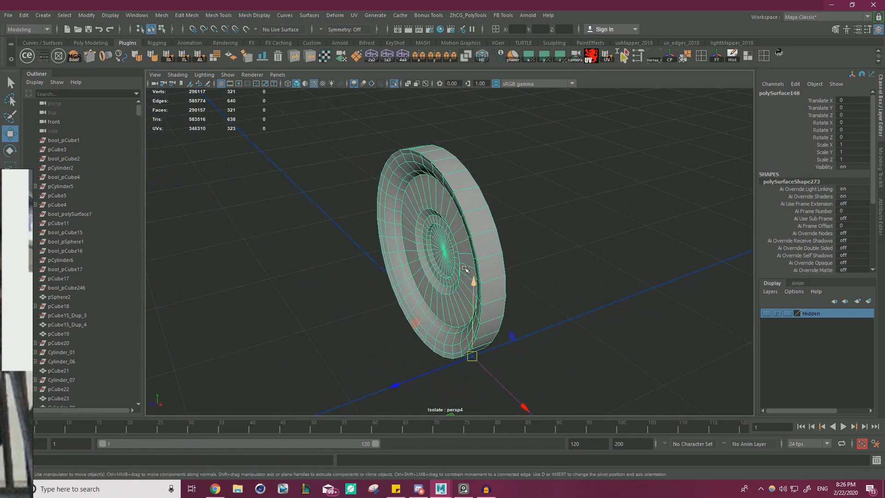
pyautogui.keyDown('alt'); pyautogui.moveTo(465, 269); pyautogui.dragTo(540, 213, button='right'); pyautogui.keyUp('alt')
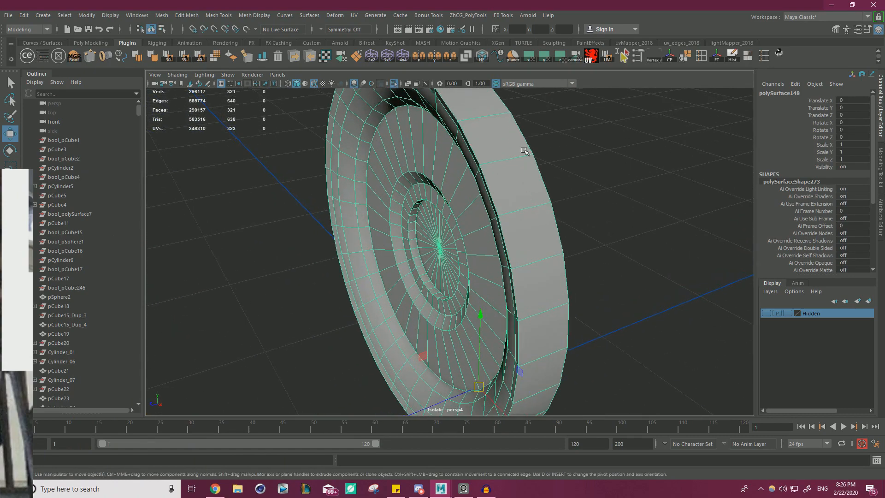
# Step: Select the face loop around the wheel's outer rim and copy it into a separate band with Smart Duplicate Face
pyautogui.moveTo(514, 147); pyautogui.dragTo(515, 170, button='right')
pyautogui.click(498, 144)
pyautogui.keyDown('shift'); pyautogui.doubleClick(529, 183); pyautogui.keyUp('shift')
pyautogui.scroll(-4, 528, 177)
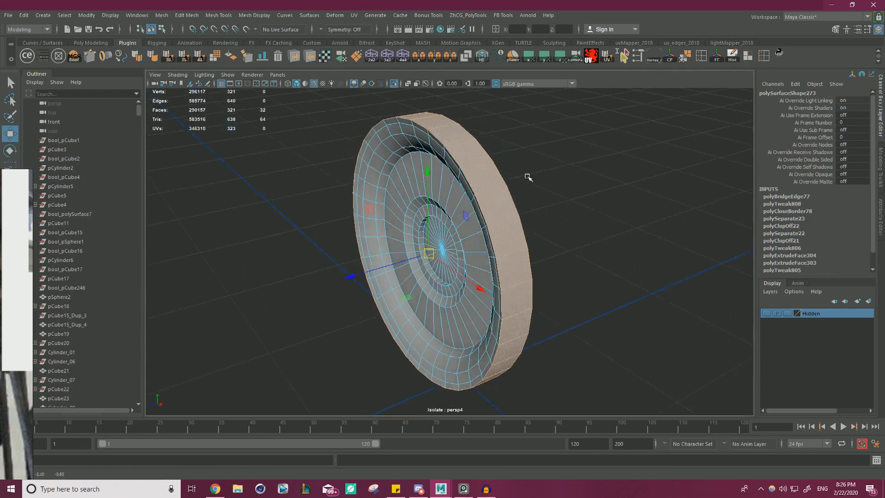
pyautogui.keyDown('alt'); pyautogui.moveTo(528, 177); pyautogui.dragTo(538, 178); pyautogui.keyUp('alt')
pyautogui.click(646, 58)
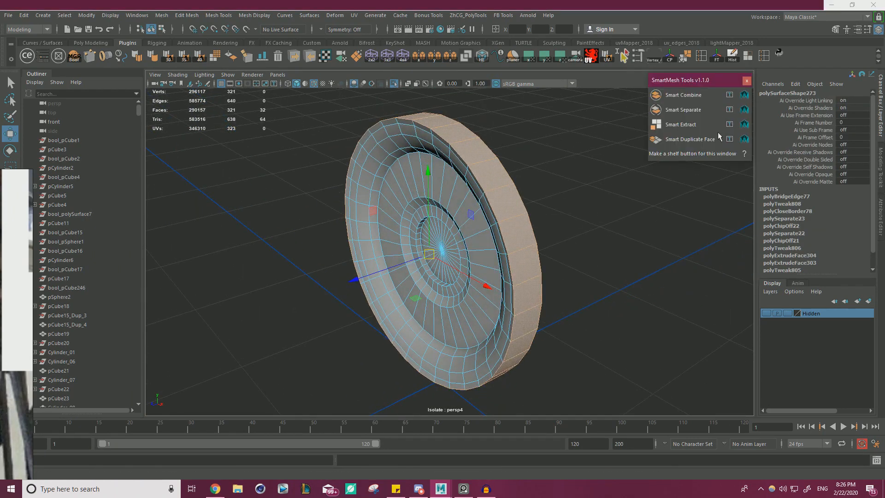
pyautogui.click(687, 138)
pyautogui.click(747, 80)
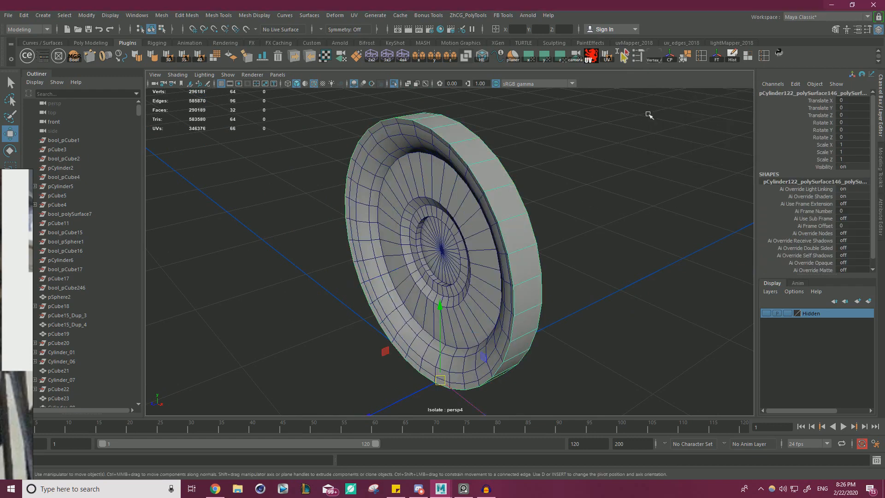
# Step: Centre the pivot of the duplicated rim band and freeze its transforms
pyautogui.click(718, 58)
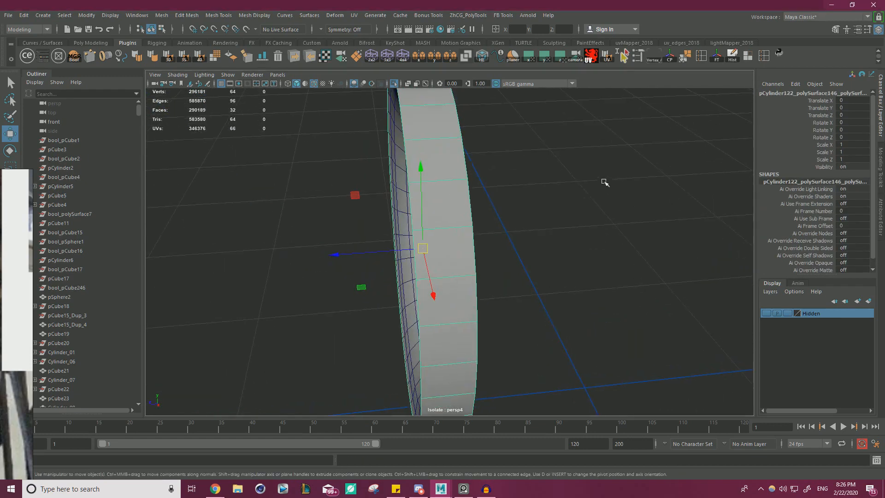
pyautogui.keyDown('alt'); pyautogui.moveTo(682, 117); pyautogui.dragTo(595, 133, button='right'); pyautogui.keyUp('alt')
pyautogui.keyDown('alt'); pyautogui.moveTo(595, 133); pyautogui.dragTo(604, 174, button='middle'); pyautogui.keyUp('alt')
pyautogui.keyDown('alt'); pyautogui.moveTo(605, 174); pyautogui.dragTo(672, 180, button='right'); pyautogui.keyUp('alt')
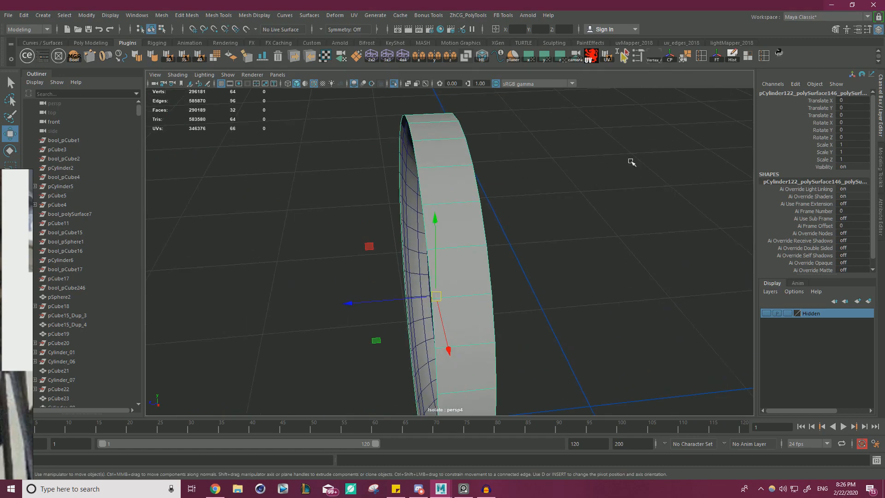
pyautogui.keyDown('alt'); pyautogui.moveTo(632, 162); pyautogui.dragTo(569, 192); pyautogui.keyUp('alt')
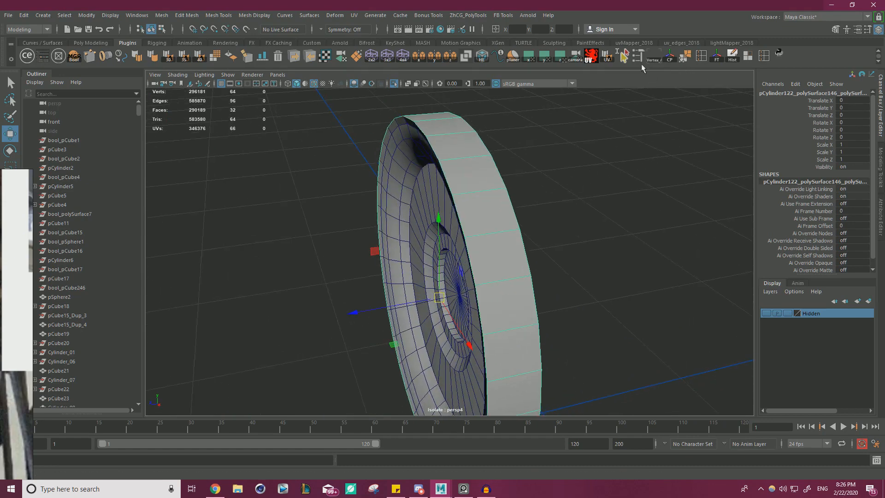
# Step: Try 10 equally spaced edge loops around the rim band with the Insert Edge Loop tool, and undo them
pyautogui.doubleClick(701, 57)
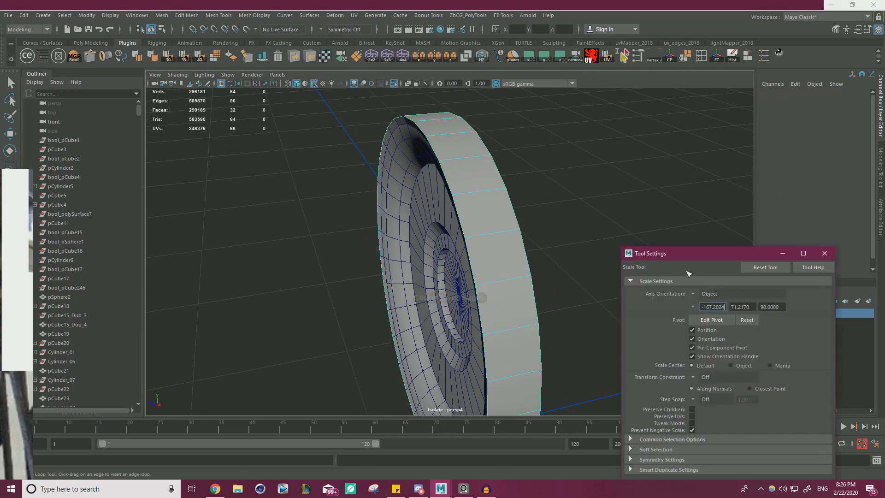
pyautogui.moveTo(676, 252); pyautogui.dragTo(673, 168)
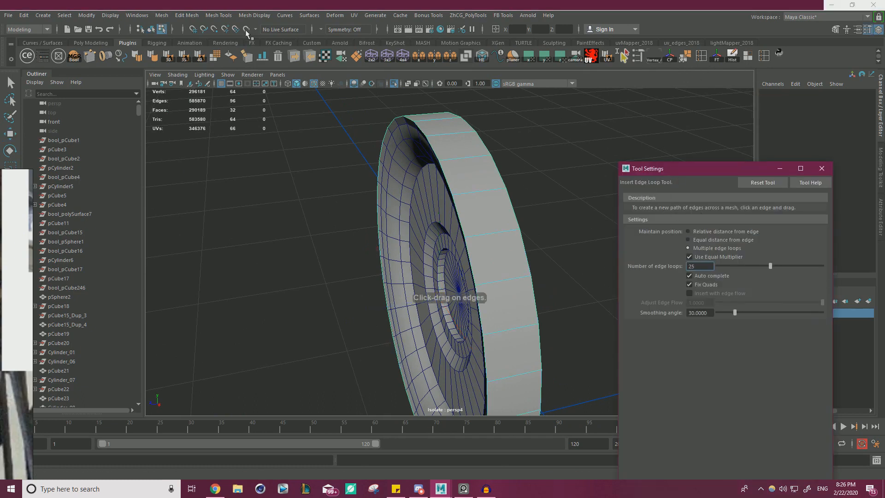
pyautogui.click(218, 15)
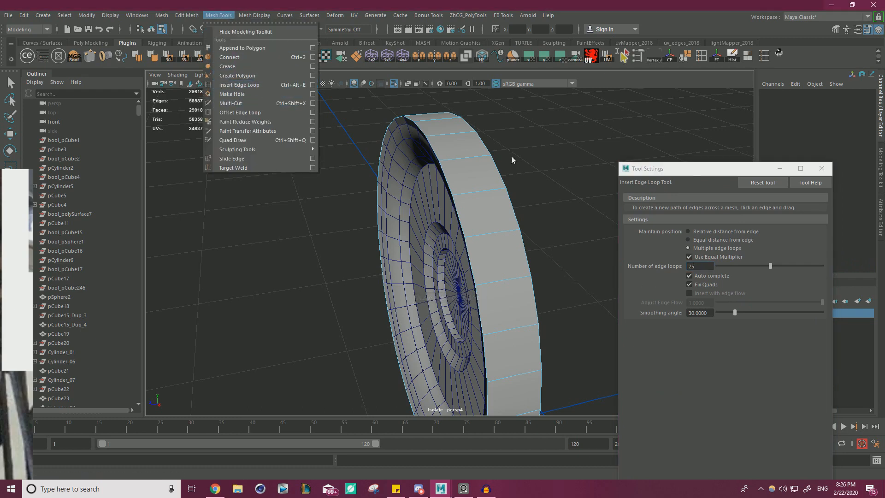
pyautogui.click(689, 171)
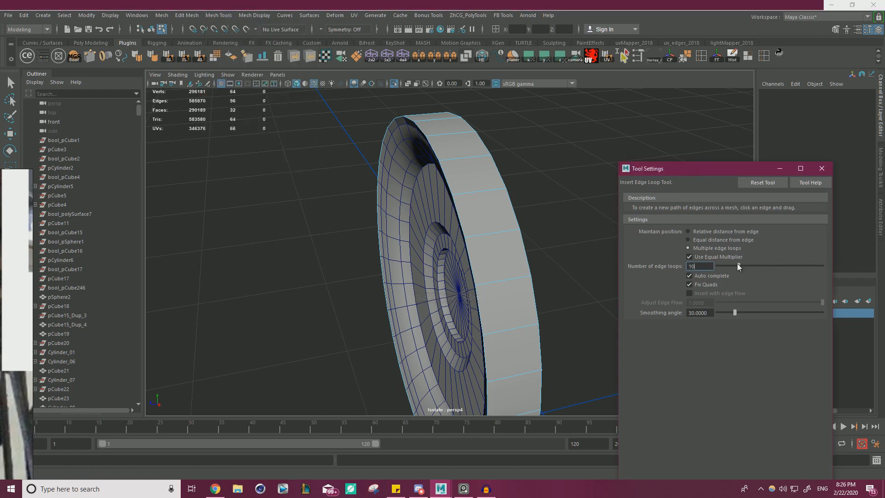
pyautogui.click(493, 236)
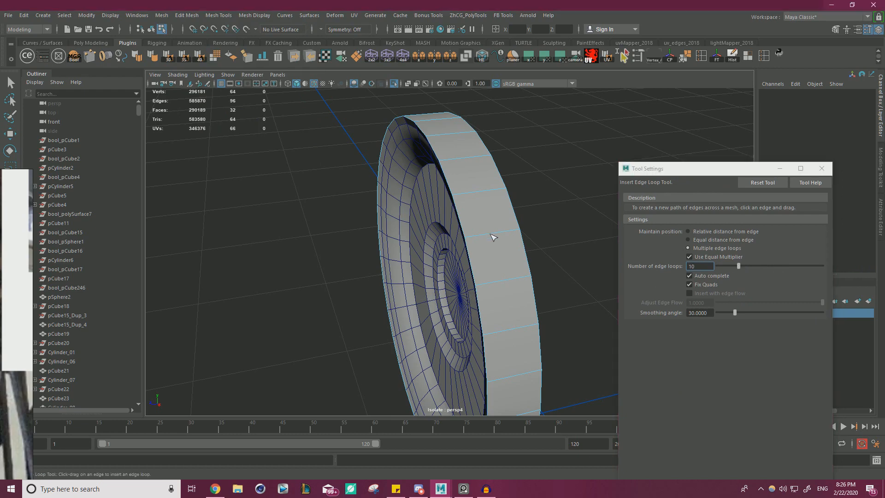
pyautogui.click(491, 233)
pyautogui.keyDown('alt'); pyautogui.moveTo(561, 222); pyautogui.dragTo(547, 224); pyautogui.keyUp('alt')
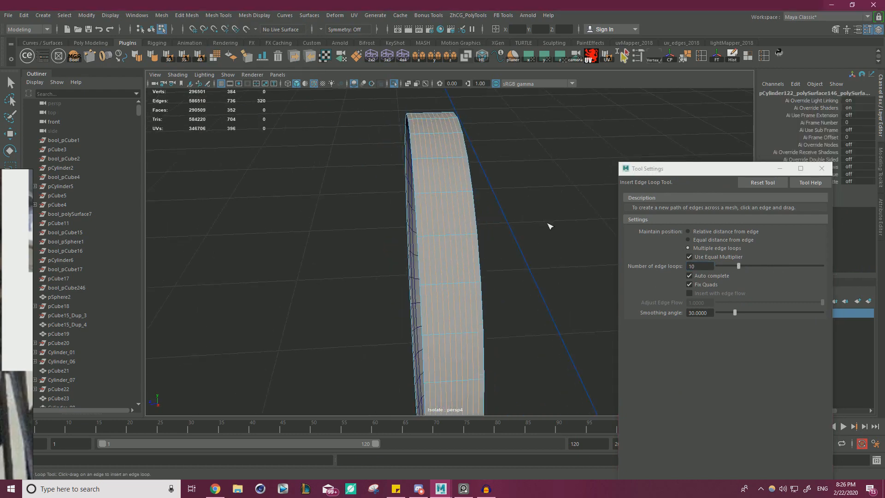
pyautogui.keyDown('alt'); pyautogui.moveTo(563, 256); pyautogui.dragTo(548, 246); pyautogui.keyUp('alt')
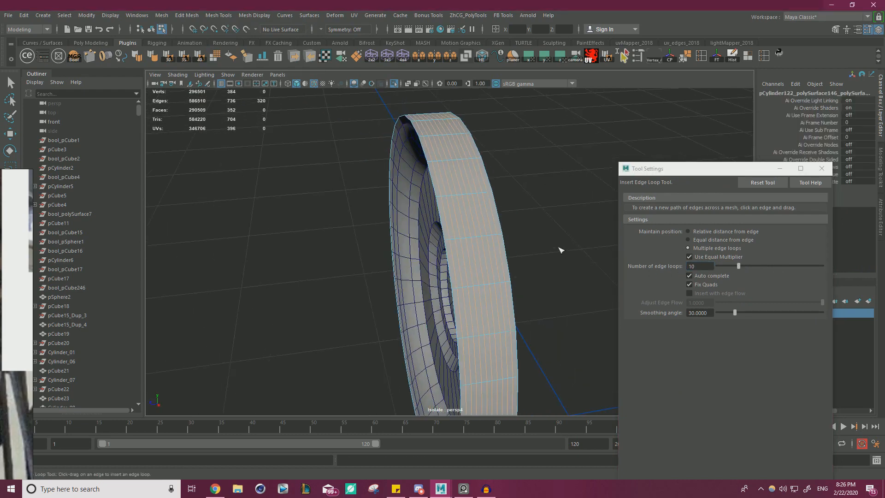
pyautogui.hotkey('ctrl', 'z')
# Step: Set the number of edge loops to 8 and insert them around the duplicated rim band
pyautogui.moveTo(738, 267); pyautogui.dragTo(735, 267)
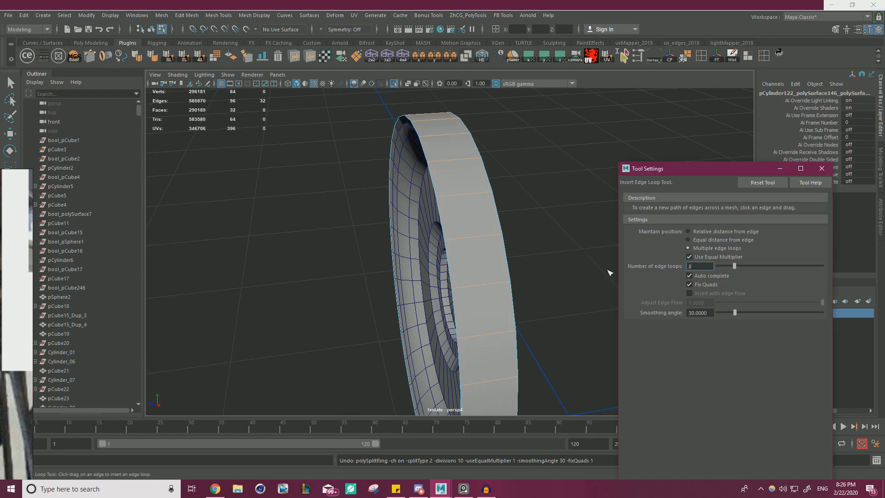
pyautogui.click(490, 240)
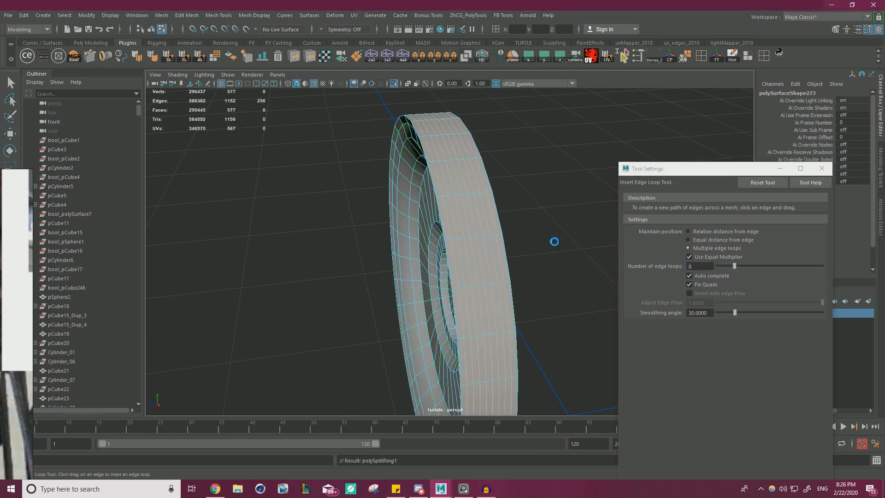
pyautogui.press('w')
pyautogui.moveTo(530, 186); pyautogui.dragTo(564, 175, button='right')
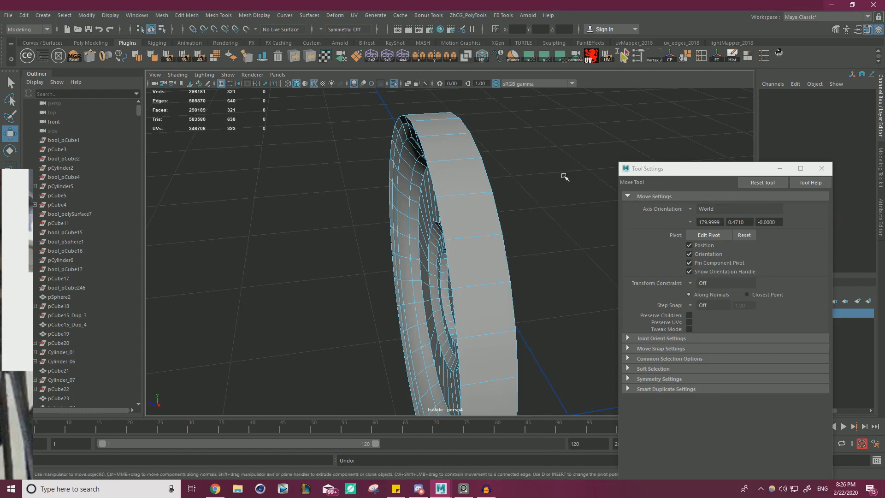
pyautogui.click(477, 203)
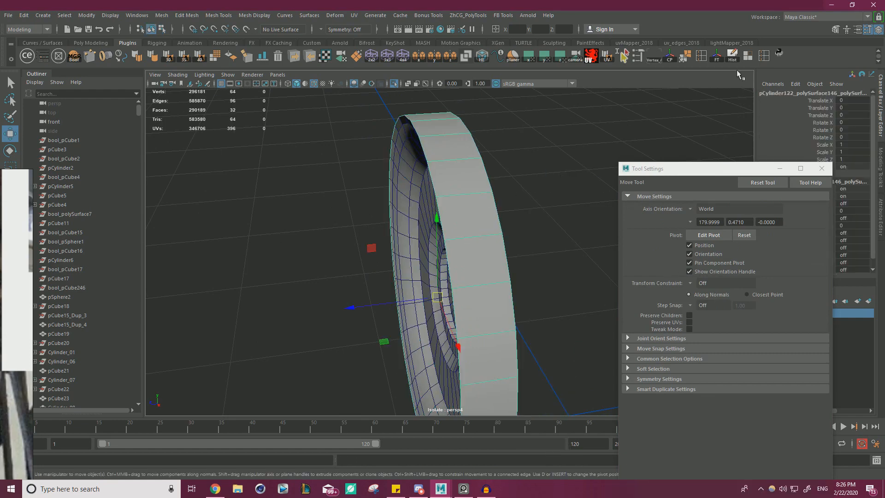
pyautogui.click(702, 57)
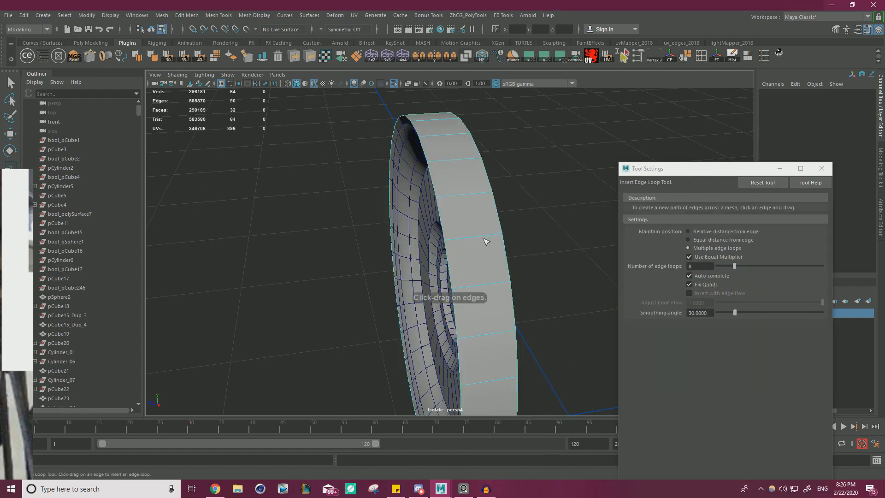
pyautogui.click(468, 241)
pyautogui.moveTo(549, 225)
pyautogui.keyDown('alt'); pyautogui.mouseDown()
pyautogui.moveTo(532, 224)
pyautogui.moveTo(540, 226)
pyautogui.mouseUp(); pyautogui.keyUp('alt')
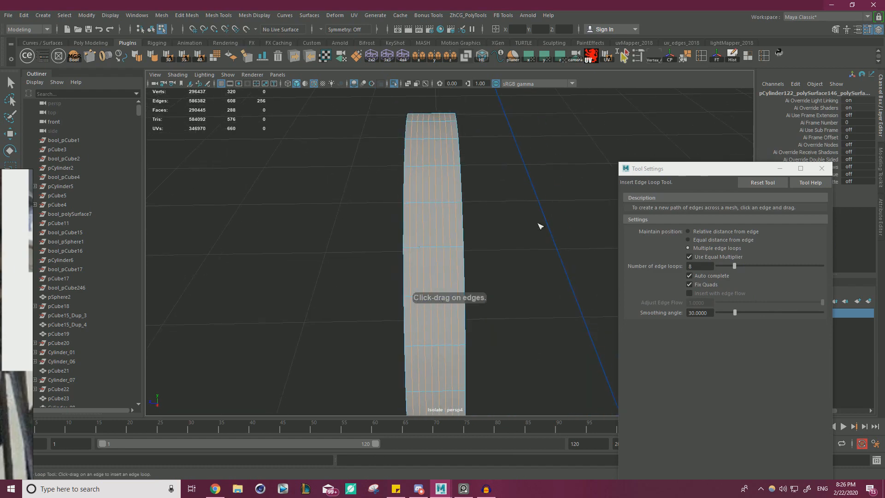
# Step: Undo the 8 edge loops, set the loop count to 4 and insert the new loops around the rim band
pyautogui.moveTo(734, 266); pyautogui.dragTo(731, 268)
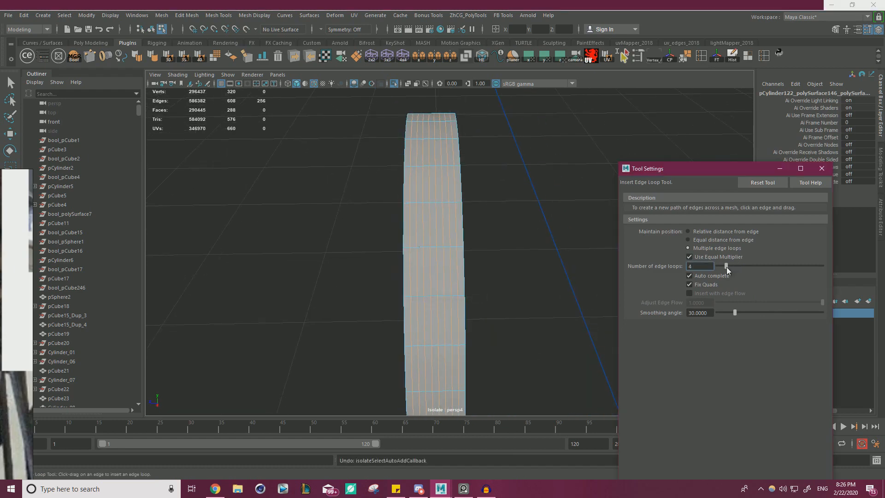
pyautogui.keyDown('alt'); pyautogui.moveTo(506, 248); pyautogui.dragTo(484, 250, button='right'); pyautogui.keyUp('alt')
pyautogui.hotkey('ctrl', 'z')
pyautogui.click(446, 247)
pyautogui.keyDown('alt'); pyautogui.moveTo(484, 250); pyautogui.dragTo(553, 258); pyautogui.keyUp('alt')
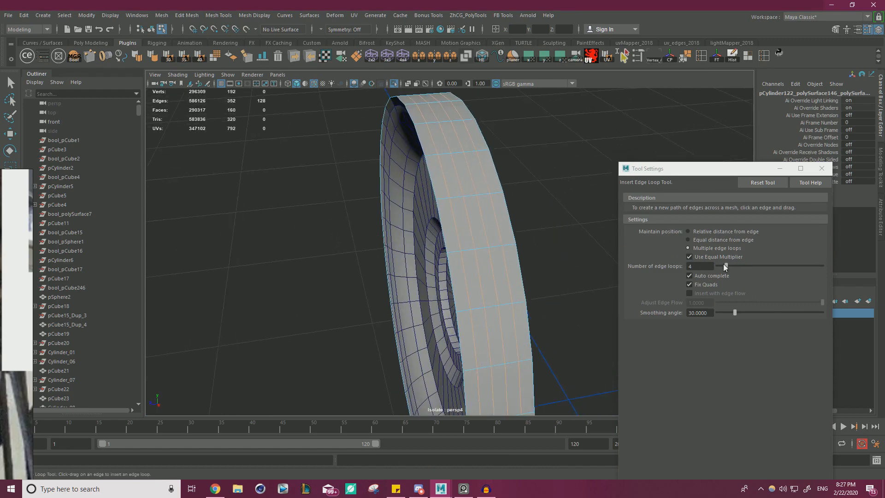
# Step: Undo the 4 edge loops, set the number of edge loops to 5 and insert them around the duplicated rim band
pyautogui.keyDown('alt'); pyautogui.moveTo(546, 238); pyautogui.dragTo(560, 239, button='right'); pyautogui.keyUp('alt')
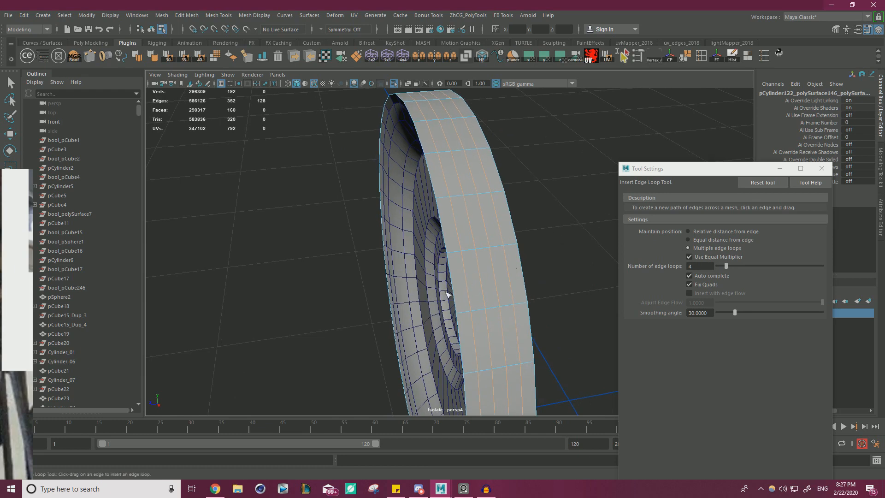
pyautogui.hotkey('ctrl', 'z')
pyautogui.click(728, 268)
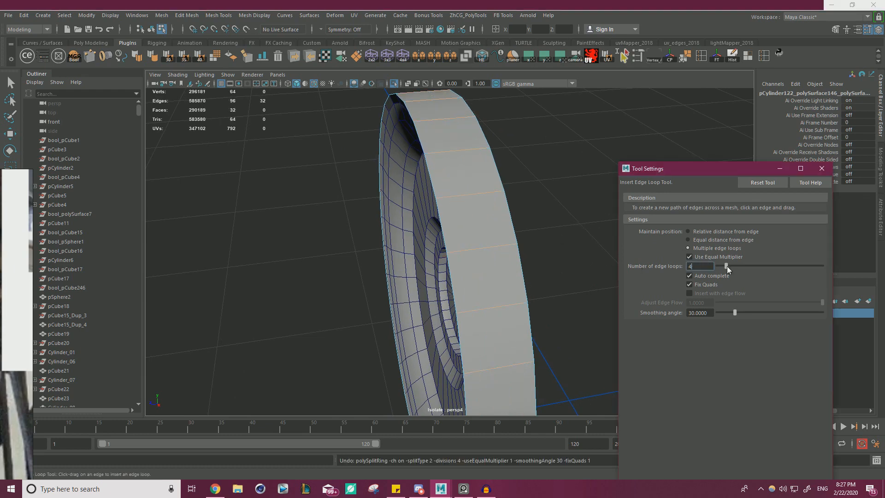
pyautogui.write('5')
pyautogui.click(471, 252)
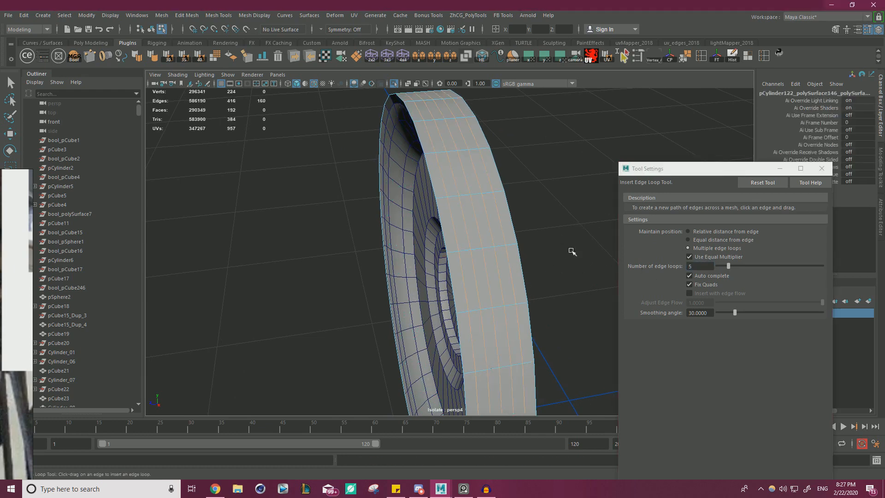
pyautogui.press('w')
pyautogui.click(828, 169)
pyautogui.keyDown('alt'); pyautogui.moveTo(687, 191); pyautogui.dragTo(629, 194); pyautogui.keyUp('alt')
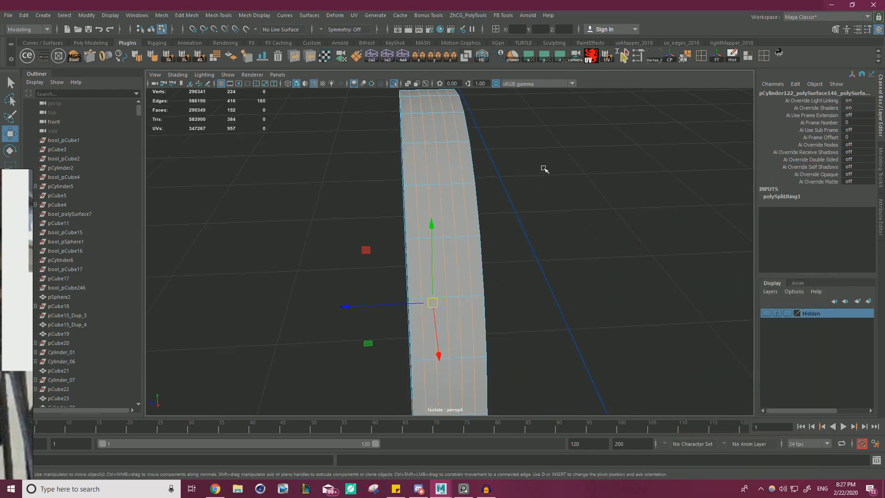
pyautogui.moveTo(542, 166); pyautogui.dragTo(543, 193, button='right')
# Step: Try extruding all faces of the rim band together with a thickness of 0.2
pyautogui.doubleClick(416, 219)
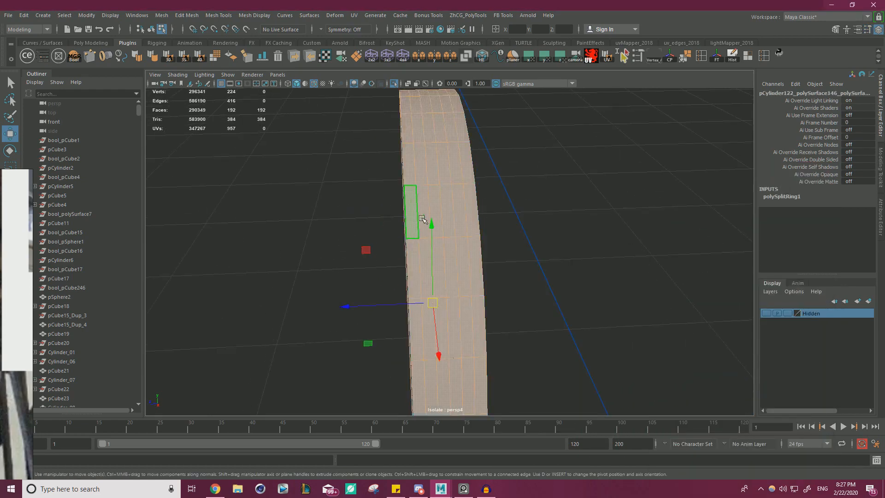
pyautogui.keyDown('alt'); pyautogui.moveTo(421, 219); pyautogui.dragTo(383, 218, button='right'); pyautogui.keyUp('alt')
pyautogui.keyDown('alt'); pyautogui.moveTo(383, 218); pyautogui.dragTo(437, 225); pyautogui.keyUp('alt')
pyautogui.keyDown('alt'); pyautogui.moveTo(437, 226); pyautogui.dragTo(555, 253, button='right'); pyautogui.keyUp('alt')
pyautogui.keyDown('alt'); pyautogui.moveTo(555, 253); pyautogui.dragTo(525, 251, button='middle'); pyautogui.keyUp('alt')
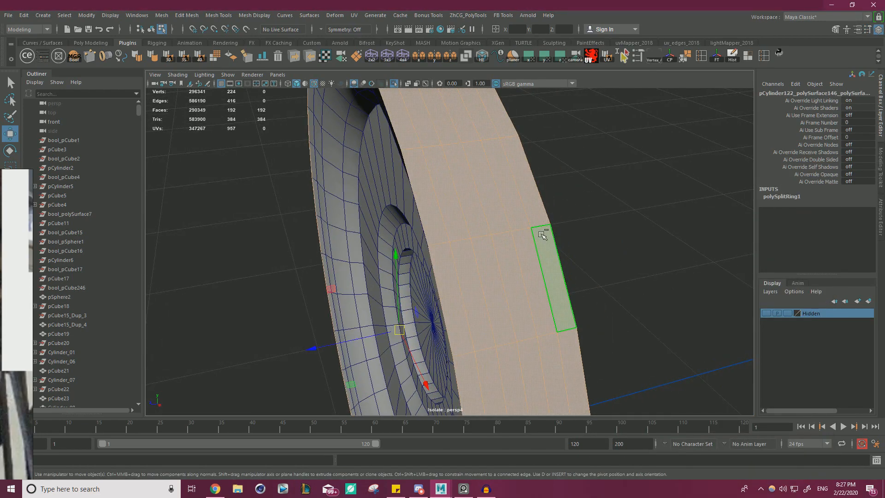
pyautogui.hotkey('ctrl', 'e')
pyautogui.moveTo(558, 108); pyautogui.dragTo(559, 112, button='middle')
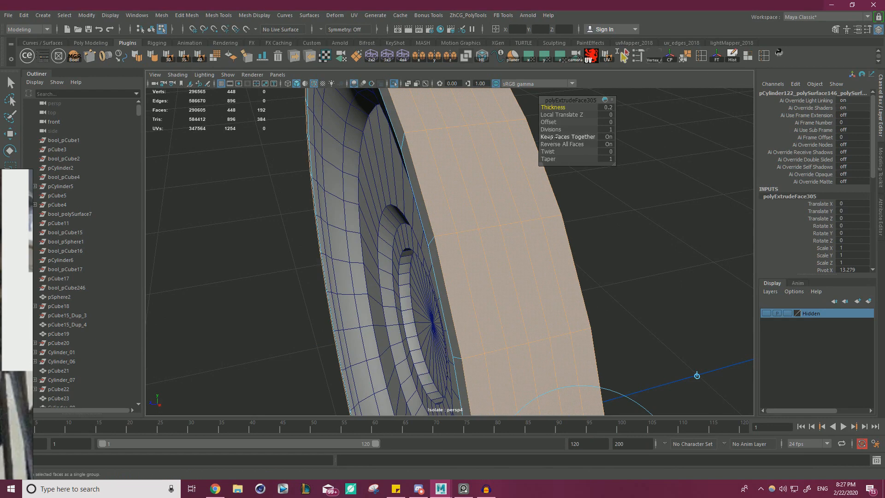
# Step: Turn off Keep Faces Together for the band's extrusion, try an offset of -0.1, and undo the extrusion
pyautogui.click(541, 137)
pyautogui.keyDown('alt'); pyautogui.moveTo(535, 148); pyautogui.dragTo(571, 123); pyautogui.keyUp('alt')
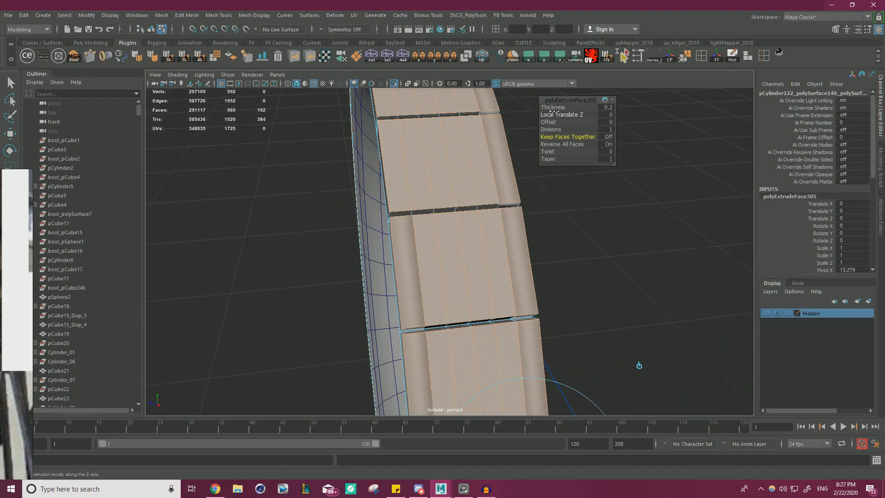
pyautogui.click(553, 107)
pyautogui.click(549, 122)
pyautogui.moveTo(549, 122); pyautogui.dragTo(549, 121, button='middle')
pyautogui.hotkey('ctrl', 'z')
pyautogui.hotkey('ctrl', 'z')
pyautogui.hotkey('ctrl', 'z')
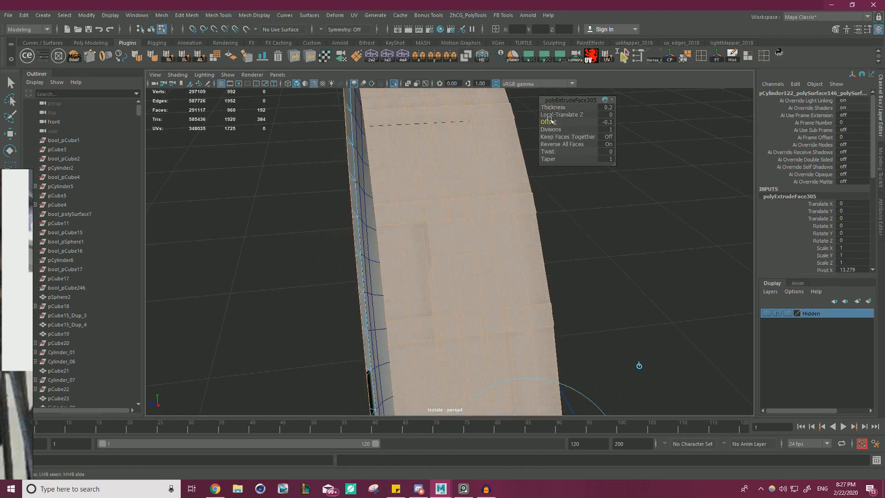
# Step: Select all vertices of the rim band and merge them
pyautogui.moveTo(593, 177); pyautogui.dragTo(641, 161, button='right')
pyautogui.keyDown('alt'); pyautogui.moveTo(579, 162); pyautogui.dragTo(609, 157); pyautogui.keyUp('alt')
pyautogui.moveTo(609, 158); pyautogui.dragTo(566, 158, button='right')
pyautogui.keyDown('alt'); pyautogui.moveTo(567, 159); pyautogui.dragTo(424, 189, button='right'); pyautogui.keyUp('alt')
pyautogui.moveTo(291, 154); pyautogui.dragTo(632, 409)
pyautogui.keyDown('shift'); pyautogui.moveTo(542, 204); pyautogui.dragTo(575, 160, button='right'); pyautogui.keyUp('shift')
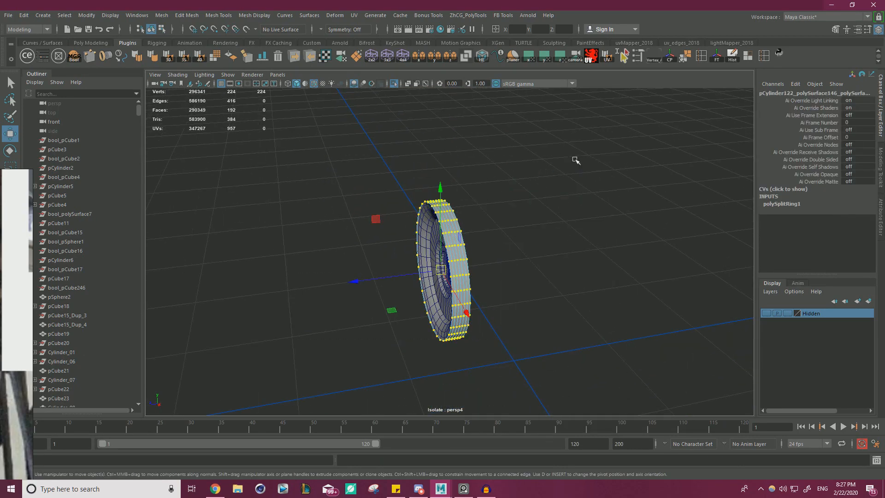
pyautogui.scroll(5, 662, 217)
pyautogui.moveTo(523, 168); pyautogui.dragTo(504, 231, button='right')
pyautogui.scroll(3, 505, 231)
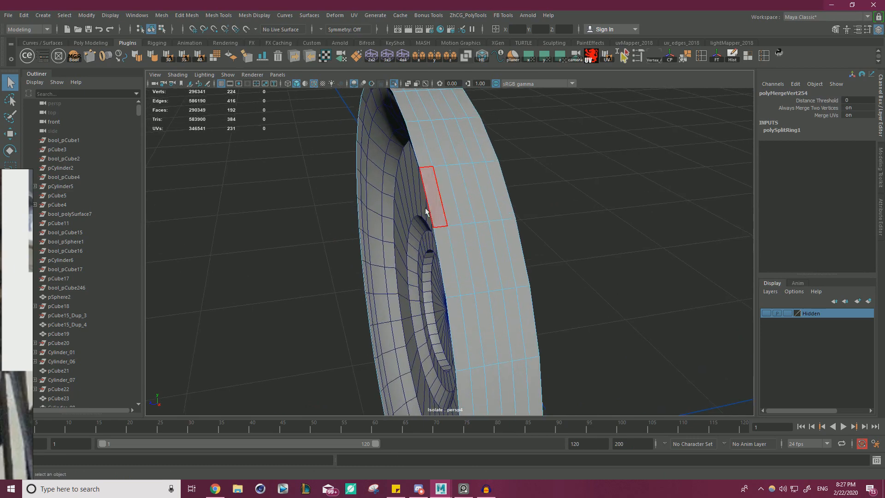
# Step: Select the ring of faces along one outer edge of the rim band and extrude it with a thickness of 0.1
pyautogui.click(427, 209)
pyautogui.keyDown('shift'); pyautogui.doubleClick(447, 251); pyautogui.keyUp('shift')
pyautogui.hotkey('ctrl', 'e')
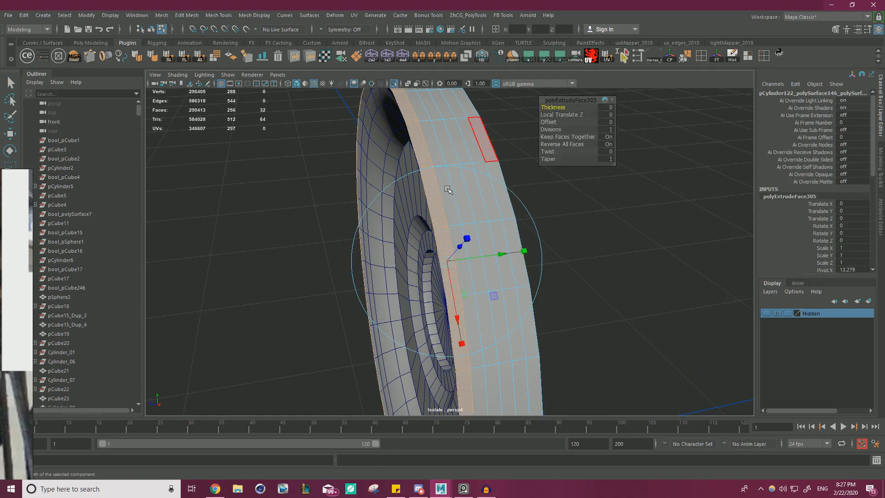
pyautogui.scroll(3, 448, 190)
pyautogui.moveTo(553, 108); pyautogui.dragTo(558, 107)
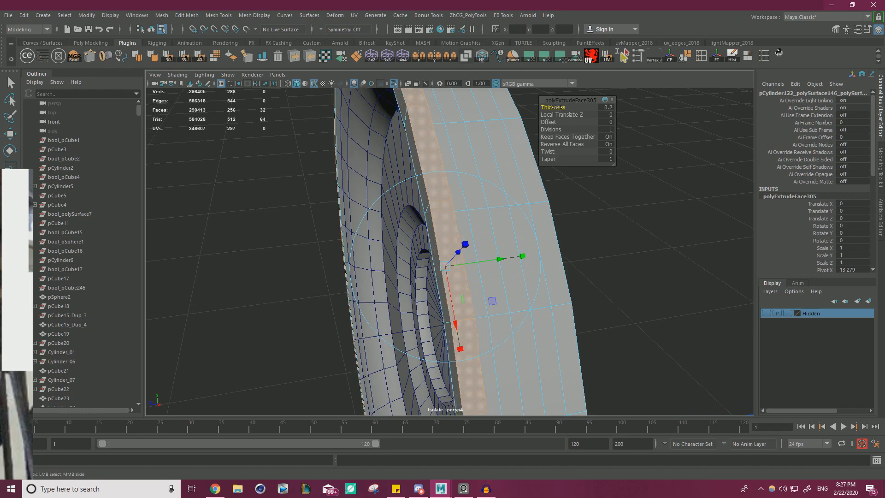
pyautogui.click(608, 107)
pyautogui.press('Return')
# Step: Try offsets of 0.1 and 0.02 on the outer ring's extrusion, and settle on an offset of 0.03
pyautogui.moveTo(548, 121); pyautogui.dragTo(548, 120)
pyautogui.click(612, 123)
pyautogui.write('0.1')
pyautogui.press('Return')
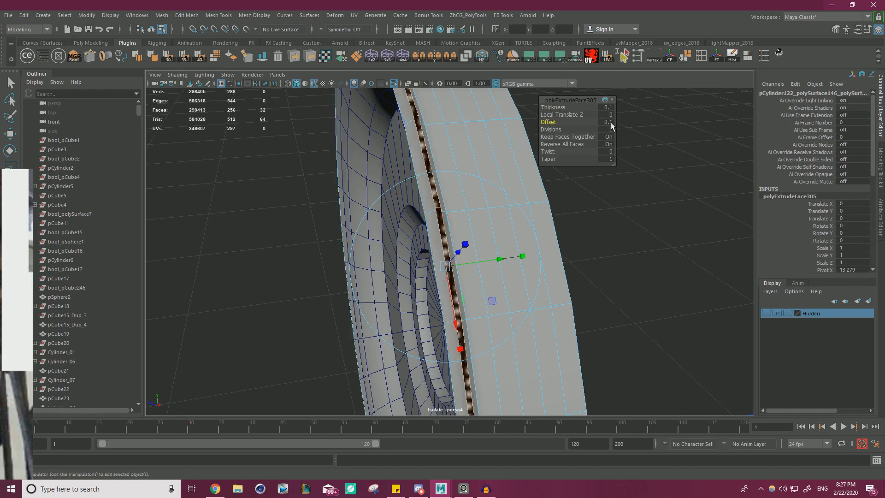
pyautogui.press('Return')
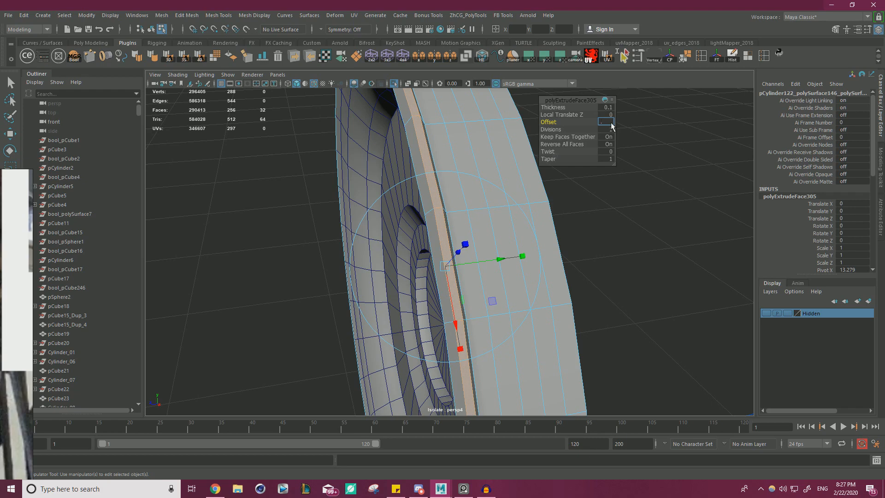
pyautogui.press('Return')
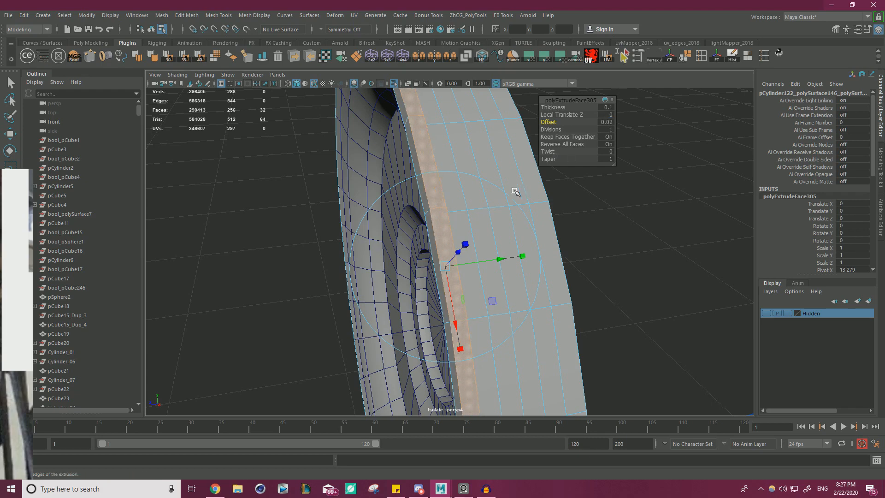
pyautogui.keyDown('alt'); pyautogui.moveTo(516, 192); pyautogui.dragTo(479, 184); pyautogui.keyUp('alt')
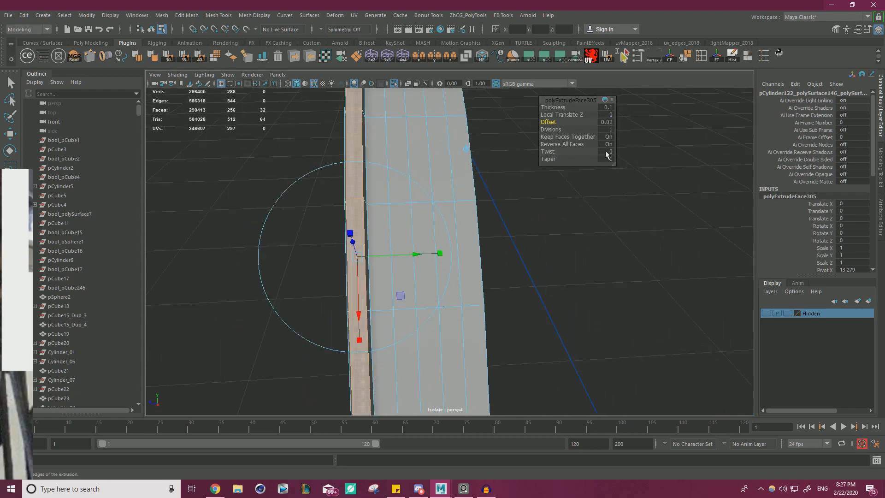
pyautogui.click(606, 122)
pyautogui.press('Return')
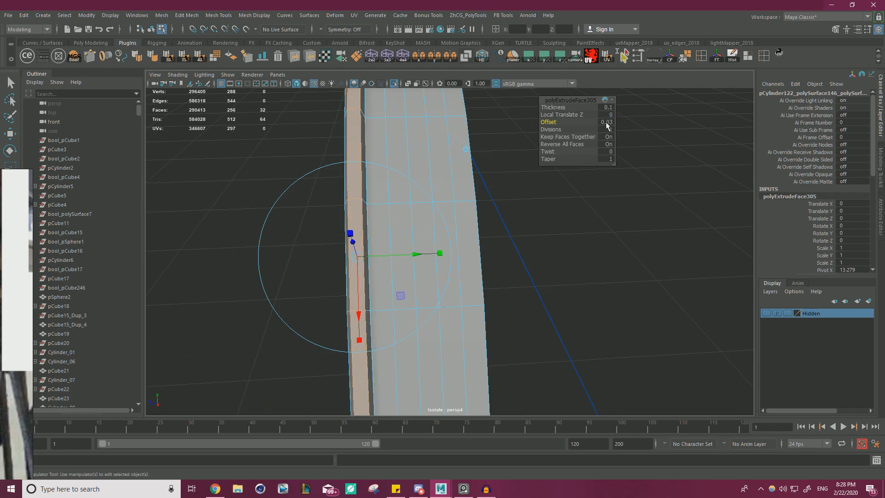
pyautogui.press('w')
pyautogui.click(568, 236)
# Step: Extrude the third and fifth face rings of the rim band with a thickness of 0.1 and an offset of 0.03
pyautogui.click(404, 183)
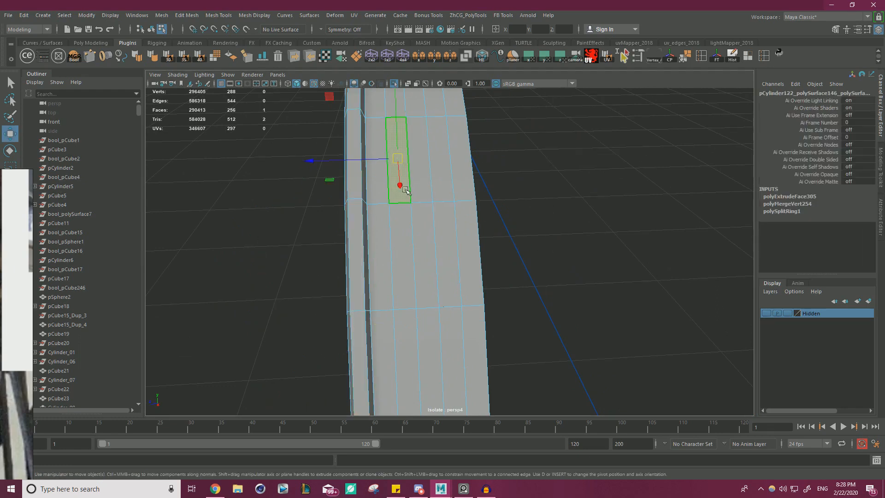
pyautogui.keyDown('shift'); pyautogui.doubleClick(408, 235); pyautogui.keyUp('shift')
pyautogui.keyDown('shift'); pyautogui.doubleClick(445, 190); pyautogui.keyUp('shift')
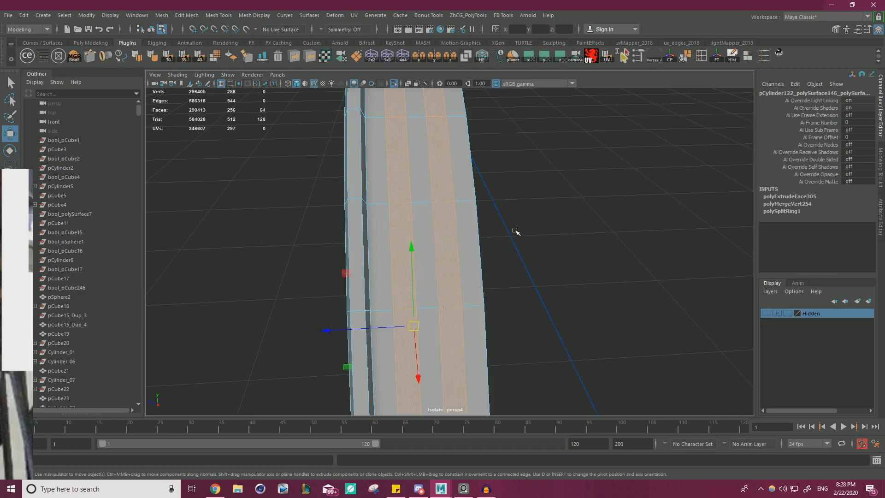
pyautogui.hotkey('ctrl', 'e')
pyautogui.click(611, 106)
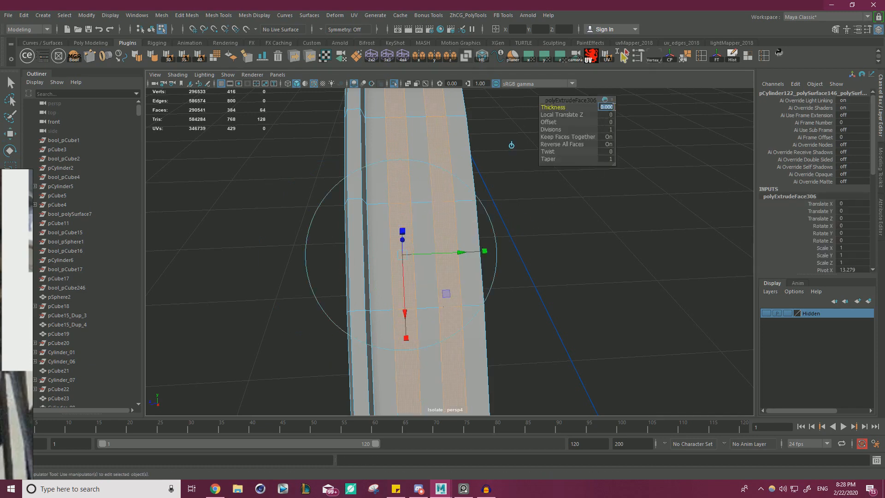
pyautogui.write('.1')
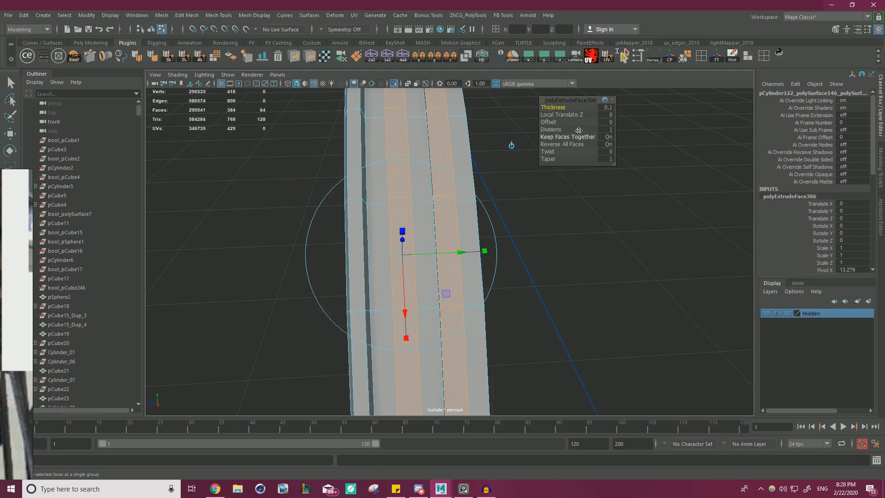
pyautogui.click(606, 122)
pyautogui.write('.03')
pyautogui.press('Return')
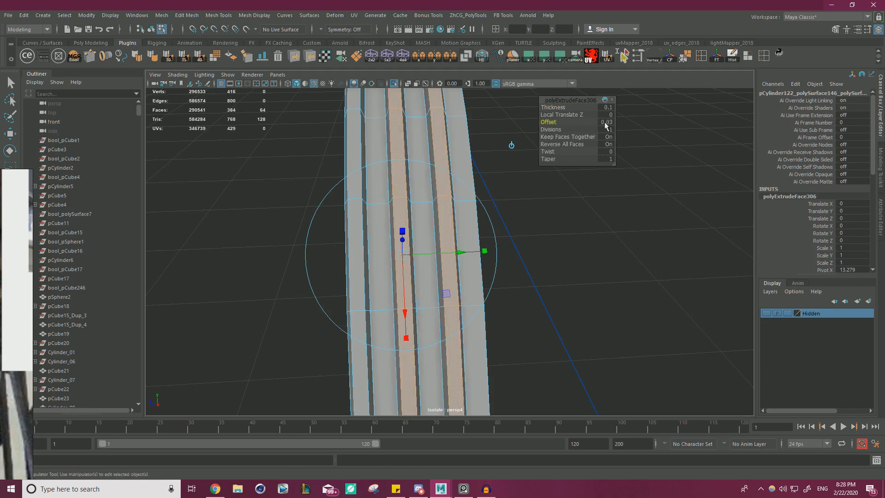
pyautogui.click(604, 293)
# Step: Extrude the three remaining flat face rings of the rim band with a thickness of 0.1 and an offset of 0.03
pyautogui.click(377, 192)
pyautogui.keyDown('shift'); pyautogui.doubleClick(382, 222); pyautogui.keyUp('shift')
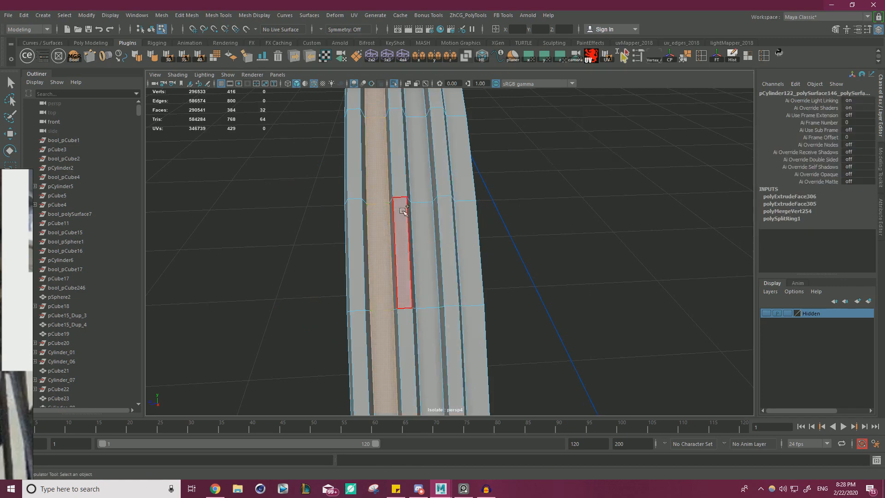
pyautogui.keyDown('shift'); pyautogui.click(417, 193); pyautogui.keyUp('shift')
pyautogui.keyDown('shift'); pyautogui.doubleClick(422, 217); pyautogui.keyUp('shift')
pyautogui.keyDown('shift'); pyautogui.doubleClick(469, 223); pyautogui.keyUp('shift')
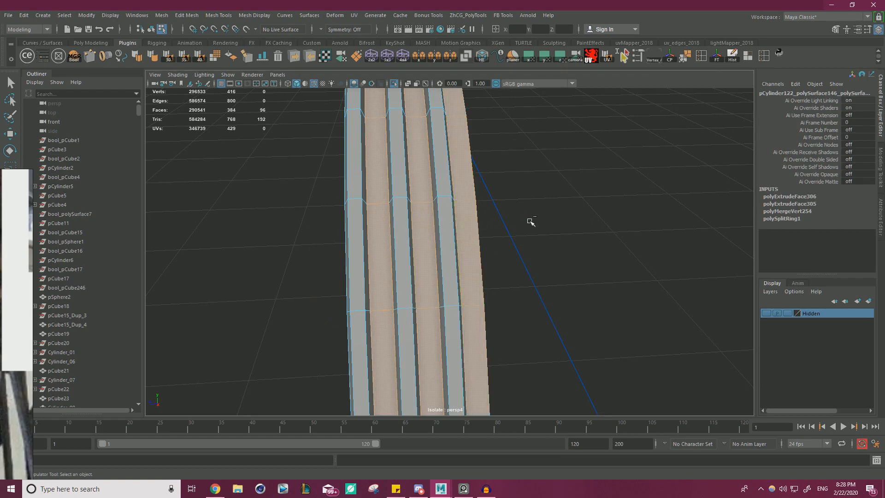
pyautogui.hotkey('ctrl', 'e')
pyautogui.click(611, 108)
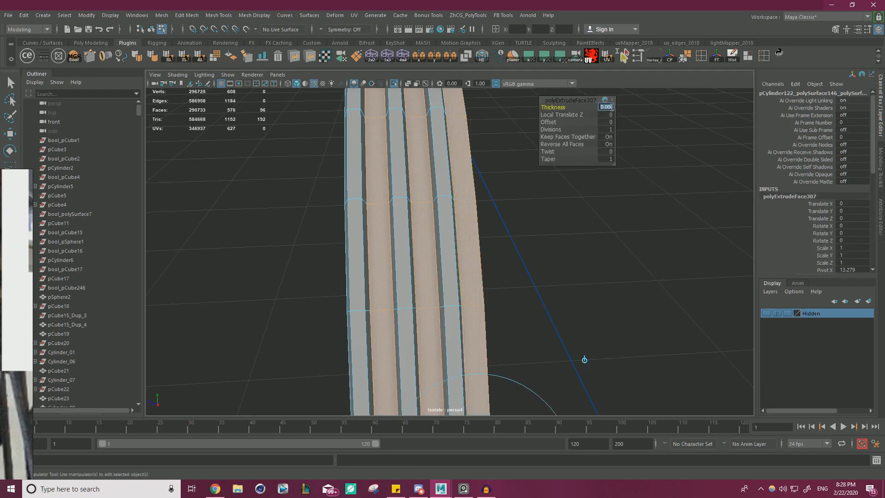
pyautogui.write('.1')
pyautogui.press('Return')
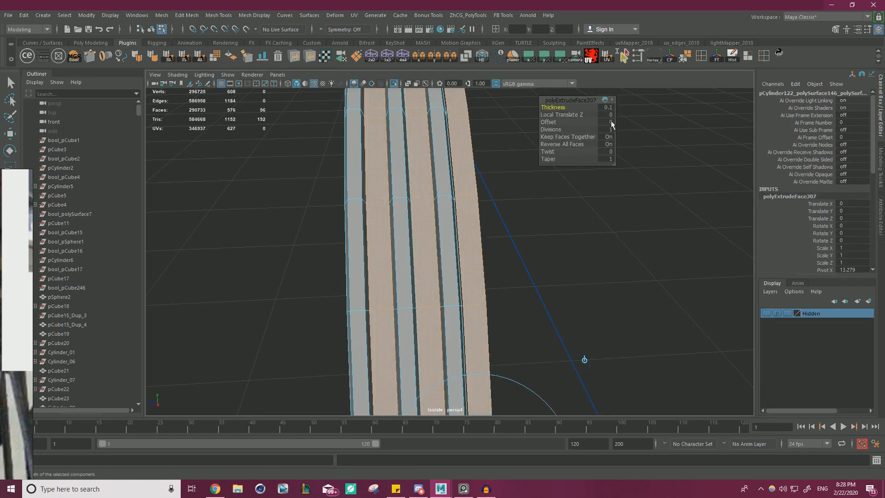
pyautogui.click(612, 122)
pyautogui.write('.03')
pyautogui.press('Return')
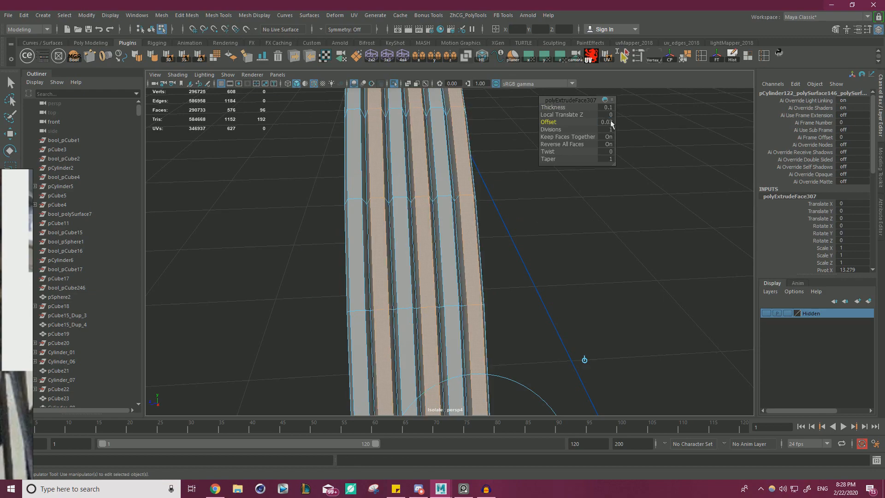
pyautogui.keyDown('alt'); pyautogui.moveTo(480, 204); pyautogui.dragTo(420, 137); pyautogui.keyUp('alt')
pyautogui.press('w')
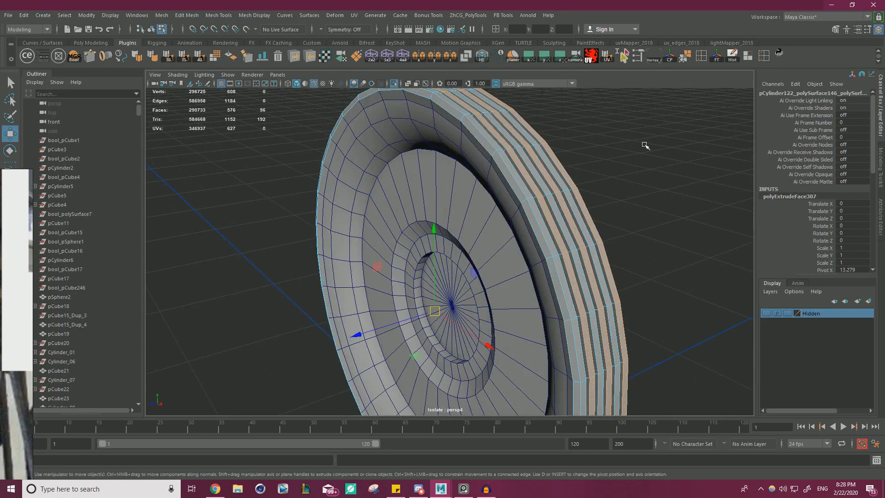
# Step: Return to object selection and isolate the ribbed band in the viewport
pyautogui.moveTo(645, 145); pyautogui.dragTo(678, 129, button='right')
pyautogui.keyDown('alt'); pyautogui.moveTo(622, 201); pyautogui.dragTo(435, 164); pyautogui.keyUp('alt')
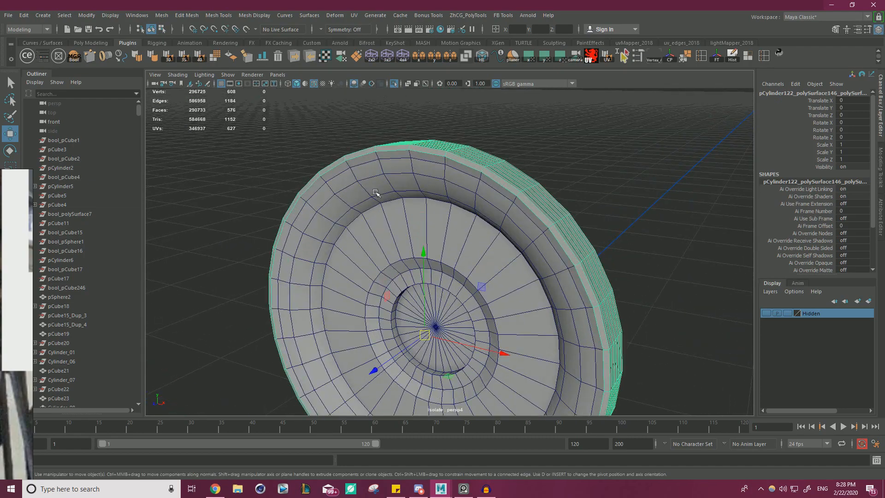
pyautogui.click(395, 85)
pyautogui.click(395, 85)
pyautogui.keyDown('alt'); pyautogui.moveTo(408, 175); pyautogui.dragTo(518, 134); pyautogui.keyUp('alt')
pyautogui.keyDown('alt'); pyautogui.moveTo(517, 134); pyautogui.dragTo(650, 223, button='right'); pyautogui.keyUp('alt')
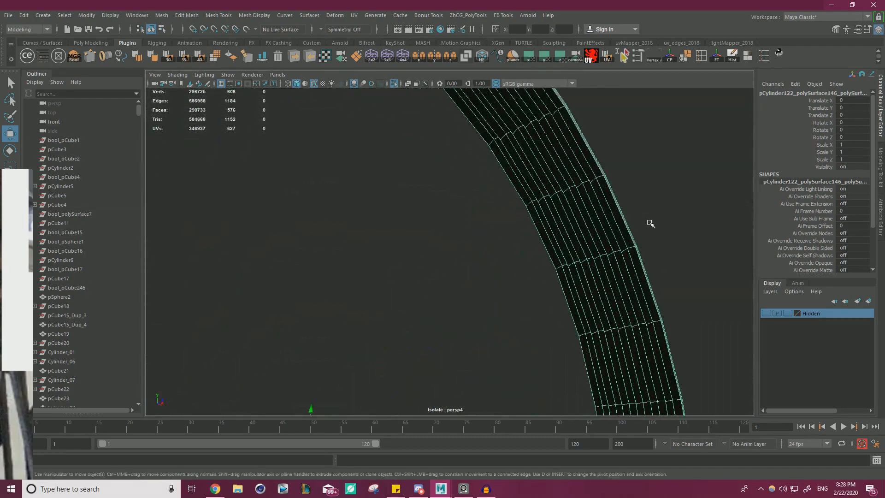
# Step: Bridge the two open border edge loops of the ribbed band across its inner side with 0 divisions
pyautogui.keyDown('alt'); pyautogui.moveTo(650, 223); pyautogui.dragTo(513, 223); pyautogui.keyUp('alt')
pyautogui.moveTo(579, 192); pyautogui.dragTo(586, 171, button='right')
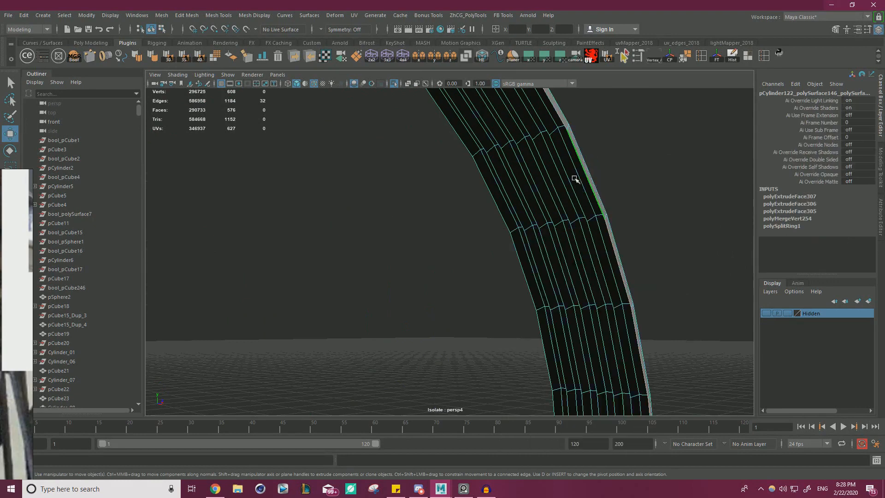
pyautogui.keyDown('shift'); pyautogui.moveTo(419, 203); pyautogui.dragTo(406, 316, button='right'); pyautogui.keyUp('shift')
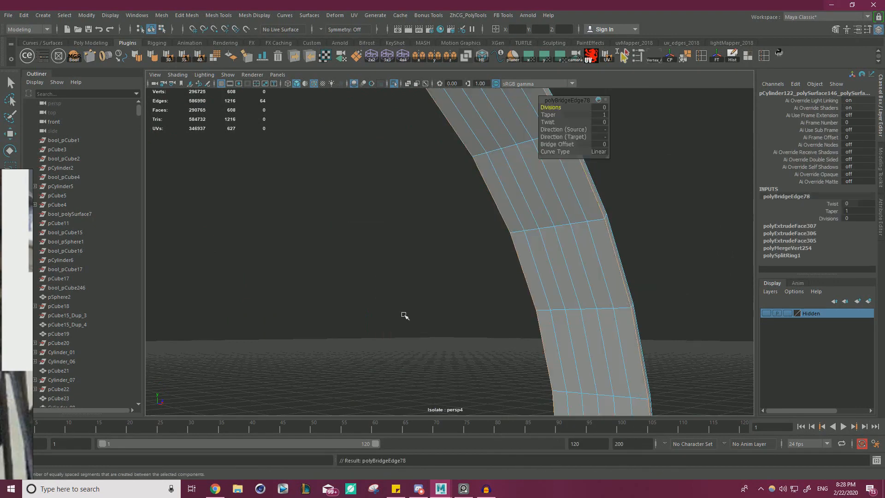
# Step: Try deleting the five edge loops running around the ribbed band between its borders, and undo the deletion
pyautogui.keyDown('alt'); pyautogui.moveTo(405, 316); pyautogui.dragTo(435, 266); pyautogui.keyUp('alt')
pyautogui.doubleClick(447, 252)
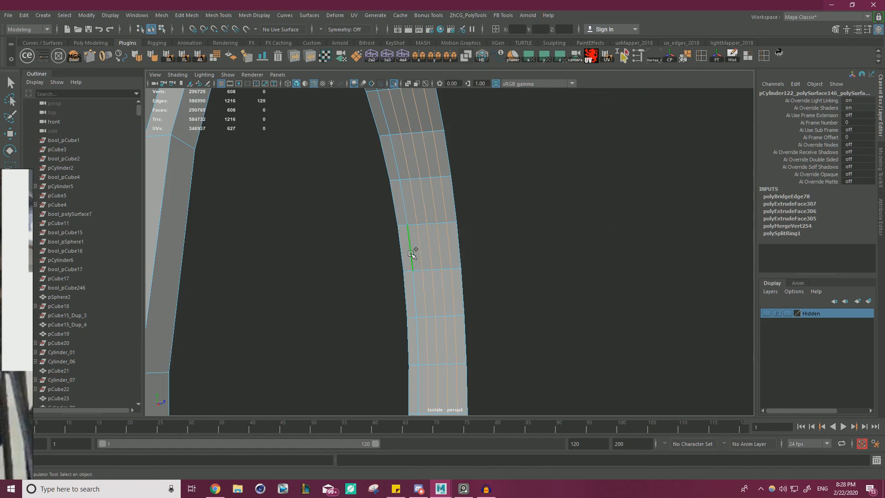
pyautogui.hotkey('ctrl', 'Delete')
pyautogui.press('w')
pyautogui.moveTo(415, 185); pyautogui.dragTo(471, 165, button='right')
pyautogui.scroll(-5, 399, 207)
pyautogui.keyDown('alt'); pyautogui.moveTo(399, 208); pyautogui.dragTo(466, 281); pyautogui.keyUp('alt')
pyautogui.scroll(3, 540, 227)
pyautogui.hotkey('ctrl', 'z')
pyautogui.hotkey('ctrl', 'z')
pyautogui.scroll(-2, 567, 219)
pyautogui.scroll(-2, 487, 244)
pyautogui.scroll(3, 643, 231)
pyautogui.keyDown('alt'); pyautogui.moveTo(520, 242); pyautogui.dragTo(474, 148); pyautogui.keyUp('alt')
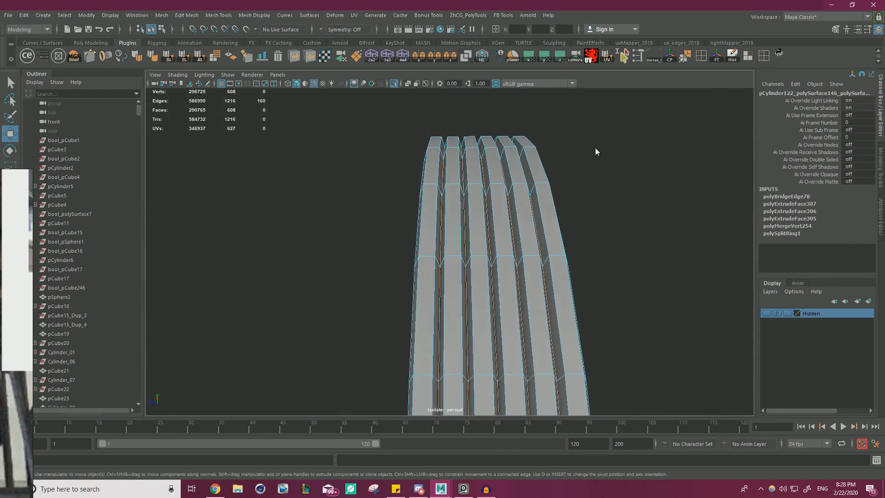
# Step: Preview the ribbed band smoothed and examine its ribs and inner side, turning off the wireframe overlay
pyautogui.moveTo(595, 149); pyautogui.dragTo(640, 134, button='right')
pyautogui.click(664, 159)
pyautogui.click(499, 191)
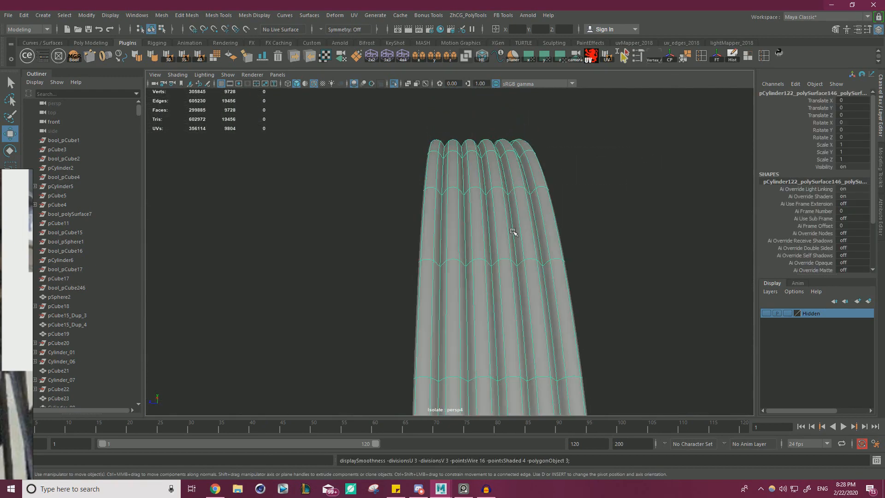
pyautogui.click(637, 194)
pyautogui.keyDown('alt'); pyautogui.moveTo(636, 193); pyautogui.dragTo(311, 199, button='right'); pyautogui.keyUp('alt')
pyautogui.keyDown('alt'); pyautogui.moveTo(310, 200); pyautogui.dragTo(697, 253); pyautogui.keyUp('alt')
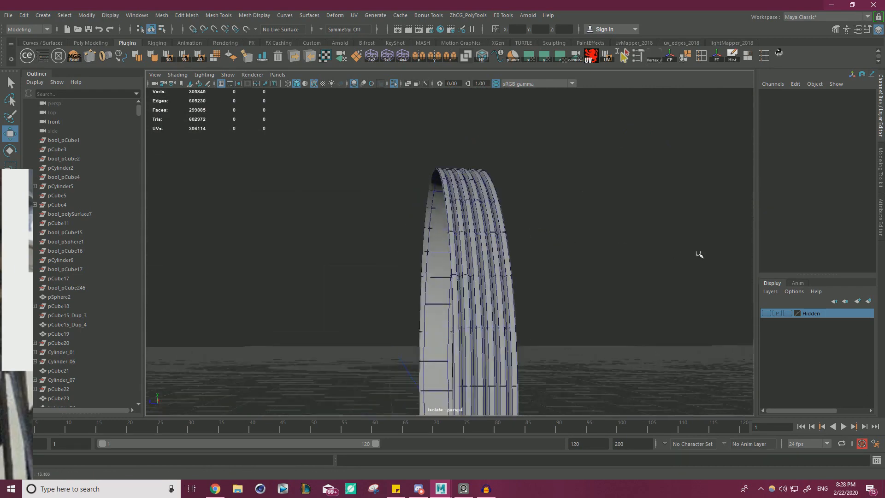
pyautogui.keyDown('alt'); pyautogui.moveTo(698, 253); pyautogui.dragTo(738, 259, button='right'); pyautogui.keyUp('alt')
pyautogui.click(315, 85)
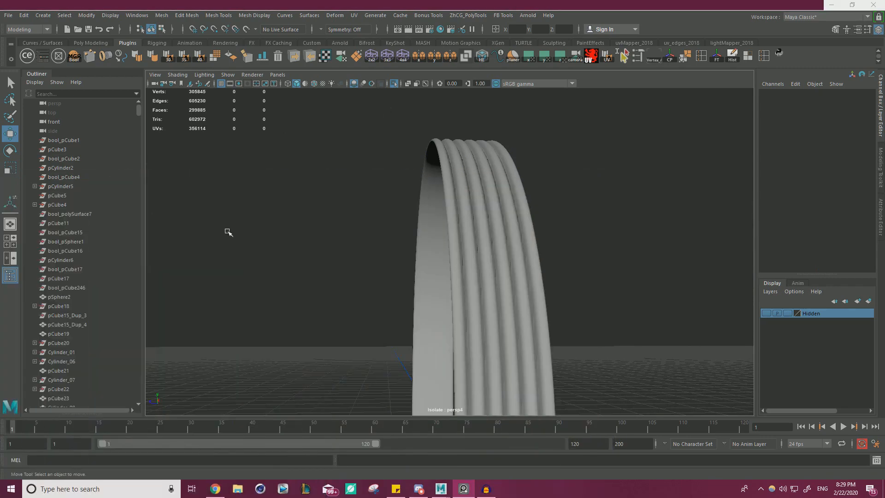
# Step: Compare the smoothed ribbed band with reference photo 7 and return the band to its unsmoothed display
pyautogui.keyDown('alt'); pyautogui.moveTo(228, 231); pyautogui.dragTo(435, 237); pyautogui.keyUp('alt')
pyautogui.keyDown('alt'); pyautogui.moveTo(435, 237); pyautogui.dragTo(518, 257, button='right'); pyautogui.keyUp('alt')
pyautogui.keyDown('alt'); pyautogui.moveTo(518, 257); pyautogui.dragTo(521, 229); pyautogui.keyUp('alt')
pyautogui.click(514, 247)
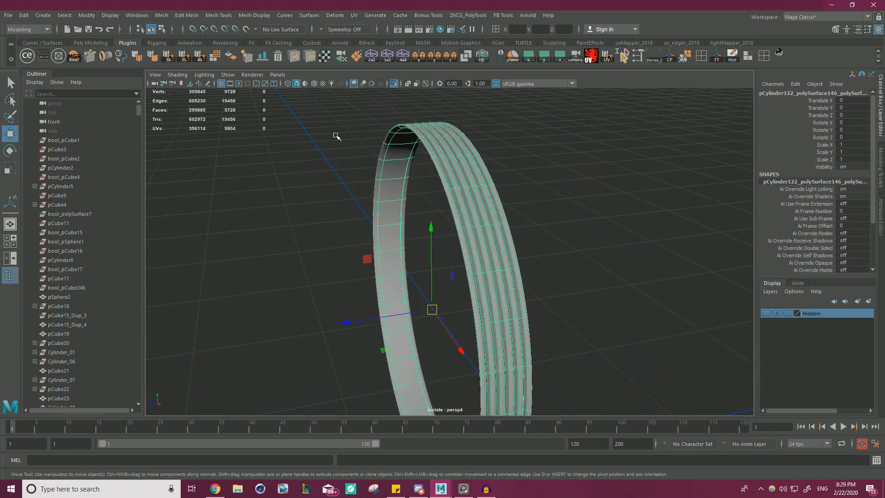
pyautogui.press('1')
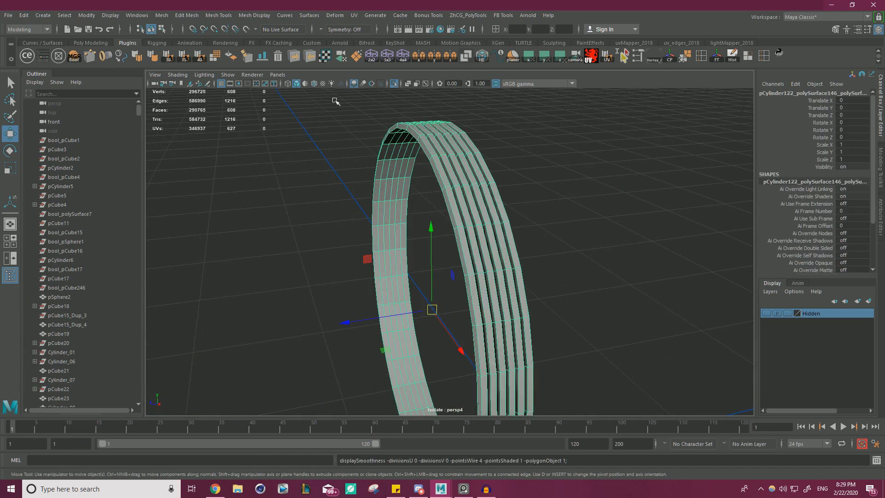
pyautogui.click(525, 144)
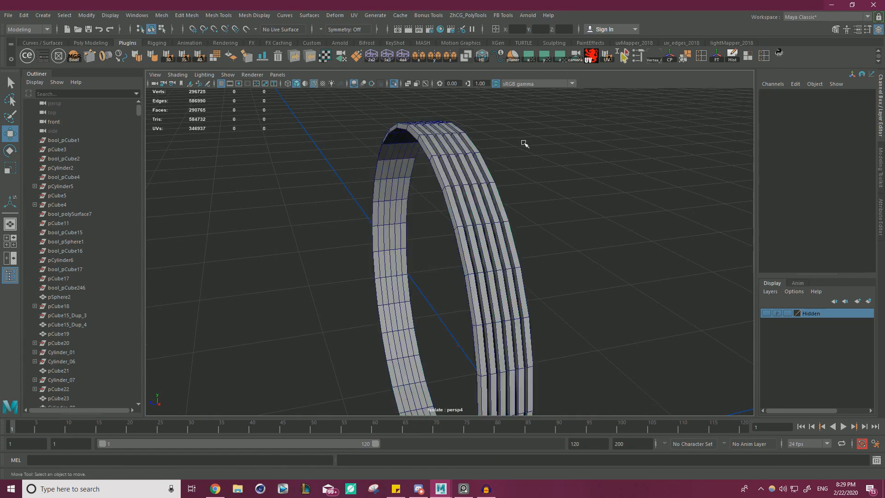
# Step: Colour the ribbed band green with ModIt and end its isolation to show the full model
pyautogui.click(439, 135)
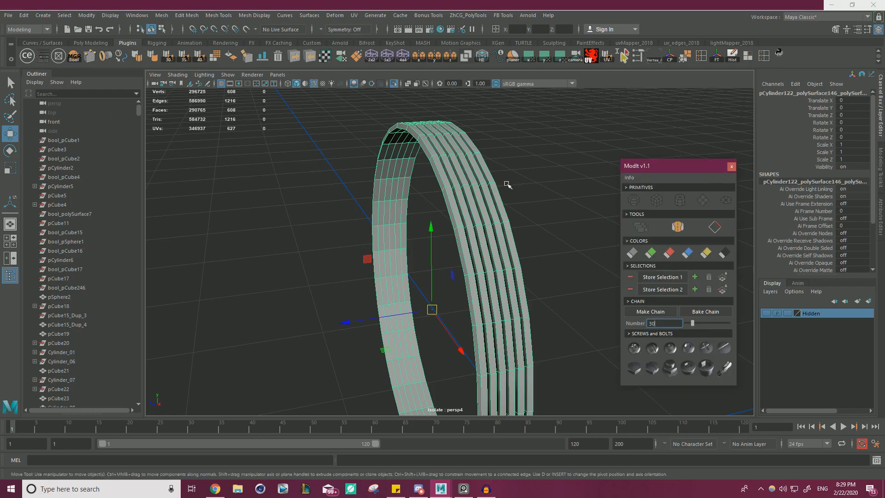
pyautogui.click(653, 253)
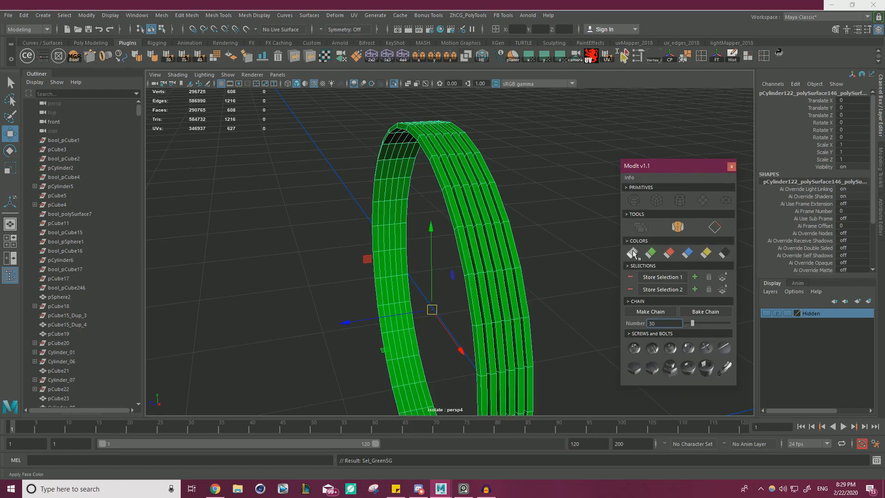
pyautogui.click(732, 166)
pyautogui.click(394, 84)
# Step: Close Maya's Output Window and examine how the green ribbed band sits on its wheel within the typewriter
pyautogui.keyDown('alt'); pyautogui.moveTo(445, 166); pyautogui.dragTo(341, 203, button='right'); pyautogui.keyUp('alt')
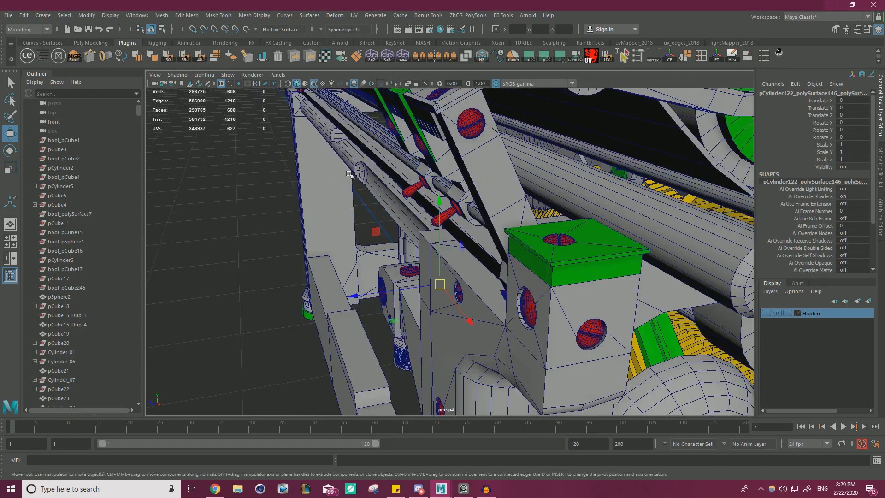
pyautogui.keyDown('alt'); pyautogui.moveTo(304, 226); pyautogui.dragTo(387, 214); pyautogui.keyUp('alt')
pyautogui.moveTo(442, 490)
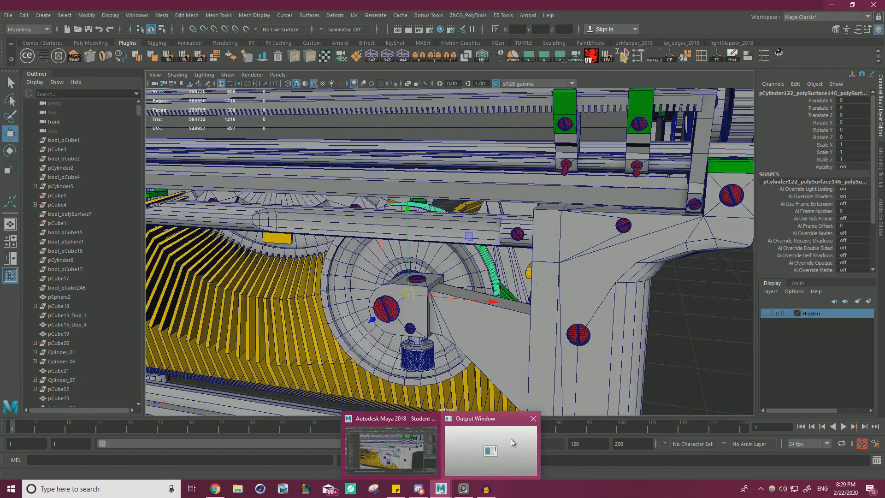
pyautogui.click(535, 420)
pyautogui.keyDown('alt'); pyautogui.moveTo(521, 323); pyautogui.dragTo(475, 322, button='right'); pyautogui.keyUp('alt')
pyautogui.keyDown('alt'); pyautogui.moveTo(451, 323); pyautogui.dragTo(507, 305); pyautogui.keyUp('alt')
pyautogui.moveTo(637, 243); pyautogui.dragTo(658, 210, button='right')
pyautogui.click(658, 232)
pyautogui.keyDown('alt'); pyautogui.moveTo(521, 200); pyautogui.dragTo(485, 197, button='right'); pyautogui.keyUp('alt')
pyautogui.keyDown('alt'); pyautogui.moveTo(600, 281); pyautogui.dragTo(733, 247); pyautogui.keyUp('alt')
pyautogui.keyDown('alt'); pyautogui.moveTo(516, 253); pyautogui.dragTo(604, 254, button='right'); pyautogui.keyUp('alt')
pyautogui.keyDown('alt'); pyautogui.moveTo(443, 245); pyautogui.dragTo(519, 275); pyautogui.keyUp('alt')
pyautogui.keyDown('alt'); pyautogui.moveTo(518, 276); pyautogui.dragTo(549, 231, button='middle'); pyautogui.keyUp('alt')
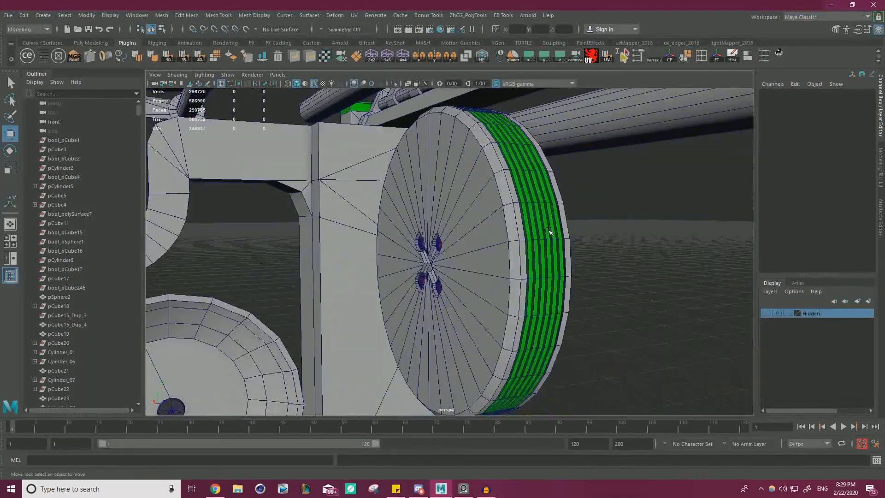
# Step: Examine the reference photo of the Underwood rod with its two rollers, and the matching rod above the model's platen
pyautogui.keyDown('alt'); pyautogui.moveTo(549, 231); pyautogui.dragTo(355, 254); pyautogui.keyUp('alt')
pyautogui.scroll(-4, 355, 254)
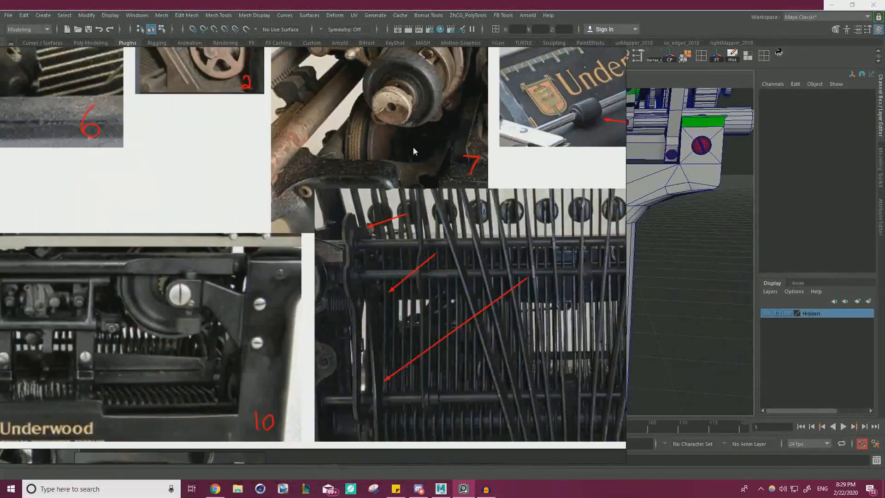
pyautogui.scroll(-3, 413, 147)
pyautogui.moveTo(548, 138); pyautogui.dragTo(351, 260, button='middle')
pyautogui.scroll(7, 350, 258)
pyautogui.scroll(2, 262, 245)
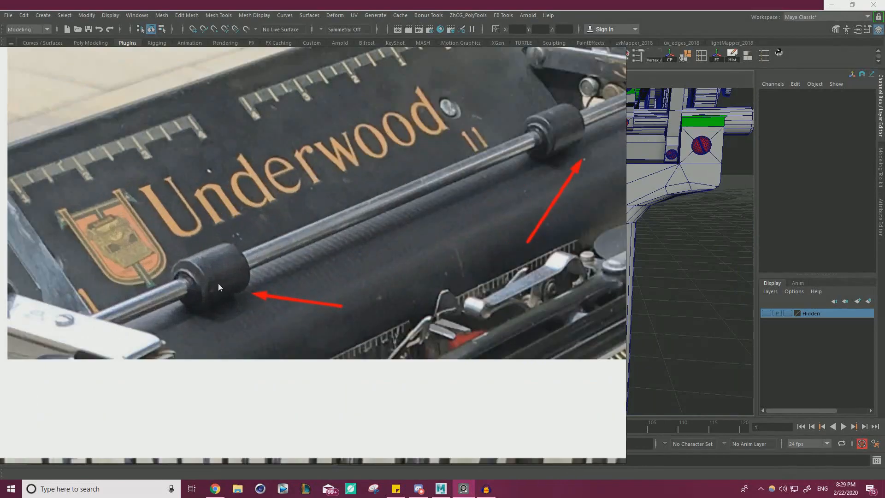
pyautogui.moveTo(217, 283); pyautogui.dragTo(149, 309, button='middle')
pyautogui.moveTo(298, 239); pyautogui.dragTo(0, 267, button='right')
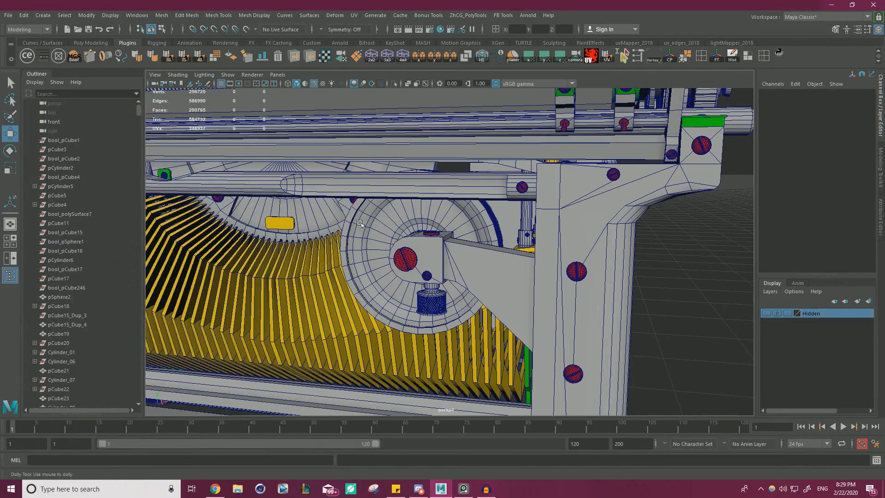
pyautogui.moveTo(517, 221)
pyautogui.keyDown('alt'); pyautogui.mouseDown()
pyautogui.moveTo(328, 238)
pyautogui.moveTo(519, 206)
pyautogui.mouseUp(); pyautogui.keyUp('alt')
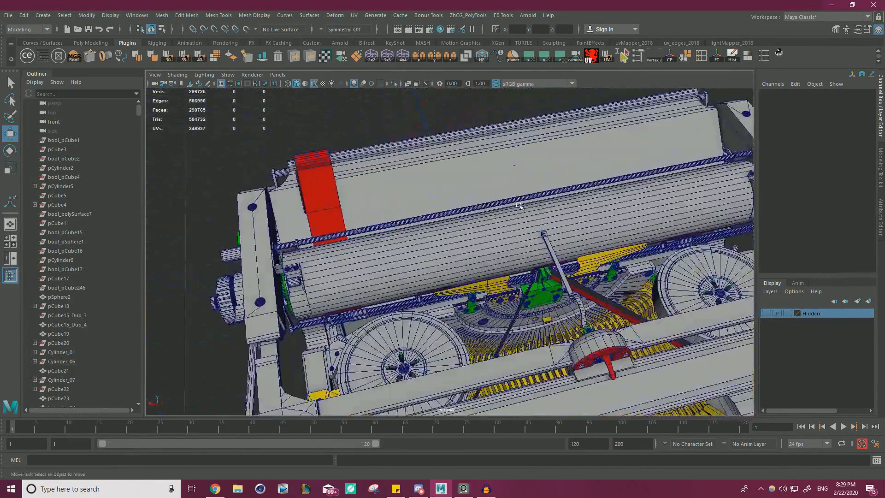
pyautogui.keyDown('alt'); pyautogui.moveTo(373, 228); pyautogui.dragTo(231, 217, button='right'); pyautogui.keyUp('alt')
pyautogui.keyDown('alt'); pyautogui.moveTo(446, 180); pyautogui.dragTo(526, 173); pyautogui.keyUp('alt')
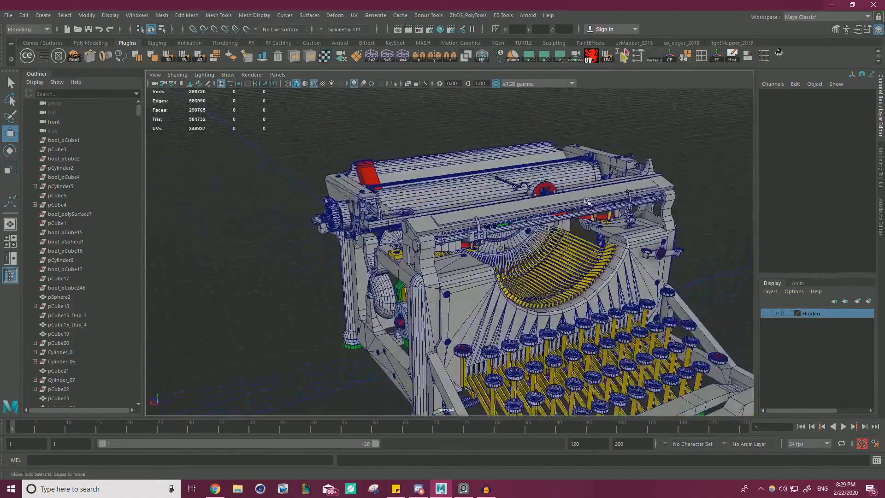
pyautogui.keyDown('alt'); pyautogui.moveTo(389, 188); pyautogui.dragTo(710, 207, button='right'); pyautogui.keyUp('alt')
pyautogui.keyDown('alt'); pyautogui.moveTo(465, 185); pyautogui.dragTo(455, 262); pyautogui.keyUp('alt')
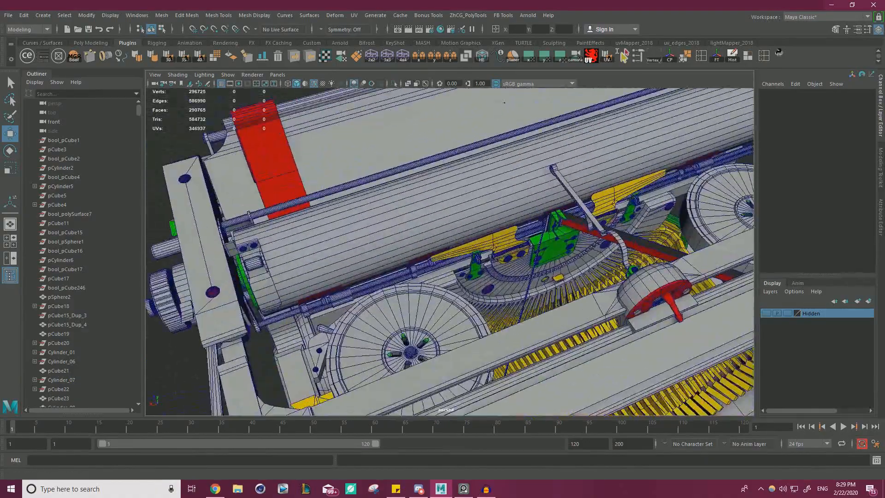
# Step: Shrink the reference board window and frame the photo of the two rollers on the rod so it sits beside the model
pyautogui.moveTo(0, 254); pyautogui.dragTo(444, 322, button='right')
pyautogui.scroll(-3, 434, 302)
pyautogui.moveTo(415, 298); pyautogui.dragTo(514, 225, button='middle')
pyautogui.moveTo(513, 226); pyautogui.dragTo(256, 370, button='right')
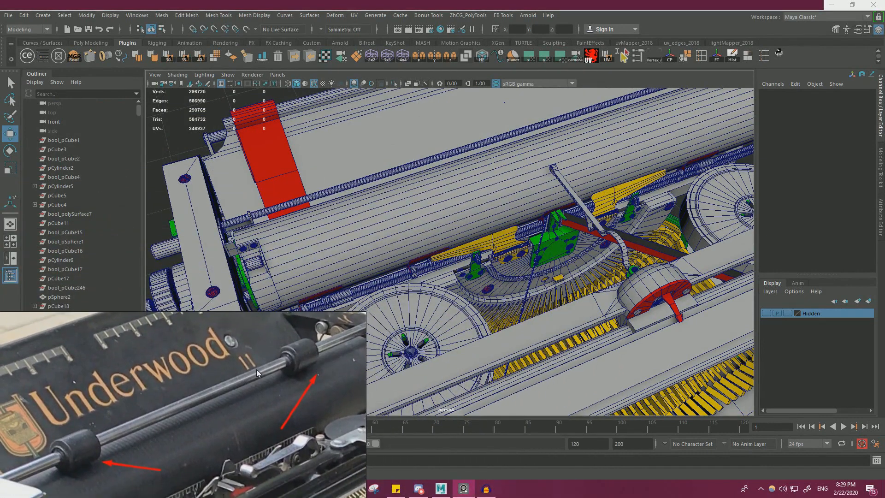
pyautogui.scroll(7, 304, 344)
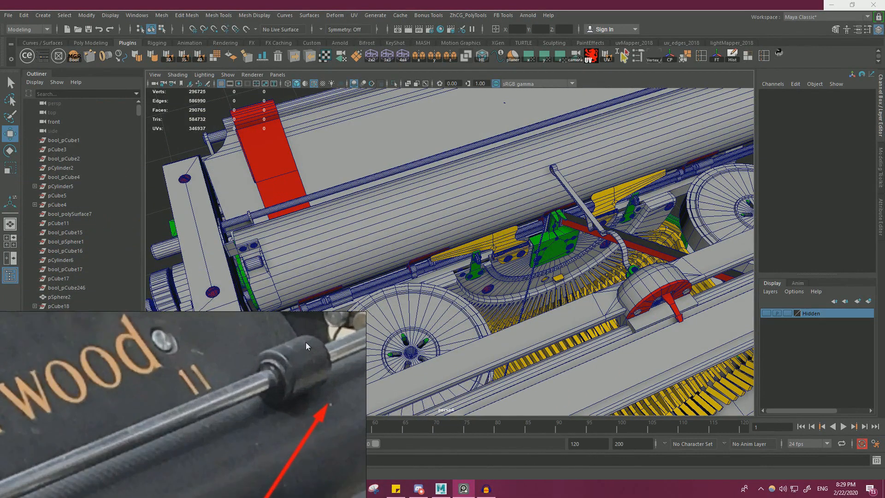
pyautogui.scroll(-6, 274, 386)
pyautogui.moveTo(165, 395); pyautogui.dragTo(232, 392, button='middle')
pyautogui.scroll(-2, 222, 343)
pyautogui.moveTo(310, 361); pyautogui.dragTo(297, 380, button='right')
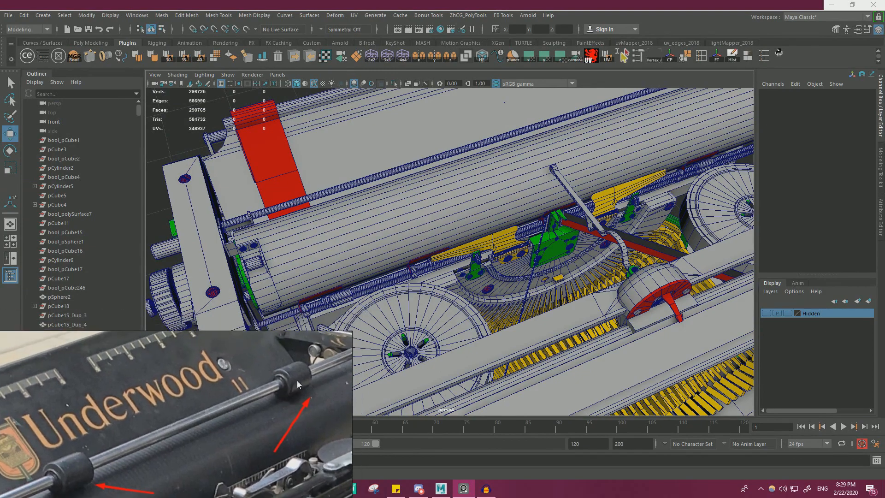
# Step: Duplicate the thin rod above the platen, centre the copy's pivot and freeze its transformations
pyautogui.keyDown('alt'); pyautogui.moveTo(479, 249); pyautogui.dragTo(397, 258, button='right'); pyautogui.keyUp('alt')
pyautogui.keyDown('alt'); pyautogui.moveTo(397, 258); pyautogui.dragTo(415, 240); pyautogui.keyUp('alt')
pyautogui.keyDown('alt'); pyautogui.moveTo(415, 240); pyautogui.dragTo(462, 231, button='right'); pyautogui.keyUp('alt')
pyautogui.keyDown('alt'); pyautogui.moveTo(369, 184); pyautogui.dragTo(469, 238, button='middle'); pyautogui.keyUp('alt')
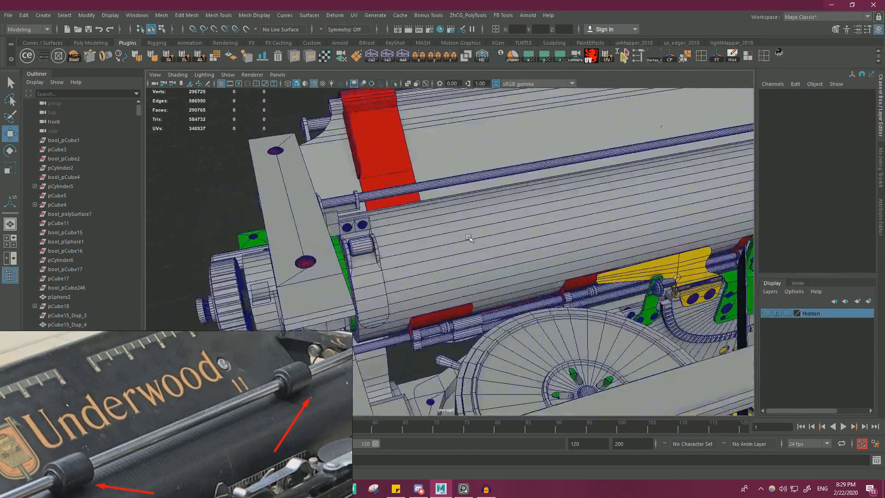
pyautogui.click(399, 186)
pyautogui.press('f')
pyautogui.scroll(4, 512, 217)
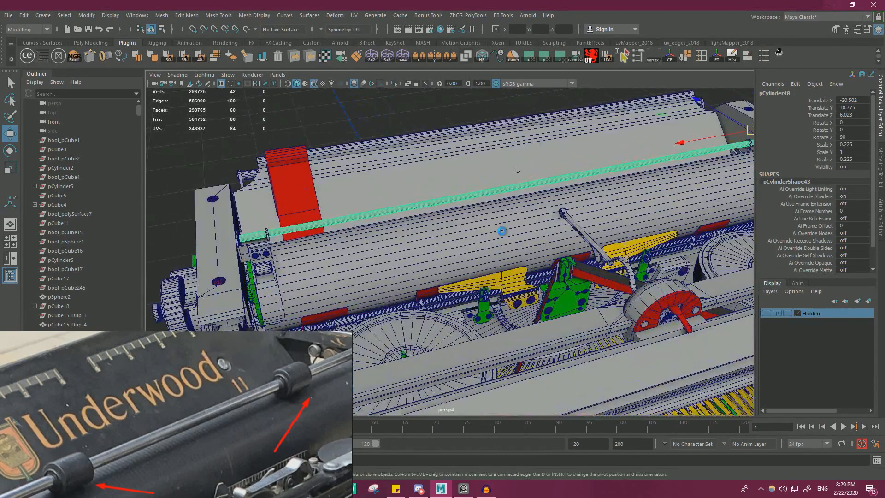
pyautogui.hotkey('ctrl', 'd')
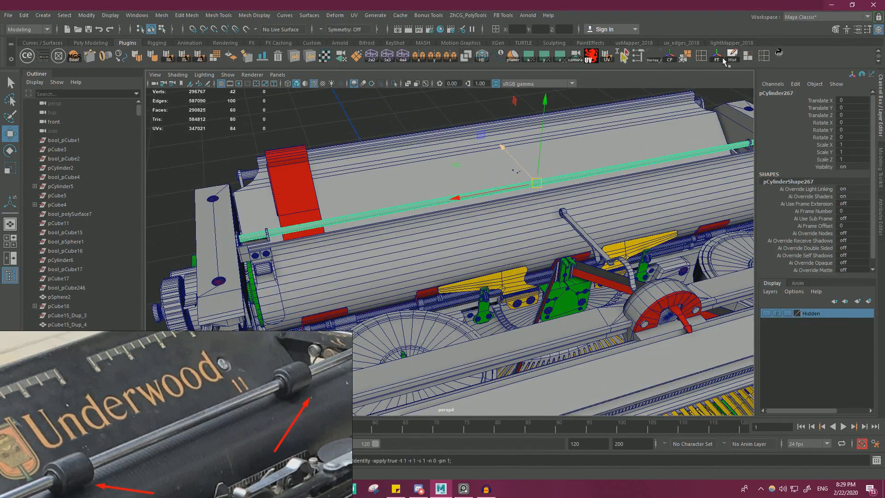
# Step: Scale the duplicated rod into a short, thick roller, with about 0.044 in X and 2.34 in Y and Z
pyautogui.press('r')
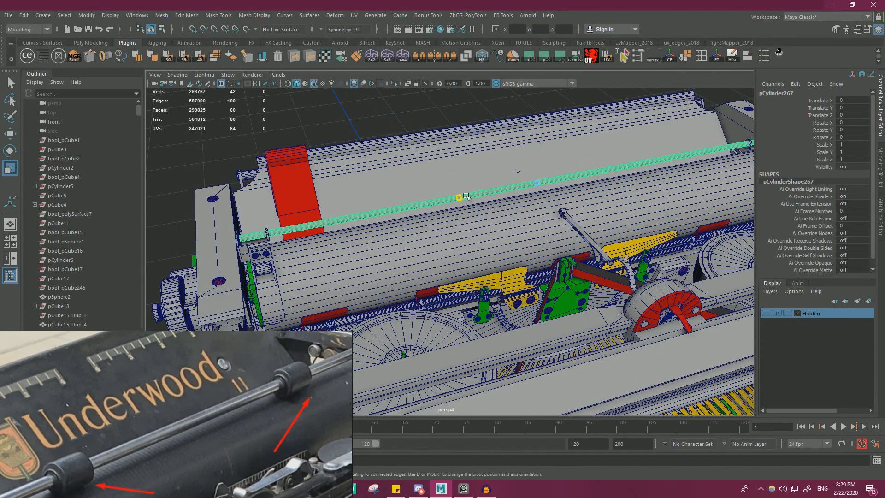
pyautogui.moveTo(467, 198); pyautogui.dragTo(545, 184)
pyautogui.press('f')
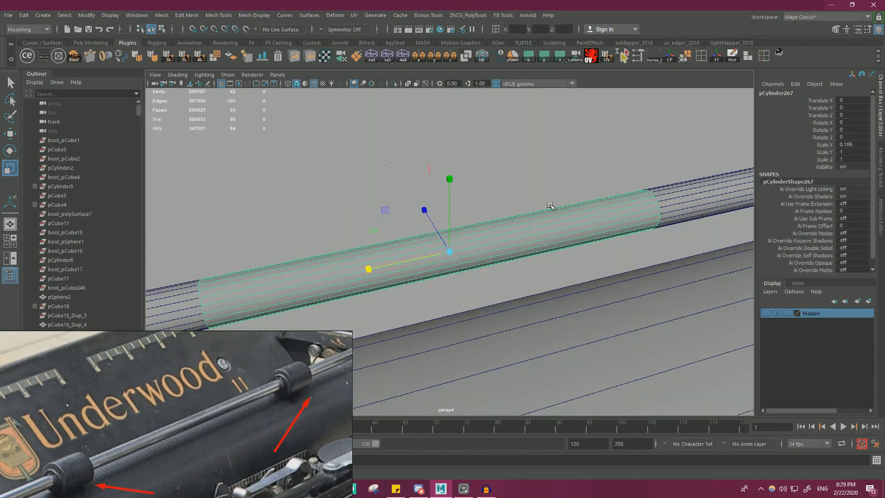
pyautogui.keyDown('alt'); pyautogui.moveTo(601, 193); pyautogui.dragTo(532, 223); pyautogui.keyUp('alt')
pyautogui.moveTo(397, 196); pyautogui.dragTo(434, 263)
pyautogui.press('f')
pyautogui.scroll(-4, 419, 253)
pyautogui.keyDown('alt'); pyautogui.moveTo(492, 250); pyautogui.dragTo(417, 266); pyautogui.keyUp('alt')
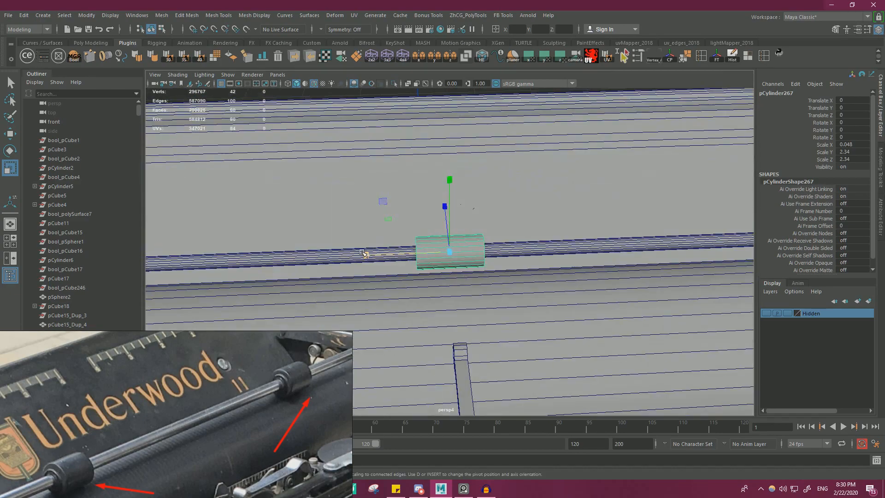
pyautogui.moveTo(363, 254); pyautogui.dragTo(376, 255)
# Step: Refine the roller's proportions to a scale of about 0.045 in X and 2.887 in Y and Z
pyautogui.keyDown('alt'); pyautogui.moveTo(410, 302); pyautogui.dragTo(650, 287); pyautogui.keyUp('alt')
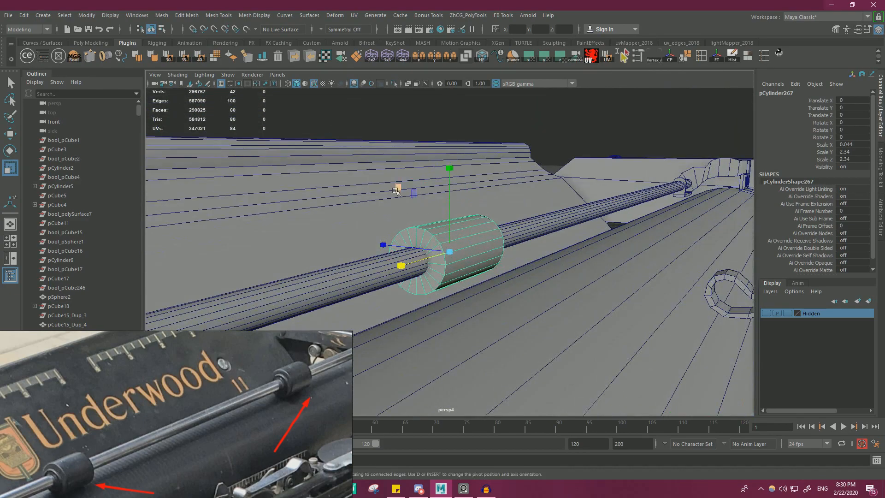
pyautogui.moveTo(404, 195)
pyautogui.keyDown('alt'); pyautogui.mouseDown()
pyautogui.moveTo(498, 192)
pyautogui.moveTo(387, 185)
pyautogui.moveTo(377, 175)
pyautogui.moveTo(399, 197)
pyautogui.mouseUp(); pyautogui.keyUp('alt')
pyautogui.keyDown('alt'); pyautogui.moveTo(573, 286); pyautogui.dragTo(464, 283, button='right'); pyautogui.keyUp('alt')
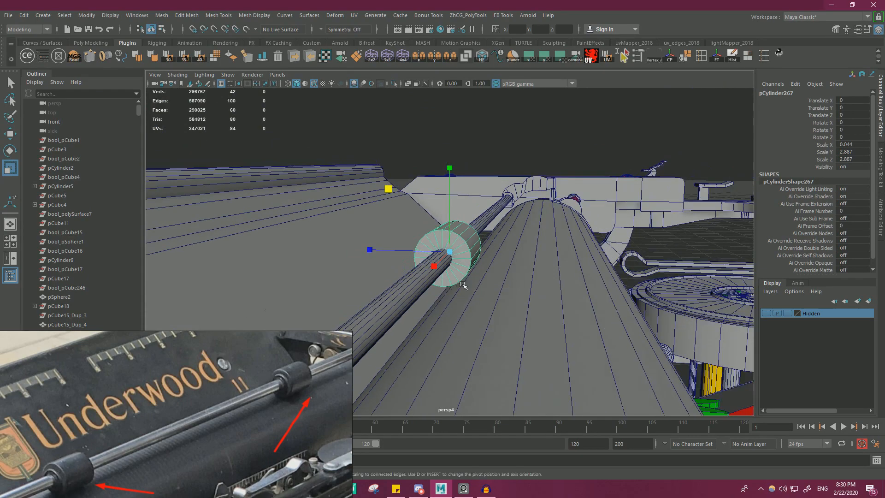
pyautogui.keyDown('alt'); pyautogui.moveTo(465, 283); pyautogui.dragTo(345, 316); pyautogui.keyUp('alt')
pyautogui.moveTo(367, 253); pyautogui.dragTo(381, 253)
pyautogui.press('w')
pyautogui.keyDown('alt'); pyautogui.moveTo(556, 259); pyautogui.dragTo(415, 258, button='right'); pyautogui.keyUp('alt')
pyautogui.press('r')
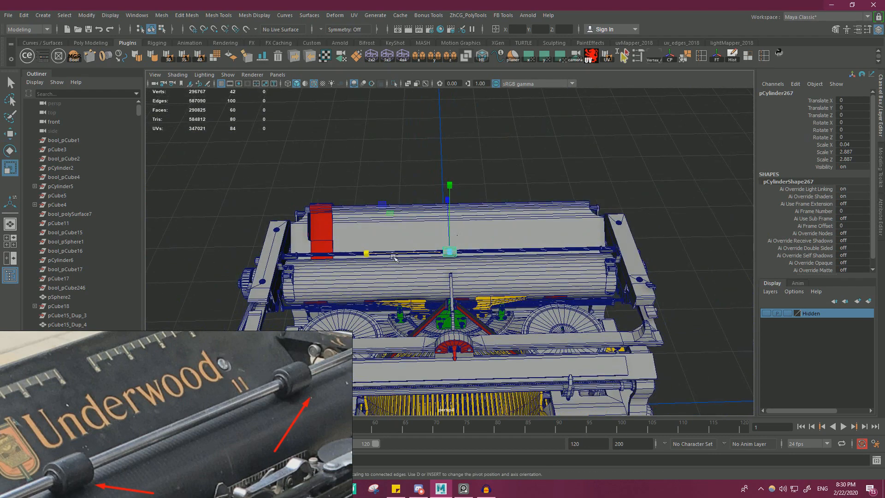
pyautogui.moveTo(394, 258); pyautogui.dragTo(392, 253)
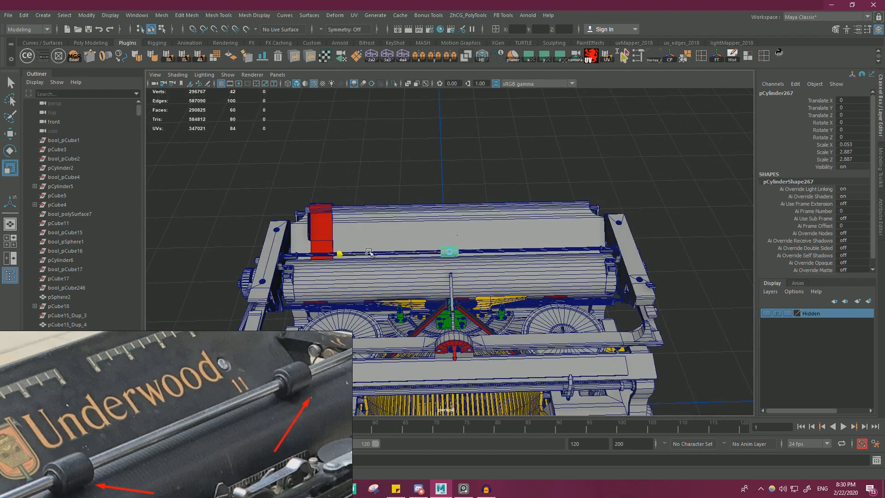
# Step: Move the roller along the rod to a Translate X of about -14.905
pyautogui.press('w')
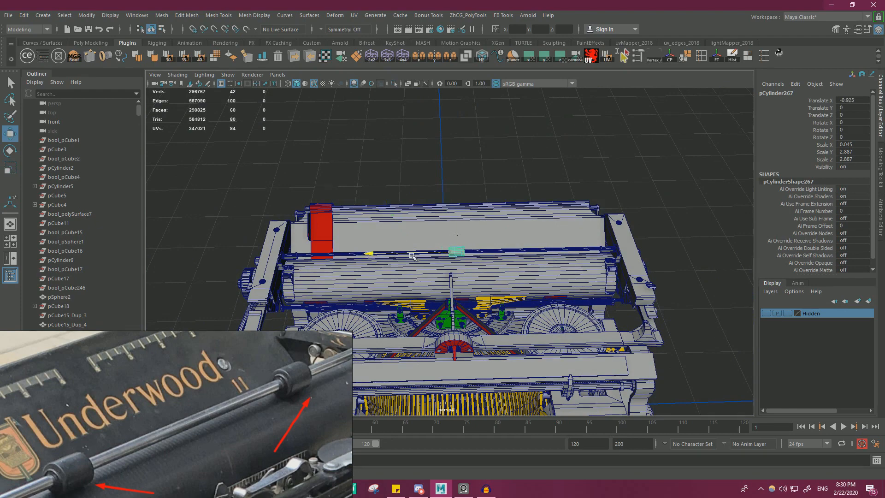
pyautogui.moveTo(396, 255); pyautogui.dragTo(518, 262)
pyautogui.press('f')
pyautogui.scroll(-5, 433, 236)
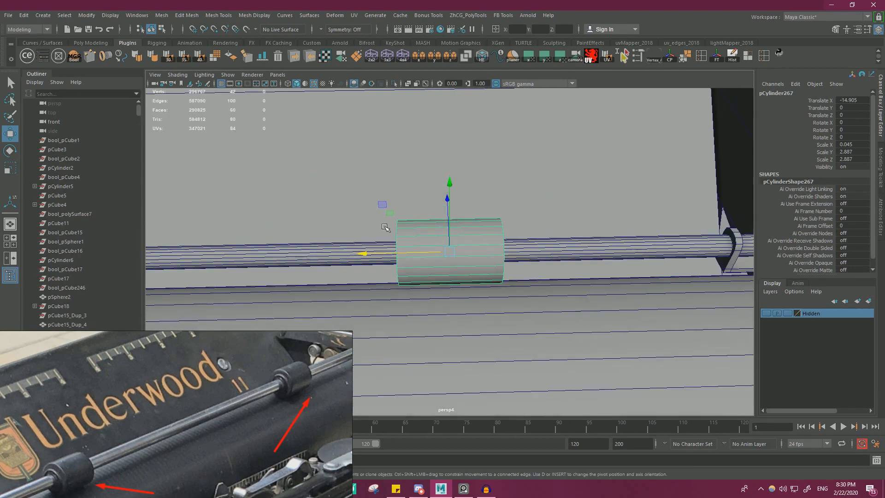
# Step: Extrude the roller's end cap faces, scale them inward to about the rod's diameter, and delete the inner faces
pyautogui.scroll(4, 555, 240)
pyautogui.keyDown('alt'); pyautogui.moveTo(433, 236); pyautogui.dragTo(560, 207); pyautogui.keyUp('alt')
pyautogui.scroll(-5, 477, 213)
pyautogui.keyDown('alt'); pyautogui.moveTo(454, 244); pyautogui.dragTo(476, 222); pyautogui.keyUp('alt')
pyautogui.scroll(5, 472, 230)
pyautogui.moveTo(484, 238); pyautogui.dragTo(485, 271, button='right')
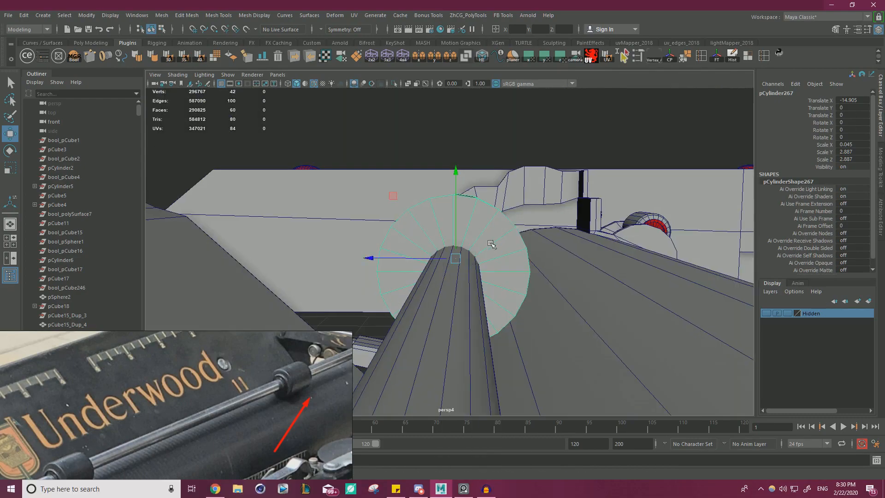
pyautogui.keyDown('alt'); pyautogui.moveTo(497, 244); pyautogui.dragTo(503, 184, button='middle'); pyautogui.keyUp('alt')
pyautogui.moveTo(475, 184); pyautogui.dragTo(469, 181)
pyautogui.scroll(-4, 464, 180)
pyautogui.moveTo(452, 177)
pyautogui.keyDown('alt'); pyautogui.mouseDown()
pyautogui.moveTo(253, 194)
pyautogui.moveTo(455, 201)
pyautogui.moveTo(466, 187)
pyautogui.mouseUp(); pyautogui.keyUp('alt')
pyautogui.scroll(3, 466, 187)
pyautogui.hotkey('ctrl', 'e')
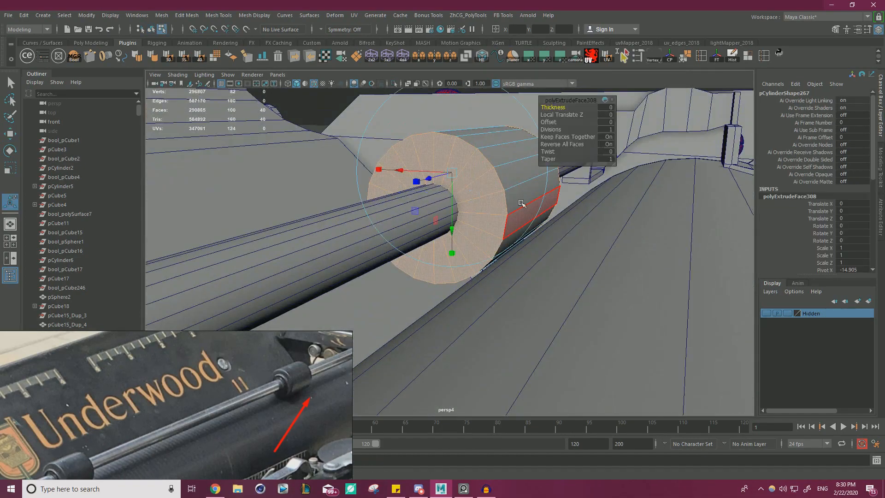
pyautogui.moveTo(416, 131); pyautogui.dragTo(423, 153)
pyautogui.press('Delete')
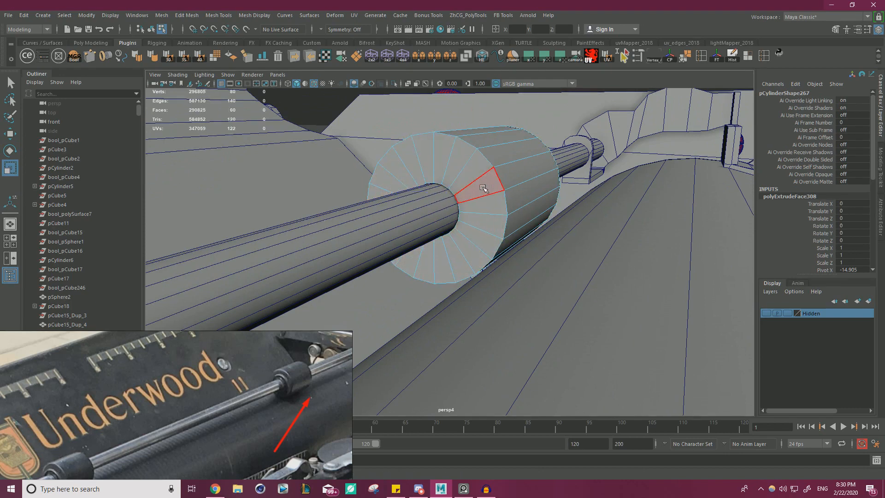
# Step: Bridge the open inner edge loops at both ends of the roller to form a bore around the rod
pyautogui.moveTo(480, 186); pyautogui.dragTo(479, 160, button='right')
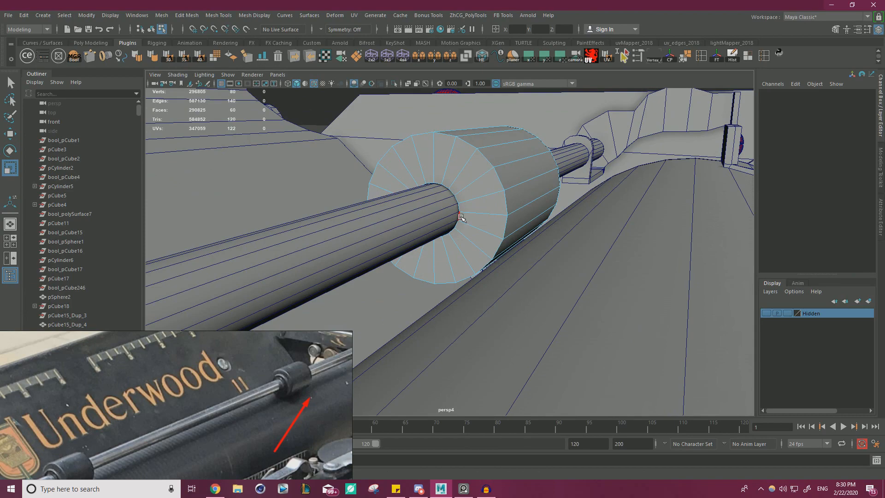
pyautogui.doubleClick(461, 216)
pyautogui.keyDown('alt'); pyautogui.moveTo(461, 216); pyautogui.dragTo(502, 213); pyautogui.keyUp('alt')
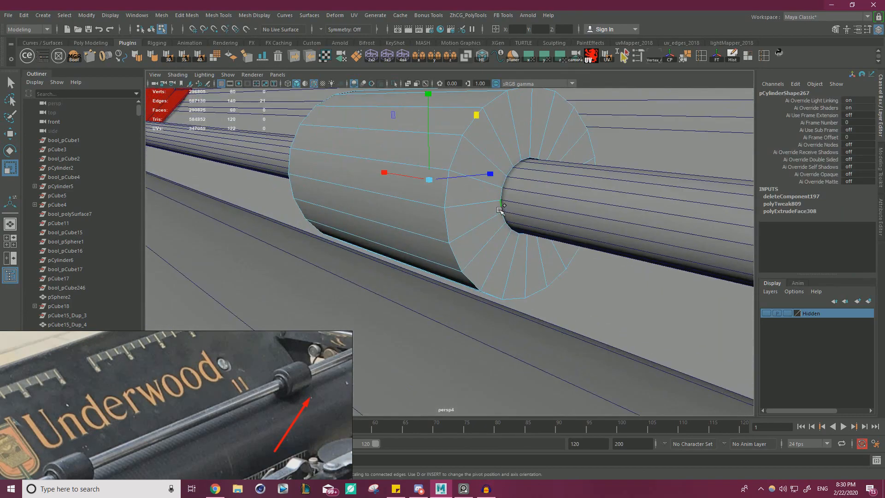
pyautogui.keyDown('shift'); pyautogui.doubleClick(502, 205); pyautogui.keyUp('shift')
pyautogui.keyDown('shift'); pyautogui.rightClick(461, 199); pyautogui.keyUp('shift')
pyautogui.click(456, 308)
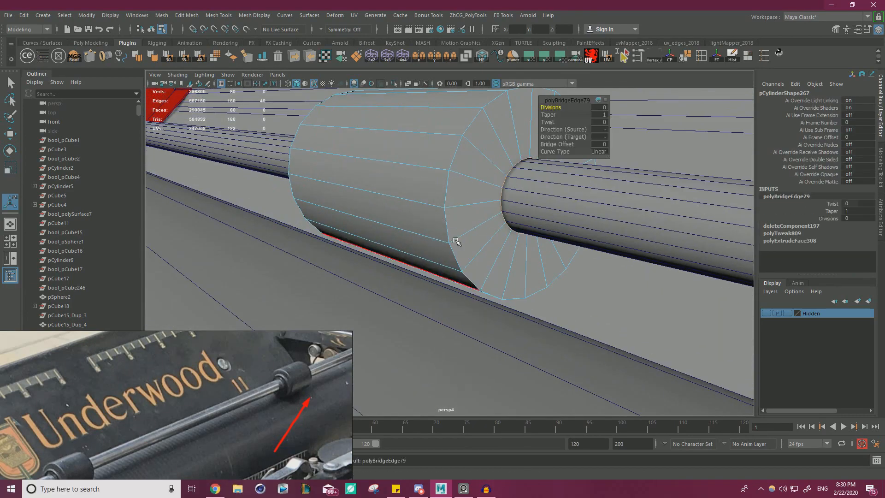
# Step: Isolate the roller to examine its bore from both ends, and bring the full model back into view
pyautogui.moveTo(470, 207); pyautogui.dragTo(516, 171, button='right')
pyautogui.press('w')
pyautogui.click(395, 84)
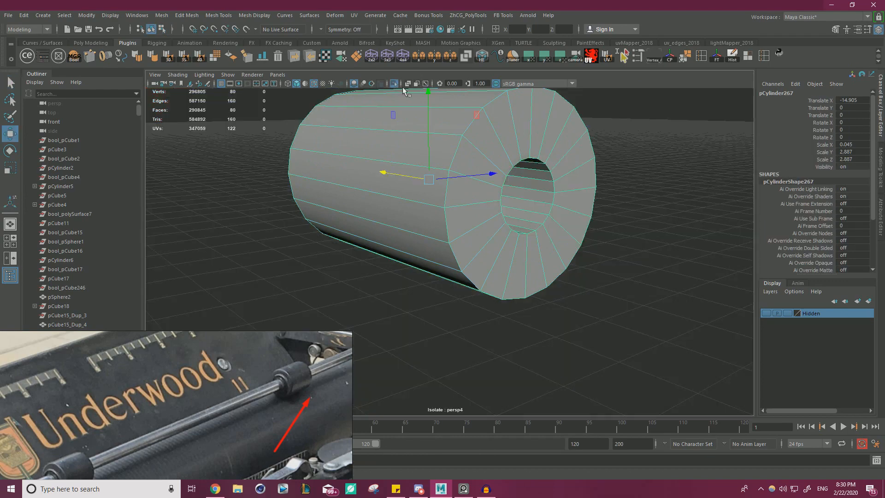
pyautogui.keyDown('alt'); pyautogui.moveTo(438, 115); pyautogui.dragTo(393, 84); pyautogui.keyUp('alt')
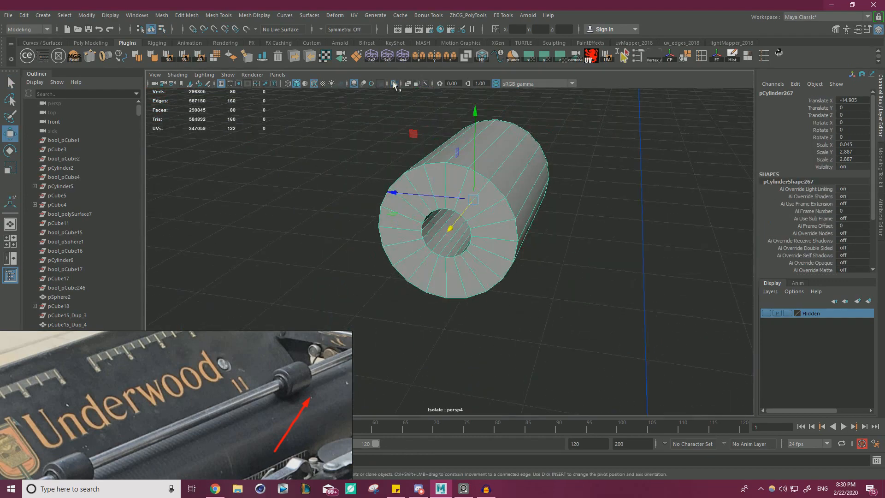
pyautogui.click(394, 83)
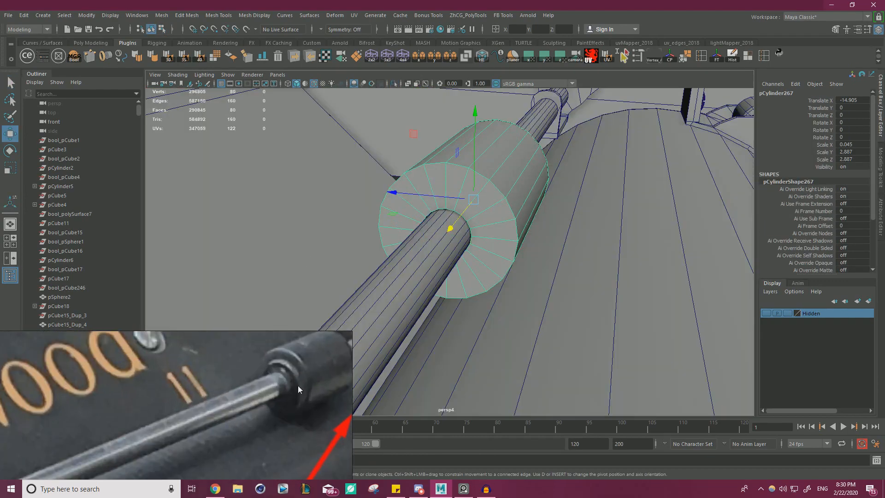
# Step: Insert an edge loop around the middle of the cap face at each end of the roller
pyautogui.keyDown('alt'); pyautogui.moveTo(471, 239); pyautogui.dragTo(508, 237, button='right'); pyautogui.keyUp('alt')
pyautogui.keyDown('alt'); pyautogui.moveTo(508, 238); pyautogui.dragTo(500, 248, button='middle'); pyautogui.keyUp('alt')
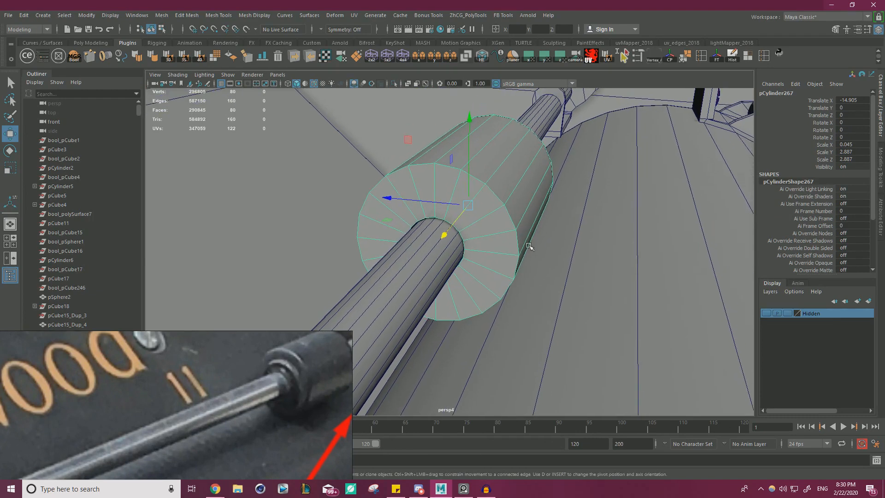
pyautogui.keyDown('alt'); pyautogui.moveTo(529, 246); pyautogui.dragTo(563, 250, button='right'); pyautogui.keyUp('alt')
pyautogui.hotkey('ctrl', 'shift', 'x')
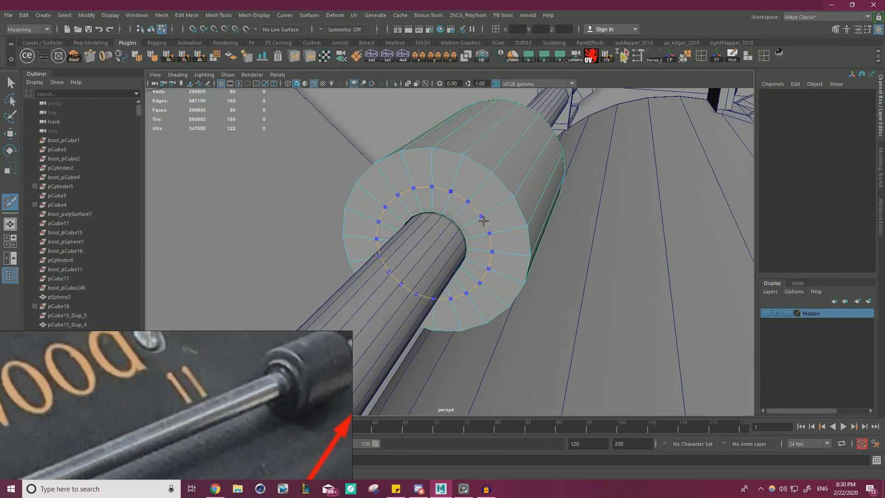
pyautogui.keyDown('ctrl'); pyautogui.click(487, 215); pyautogui.keyUp('ctrl')
pyautogui.keyDown('alt'); pyautogui.moveTo(488, 214); pyautogui.dragTo(433, 186); pyautogui.keyUp('alt')
pyautogui.keyDown('ctrl'); pyautogui.click(433, 187); pyautogui.keyUp('ctrl')
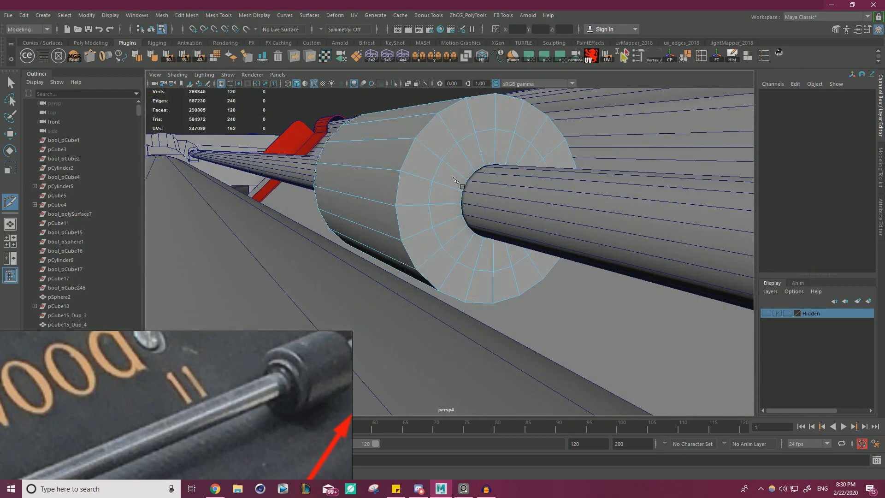
# Step: Select the new edge loops on both roller caps and scale them inward slightly toward the rod
pyautogui.press('w')
pyautogui.moveTo(439, 171); pyautogui.dragTo(439, 144, button='right')
pyautogui.doubleClick(435, 169)
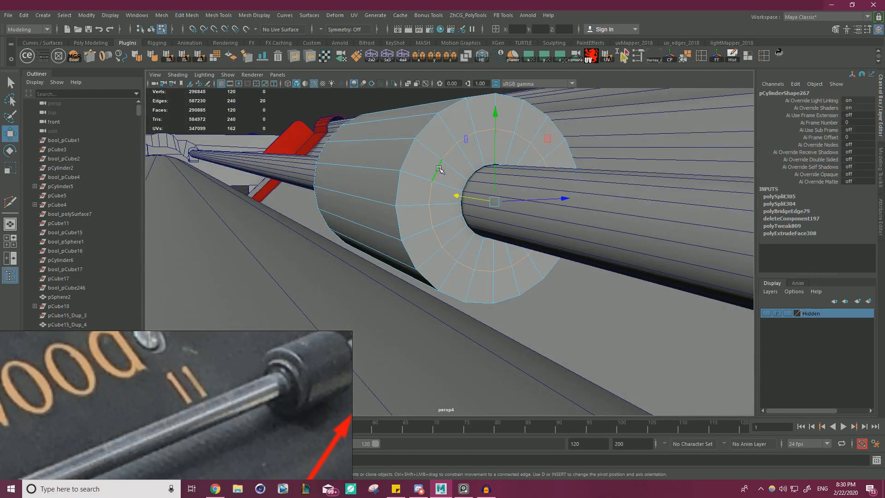
pyautogui.keyDown('alt'); pyautogui.moveTo(435, 169); pyautogui.dragTo(535, 205); pyautogui.keyUp('alt')
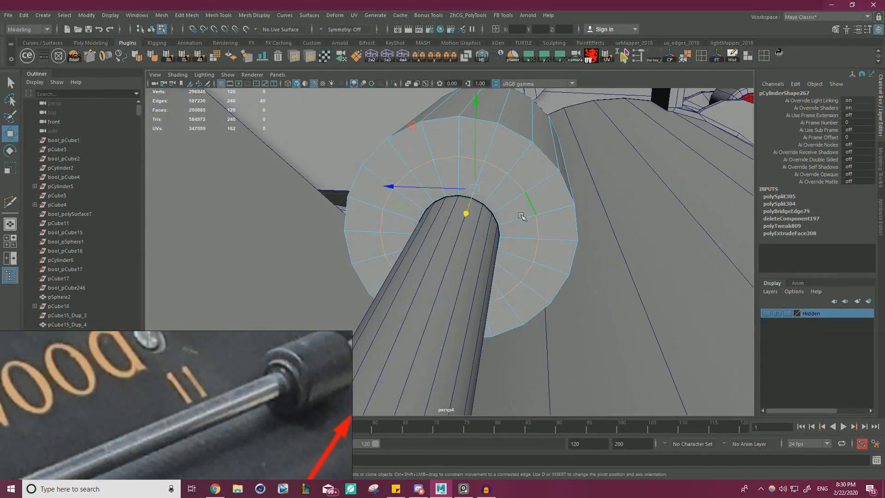
pyautogui.press('r')
pyautogui.moveTo(411, 126); pyautogui.dragTo(414, 131)
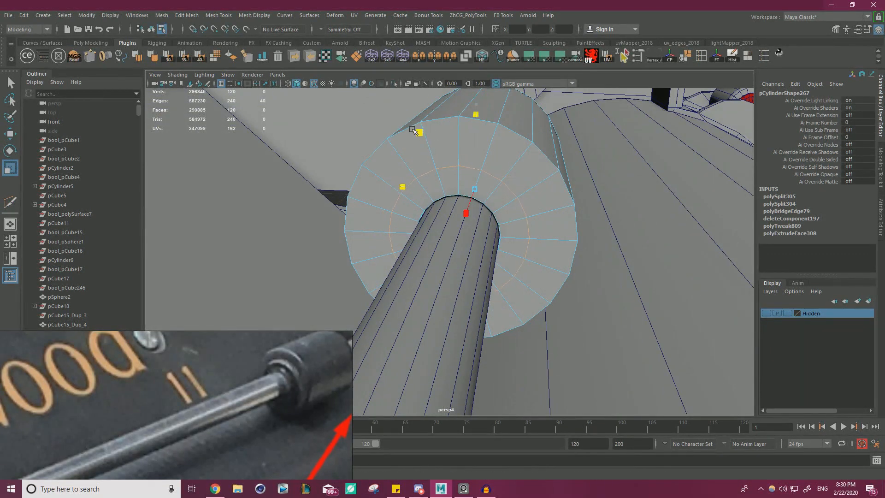
# Step: Extrude the inner ring of faces on both roller caps with a thickness of 0.1 to form collars
pyautogui.moveTo(511, 202); pyautogui.dragTo(512, 216, button='right')
pyautogui.click(503, 200)
pyautogui.keyDown('shift'); pyautogui.doubleClick(510, 211); pyautogui.keyUp('shift')
pyautogui.keyDown('alt'); pyautogui.moveTo(512, 212); pyautogui.dragTo(338, 223); pyautogui.keyUp('alt')
pyautogui.keyDown('alt'); pyautogui.moveTo(338, 223); pyautogui.dragTo(470, 240, button='right'); pyautogui.keyUp('alt')
pyautogui.keyDown('shift'); pyautogui.click(465, 220); pyautogui.keyUp('shift')
pyautogui.keyDown('shift'); pyautogui.doubleClick(451, 232); pyautogui.keyUp('shift')
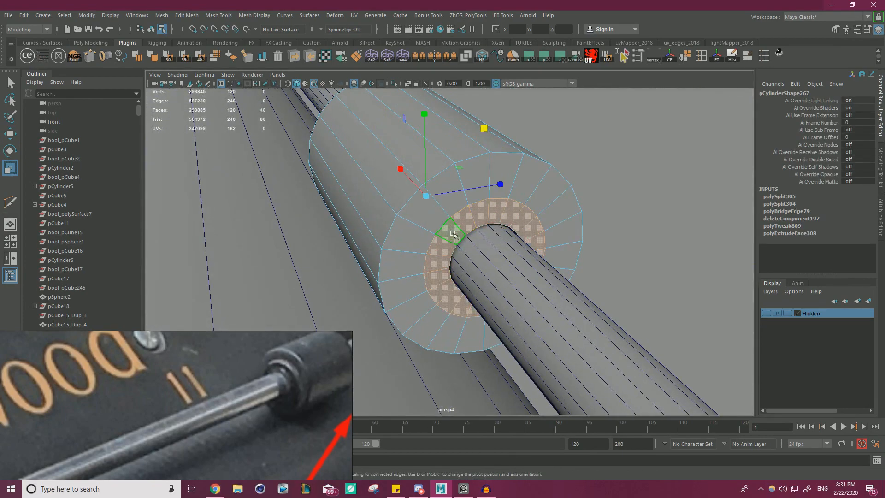
pyautogui.hotkey('ctrl', 'e')
pyautogui.moveTo(552, 107); pyautogui.dragTo(553, 107)
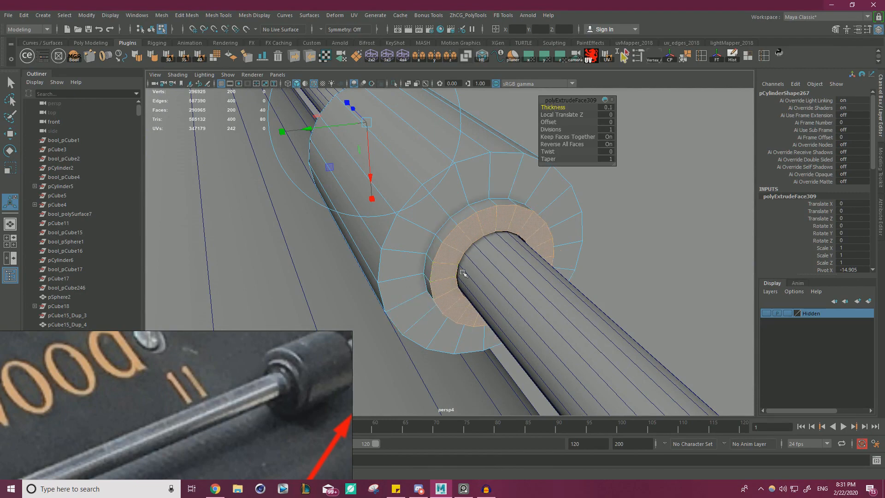
# Step: Select the side faces of both collars and scale them outward slightly around the rod
pyautogui.click(465, 211)
pyautogui.keyDown('shift'); pyautogui.doubleClick(450, 227); pyautogui.keyUp('shift')
pyautogui.scroll(-3, 445, 230)
pyautogui.keyDown('alt'); pyautogui.moveTo(341, 245); pyautogui.dragTo(428, 229); pyautogui.keyUp('alt')
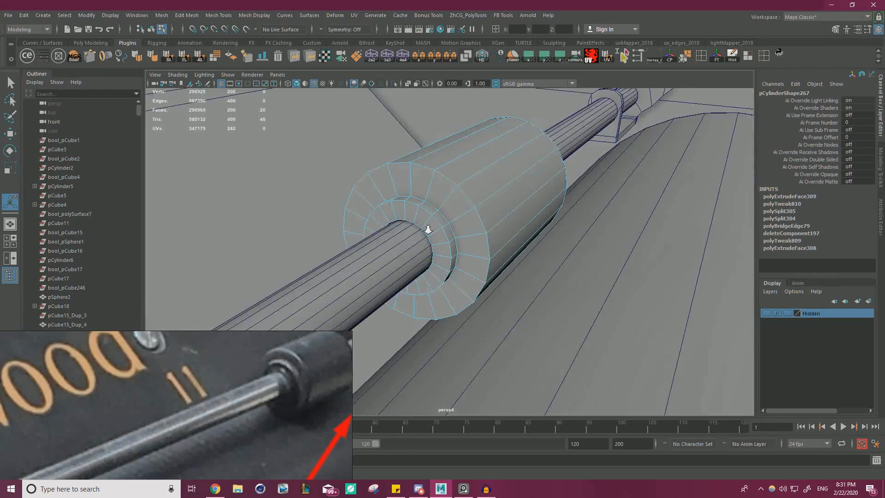
pyautogui.scroll(3, 430, 227)
pyautogui.click(462, 177)
pyautogui.press('r')
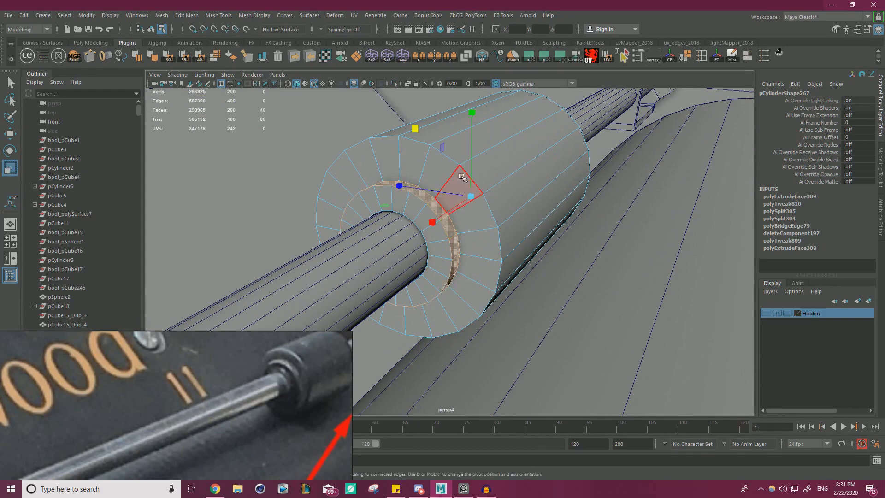
pyautogui.moveTo(414, 127)
pyautogui.mouseDown()
pyautogui.moveTo(408, 115)
pyautogui.moveTo(413, 122)
pyautogui.mouseUp()
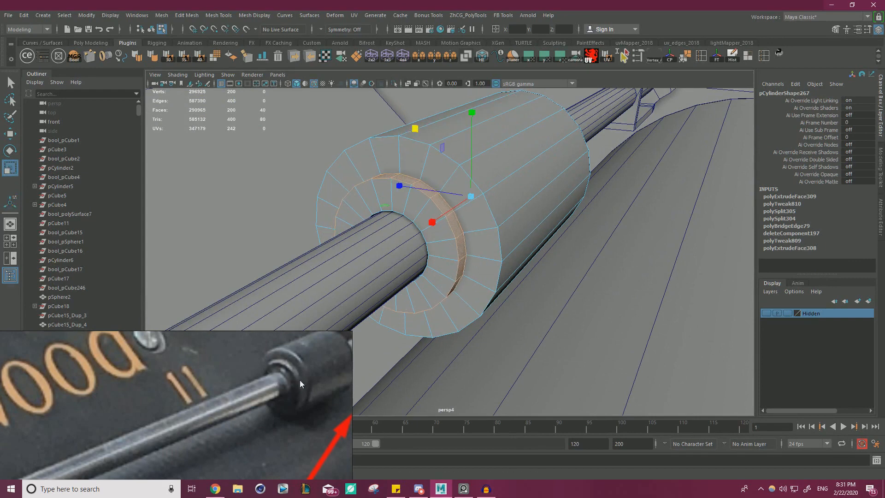
# Step: Insert an edge loop near the outer edge of the collar's front face at each end of the roller
pyautogui.scroll(3, 449, 215)
pyautogui.hotkey('ctrl', 'shift', 'x')
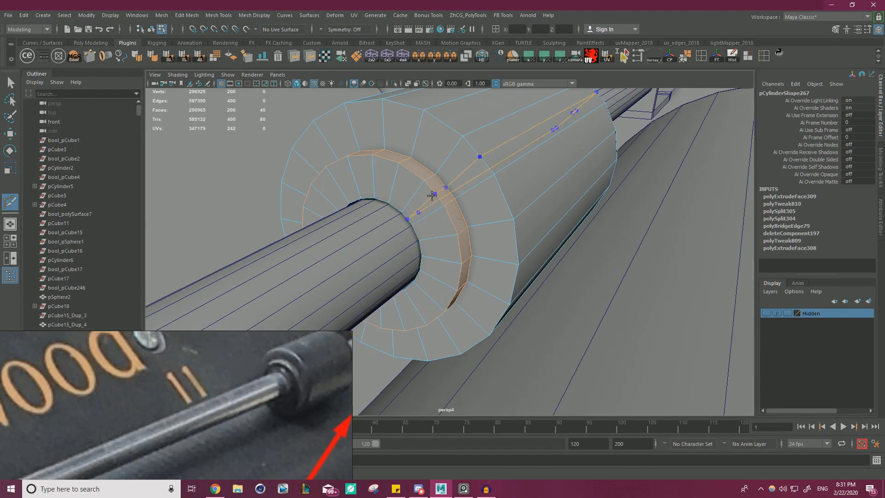
pyautogui.keyDown('ctrl'); pyautogui.click(422, 190); pyautogui.keyUp('ctrl')
pyautogui.scroll(-2, 480, 219)
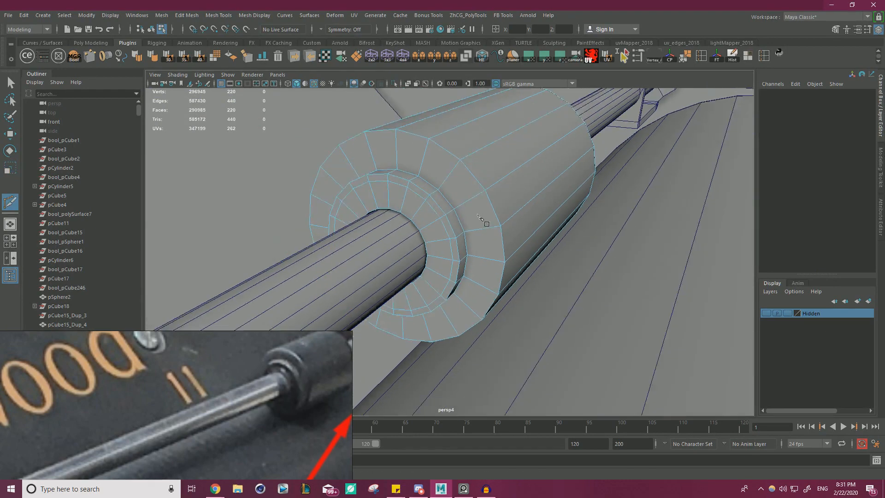
pyautogui.keyDown('alt'); pyautogui.moveTo(484, 221); pyautogui.dragTo(302, 212); pyautogui.keyUp('alt')
pyautogui.scroll(3, 443, 226)
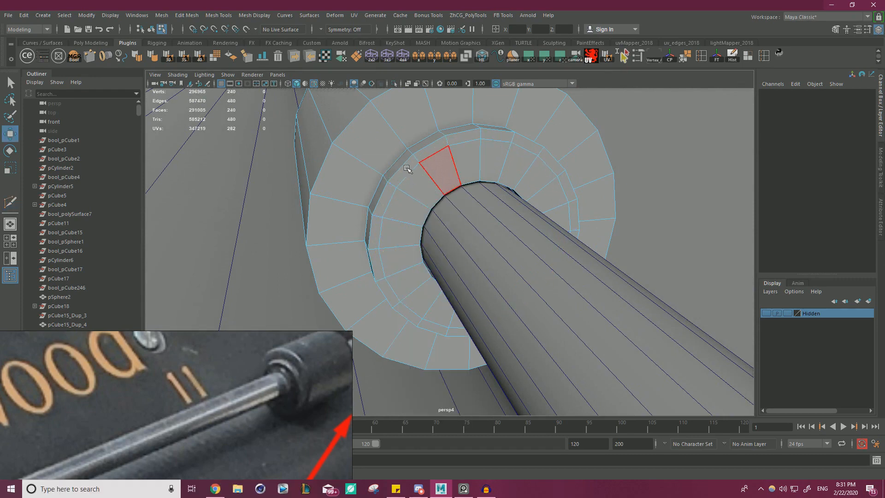
# Step: Extrude the narrow outer ring of faces on both collars outward to form thin raised rims
pyautogui.click(405, 170)
pyautogui.keyDown('alt'); pyautogui.moveTo(389, 195); pyautogui.dragTo(455, 240); pyautogui.keyUp('alt')
pyautogui.hotkey('ctrl', 'e')
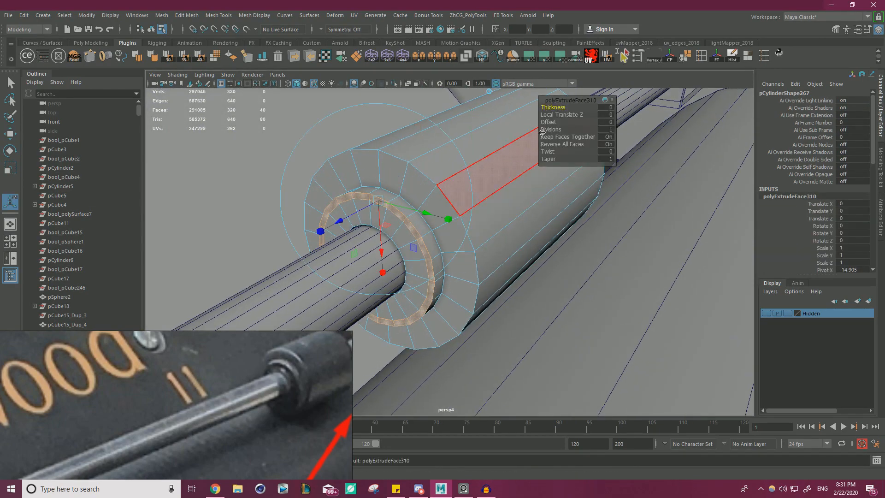
pyautogui.moveTo(547, 107); pyautogui.dragTo(545, 107)
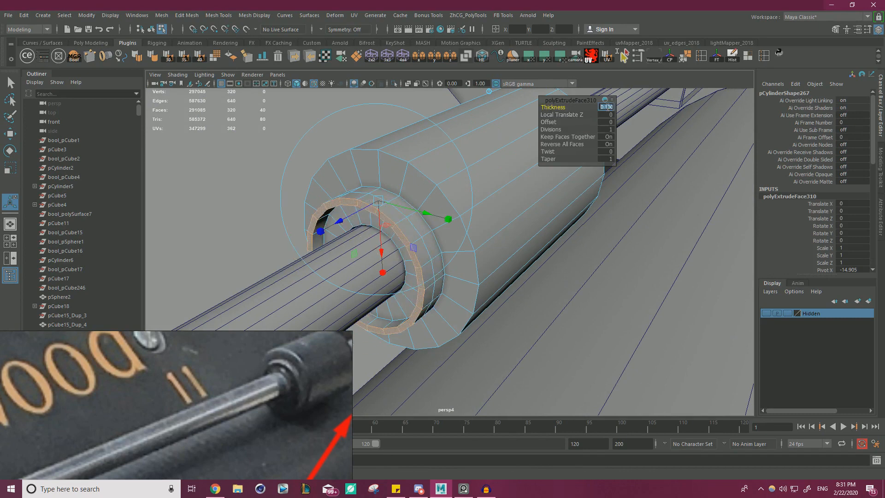
pyautogui.press('Return')
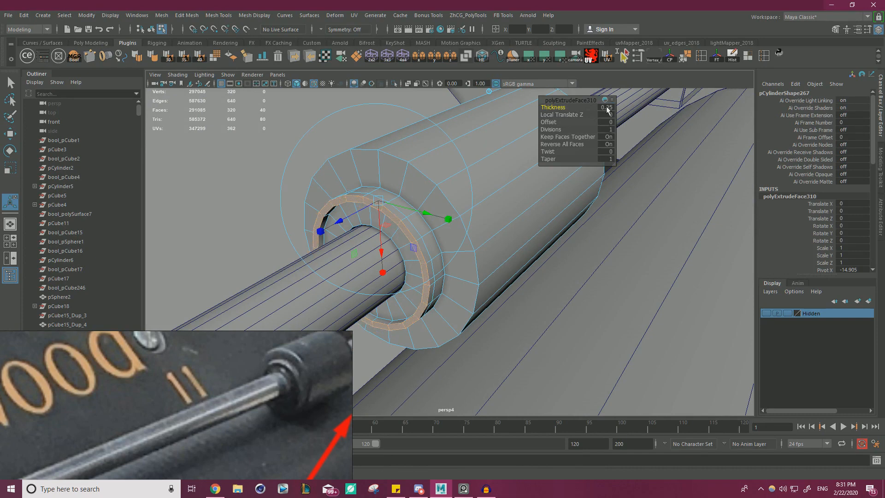
# Step: Delete the redundant edge loops around the sides of both collars where the rims begin
pyautogui.scroll(4, 412, 218)
pyautogui.press('w')
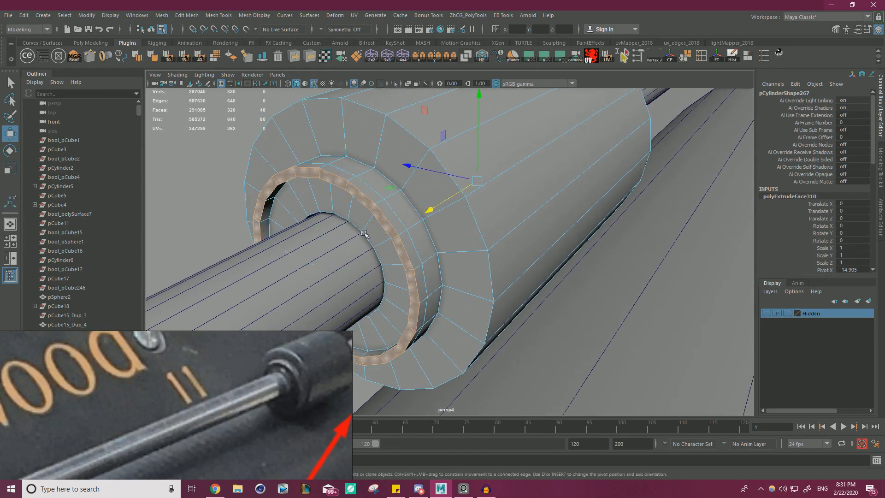
pyautogui.rightClick(376, 199)
pyautogui.moveTo(377, 201); pyautogui.dragTo(377, 175, button='right')
pyautogui.doubleClick(375, 187)
pyautogui.keyDown('alt'); pyautogui.moveTo(445, 193); pyautogui.dragTo(402, 211); pyautogui.keyUp('alt')
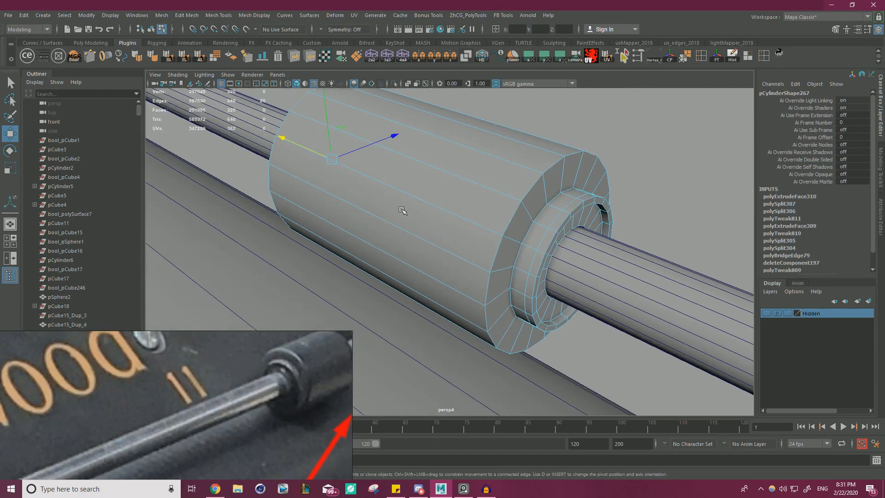
pyautogui.hotkey('ctrl', 'Delete')
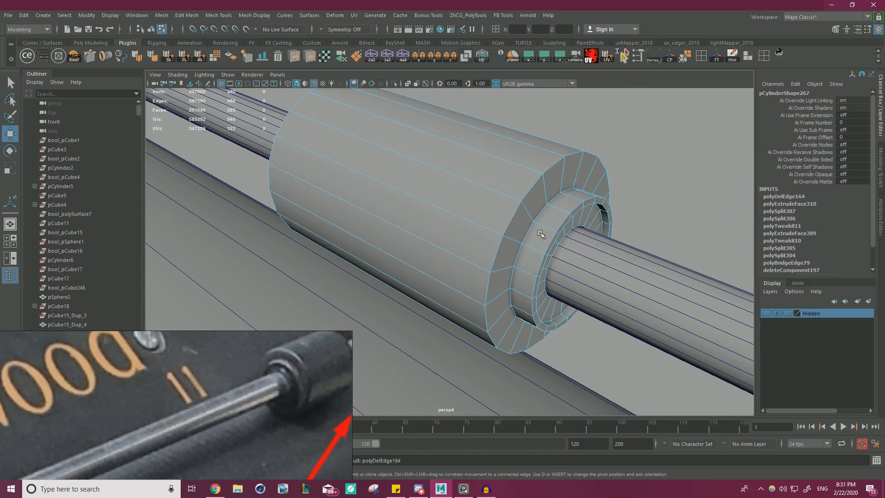
# Step: Examine the roller's shape and position on the rod against the reference photo
pyautogui.moveTo(423, 200); pyautogui.dragTo(463, 183, button='right')
pyautogui.scroll(-3, 456, 183)
pyautogui.moveTo(457, 184)
pyautogui.keyDown('alt'); pyautogui.mouseDown()
pyautogui.moveTo(528, 189)
pyautogui.moveTo(496, 184)
pyautogui.moveTo(474, 198)
pyautogui.moveTo(471, 188)
pyautogui.moveTo(571, 171)
pyautogui.moveTo(420, 203)
pyautogui.moveTo(353, 177)
pyautogui.mouseUp(); pyautogui.keyUp('alt')
pyautogui.scroll(-5, 473, 194)
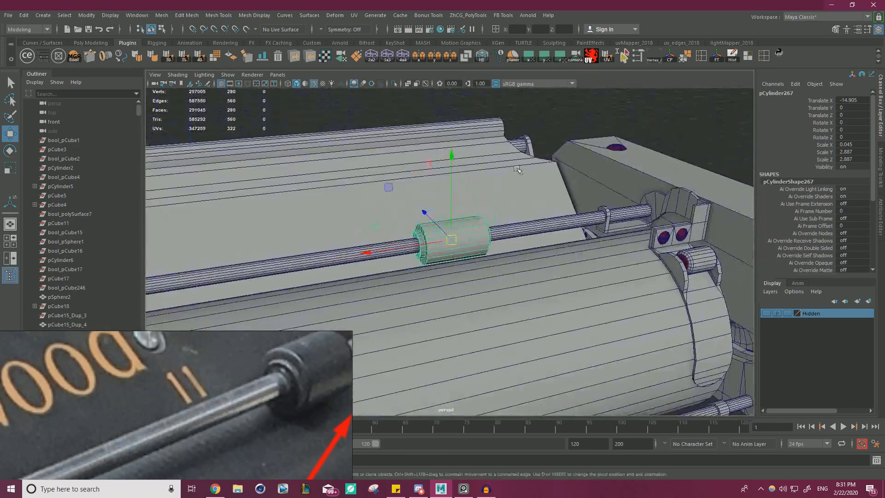
pyautogui.click(715, 115)
pyautogui.keyDown('alt'); pyautogui.moveTo(485, 168); pyautogui.dragTo(522, 148); pyautogui.keyUp('alt')
pyautogui.scroll(5, 511, 166)
pyautogui.moveTo(505, 183)
pyautogui.keyDown('alt'); pyautogui.mouseDown()
pyautogui.moveTo(462, 194)
pyautogui.moveTo(506, 189)
pyautogui.moveTo(518, 204)
pyautogui.moveTo(511, 193)
pyautogui.mouseUp(); pyautogui.keyUp('alt')
pyautogui.scroll(3, 506, 190)
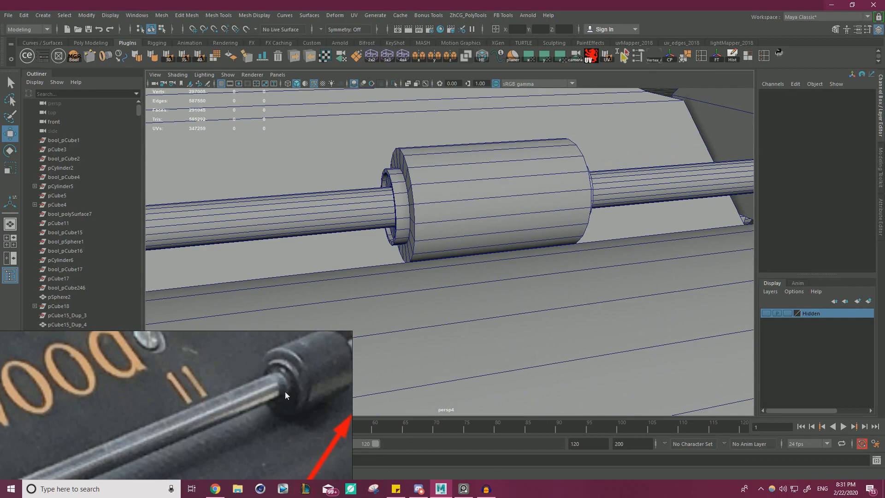
# Step: Select the inner wall faces of both rims and scale them inward to thicken the rims
pyautogui.keyDown('alt'); pyautogui.moveTo(484, 245); pyautogui.dragTo(420, 200); pyautogui.keyUp('alt')
pyautogui.click(367, 134)
pyautogui.moveTo(352, 142); pyautogui.dragTo(352, 166, button='right')
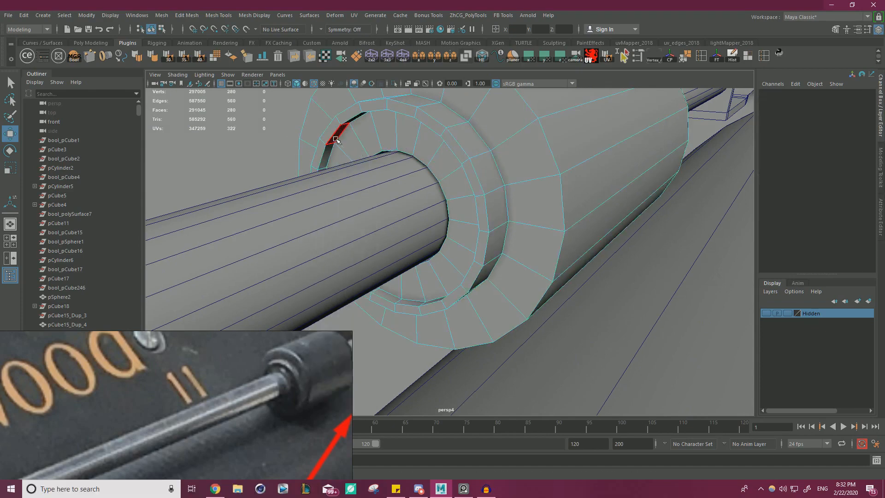
pyautogui.click(336, 139)
pyautogui.keyDown('alt'); pyautogui.moveTo(451, 153); pyautogui.dragTo(536, 189); pyautogui.keyUp('alt')
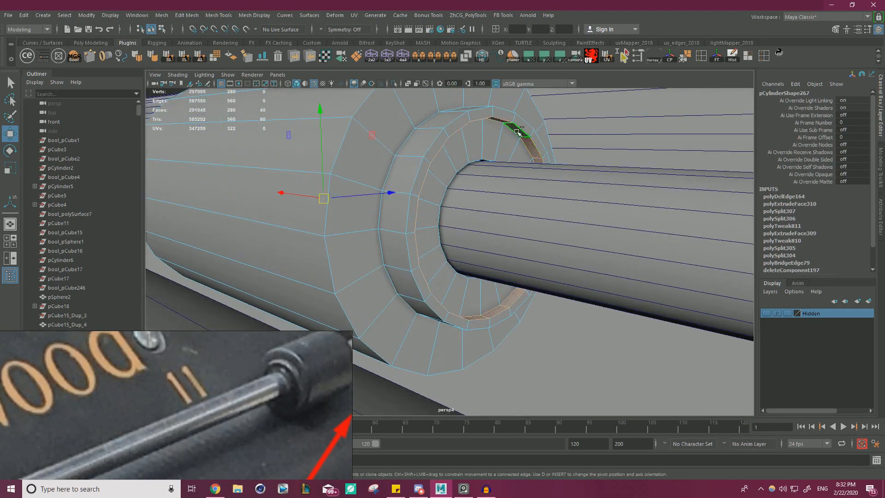
pyautogui.press('r')
pyautogui.keyDown('alt'); pyautogui.moveTo(432, 174); pyautogui.dragTo(389, 153); pyautogui.keyUp('alt')
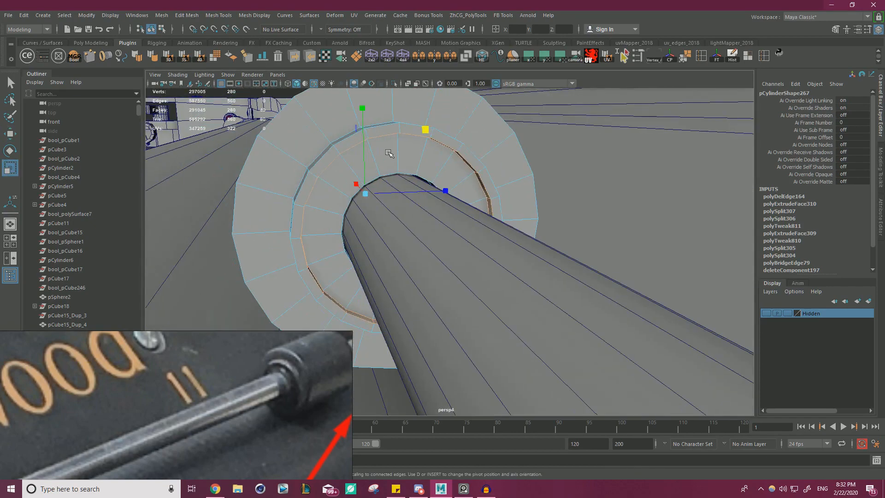
pyautogui.moveTo(424, 127); pyautogui.dragTo(438, 143)
# Step: Select the recessed ring faces inside both rims of the roller and scale them along the rod's axis to adjust their depth
pyautogui.click(491, 188)
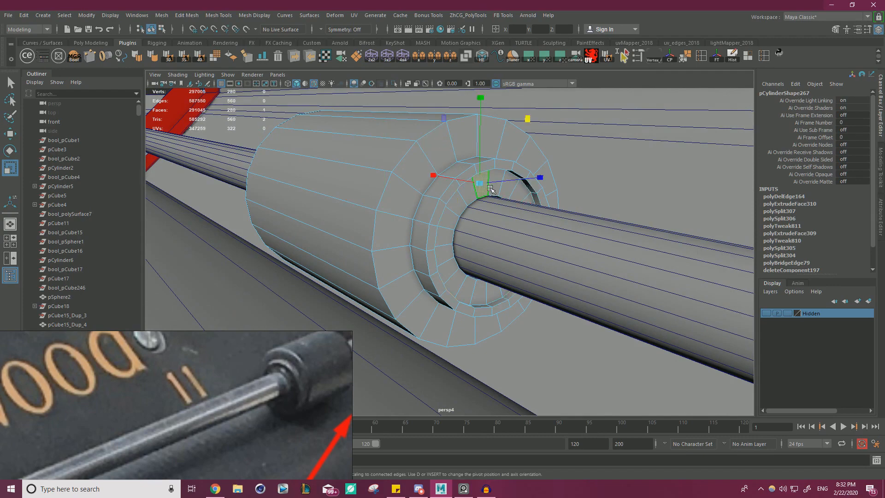
pyautogui.keyDown('shift'); pyautogui.doubleClick(465, 197); pyautogui.keyUp('shift')
pyautogui.scroll(-3, 466, 197)
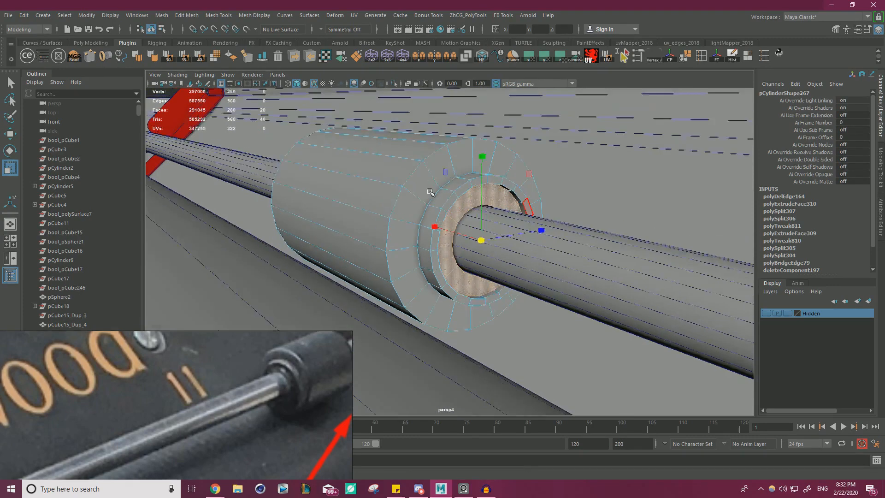
pyautogui.keyDown('alt'); pyautogui.moveTo(465, 198); pyautogui.dragTo(569, 215); pyautogui.keyUp('alt')
pyautogui.scroll(5, 569, 215)
pyautogui.keyDown('shift'); pyautogui.click(605, 206); pyautogui.keyUp('shift')
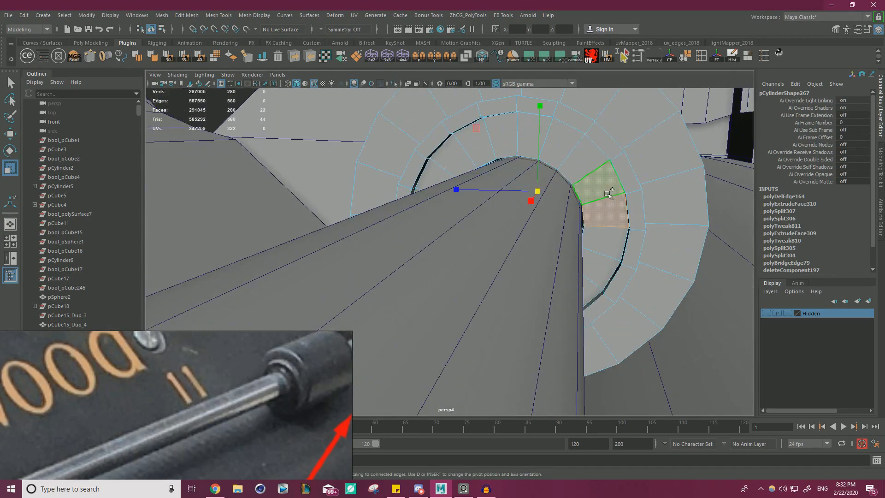
pyautogui.keyDown('shift'); pyautogui.doubleClick(611, 192); pyautogui.keyUp('shift')
pyautogui.keyDown('alt'); pyautogui.moveTo(611, 193); pyautogui.dragTo(527, 202); pyautogui.keyUp('alt')
pyautogui.moveTo(419, 224); pyautogui.dragTo(421, 223)
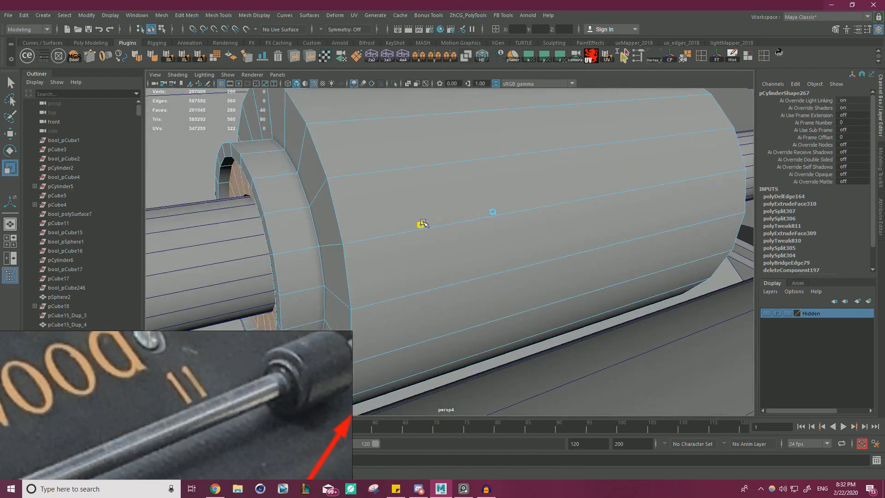
pyautogui.scroll(-6, 424, 223)
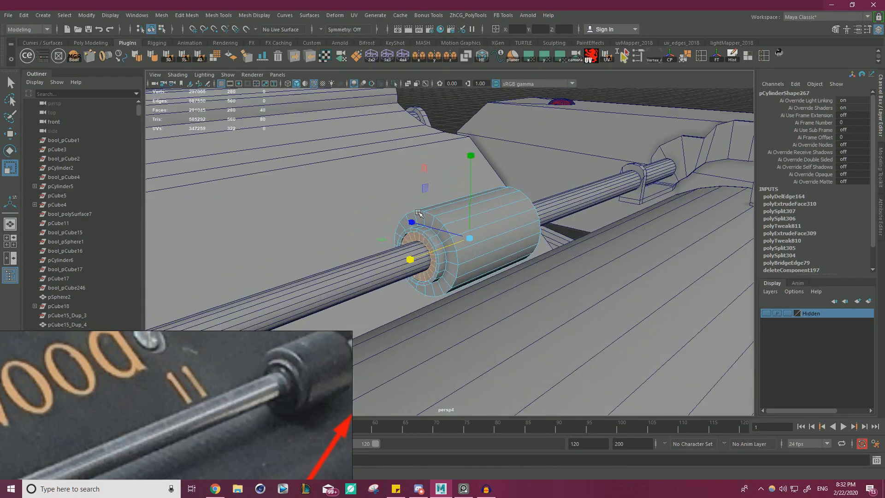
pyautogui.scroll(3, 428, 143)
# Step: Select the vertices at one end of the roller and move them inward along the rod to shorten the roller
pyautogui.moveTo(447, 103); pyautogui.dragTo(317, 140, button='right')
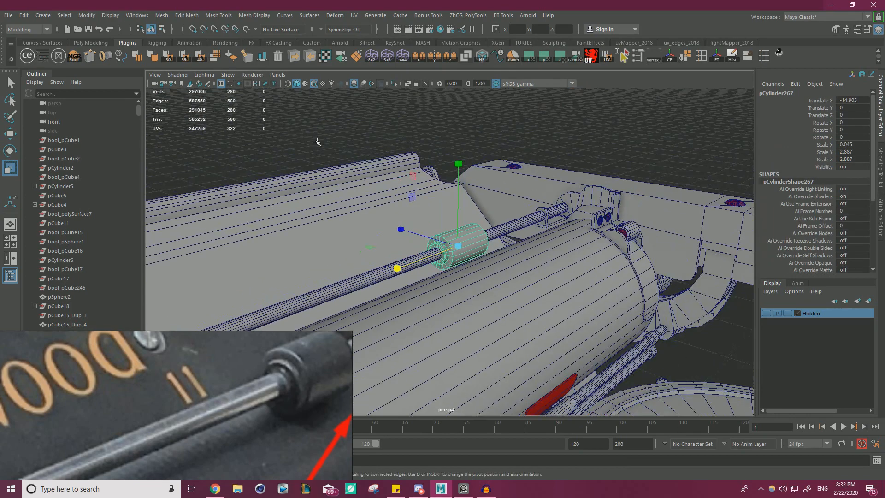
pyautogui.click(529, 124)
pyautogui.keyDown('alt'); pyautogui.moveTo(530, 124); pyautogui.dragTo(526, 170); pyautogui.keyUp('alt')
pyautogui.click(422, 249)
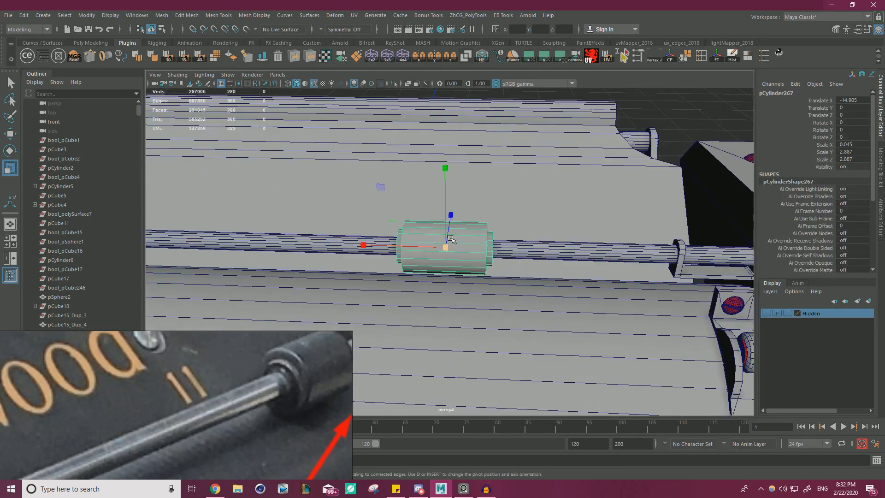
pyautogui.moveTo(452, 239); pyautogui.dragTo(442, 232, button='right')
pyautogui.moveTo(333, 182); pyautogui.dragTo(446, 305)
pyautogui.press('w')
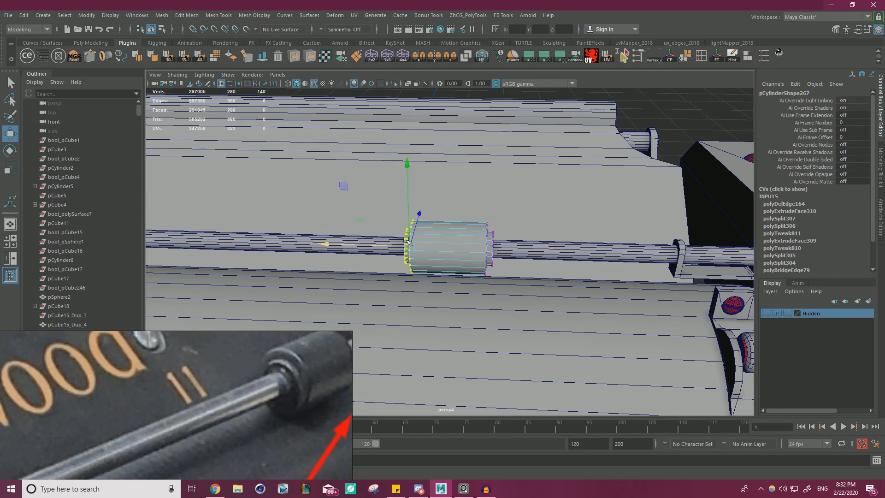
pyautogui.keyDown('alt'); pyautogui.moveTo(408, 240); pyautogui.dragTo(563, 196); pyautogui.keyUp('alt')
pyautogui.moveTo(538, 121); pyautogui.dragTo(567, 109, button='right')
# Step: Examine the roller's size and placement across the whole carriage against reference photo 8
pyautogui.click(567, 109)
pyautogui.keyDown('alt'); pyautogui.moveTo(567, 110); pyautogui.dragTo(529, 194); pyautogui.keyUp('alt')
pyautogui.keyDown('alt'); pyautogui.moveTo(529, 194); pyautogui.dragTo(310, 212, button='right'); pyautogui.keyUp('alt')
pyautogui.keyDown('alt'); pyautogui.moveTo(310, 212); pyautogui.dragTo(443, 240); pyautogui.keyUp('alt')
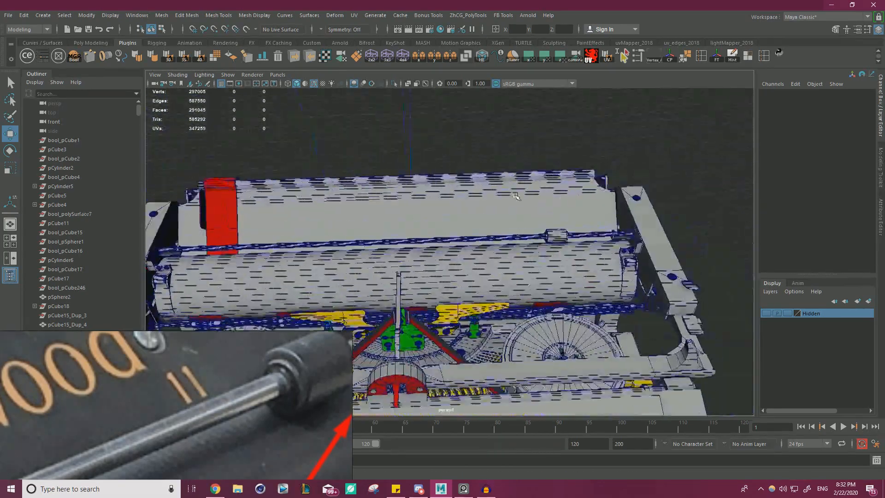
pyautogui.keyDown('alt'); pyautogui.moveTo(442, 240); pyautogui.dragTo(425, 230, button='right'); pyautogui.keyUp('alt')
pyautogui.moveTo(144, 423); pyautogui.dragTo(184, 372, button='right')
pyautogui.scroll(-5, 159, 402)
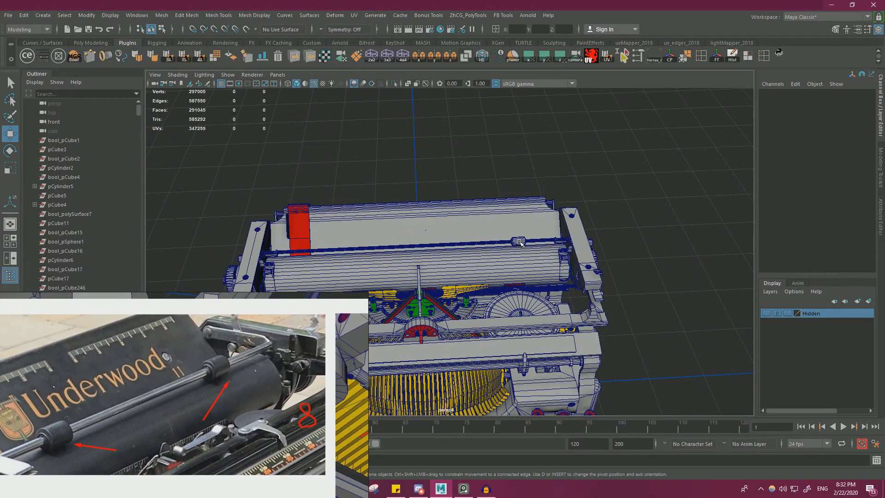
# Step: Scale the roller's diameter up to 3.051 in Y and Z
pyautogui.click(518, 241)
pyautogui.press('f')
pyautogui.keyDown('alt'); pyautogui.moveTo(467, 228); pyautogui.dragTo(521, 249); pyautogui.keyUp('alt')
pyautogui.keyDown('alt'); pyautogui.moveTo(521, 249); pyautogui.dragTo(648, 234, button='right'); pyautogui.keyUp('alt')
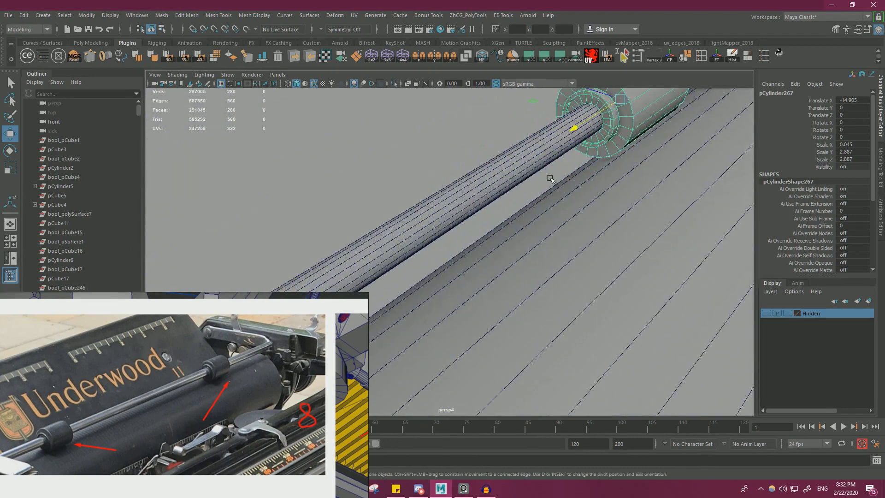
pyautogui.press('r')
pyautogui.keyDown('alt'); pyautogui.moveTo(537, 147); pyautogui.dragTo(477, 138); pyautogui.keyUp('alt')
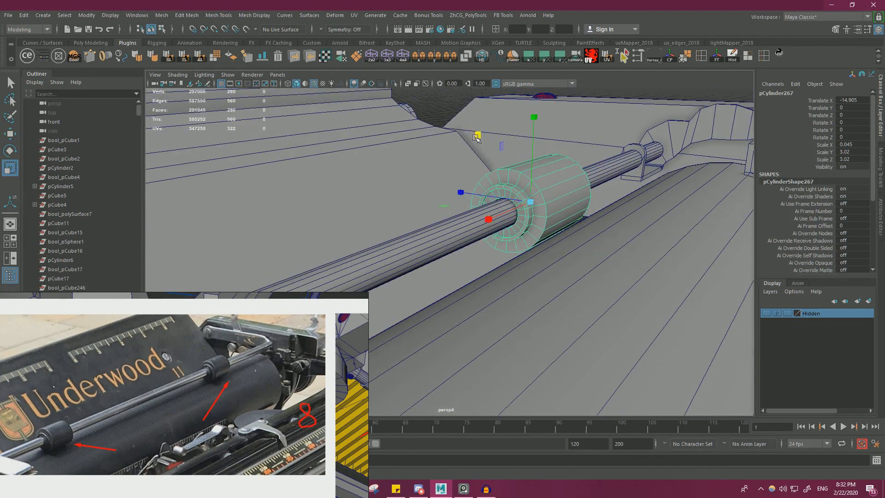
pyautogui.keyDown('alt'); pyautogui.moveTo(477, 137); pyautogui.dragTo(354, 189, button='right'); pyautogui.keyUp('alt')
pyautogui.keyDown('alt'); pyautogui.moveTo(353, 190); pyautogui.dragTo(312, 239); pyautogui.keyUp('alt')
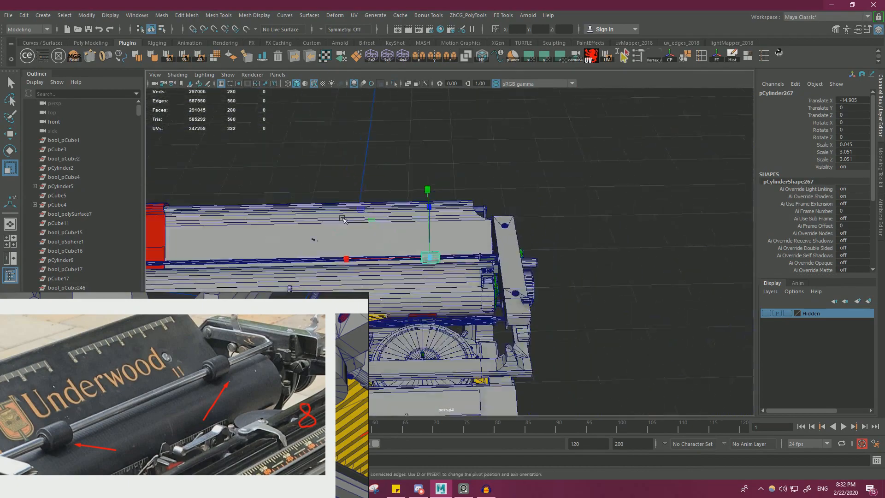
# Step: Lengthen the roller to an X scale of 0.049 and slide it along the rod to an X translation of -12.502
pyautogui.keyDown('alt'); pyautogui.moveTo(312, 239); pyautogui.dragTo(458, 172, button='middle'); pyautogui.keyUp('alt')
pyautogui.keyDown('alt'); pyautogui.moveTo(458, 172); pyautogui.dragTo(492, 173); pyautogui.keyUp('alt')
pyautogui.press('w')
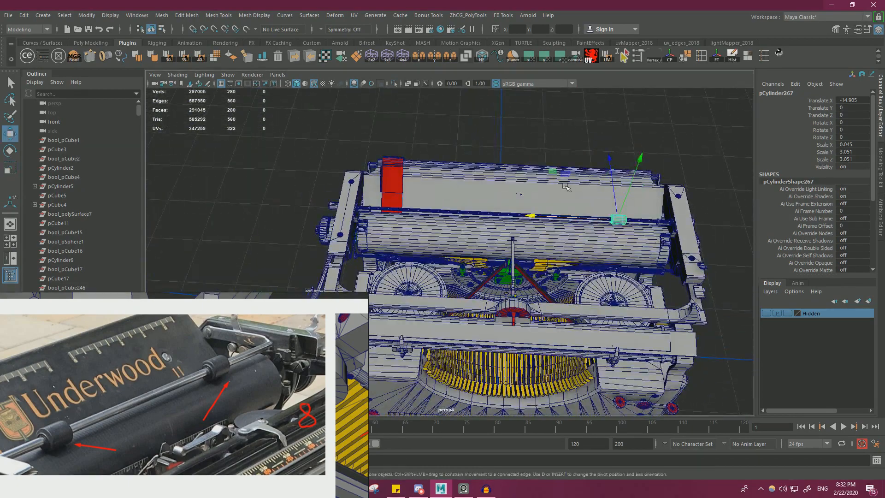
pyautogui.keyDown('alt'); pyautogui.moveTo(550, 170); pyautogui.dragTo(480, 171, button='middle'); pyautogui.keyUp('alt')
pyautogui.keyDown('alt'); pyautogui.moveTo(480, 171); pyautogui.dragTo(487, 176); pyautogui.keyUp('alt')
pyautogui.keyDown('alt'); pyautogui.moveTo(488, 176); pyautogui.dragTo(567, 197, button='right'); pyautogui.keyUp('alt')
pyautogui.press('r')
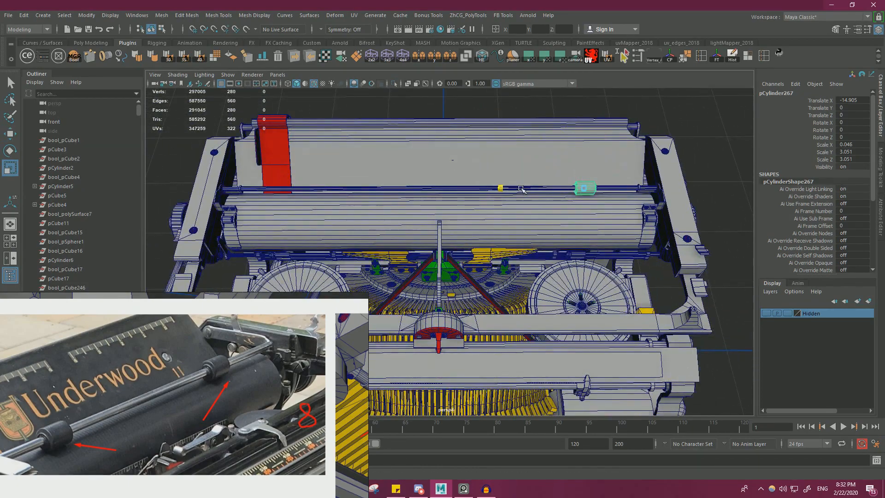
pyautogui.press('w')
pyautogui.moveTo(515, 188); pyautogui.dragTo(487, 184)
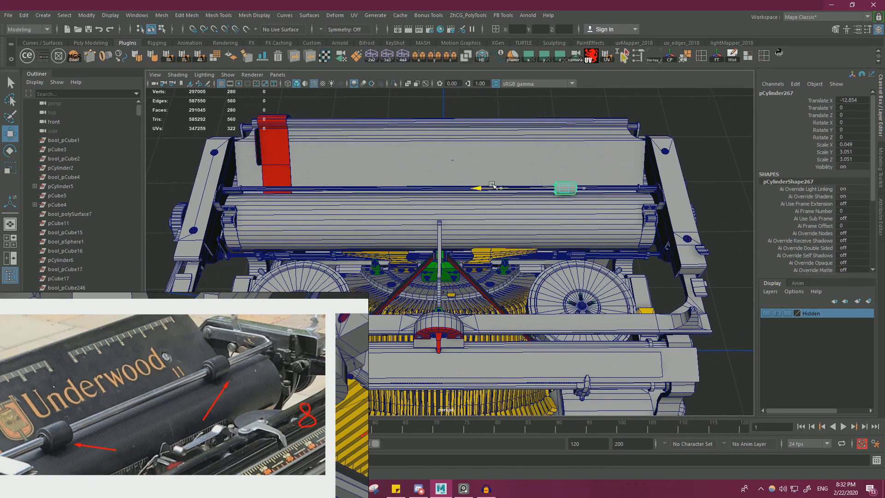
pyautogui.scroll(-2, 510, 193)
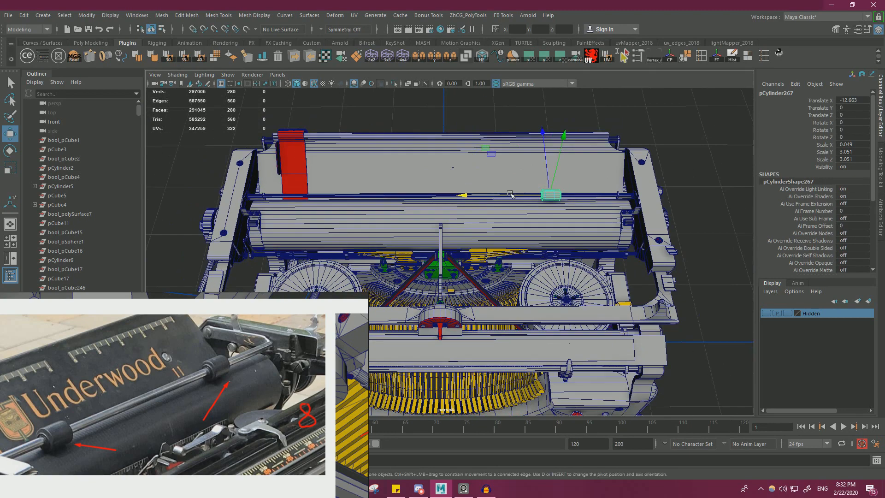
pyautogui.scroll(-5, 506, 194)
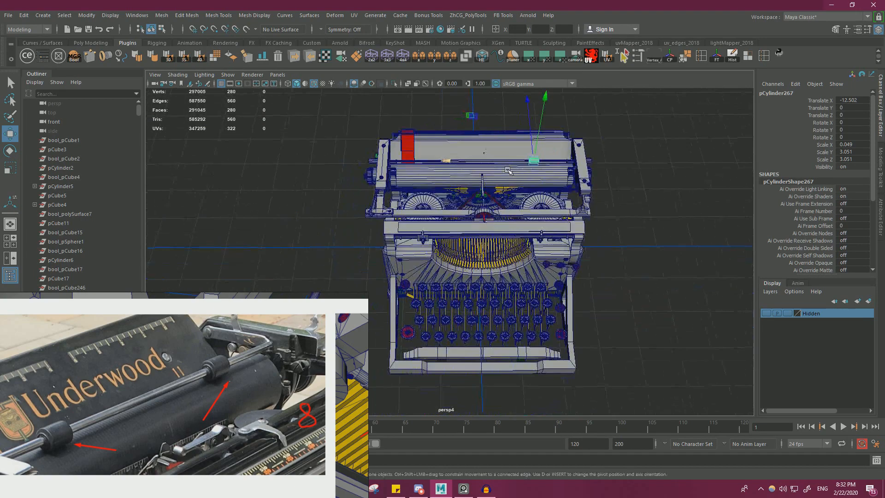
# Step: Freeze the roller's transforms and mirror it across the typewriter's centre to add a second roller near the rod's other end
pyautogui.press('e')
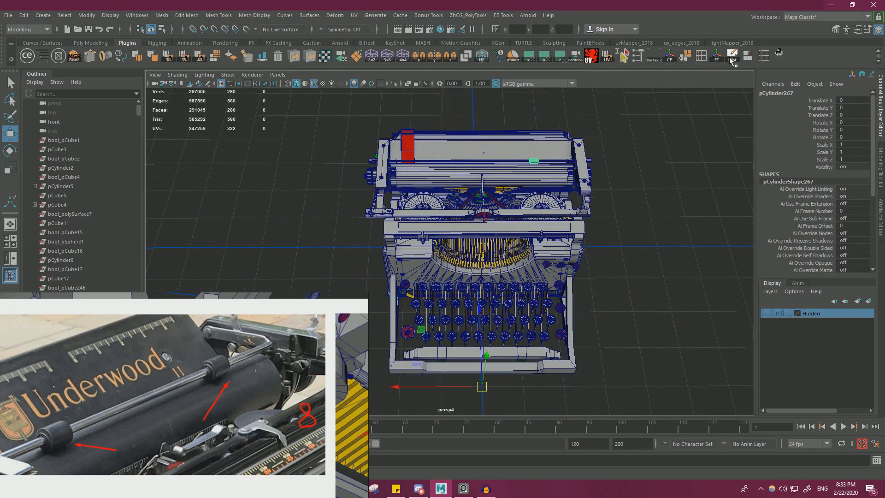
pyautogui.click(419, 55)
pyautogui.keyDown('alt'); pyautogui.moveTo(451, 140); pyautogui.dragTo(384, 181); pyautogui.keyUp('alt')
pyautogui.scroll(3, 468, 162)
pyautogui.scroll(2, 456, 162)
pyautogui.scroll(2, 454, 168)
pyautogui.scroll(-3, 453, 169)
pyautogui.scroll(-5, 440, 187)
pyautogui.scroll(6, 415, 185)
pyautogui.keyDown('alt'); pyautogui.moveTo(498, 175); pyautogui.dragTo(542, 242, button='middle'); pyautogui.keyUp('alt')
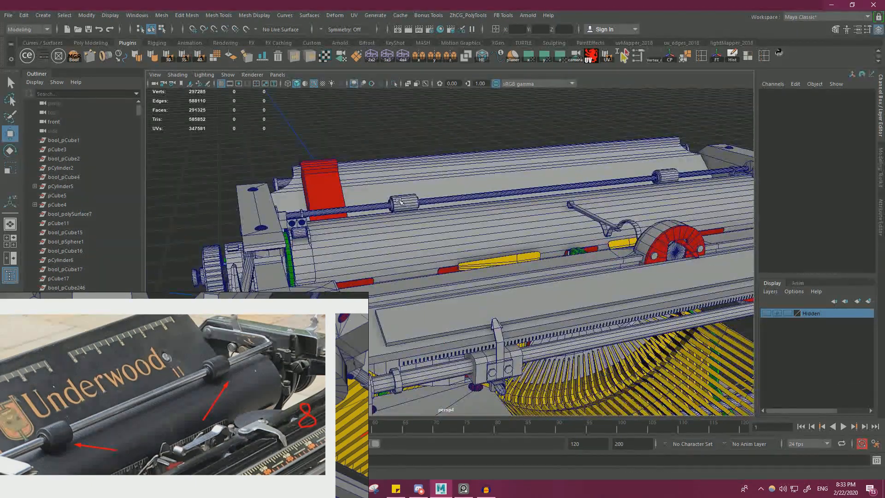
# Step: Colour both rollers green with the ModIt tool and clear the selection
pyautogui.click(403, 203)
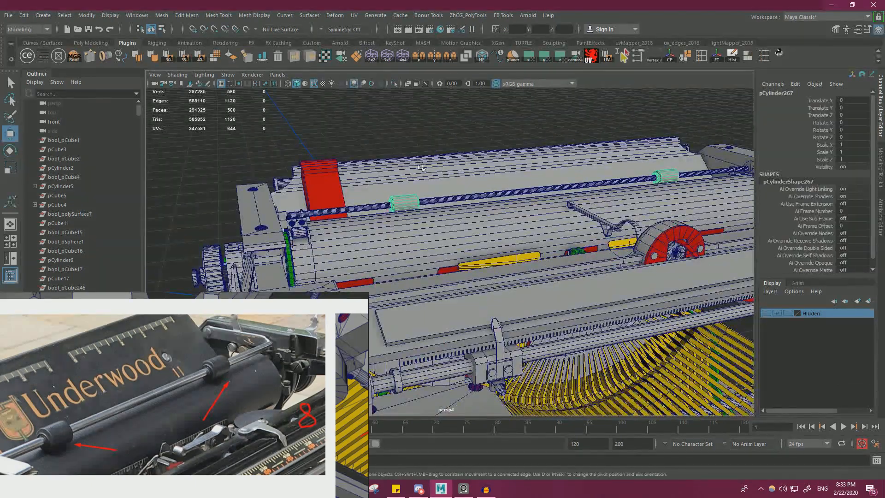
pyautogui.click(45, 57)
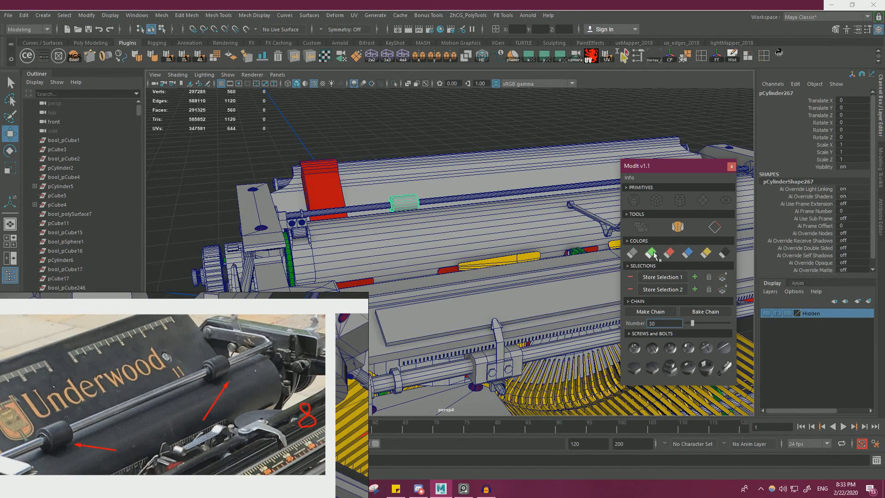
pyautogui.click(732, 167)
pyautogui.click(461, 145)
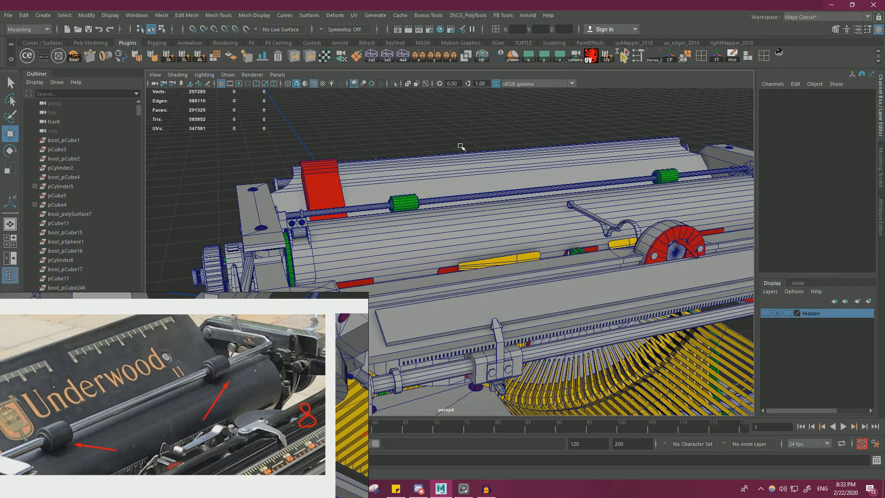
# Step: Find the slotted comb-shaped part marked in reference photo 9 on the typewriter's underside and isolate it
pyautogui.scroll(-10, 479, 177)
pyautogui.keyDown('alt'); pyautogui.moveTo(480, 178); pyautogui.dragTo(524, 180); pyautogui.keyUp('alt')
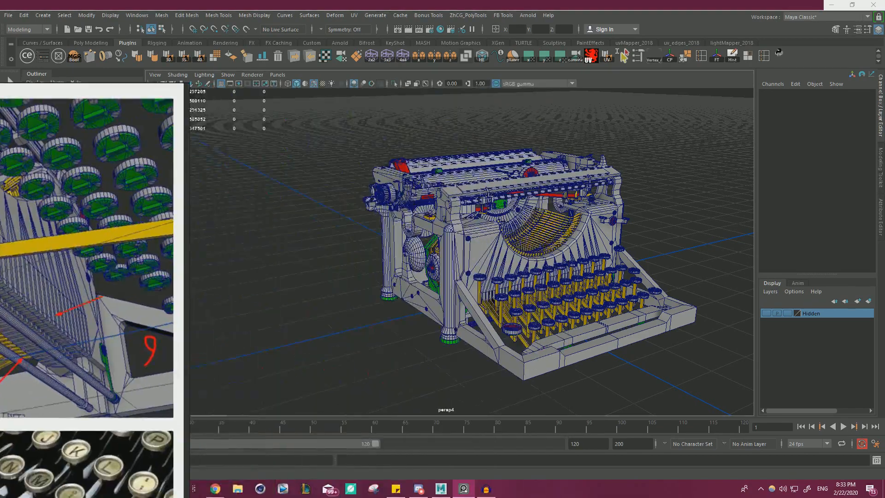
pyautogui.moveTo(152, 272); pyautogui.dragTo(94, 265, button='right')
pyautogui.keyDown('alt'); pyautogui.moveTo(478, 276); pyautogui.dragTo(498, 184); pyautogui.keyUp('alt')
pyautogui.keyDown('alt'); pyautogui.moveTo(553, 264); pyautogui.dragTo(628, 262, button='right'); pyautogui.keyUp('alt')
pyautogui.click(508, 159)
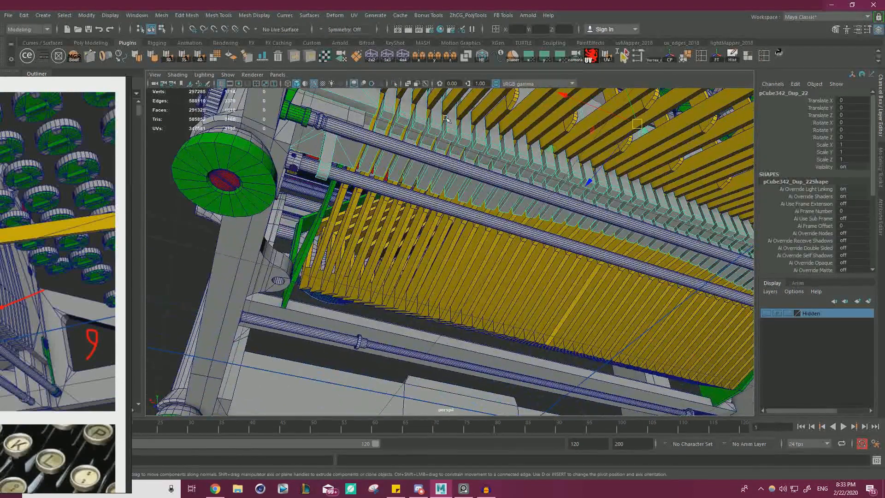
pyautogui.click(395, 85)
pyautogui.keyDown('alt'); pyautogui.moveTo(470, 184); pyautogui.dragTo(481, 224); pyautogui.keyUp('alt')
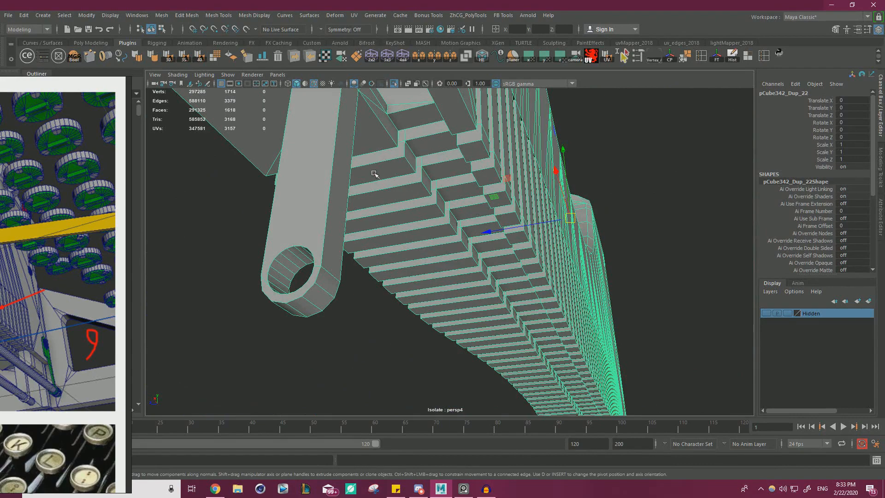
# Step: Delete the small side faces of the notch in the end tooth of the slotted part
pyautogui.moveTo(433, 140); pyautogui.dragTo(433, 163, button='right')
pyautogui.click(426, 144)
pyautogui.keyDown('alt'); pyautogui.moveTo(448, 163); pyautogui.dragTo(558, 223); pyautogui.keyUp('alt')
pyautogui.keyDown('alt'); pyautogui.moveTo(587, 279); pyautogui.dragTo(536, 226, button='middle'); pyautogui.keyUp('alt')
pyautogui.scroll(4, 536, 227)
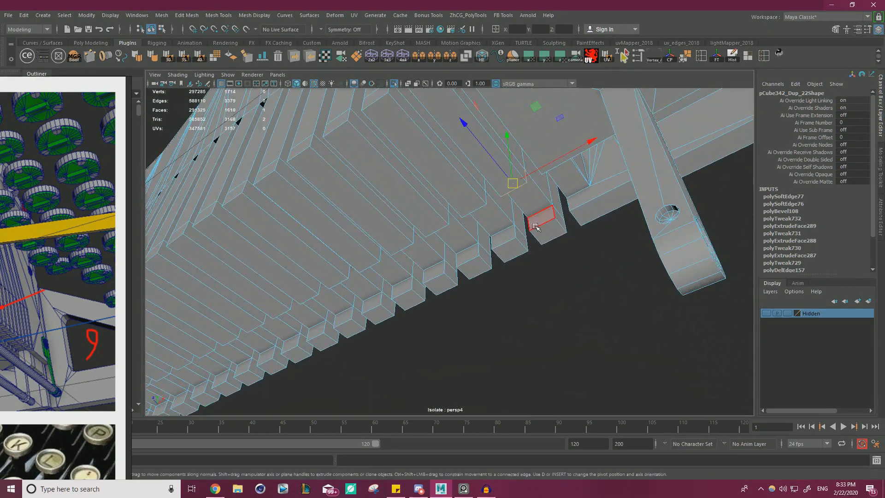
pyautogui.press('Delete')
# Step: Move the end tooth's recessed notch face down flush with the surrounding underside to fill the notch
pyautogui.click(535, 207)
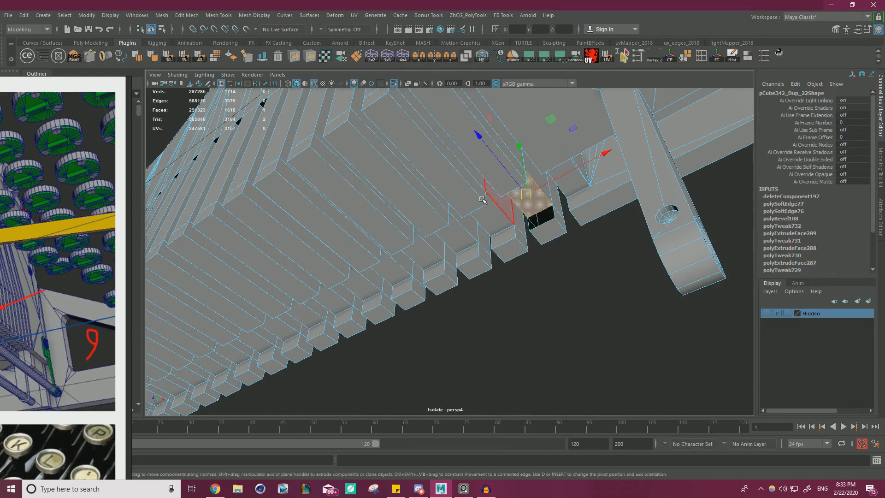
pyautogui.keyDown('alt'); pyautogui.moveTo(535, 208); pyautogui.dragTo(414, 179); pyautogui.keyUp('alt')
pyautogui.scroll(5, 413, 178)
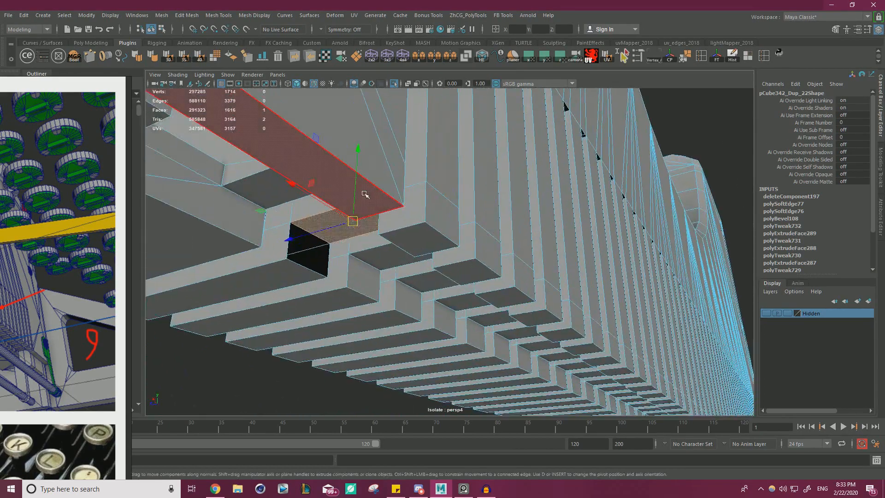
pyautogui.moveTo(357, 188); pyautogui.dragTo(287, 259)
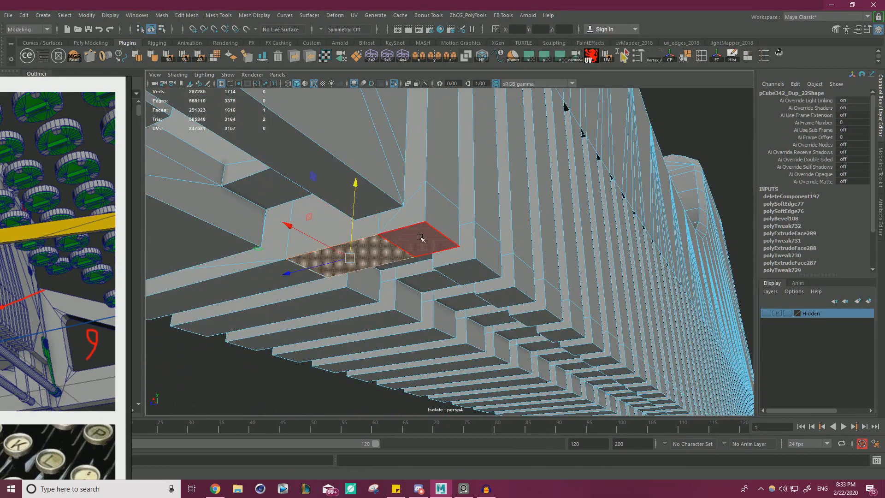
pyautogui.moveTo(409, 225); pyautogui.dragTo(369, 223, button='right')
pyautogui.keyDown('alt'); pyautogui.moveTo(392, 263); pyautogui.dragTo(354, 322); pyautogui.keyUp('alt')
# Step: Select the vertices around the filled notch and merge them, checking the seam for gaps
pyautogui.moveTo(296, 340); pyautogui.dragTo(530, 165)
pyautogui.keyDown('shift'); pyautogui.rightClick(393, 215); pyautogui.keyUp('shift')
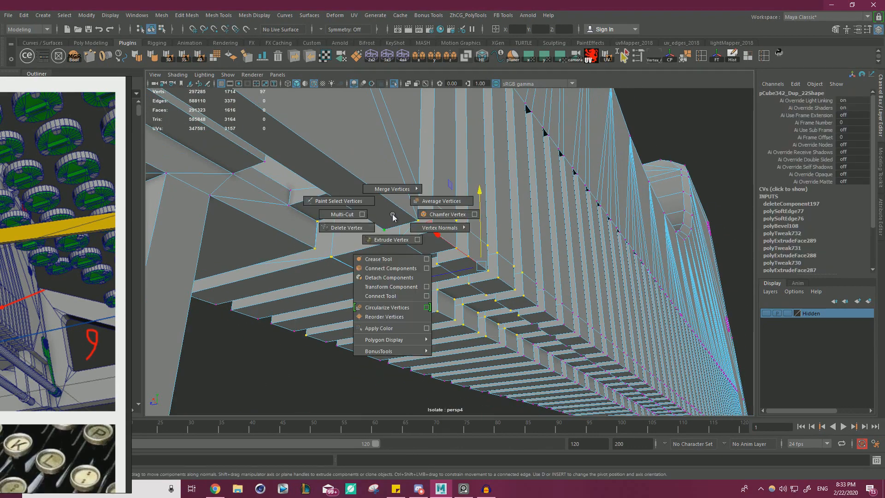
pyautogui.keyDown('shift'); pyautogui.moveTo(393, 214); pyautogui.dragTo(435, 168, button='right'); pyautogui.keyUp('shift')
pyautogui.scroll(5, 415, 203)
pyautogui.keyDown('alt'); pyautogui.moveTo(392, 212); pyautogui.dragTo(405, 220); pyautogui.keyUp('alt')
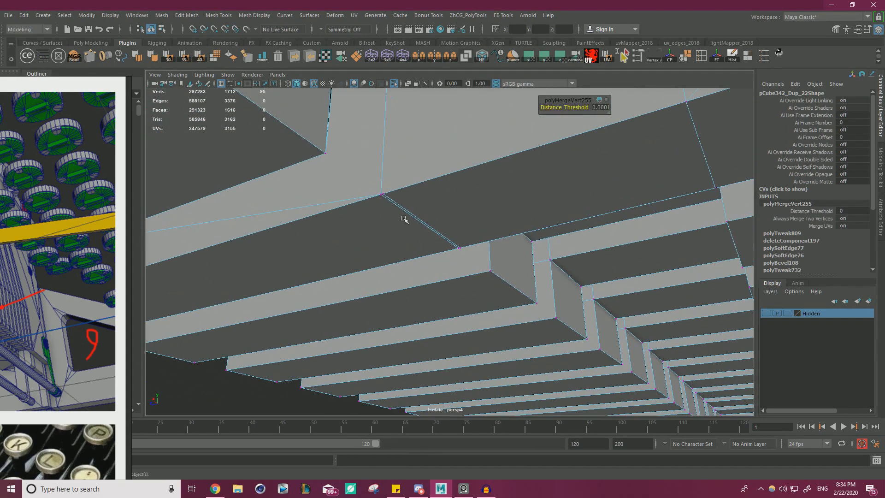
# Step: Snap the stray vertices at both ends of the filled notch's seam onto the neighbouring corners and merge the surrounding vertices
pyautogui.click(389, 204)
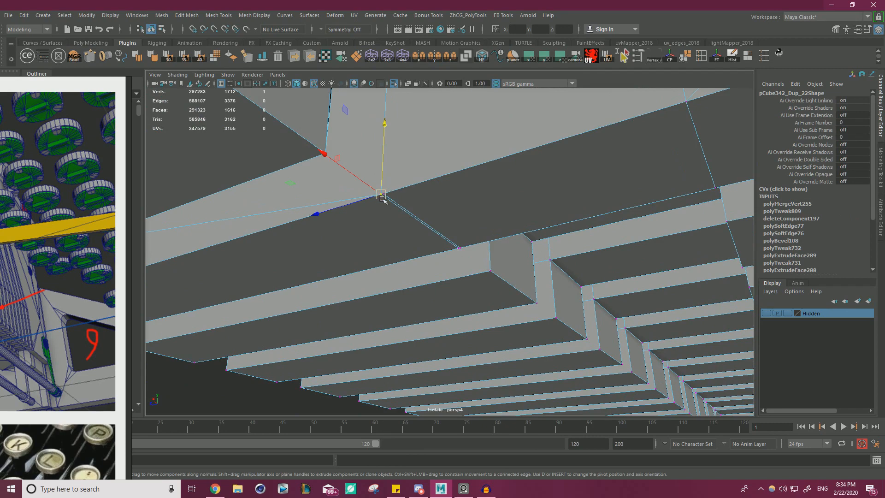
pyautogui.press('v')
pyautogui.moveTo(435, 244); pyautogui.dragTo(471, 255, button='middle')
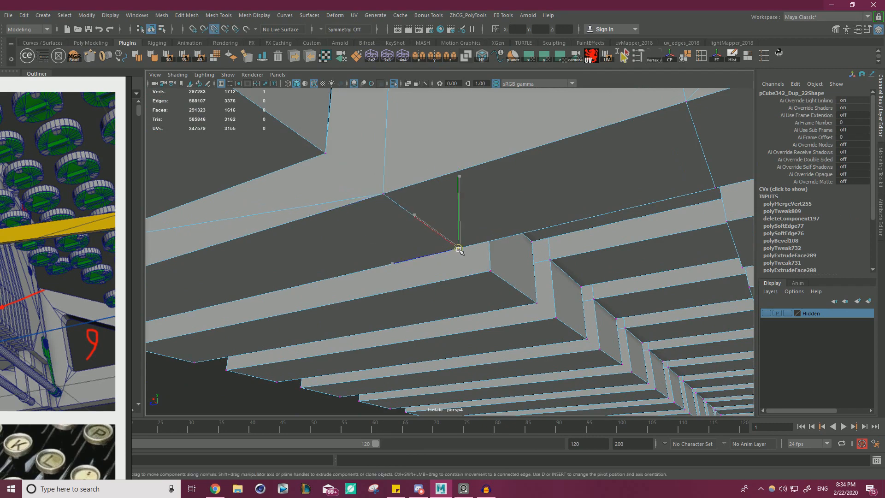
pyautogui.scroll(-5, 515, 250)
pyautogui.moveTo(505, 286); pyautogui.dragTo(344, 146)
pyautogui.keyDown('shift'); pyautogui.rightClick(524, 214); pyautogui.keyUp('shift')
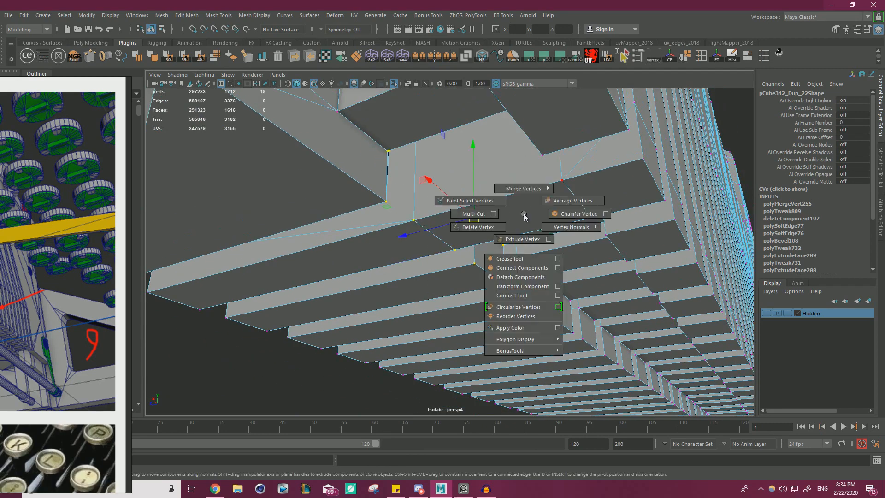
pyautogui.keyDown('shift'); pyautogui.moveTo(524, 214); pyautogui.dragTo(559, 174, button='right'); pyautogui.keyUp('shift')
pyautogui.moveTo(509, 195); pyautogui.dragTo(553, 182, button='right')
# Step: Snap the leftover vertices on the underside of the filled end tooth onto its adjacent corner vertices
pyautogui.scroll(-5, 381, 208)
pyautogui.keyDown('alt'); pyautogui.moveTo(382, 207); pyautogui.dragTo(324, 209); pyautogui.keyUp('alt')
pyautogui.scroll(5, 455, 237)
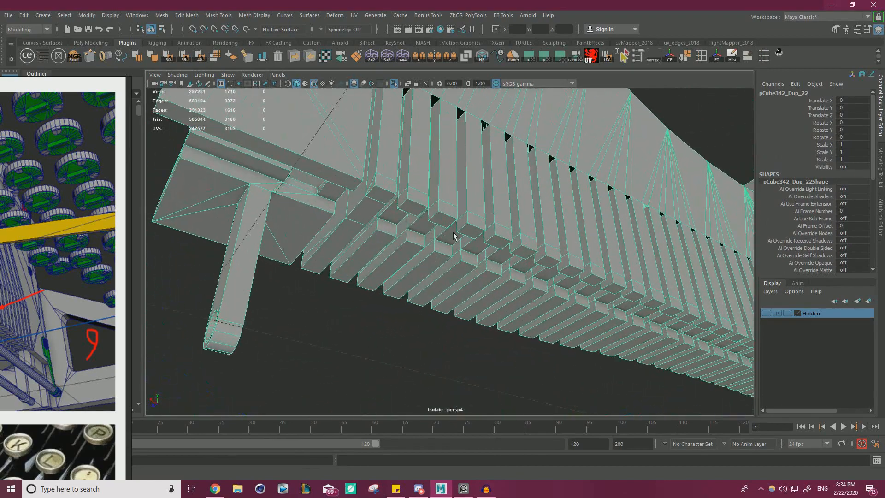
pyautogui.keyDown('alt'); pyautogui.moveTo(455, 237); pyautogui.dragTo(494, 243); pyautogui.keyUp('alt')
pyautogui.scroll(3, 370, 197)
pyautogui.press('F9')
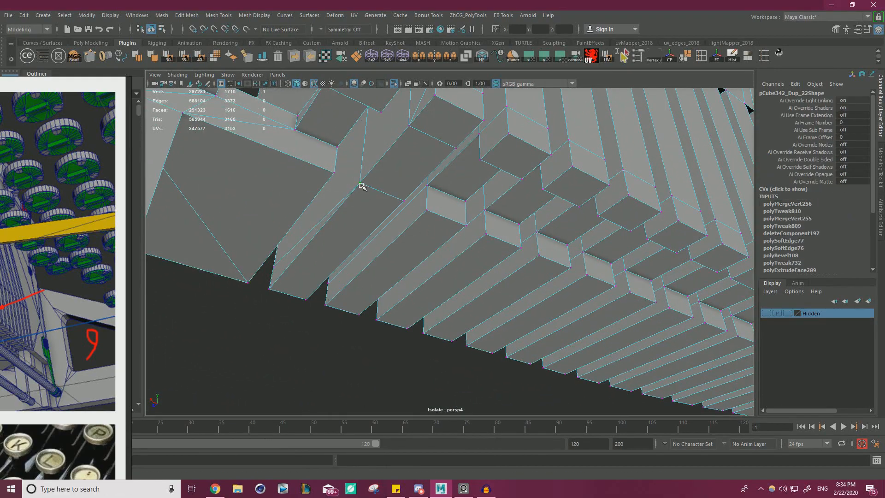
pyautogui.click(361, 183)
pyautogui.keyDown('alt'); pyautogui.moveTo(477, 142); pyautogui.dragTo(473, 189); pyautogui.keyUp('alt')
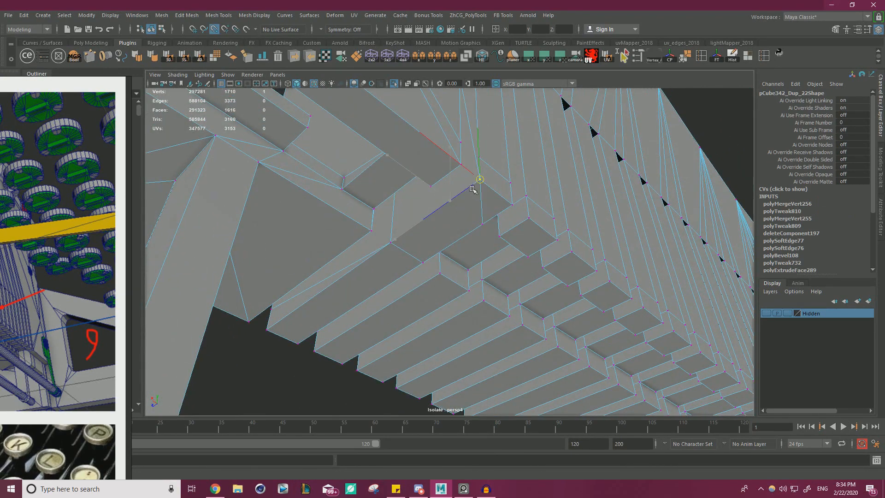
pyautogui.click(482, 222)
pyautogui.press('v')
pyautogui.moveTo(482, 223); pyautogui.dragTo(492, 209)
# Step: Align the remaining extra vertices at the outer edge of the end tooth with its corners using vertex snapping
pyautogui.scroll(-3, 506, 204)
pyautogui.scroll(3, 492, 209)
pyautogui.moveTo(482, 193); pyautogui.dragTo(500, 226, button='middle')
pyautogui.keyDown('alt'); pyautogui.moveTo(412, 224); pyautogui.dragTo(512, 203); pyautogui.keyUp('alt')
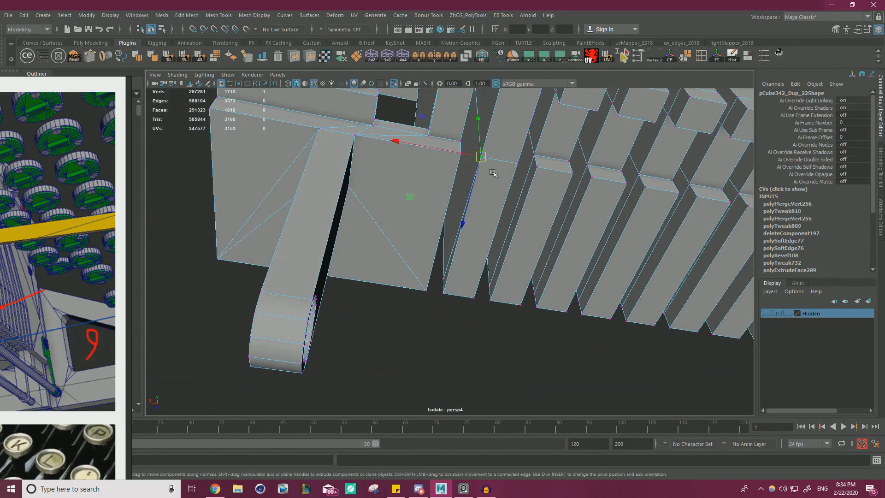
pyautogui.keyDown('alt'); pyautogui.moveTo(492, 173); pyautogui.dragTo(475, 320); pyautogui.keyUp('alt')
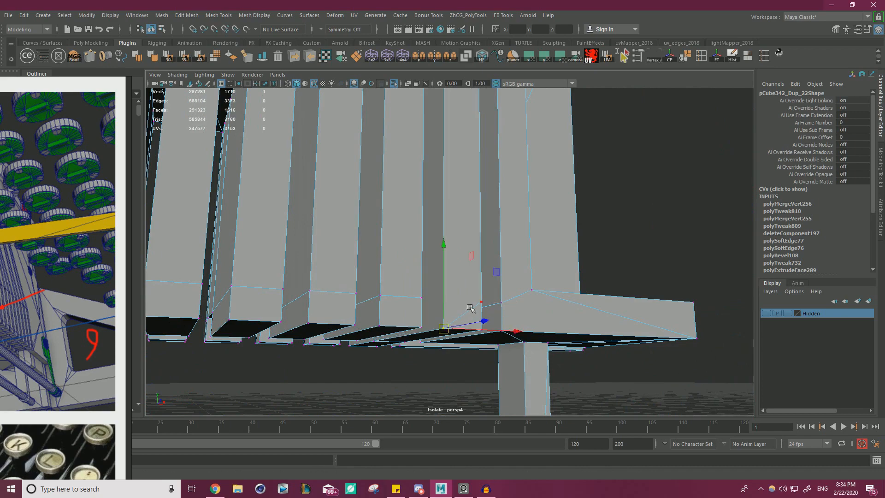
pyautogui.keyDown('alt'); pyautogui.moveTo(490, 314); pyautogui.dragTo(294, 251); pyautogui.keyUp('alt')
pyautogui.click(409, 282)
pyautogui.moveTo(409, 281); pyautogui.dragTo(579, 355)
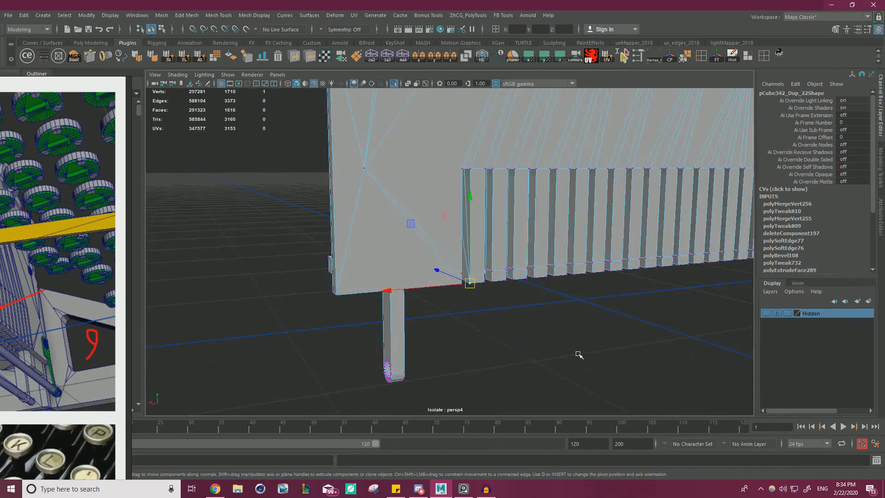
# Step: Merge the vertices of the end plate and first teeth, inspect the cleaned tooth from below, and deselect the part
pyautogui.keyDown('shift'); pyautogui.moveTo(468, 203); pyautogui.dragTo(503, 166, button='right'); pyautogui.keyUp('shift')
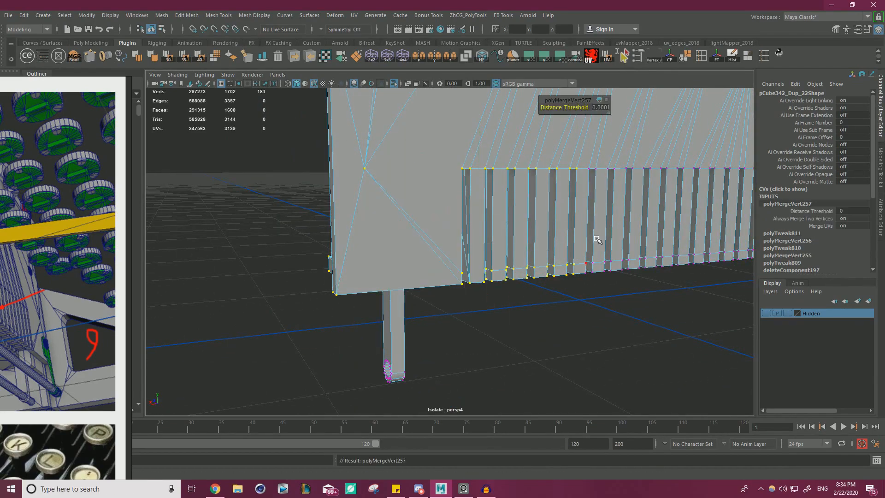
pyautogui.keyDown('alt'); pyautogui.moveTo(598, 241); pyautogui.dragTo(465, 292); pyautogui.keyUp('alt')
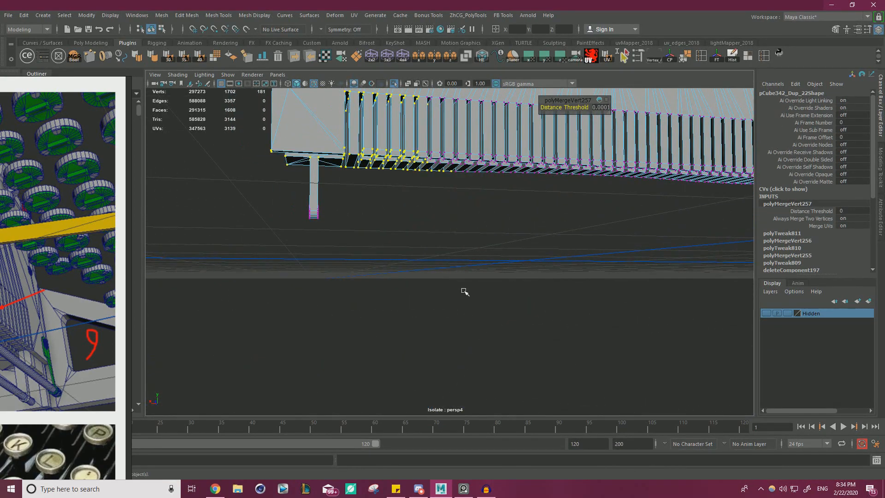
pyautogui.keyDown('alt'); pyautogui.moveTo(398, 258); pyautogui.dragTo(391, 172); pyautogui.keyUp('alt')
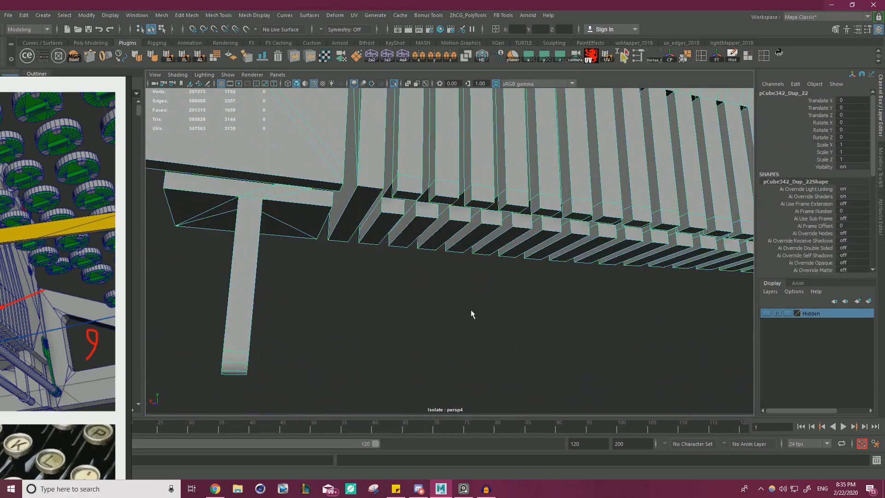
pyautogui.click(470, 312)
pyautogui.keyDown('alt'); pyautogui.moveTo(471, 312); pyautogui.dragTo(566, 267); pyautogui.keyUp('alt')
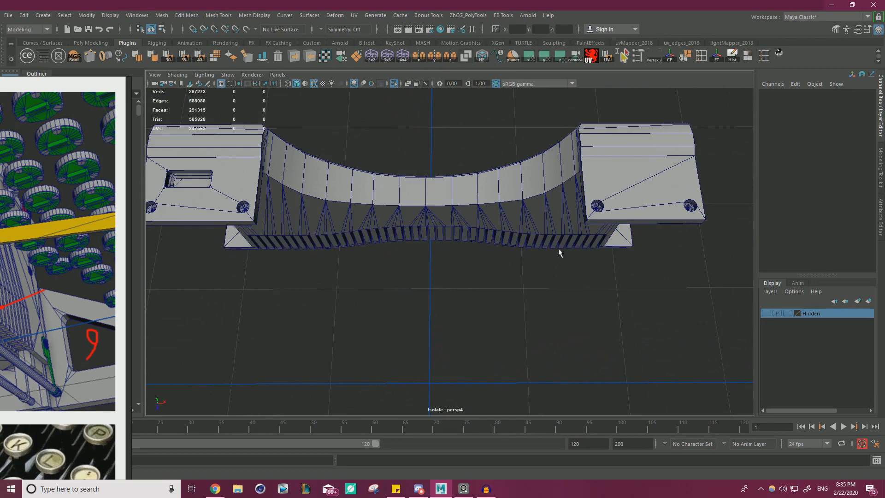
pyautogui.keyDown('alt'); pyautogui.moveTo(441, 248); pyautogui.dragTo(452, 181); pyautogui.keyUp('alt')
# Step: Select the notch wall face along one side of the channel on every remaining tooth of the slotted part
pyautogui.click(435, 183)
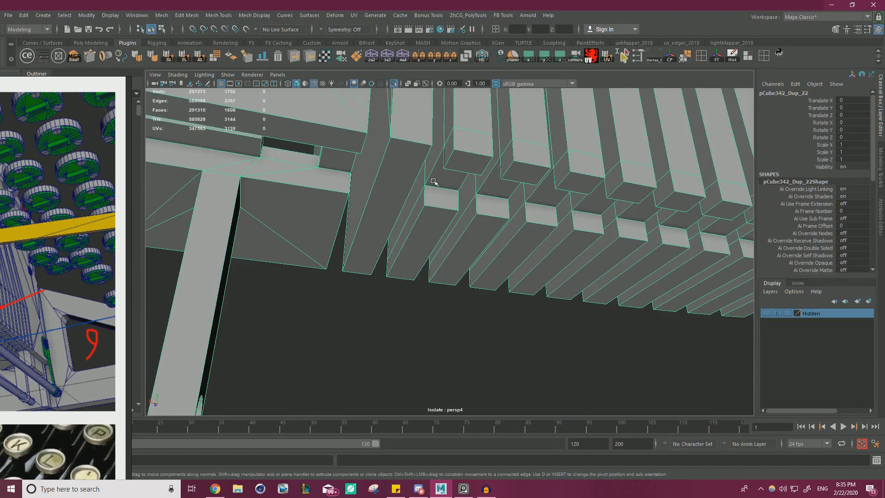
pyautogui.moveTo(435, 182); pyautogui.dragTo(436, 200, button='right')
pyautogui.keyDown('alt'); pyautogui.moveTo(443, 197); pyautogui.dragTo(619, 198); pyautogui.keyUp('alt')
pyautogui.click(418, 221)
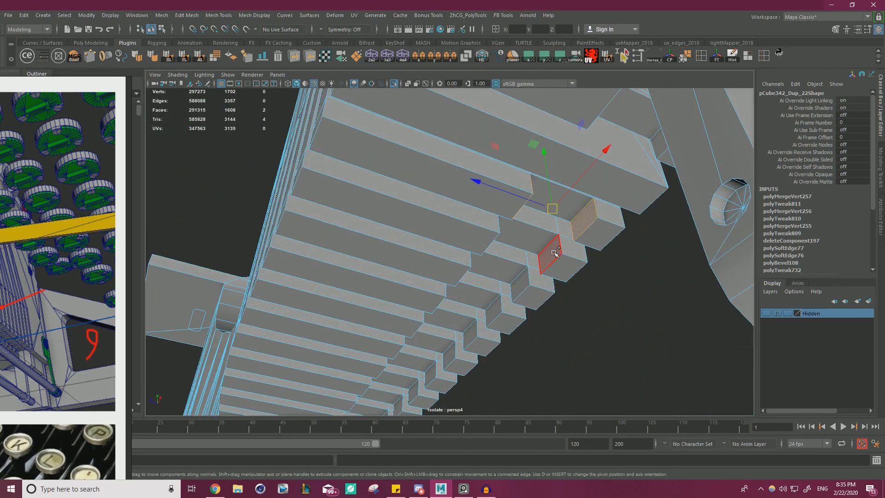
pyautogui.keyDown('alt'); pyautogui.moveTo(533, 282); pyautogui.dragTo(476, 255); pyautogui.keyUp('alt')
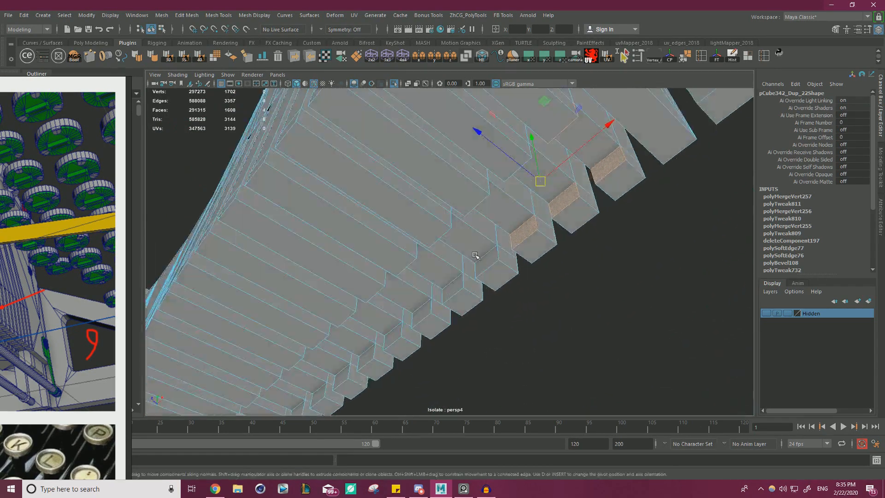
pyautogui.keyDown('alt'); pyautogui.moveTo(436, 290); pyautogui.dragTo(477, 236, button='middle'); pyautogui.keyUp('alt')
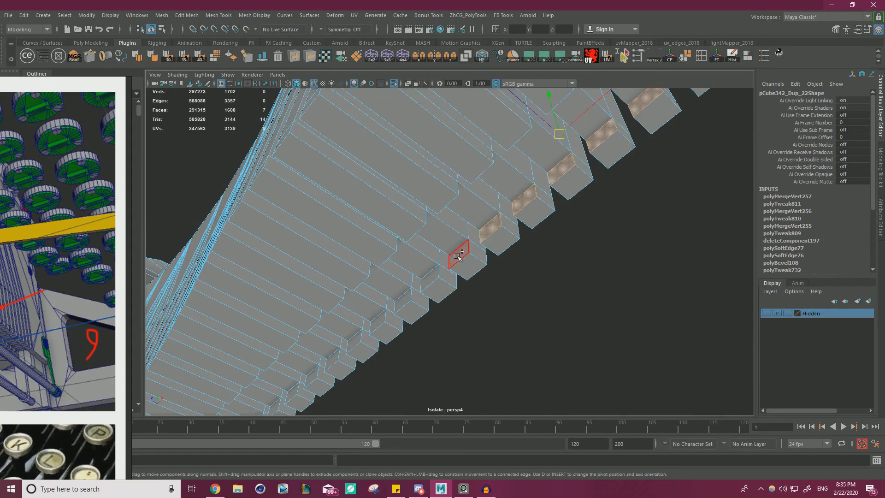
pyautogui.keyDown('alt'); pyautogui.moveTo(494, 255); pyautogui.dragTo(650, 224); pyautogui.keyUp('alt')
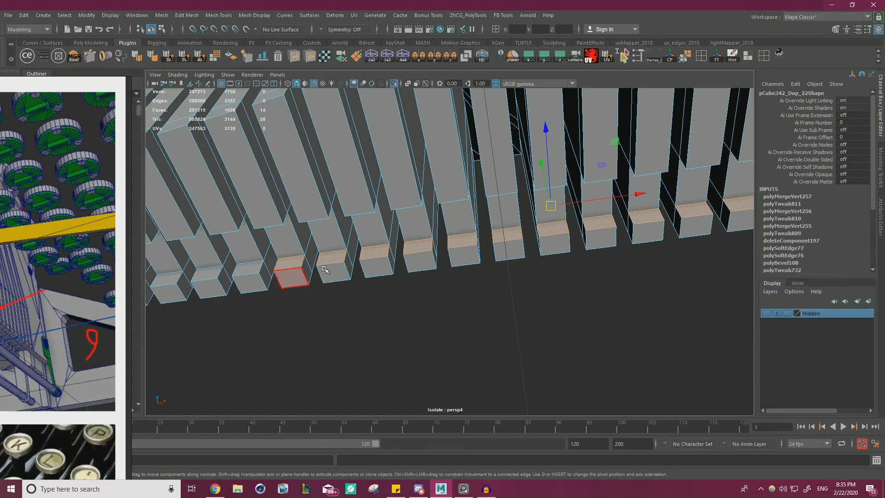
pyautogui.keyDown('alt'); pyautogui.moveTo(325, 270); pyautogui.dragTo(570, 227); pyautogui.keyUp('alt')
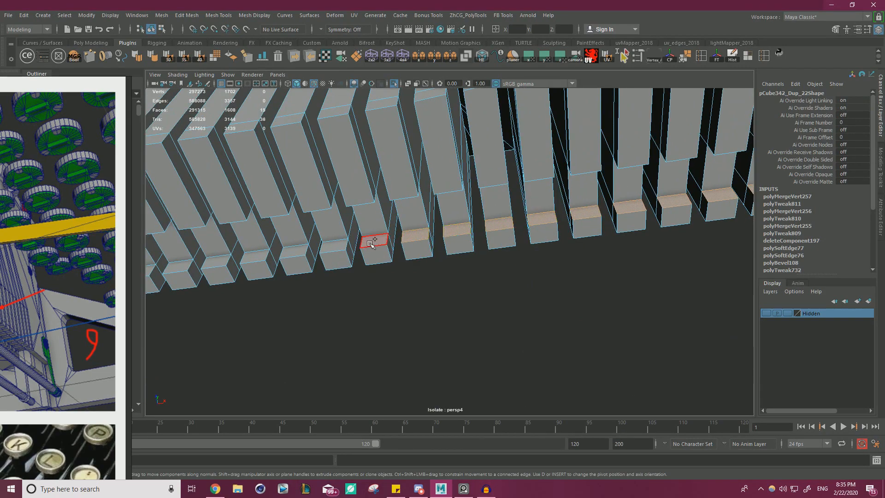
pyautogui.keyDown('alt'); pyautogui.moveTo(285, 253); pyautogui.dragTo(576, 227); pyautogui.keyUp('alt')
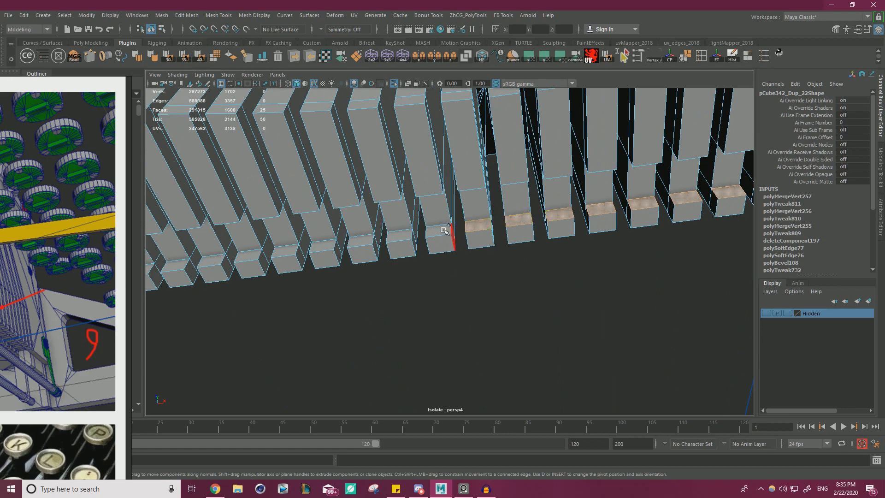
pyautogui.keyDown('shift'); pyautogui.click(353, 241); pyautogui.keyUp('shift')
pyautogui.keyDown('alt'); pyautogui.moveTo(354, 240); pyautogui.dragTo(557, 243); pyautogui.keyUp('alt')
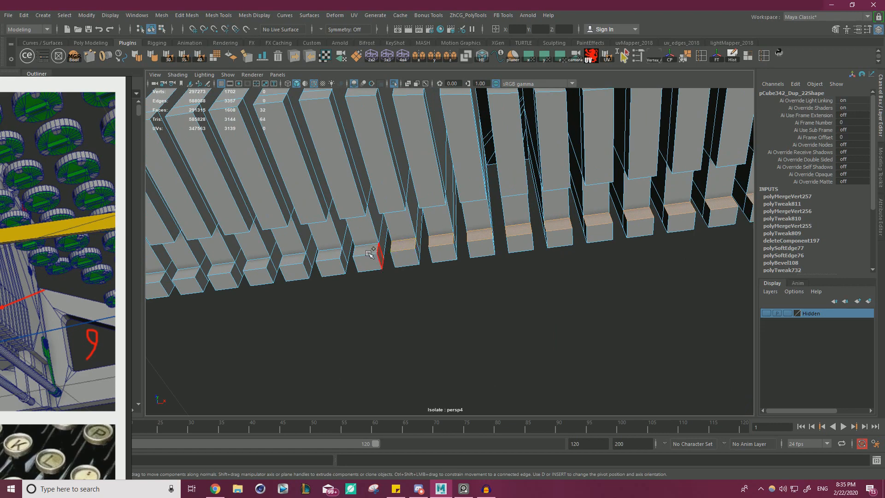
pyautogui.keyDown('alt'); pyautogui.moveTo(305, 257); pyautogui.dragTo(542, 237); pyautogui.keyUp('alt')
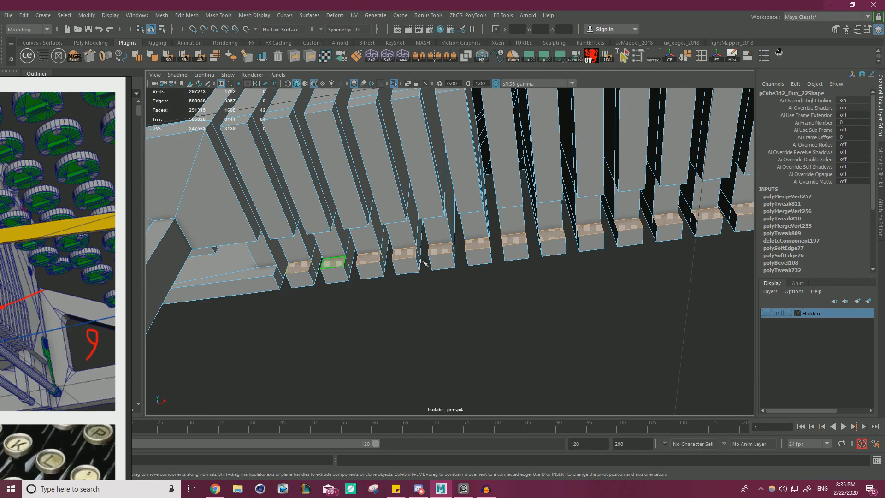
# Step: Add the opposite notch wall face of each tooth to the face selection, working along the whole comb
pyautogui.keyDown('alt'); pyautogui.moveTo(423, 262); pyautogui.dragTo(371, 278); pyautogui.keyUp('alt')
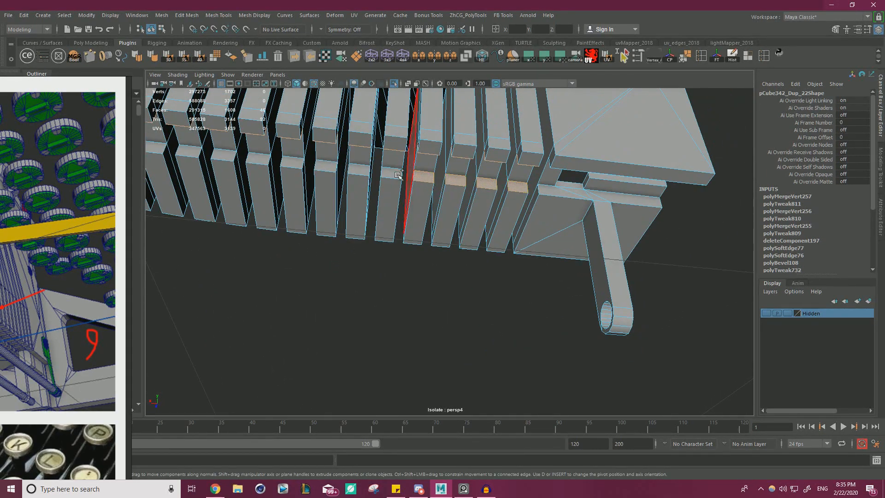
pyautogui.keyDown('shift'); pyautogui.click(263, 158); pyautogui.keyUp('shift')
pyautogui.keyDown('alt'); pyautogui.moveTo(263, 158); pyautogui.dragTo(521, 208); pyautogui.keyUp('alt')
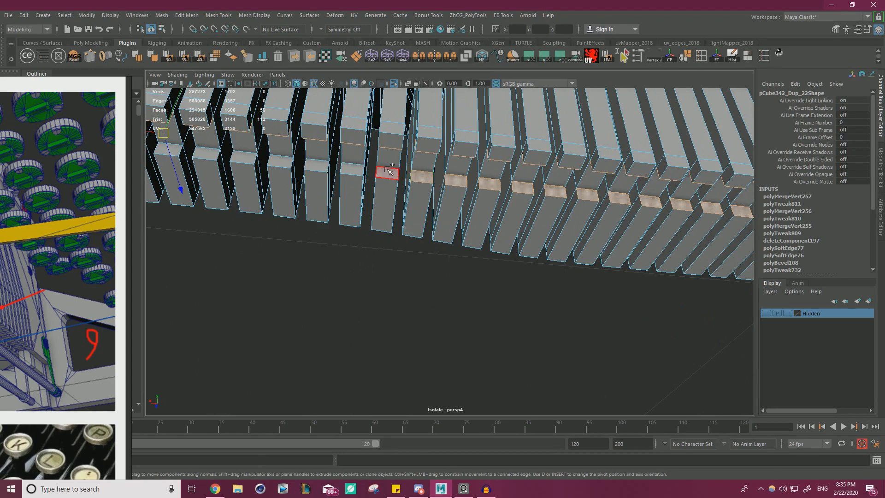
pyautogui.keyDown('shift'); pyautogui.click(253, 156); pyautogui.keyUp('shift')
pyautogui.keyDown('alt'); pyautogui.moveTo(252, 156); pyautogui.dragTo(474, 185); pyautogui.keyUp('alt')
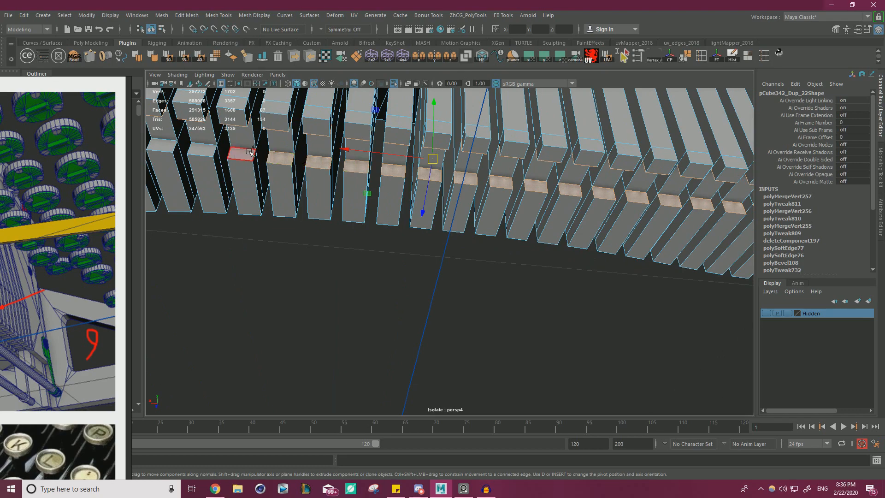
pyautogui.keyDown('alt'); pyautogui.moveTo(300, 160); pyautogui.dragTo(453, 184); pyautogui.keyUp('alt')
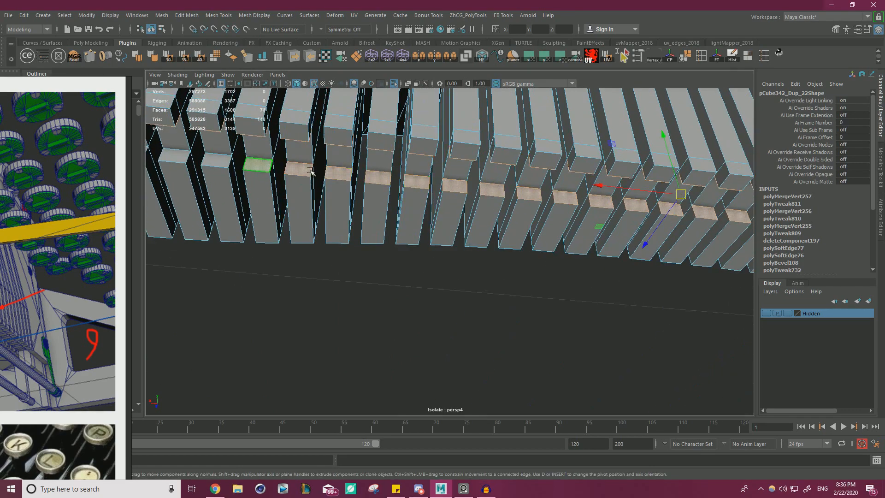
pyautogui.keyDown('alt'); pyautogui.moveTo(310, 171); pyautogui.dragTo(408, 183); pyautogui.keyUp('alt')
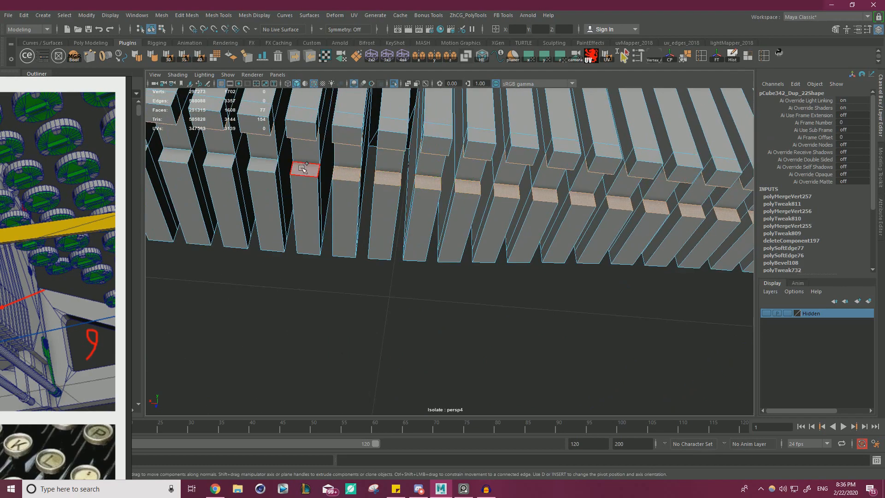
pyautogui.keyDown('alt'); pyautogui.moveTo(227, 159); pyautogui.dragTo(361, 179); pyautogui.keyUp('alt')
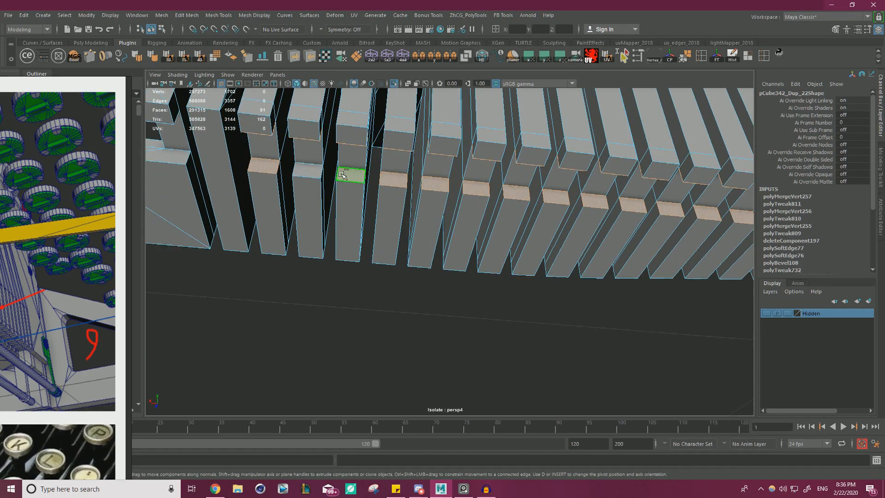
pyautogui.keyDown('shift'); pyautogui.click(308, 171); pyautogui.keyUp('shift')
pyautogui.keyDown('alt'); pyautogui.moveTo(308, 171); pyautogui.dragTo(536, 206); pyautogui.keyUp('alt')
# Step: Return the slotted part to object selection, isolate it in the front view, and frame its row of teeth
pyautogui.scroll(-5, 391, 183)
pyautogui.keyDown('alt'); pyautogui.moveTo(613, 239); pyautogui.dragTo(413, 239); pyautogui.keyUp('alt')
pyautogui.press('space')
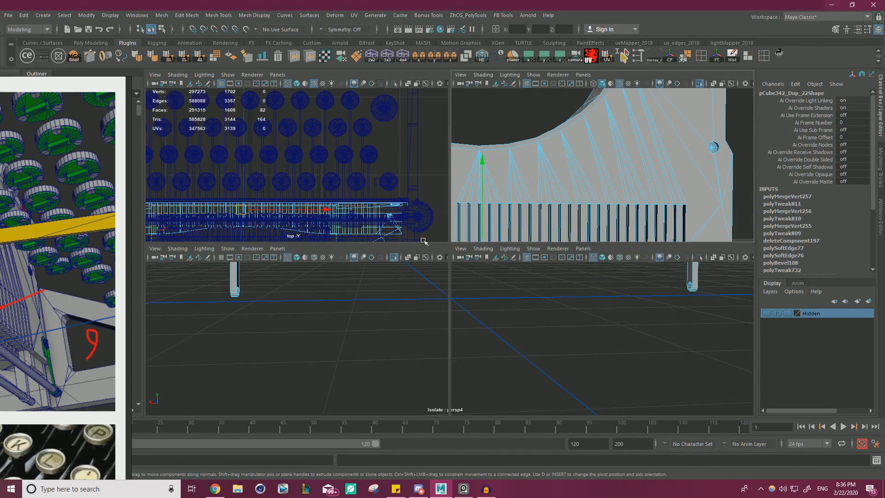
pyautogui.moveTo(571, 151); pyautogui.dragTo(605, 141, button='right')
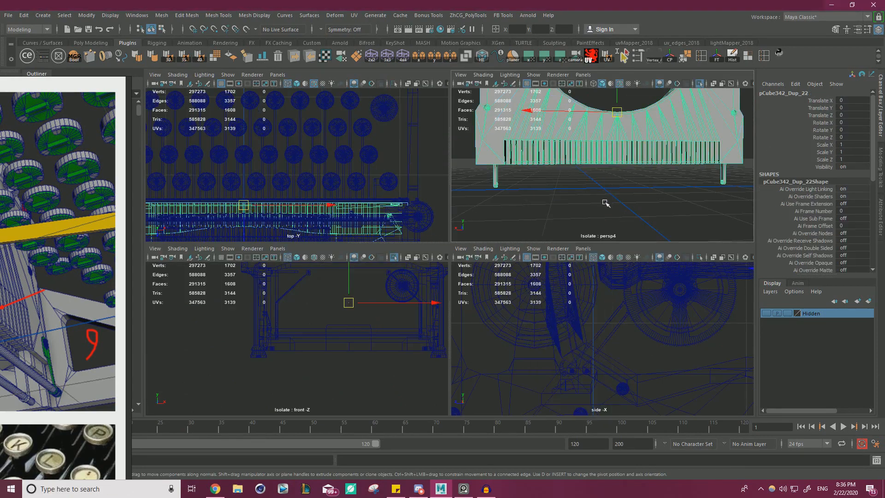
pyautogui.scroll(-5, 360, 315)
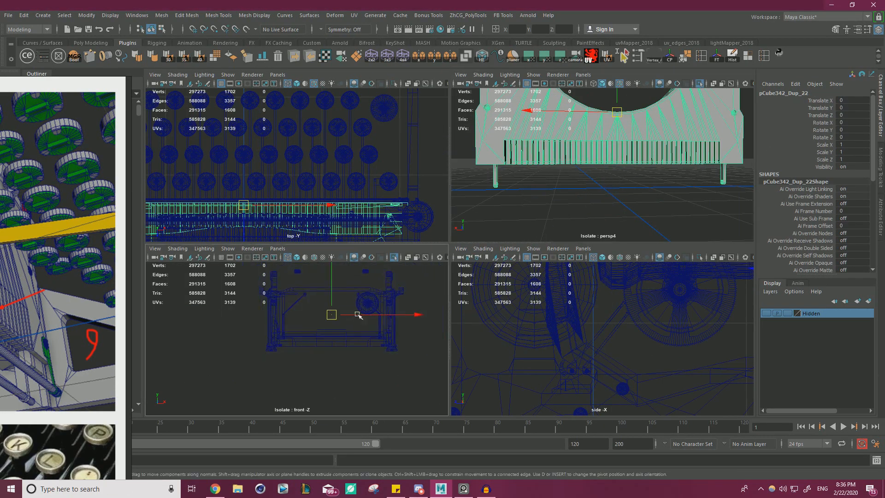
pyautogui.keyDown('alt'); pyautogui.moveTo(374, 308); pyautogui.dragTo(347, 316, button='middle'); pyautogui.keyUp('alt')
pyautogui.click(397, 256)
pyautogui.click(397, 256)
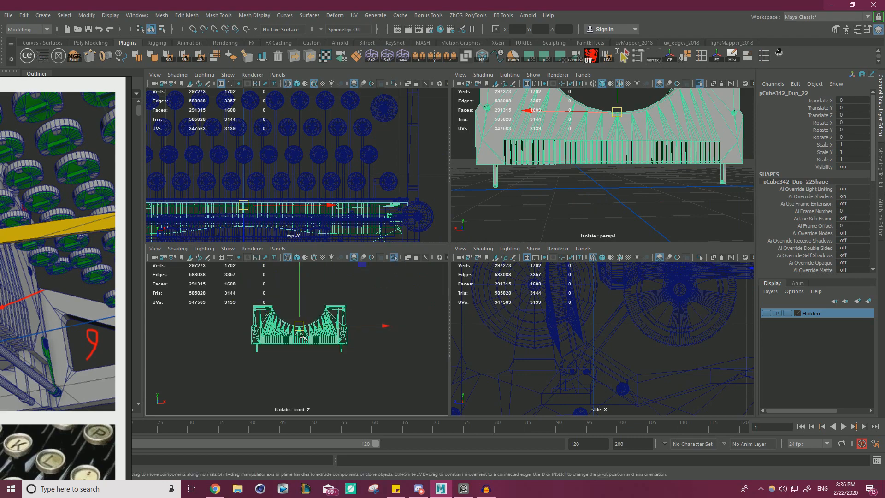
pyautogui.press('space')
pyautogui.press('f')
pyautogui.scroll(-3, 487, 299)
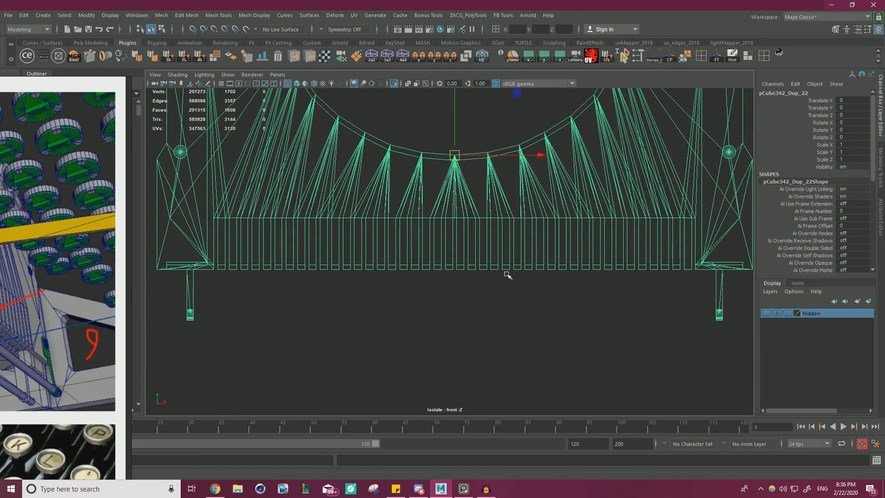
# Step: Start a Multi-Cut across the row of teeth near their lower tips in the front view
pyautogui.hotkey('ctrl', 'shift', 'x')
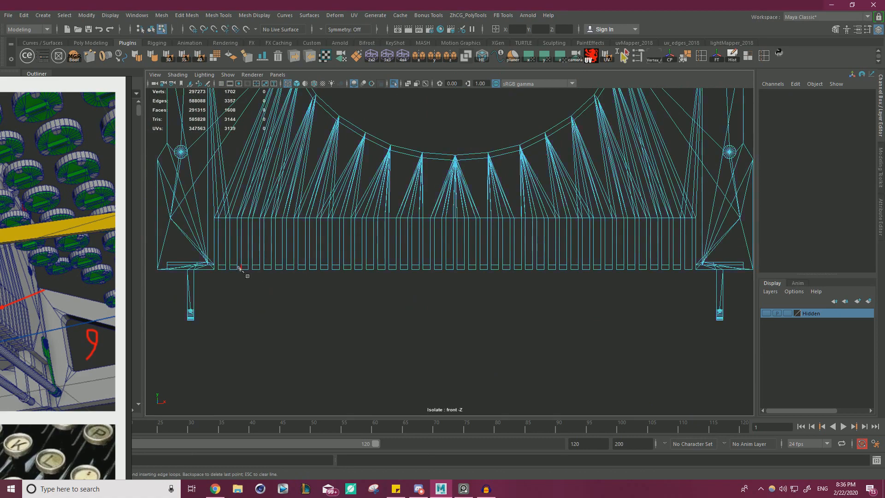
pyautogui.scroll(5, 263, 272)
pyautogui.keyDown('alt'); pyautogui.moveTo(264, 273); pyautogui.dragTo(366, 277, button='middle'); pyautogui.keyUp('alt')
pyautogui.scroll(1, 395, 297)
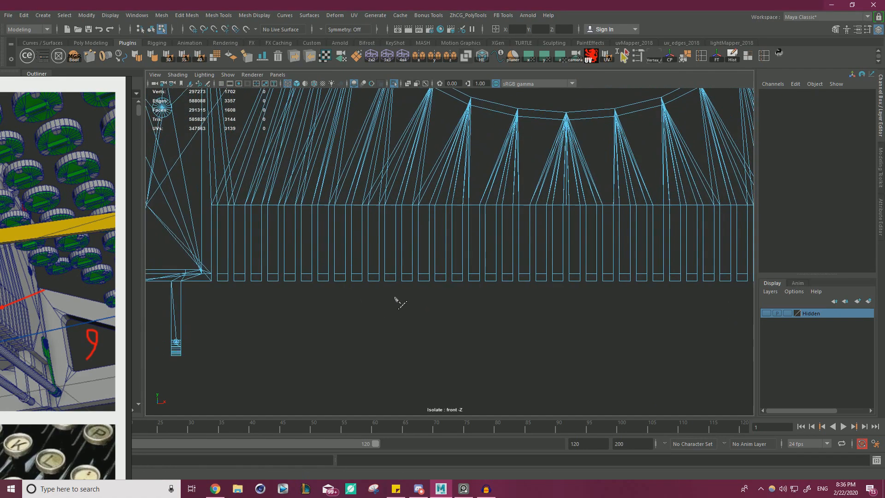
pyautogui.scroll(-4, 396, 297)
pyautogui.keyDown('alt'); pyautogui.moveTo(538, 262); pyautogui.dragTo(452, 246, button='middle'); pyautogui.keyUp('alt')
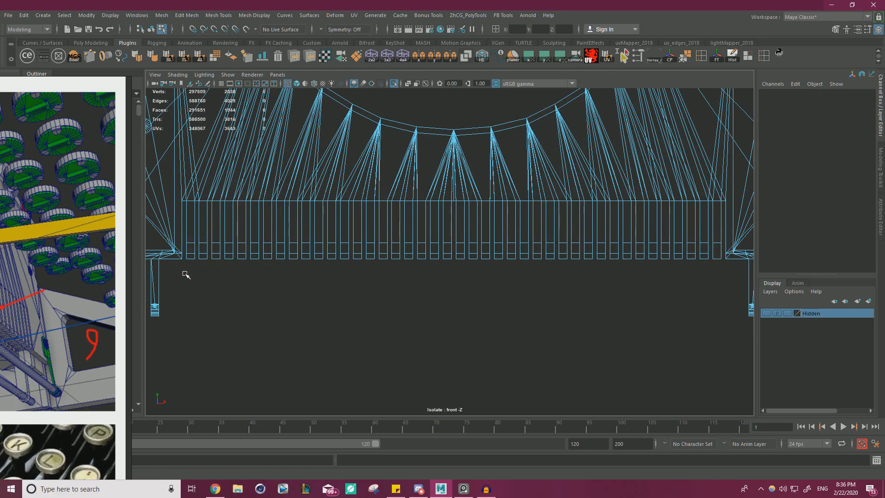
# Step: Delete the tooth-tip faces below the cut and snap the remaining tooth-end vertices down to the part's bottom edge
pyautogui.moveTo(723, 251); pyautogui.dragTo(726, 251)
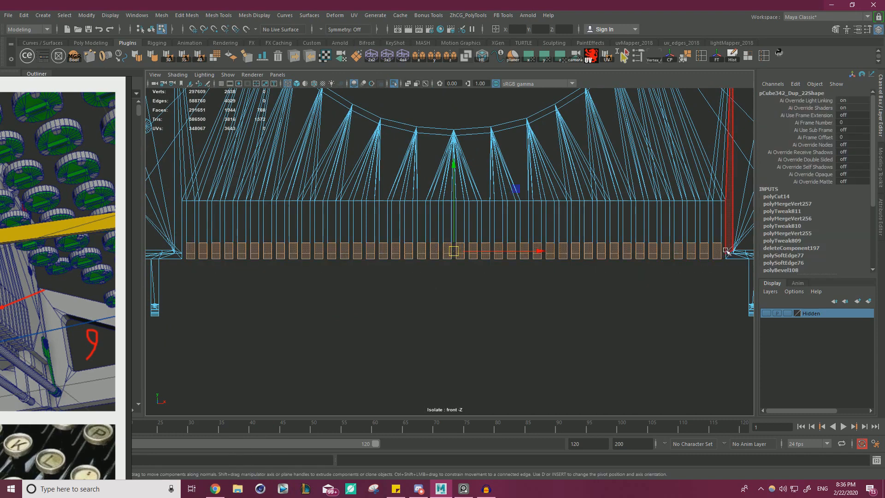
pyautogui.press('Delete')
pyautogui.moveTo(314, 245); pyautogui.dragTo(186, 245, button='right')
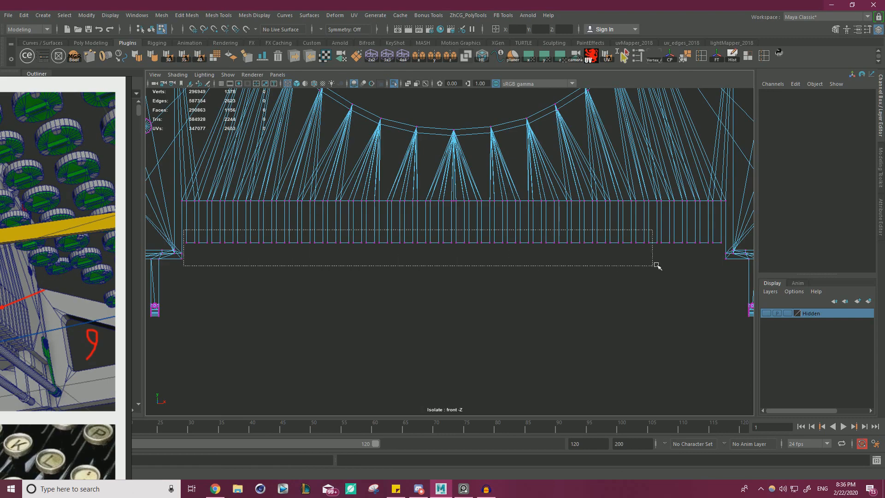
pyautogui.moveTo(723, 252); pyautogui.dragTo(723, 250)
pyautogui.press('v')
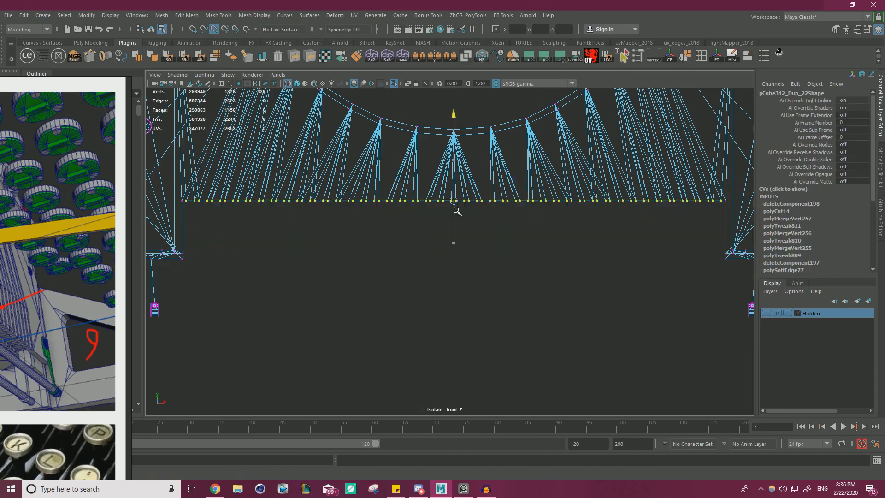
pyautogui.moveTo(454, 214); pyautogui.dragTo(712, 262)
# Step: Isolate the slotted part in the side view and frame its lower end
pyautogui.press('space')
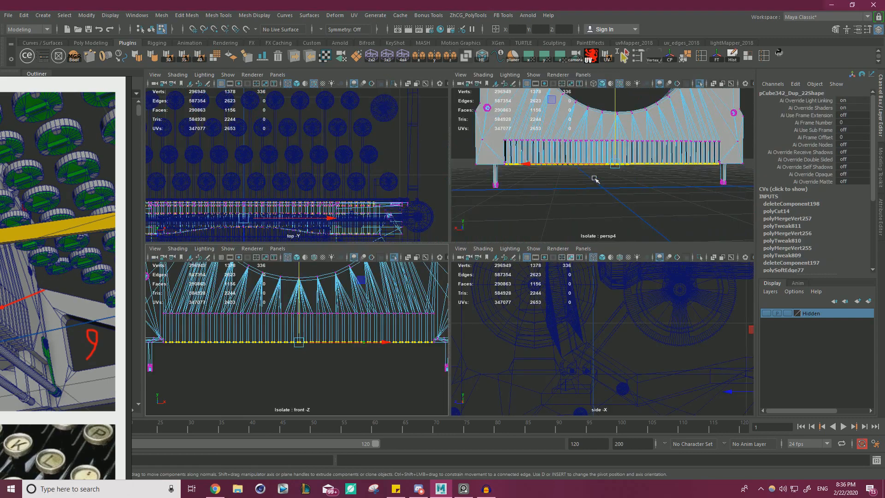
pyautogui.press('space')
pyautogui.keyDown('alt'); pyautogui.moveTo(593, 182); pyautogui.dragTo(495, 224); pyautogui.keyUp('alt')
pyautogui.press('space')
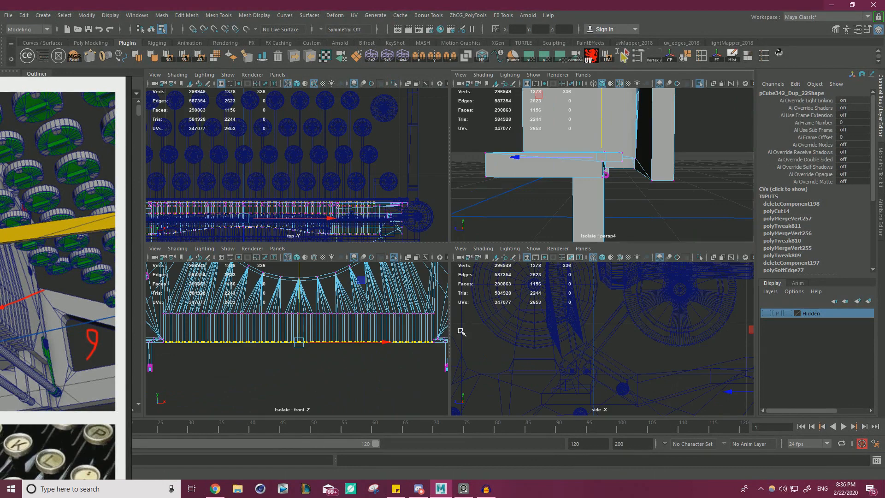
pyautogui.scroll(-3, 369, 208)
pyautogui.scroll(-6, 586, 319)
pyautogui.keyDown('alt'); pyautogui.moveTo(576, 335); pyautogui.dragTo(489, 329, button='middle'); pyautogui.keyUp('alt')
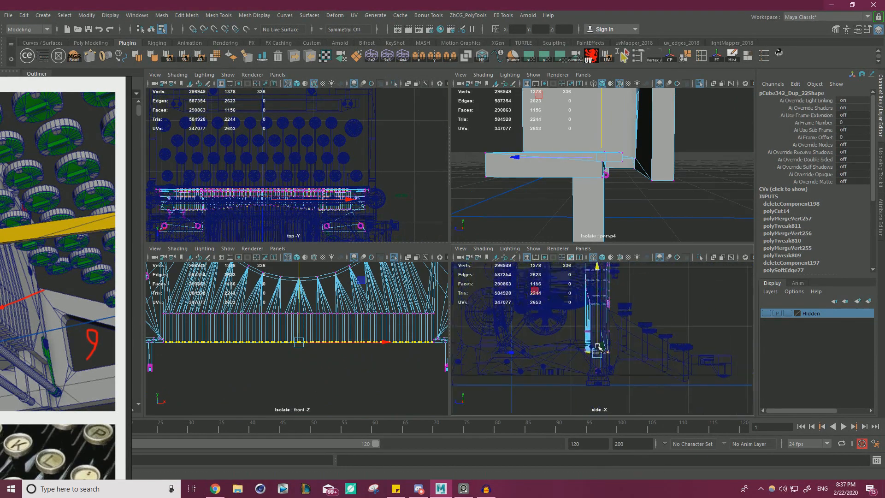
pyautogui.moveTo(599, 349); pyautogui.dragTo(596, 295, button='right')
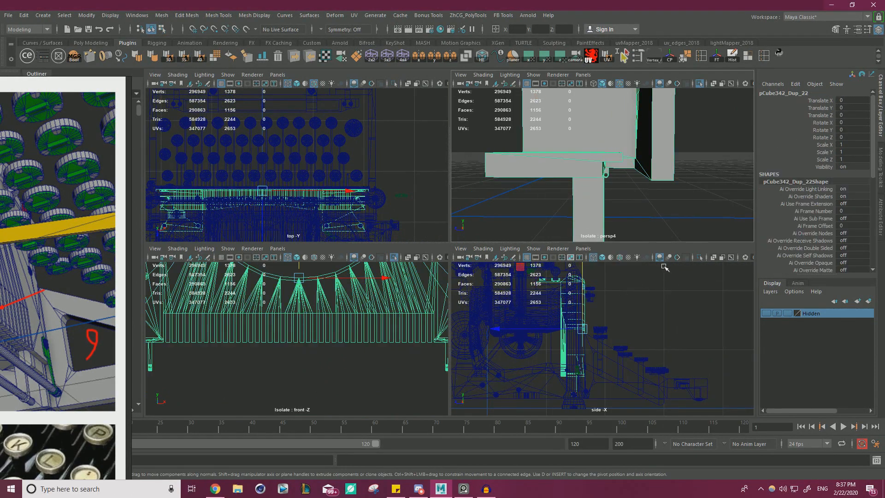
pyautogui.click(699, 258)
pyautogui.scroll(6, 595, 330)
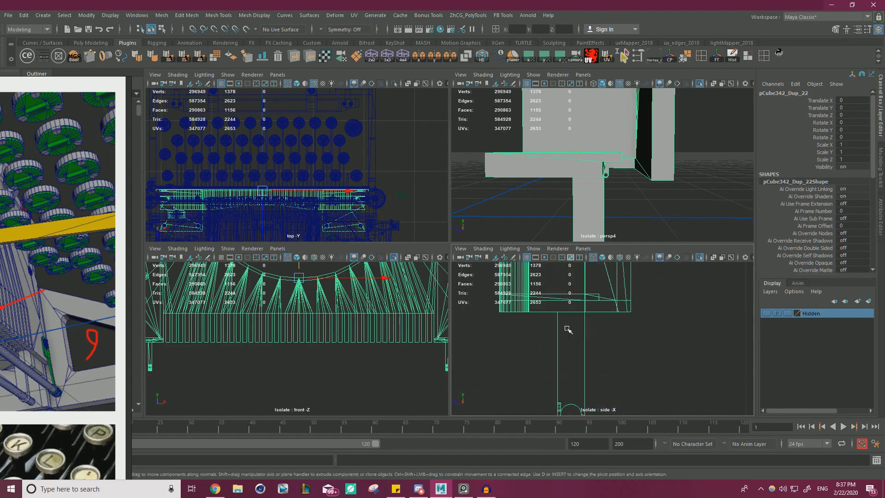
pyautogui.scroll(2, 604, 350)
pyautogui.scroll(-3, 622, 350)
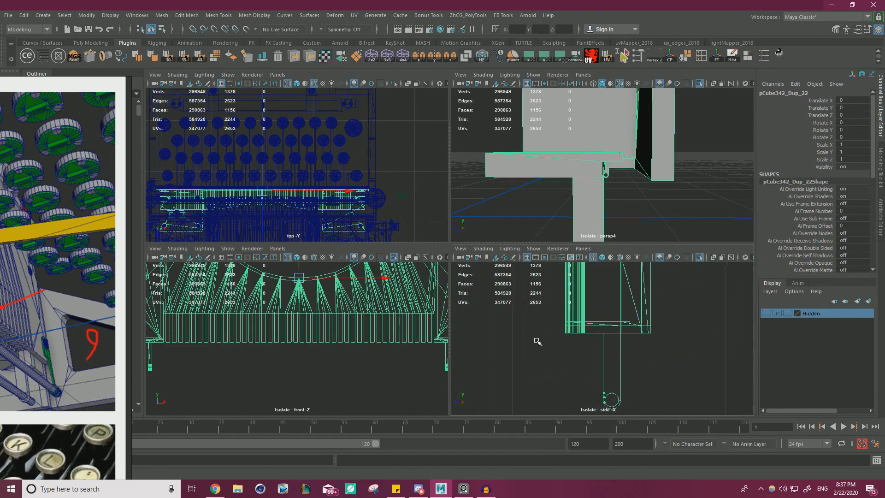
# Step: Select the row of vertices partway along the teeth's bottom edges by enclosing their shared point in the side view
pyautogui.keyDown('alt'); pyautogui.moveTo(636, 194); pyautogui.dragTo(595, 173); pyautogui.keyUp('alt')
pyautogui.keyDown('alt'); pyautogui.moveTo(664, 177); pyautogui.dragTo(586, 180, button='middle'); pyautogui.keyUp('alt')
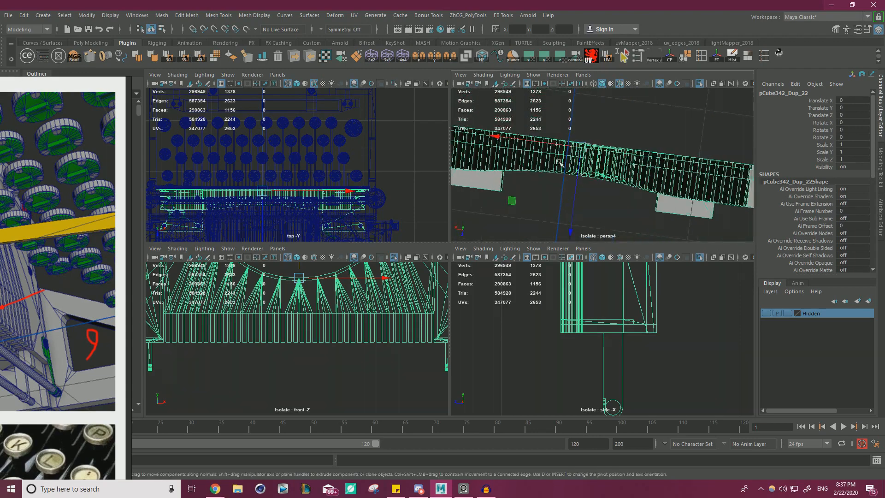
pyautogui.scroll(4, 609, 184)
pyautogui.keyDown('alt'); pyautogui.moveTo(646, 176); pyautogui.dragTo(662, 197); pyautogui.keyUp('alt')
pyautogui.moveTo(654, 187); pyautogui.dragTo(609, 186, button='right')
pyautogui.click(645, 205)
pyautogui.scroll(7, 723, 364)
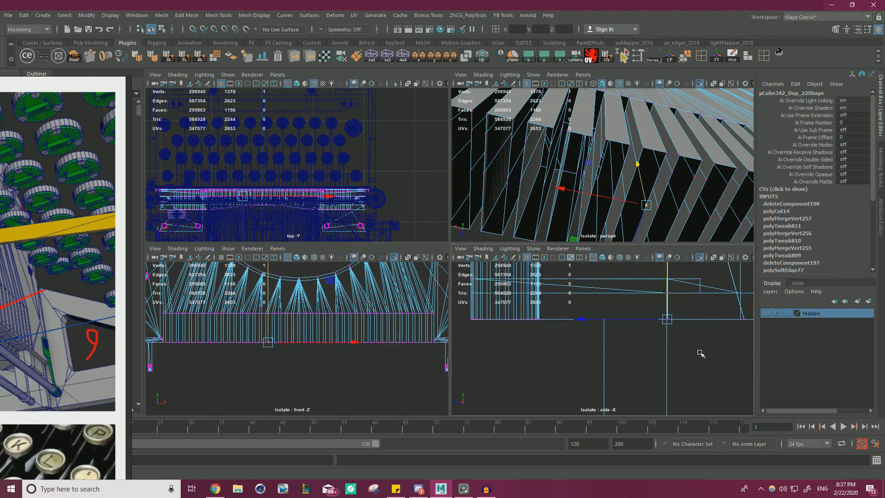
pyautogui.keyDown('alt'); pyautogui.moveTo(706, 356); pyautogui.dragTo(653, 368, button='middle'); pyautogui.keyUp('alt')
pyautogui.scroll(3, 686, 375)
pyautogui.moveTo(675, 351); pyautogui.dragTo(648, 321)
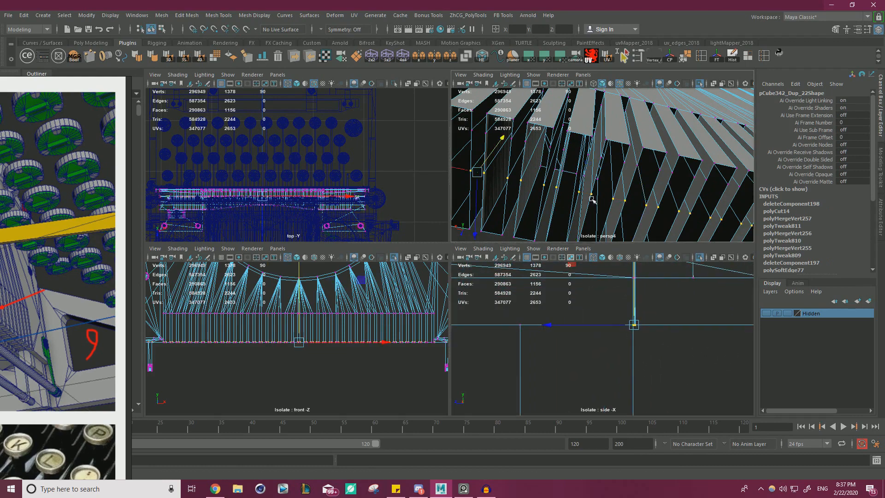
# Step: Remove the vertices on the two end blocks from the selection, keeping only those on the teeth
pyautogui.scroll(-5, 593, 195)
pyautogui.keyDown('alt'); pyautogui.moveTo(538, 192); pyautogui.dragTo(626, 208, button='middle'); pyautogui.keyUp('alt')
pyautogui.scroll(3, 560, 189)
pyautogui.keyDown('alt'); pyautogui.moveTo(559, 190); pyautogui.dragTo(477, 184); pyautogui.keyUp('alt')
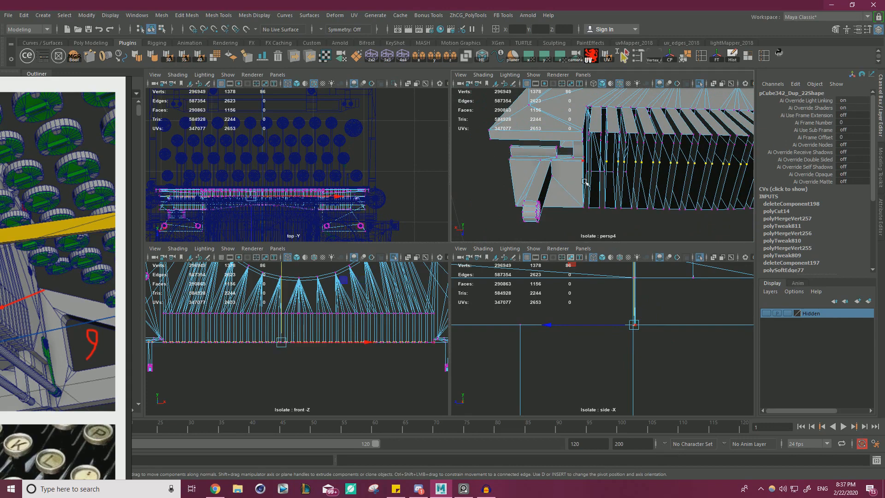
pyautogui.keyDown('alt'); pyautogui.moveTo(586, 182); pyautogui.dragTo(735, 183); pyautogui.keyUp('alt')
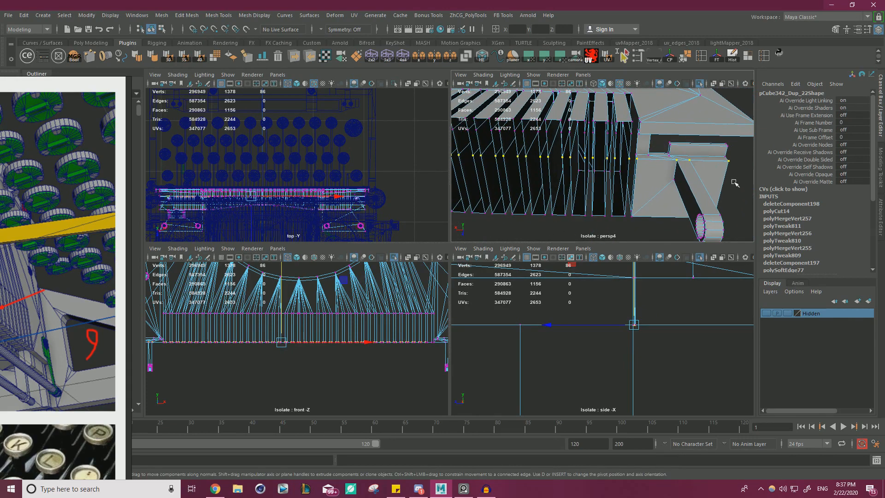
pyautogui.moveTo(641, 148)
pyautogui.keyDown('alt'); pyautogui.mouseDown()
pyautogui.moveTo(599, 159)
pyautogui.moveTo(677, 175)
pyautogui.moveTo(674, 158)
pyautogui.moveTo(432, 208)
pyautogui.mouseUp(); pyautogui.keyUp('alt')
# Step: Move the selected row of vertices to the teeth's corner edge and merge all the part's vertices at a 0.0001 distance threshold
pyautogui.press('space')
pyautogui.moveTo(379, 221); pyautogui.dragTo(556, 177)
pyautogui.keyDown('alt'); pyautogui.moveTo(557, 177); pyautogui.dragTo(284, 182, button='right'); pyautogui.keyUp('alt')
pyautogui.keyDown('alt'); pyautogui.moveTo(284, 181); pyautogui.dragTo(171, 133); pyautogui.keyUp('alt')
pyautogui.moveTo(613, 331); pyautogui.dragTo(295, 161)
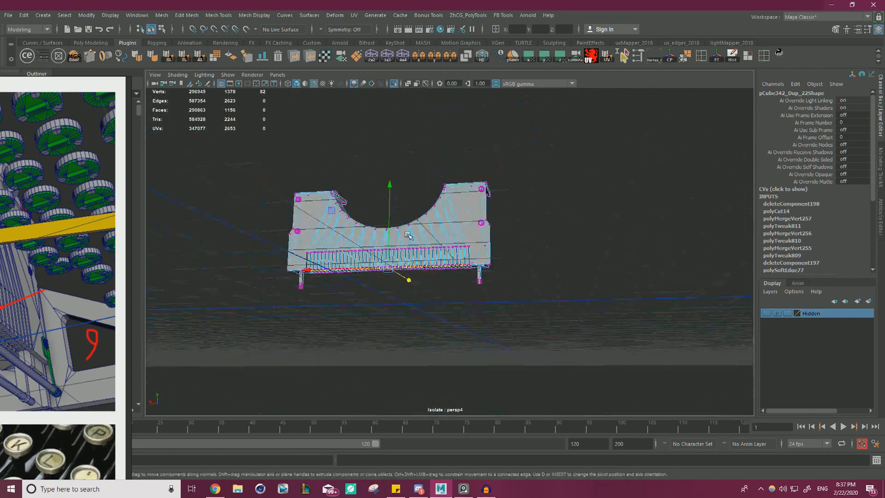
pyautogui.keyDown('shift'); pyautogui.moveTo(581, 203); pyautogui.dragTo(611, 159, button='right'); pyautogui.keyUp('shift')
pyautogui.scroll(5, 514, 213)
pyautogui.keyDown('alt'); pyautogui.moveTo(480, 211); pyautogui.dragTo(583, 261); pyautogui.keyUp('alt')
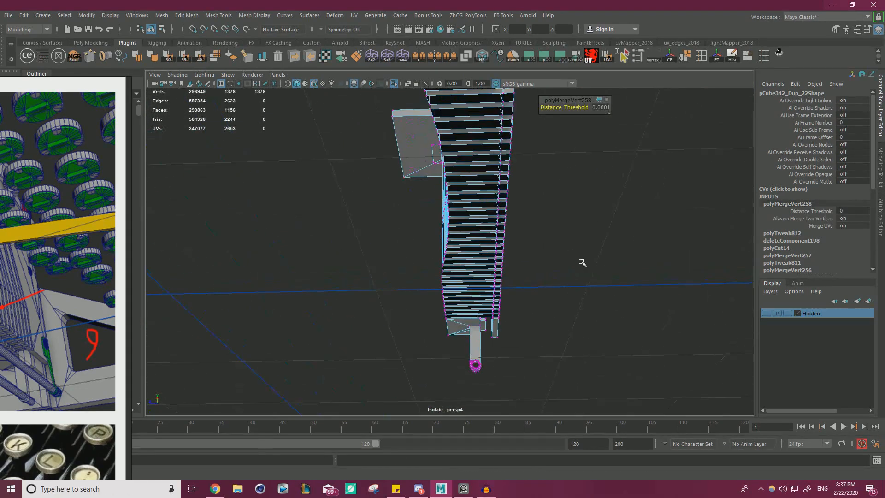
# Step: Select the nearly coincident vertices at the teeth's lower corners in the side view, excluding those on the end blocks
pyautogui.scroll(3, 553, 272)
pyautogui.press('space')
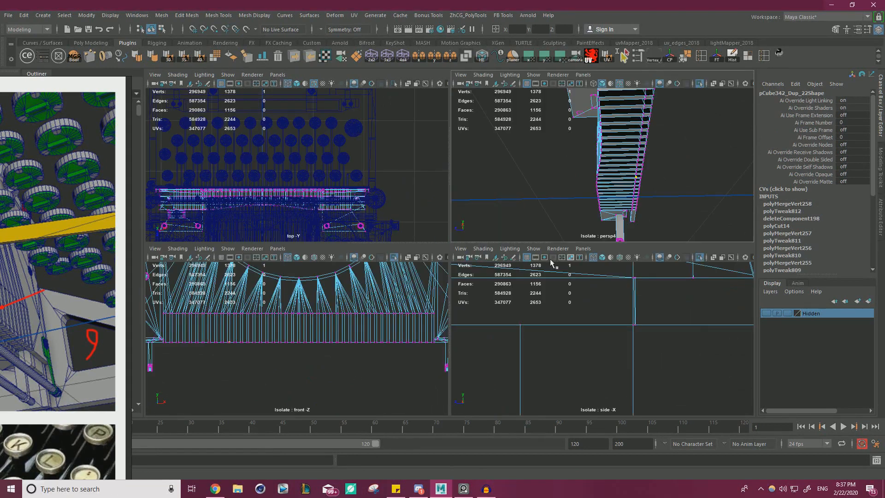
pyautogui.keyDown('alt'); pyautogui.moveTo(587, 333); pyautogui.dragTo(455, 307, button='right'); pyautogui.keyUp('alt')
pyautogui.scroll(4, 646, 339)
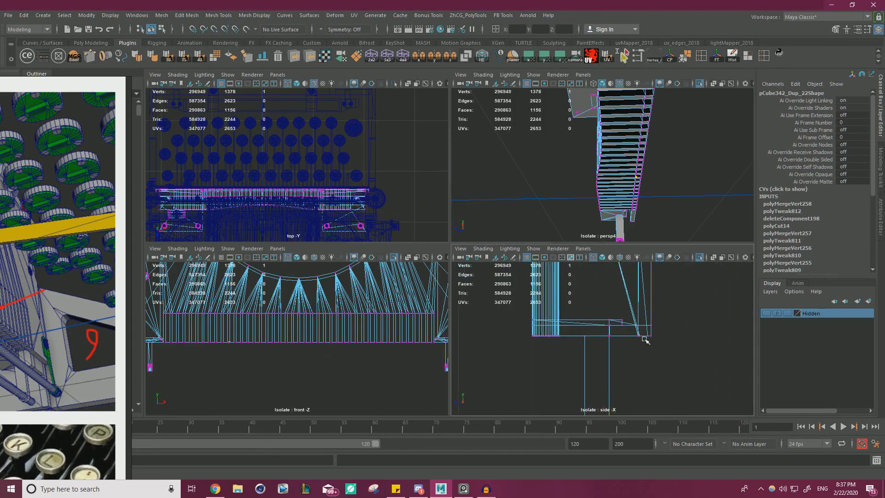
pyautogui.press('space')
pyautogui.keyDown('alt'); pyautogui.moveTo(591, 265); pyautogui.dragTo(650, 262, button='right'); pyautogui.keyUp('alt')
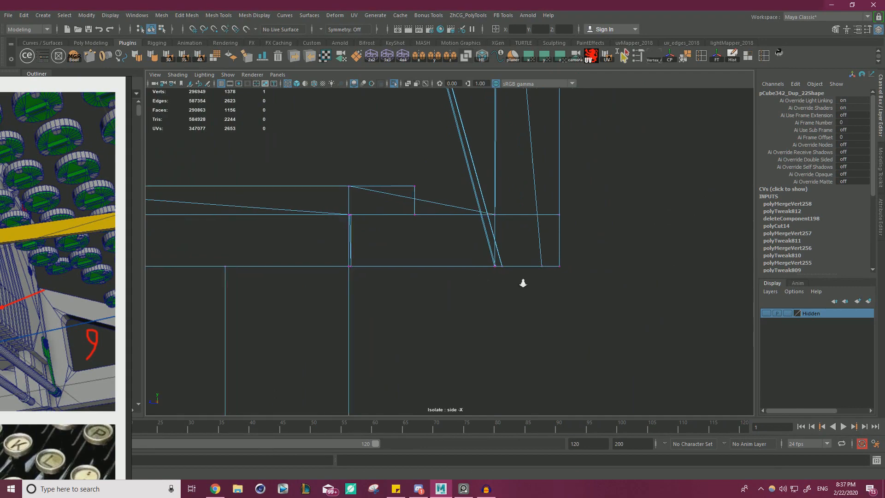
pyautogui.keyDown('alt'); pyautogui.moveTo(524, 283); pyautogui.dragTo(685, 328, button='right'); pyautogui.keyUp('alt')
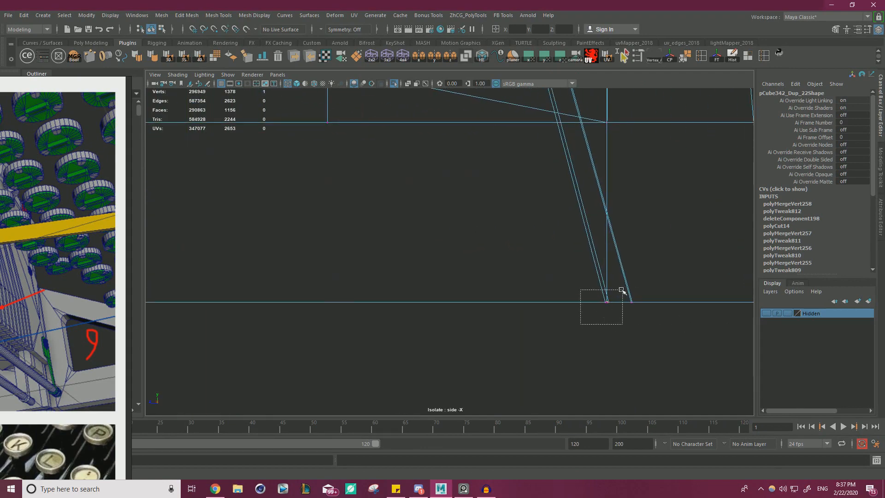
pyautogui.press('space')
pyautogui.press('space')
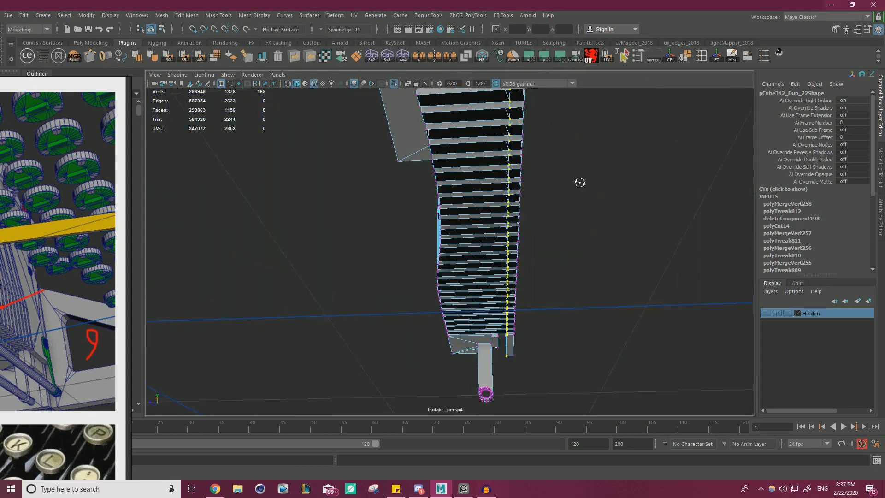
pyautogui.keyDown('alt'); pyautogui.moveTo(579, 184); pyautogui.dragTo(441, 216); pyautogui.keyUp('alt')
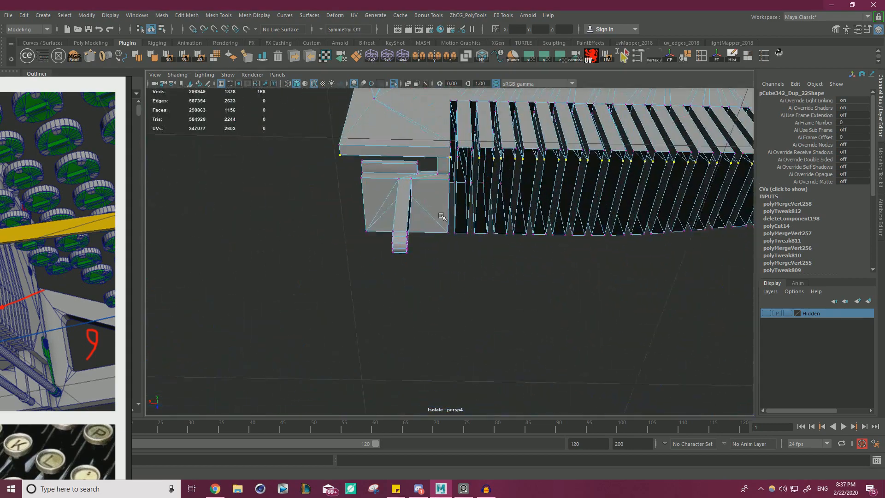
pyautogui.keyDown('alt'); pyautogui.moveTo(448, 150); pyautogui.dragTo(660, 234); pyautogui.keyUp('alt')
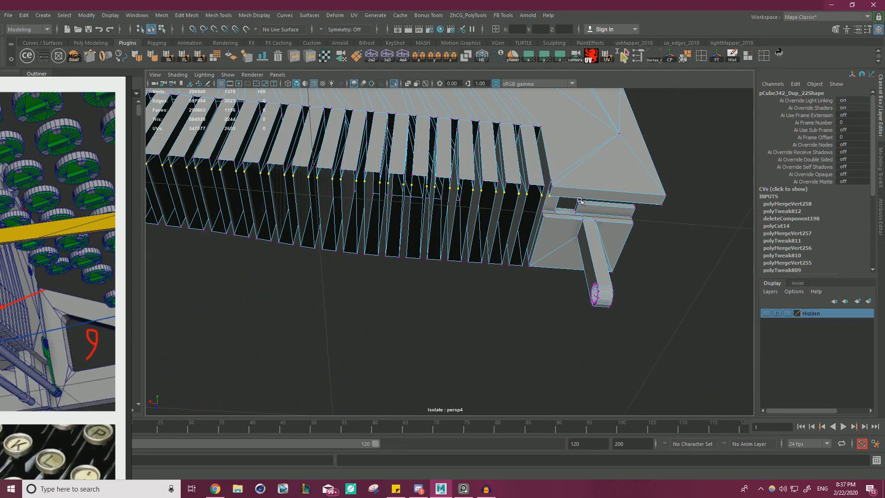
pyautogui.keyDown('alt'); pyautogui.moveTo(554, 194); pyautogui.dragTo(507, 200); pyautogui.keyUp('alt')
# Step: Snap the selected corner vertices into line with the corner vertex at the end of the tooth row
pyautogui.press('w')
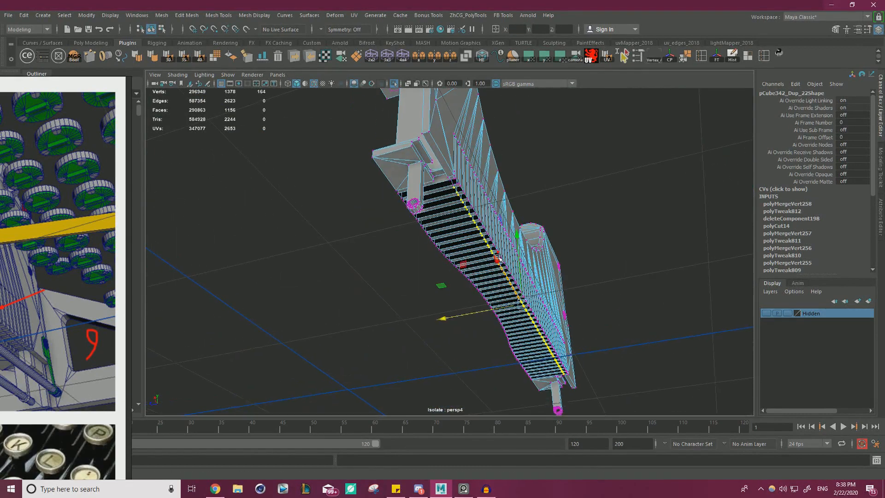
pyautogui.keyDown('alt'); pyautogui.moveTo(509, 203); pyautogui.dragTo(594, 309, button='right'); pyautogui.keyUp('alt')
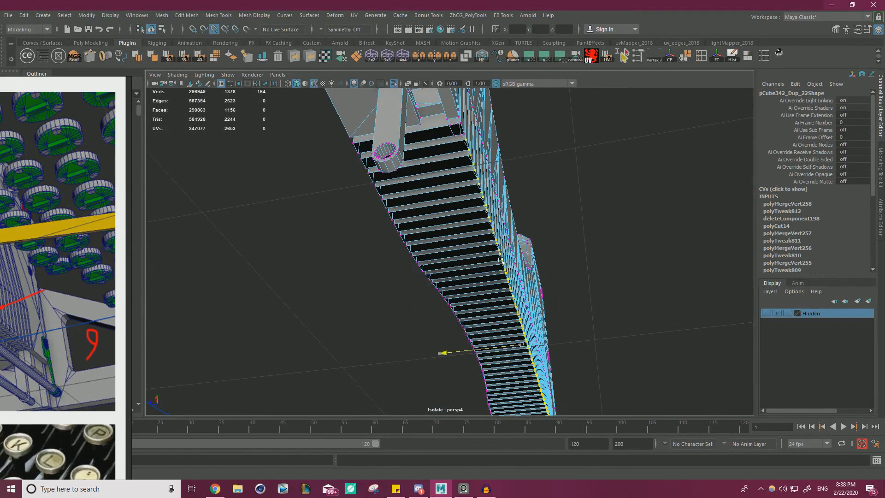
pyautogui.keyDown('alt'); pyautogui.moveTo(502, 256); pyautogui.dragTo(426, 208); pyautogui.keyUp('alt')
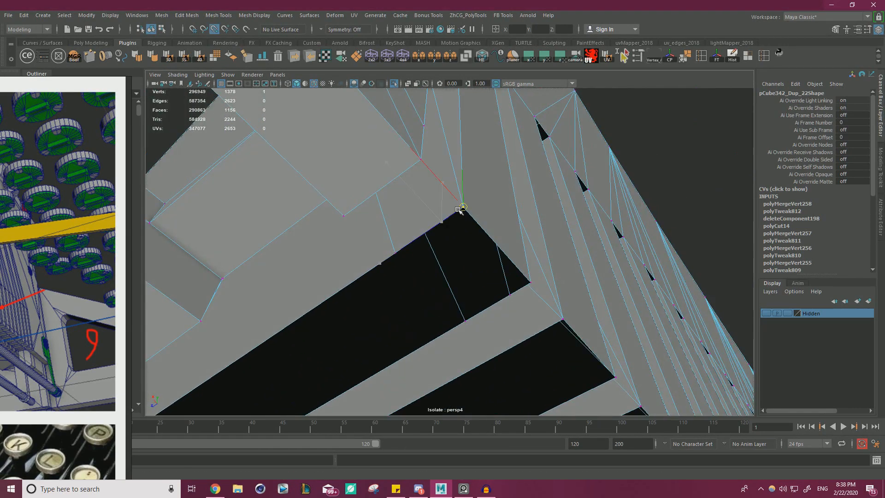
pyautogui.moveTo(384, 234); pyautogui.dragTo(404, 260)
pyautogui.press('v')
pyautogui.keyDown('alt'); pyautogui.moveTo(460, 210); pyautogui.dragTo(486, 182); pyautogui.keyUp('alt')
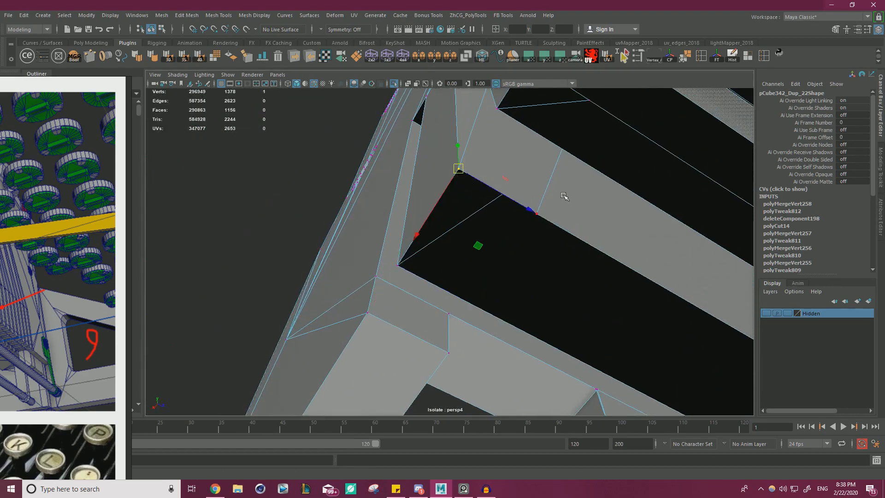
pyautogui.moveTo(537, 213); pyautogui.dragTo(469, 175)
# Step: Select all vertices of the slotted part and merge the coincident ones
pyautogui.press('f')
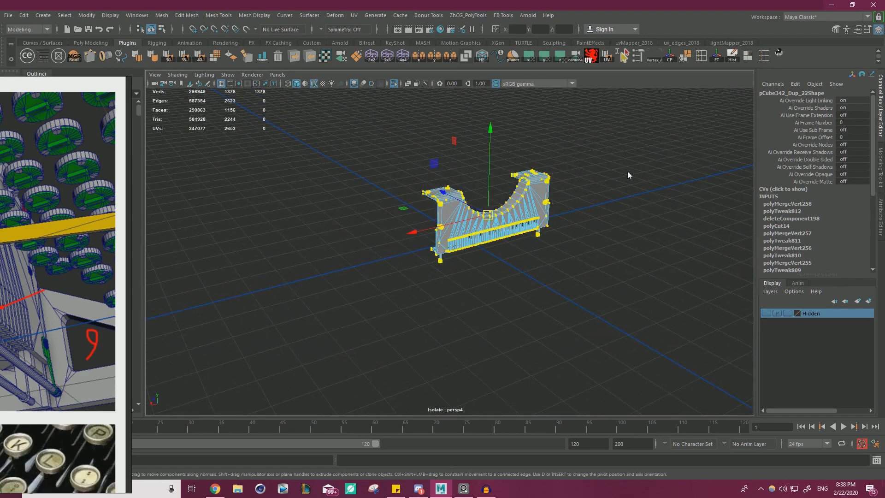
pyautogui.keyDown('shift'); pyautogui.moveTo(628, 173); pyautogui.dragTo(666, 135, button='right'); pyautogui.keyUp('shift')
pyautogui.keyDown('alt'); pyautogui.moveTo(651, 164); pyautogui.dragTo(620, 127); pyautogui.keyUp('alt')
pyautogui.keyDown('alt'); pyautogui.moveTo(621, 127); pyautogui.dragTo(784, 302, button='right'); pyautogui.keyUp('alt')
pyautogui.moveTo(468, 200); pyautogui.dragTo(468, 175, button='right')
# Step: Select the open border edges around the underside of every tooth along the whole comb
pyautogui.keyDown('alt'); pyautogui.moveTo(453, 254); pyautogui.dragTo(446, 189); pyautogui.keyUp('alt')
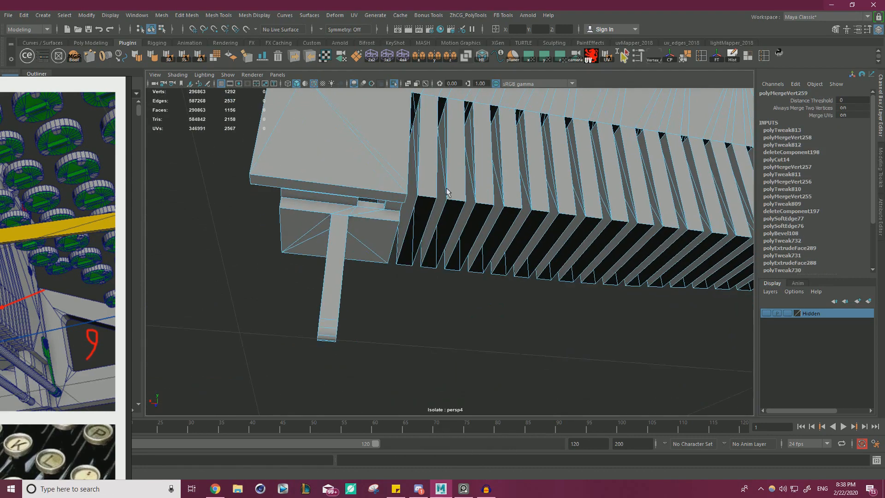
pyautogui.click(422, 225)
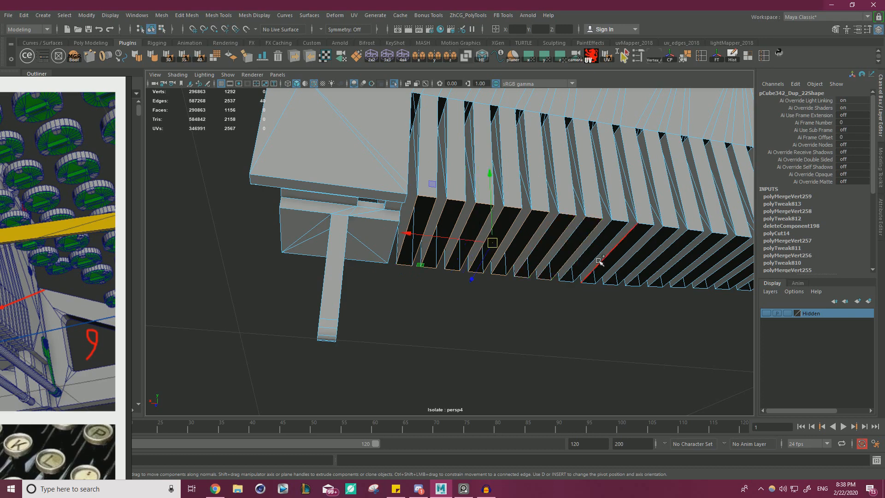
pyautogui.keyDown('alt'); pyautogui.moveTo(620, 262); pyautogui.dragTo(414, 263, button='middle'); pyautogui.keyUp('alt')
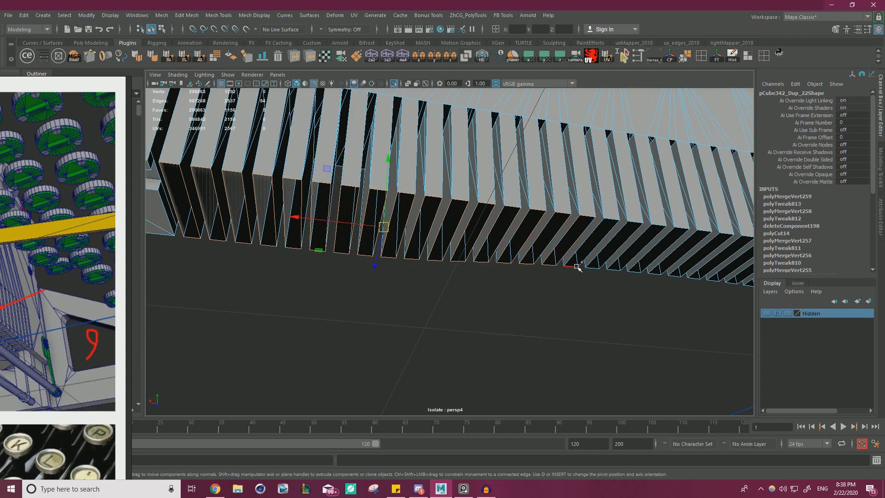
pyautogui.keyDown('alt'); pyautogui.moveTo(592, 261); pyautogui.dragTo(409, 238, button='middle'); pyautogui.keyUp('alt')
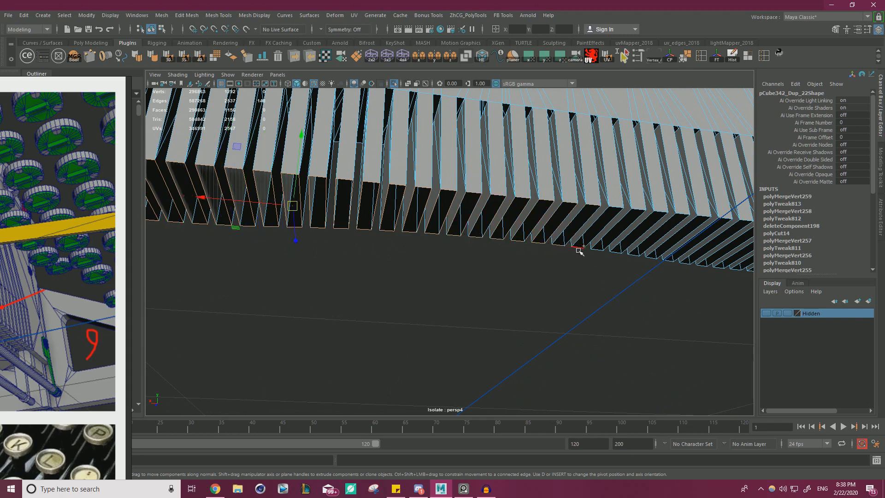
pyautogui.keyDown('alt'); pyautogui.moveTo(599, 252); pyautogui.dragTo(455, 236, button='middle'); pyautogui.keyUp('alt')
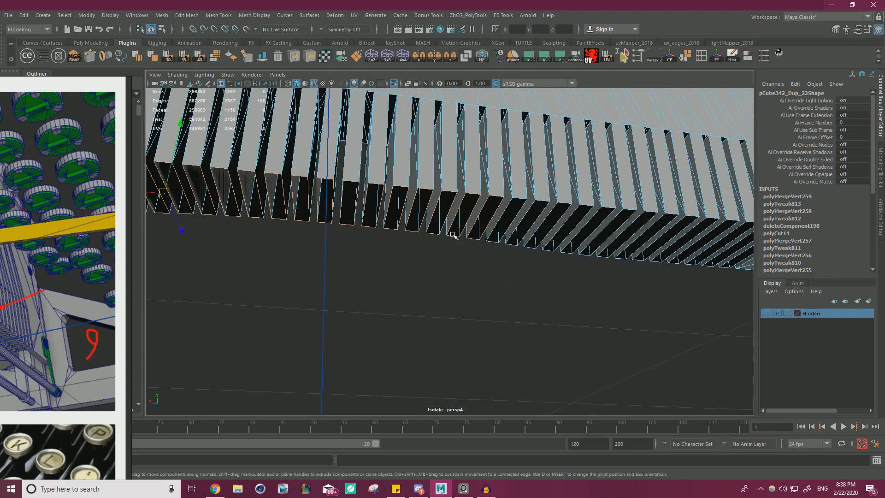
pyautogui.keyDown('alt'); pyautogui.moveTo(475, 237); pyautogui.dragTo(454, 237); pyautogui.keyUp('alt')
pyautogui.keyDown('alt'); pyautogui.moveTo(454, 237); pyautogui.dragTo(427, 230, button='middle'); pyautogui.keyUp('alt')
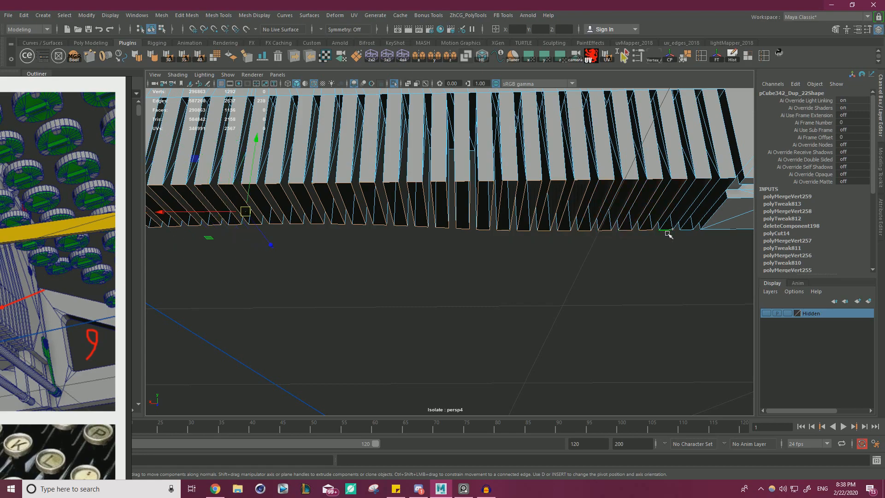
pyautogui.keyDown('shift'); pyautogui.doubleClick(687, 234); pyautogui.keyUp('shift')
pyautogui.keyDown('alt'); pyautogui.moveTo(688, 235); pyautogui.dragTo(318, 229, button='right'); pyautogui.keyUp('alt')
pyautogui.keyDown('alt'); pyautogui.moveTo(318, 228); pyautogui.dragTo(369, 247); pyautogui.keyUp('alt')
pyautogui.keyDown('alt'); pyautogui.moveTo(369, 246); pyautogui.dragTo(452, 245, button='middle'); pyautogui.keyUp('alt')
pyautogui.keyDown('alt'); pyautogui.moveTo(452, 245); pyautogui.dragTo(581, 245, button='right'); pyautogui.keyUp('alt')
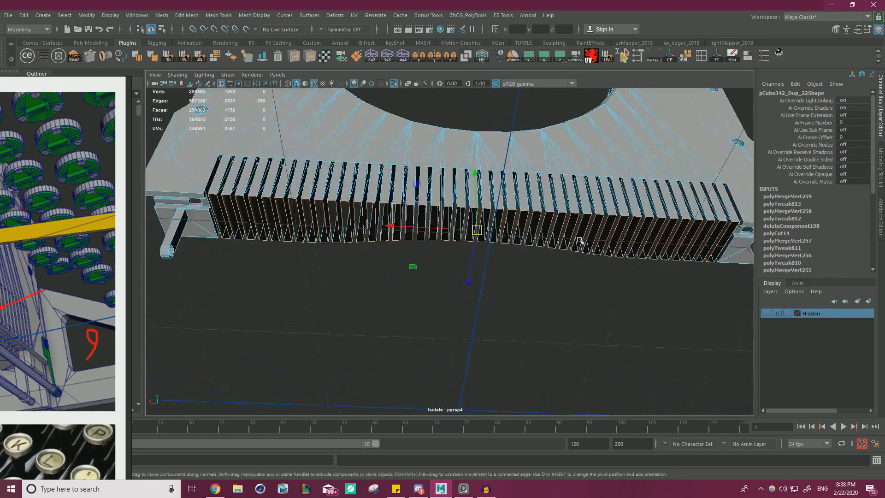
# Step: Fill the holes bounded by the selected border edges on the undersides of the comb's teeth
pyautogui.keyDown('alt'); pyautogui.moveTo(456, 245); pyautogui.dragTo(485, 221, button='middle'); pyautogui.keyUp('alt')
pyautogui.keyDown('alt'); pyautogui.moveTo(485, 221); pyautogui.dragTo(506, 231); pyautogui.keyUp('alt')
pyautogui.keyDown('shift'); pyautogui.rightClick(566, 250); pyautogui.keyUp('shift')
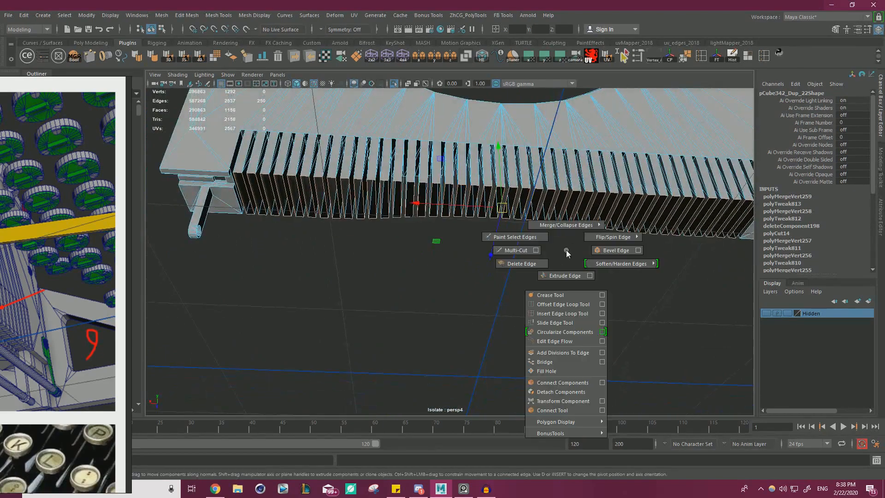
pyautogui.click(555, 373)
pyautogui.keyDown('alt'); pyautogui.moveTo(541, 306); pyautogui.dragTo(461, 335); pyautogui.keyUp('alt')
# Step: Examine the closed tooth ends and the slots between the teeth up close from several angles
pyautogui.moveTo(382, 217); pyautogui.dragTo(415, 209, button='right')
pyautogui.keyDown('alt'); pyautogui.moveTo(415, 209); pyautogui.dragTo(497, 281, button='middle'); pyautogui.keyUp('alt')
pyautogui.keyDown('alt'); pyautogui.moveTo(496, 282); pyautogui.dragTo(579, 255); pyautogui.keyUp('alt')
pyautogui.keyDown('alt'); pyautogui.moveTo(580, 255); pyautogui.dragTo(536, 228, button='right'); pyautogui.keyUp('alt')
pyautogui.keyDown('alt'); pyautogui.moveTo(536, 228); pyautogui.dragTo(679, 182); pyautogui.keyUp('alt')
pyautogui.keyDown('alt'); pyautogui.moveTo(521, 178); pyautogui.dragTo(571, 198, button='right'); pyautogui.keyUp('alt')
pyautogui.keyDown('alt'); pyautogui.moveTo(572, 199); pyautogui.dragTo(584, 216, button='middle'); pyautogui.keyUp('alt')
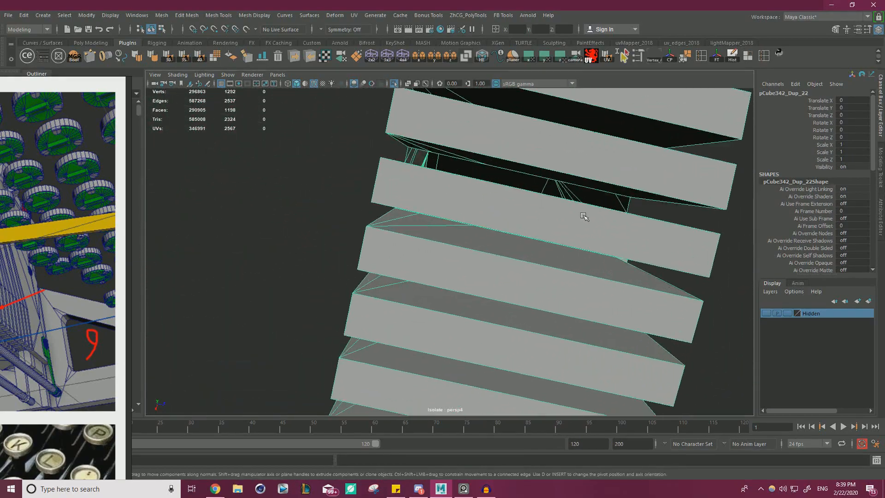
pyautogui.scroll(3, 585, 217)
pyautogui.keyDown('alt'); pyautogui.moveTo(585, 217); pyautogui.dragTo(383, 239); pyautogui.keyUp('alt')
pyautogui.scroll(3, 565, 223)
# Step: Select the row of overlapping vertices at the slots' inner upper corner in the side view
pyautogui.press('F9')
pyautogui.click(504, 217)
pyautogui.press('space')
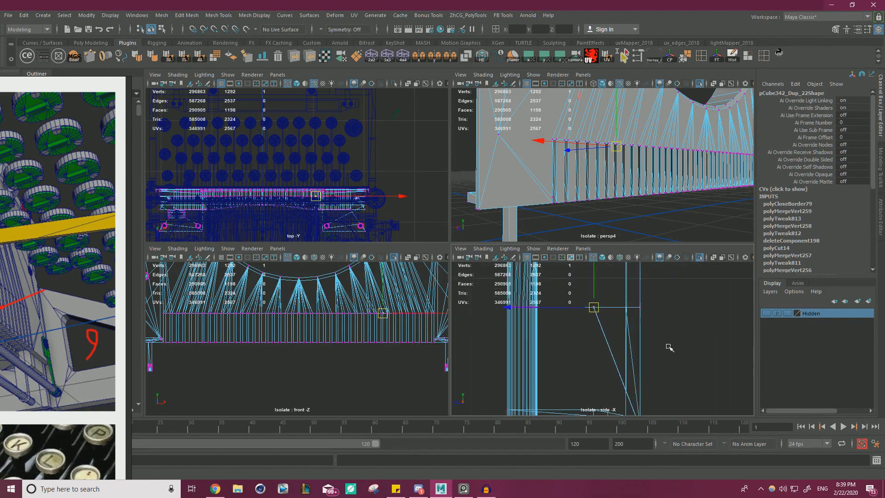
pyautogui.scroll(3, 670, 347)
pyautogui.keyDown('alt'); pyautogui.moveTo(623, 327); pyautogui.dragTo(637, 362, button='middle'); pyautogui.keyUp('alt')
# Step: Snap the selected slot vertices along the Z axis into line with the neighbouring vertices at the back of the slots
pyautogui.keyDown('alt'); pyautogui.moveTo(607, 203); pyautogui.dragTo(560, 240); pyautogui.keyUp('alt')
pyautogui.scroll(5, 581, 161)
pyautogui.press('space')
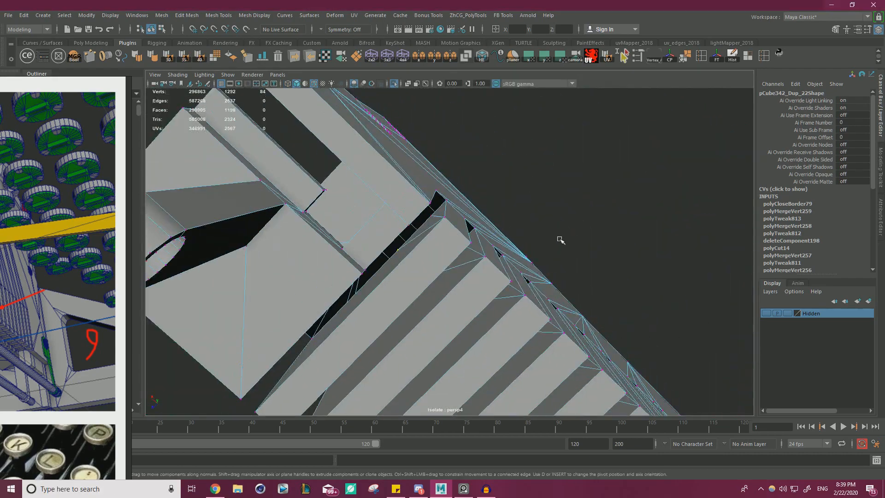
pyautogui.keyDown('alt'); pyautogui.moveTo(560, 240); pyautogui.dragTo(488, 221, button='right'); pyautogui.keyUp('alt')
pyautogui.moveTo(489, 222)
pyautogui.keyDown('alt'); pyautogui.mouseDown()
pyautogui.moveTo(464, 241)
pyautogui.moveTo(472, 222)
pyautogui.mouseUp(); pyautogui.keyUp('alt')
pyautogui.keyDown('alt'); pyautogui.moveTo(473, 222); pyautogui.dragTo(470, 138, button='middle'); pyautogui.keyUp('alt')
pyautogui.keyDown('alt'); pyautogui.moveTo(544, 258); pyautogui.dragTo(608, 287, button='right'); pyautogui.keyUp('alt')
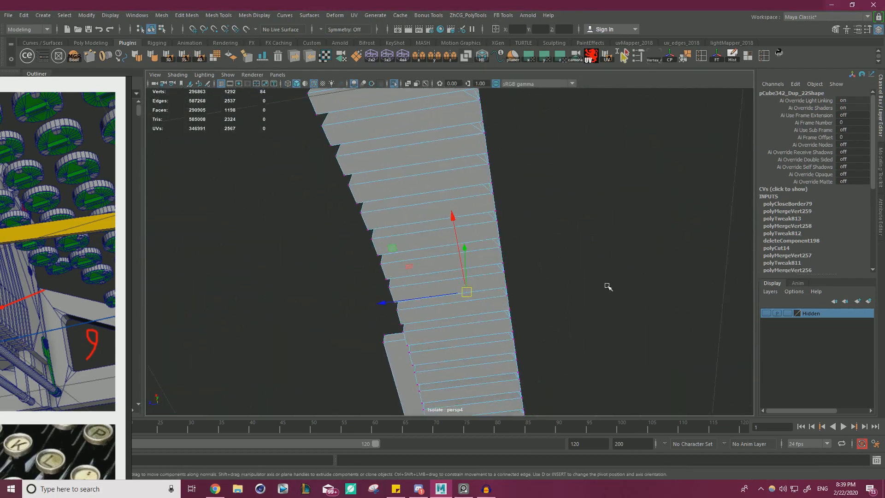
pyautogui.keyDown('alt'); pyautogui.moveTo(609, 286); pyautogui.dragTo(494, 254); pyautogui.keyUp('alt')
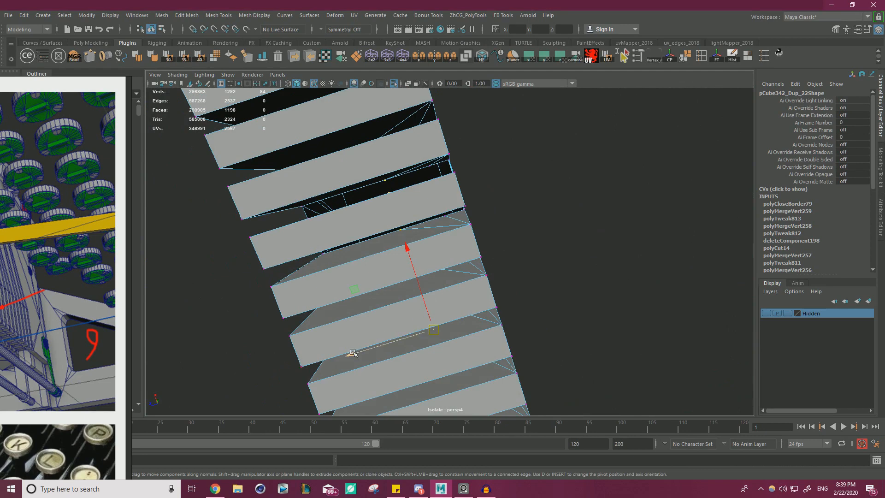
pyautogui.keyDown('alt'); pyautogui.moveTo(454, 229); pyautogui.dragTo(403, 250, button='right'); pyautogui.keyUp('alt')
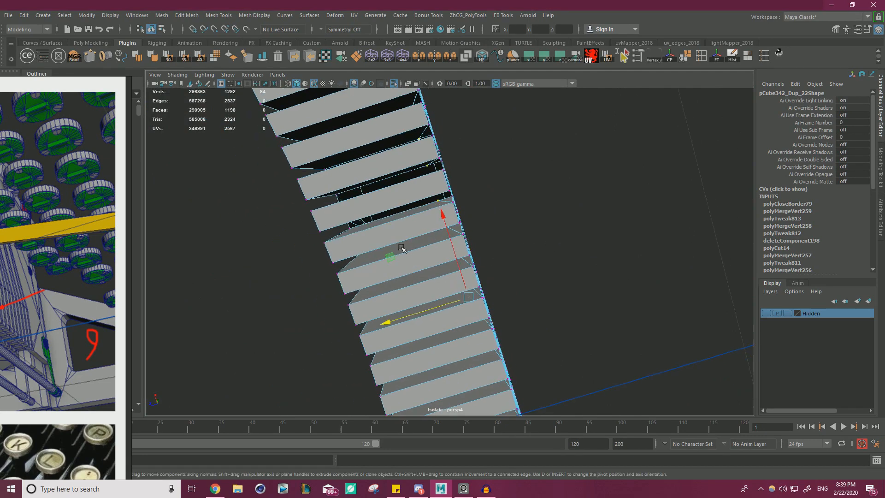
# Step: Select all vertices of the slotted part and merge them with a distance threshold of 0.0001
pyautogui.keyDown('alt'); pyautogui.moveTo(550, 264); pyautogui.dragTo(212, 237, button='right'); pyautogui.keyUp('alt')
pyautogui.keyDown('shift'); pyautogui.moveTo(535, 213); pyautogui.dragTo(573, 178, button='right'); pyautogui.keyUp('shift')
pyautogui.scroll(5, 685, 251)
pyautogui.scroll(8, 686, 251)
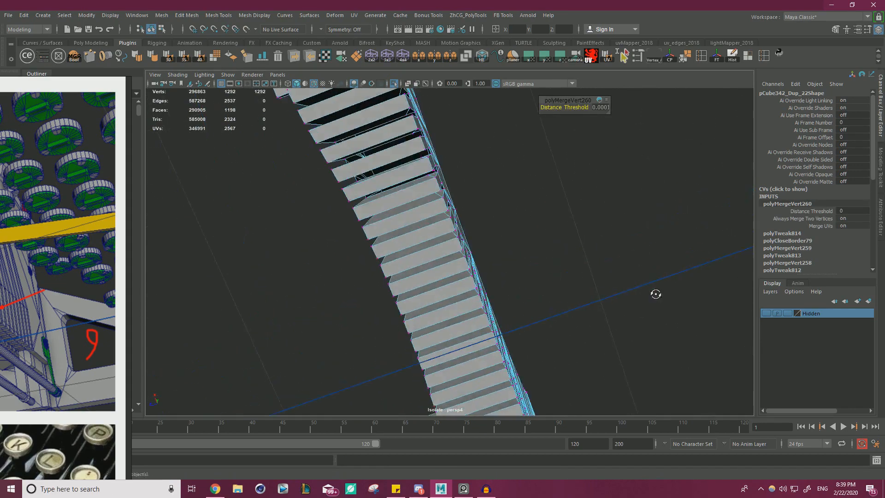
pyautogui.keyDown('alt'); pyautogui.moveTo(543, 214); pyautogui.dragTo(512, 230); pyautogui.keyUp('alt')
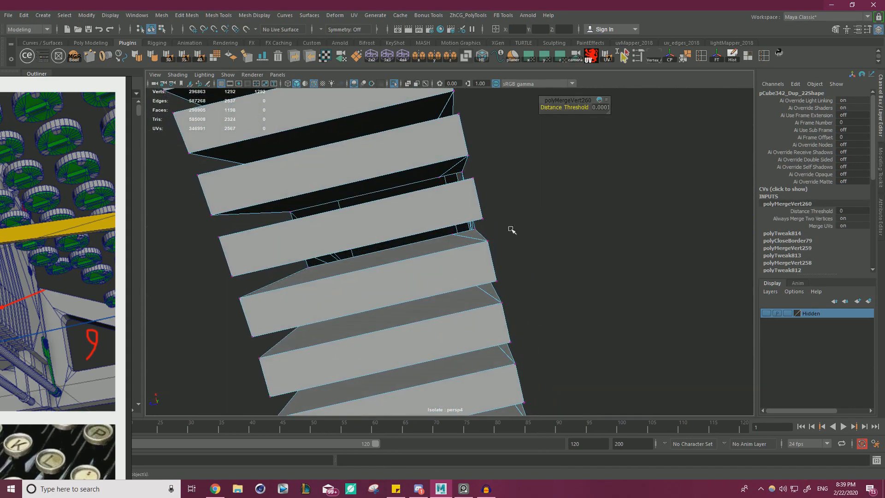
# Step: Select all the overlapping vertices at the slots' inner upper corner again in the maximized side view
pyautogui.press('space')
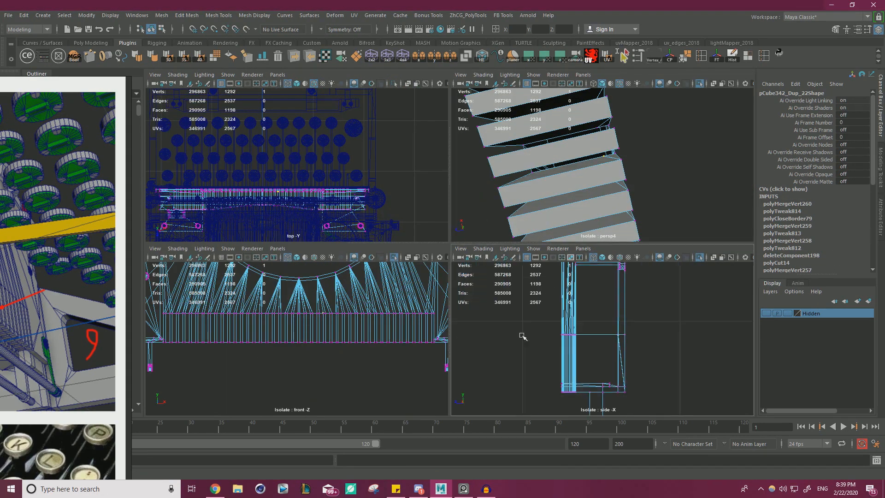
pyautogui.press('space')
pyautogui.scroll(2, 481, 250)
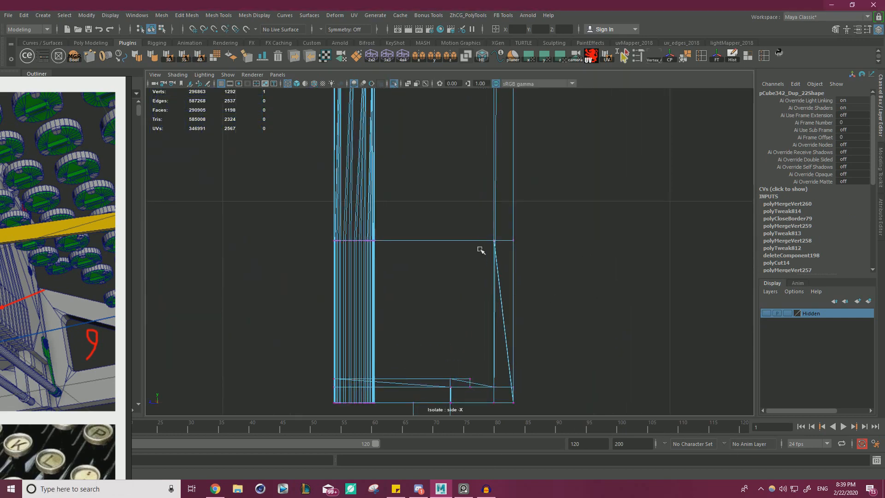
pyautogui.scroll(3, 509, 253)
pyautogui.press('space')
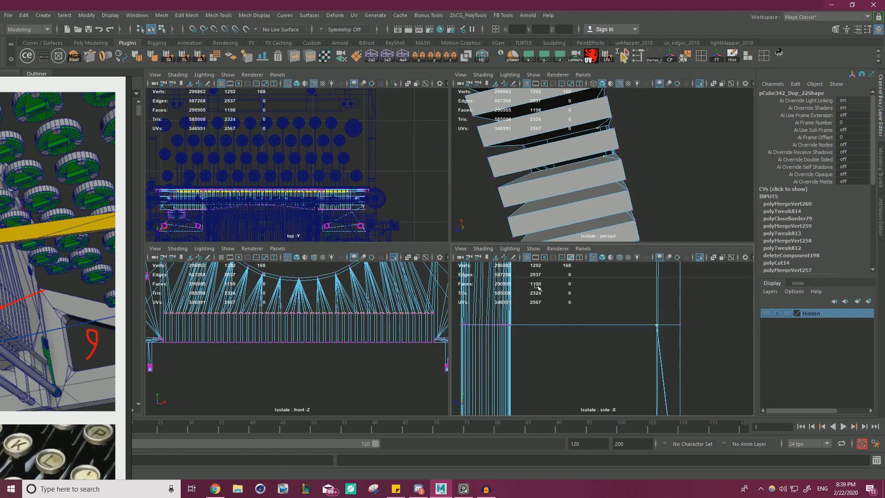
# Step: Examine the selected slot vertices from several angles in shaded and wireframe display
pyautogui.keyDown('alt'); pyautogui.moveTo(607, 208); pyautogui.dragTo(527, 171, button='right'); pyautogui.keyUp('alt')
pyautogui.keyDown('alt'); pyautogui.moveTo(527, 171); pyautogui.dragTo(474, 174); pyautogui.keyUp('alt')
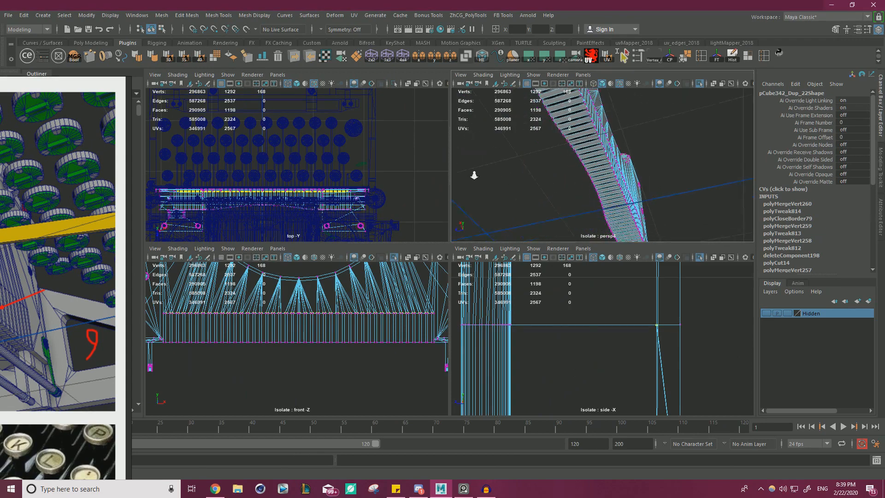
pyautogui.keyDown('alt'); pyautogui.moveTo(474, 173); pyautogui.dragTo(534, 209, button='middle'); pyautogui.keyUp('alt')
pyautogui.keyDown('alt'); pyautogui.moveTo(547, 170); pyautogui.dragTo(519, 177); pyautogui.keyUp('alt')
pyautogui.keyDown('alt'); pyautogui.moveTo(519, 177); pyautogui.dragTo(602, 171, button='right'); pyautogui.keyUp('alt')
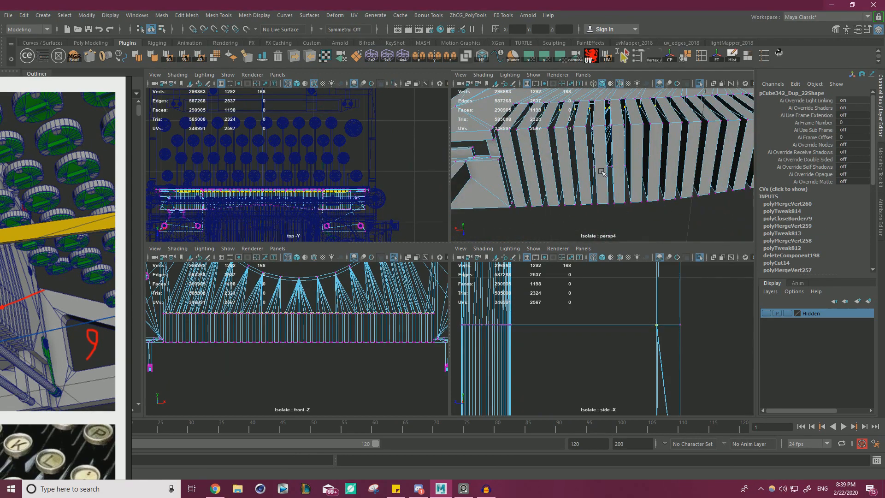
pyautogui.press('4')
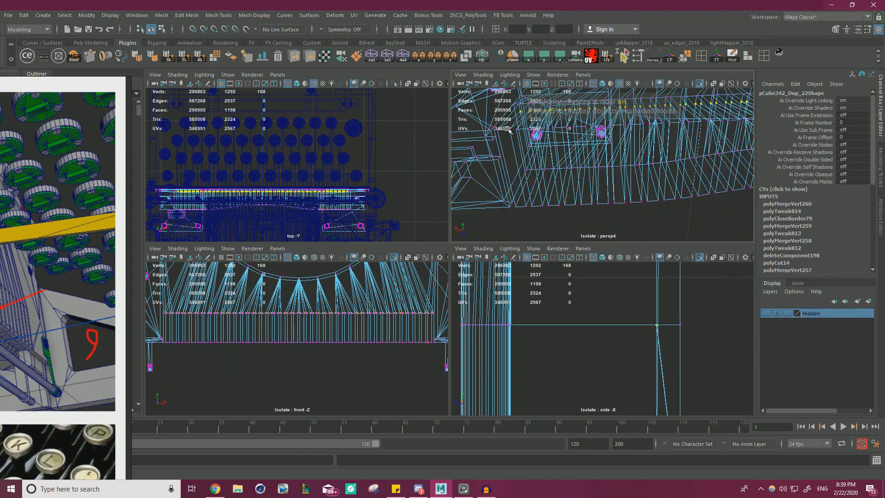
pyautogui.keyDown('alt'); pyautogui.moveTo(485, 131); pyautogui.dragTo(619, 164); pyautogui.keyUp('alt')
pyautogui.keyDown('alt'); pyautogui.moveTo(619, 164); pyautogui.dragTo(530, 133, button='middle'); pyautogui.keyUp('alt')
pyautogui.moveTo(646, 154)
pyautogui.keyDown('alt'); pyautogui.mouseDown(button='middle')
pyautogui.moveTo(567, 170)
pyautogui.moveTo(601, 179)
pyautogui.mouseUp(button='middle'); pyautogui.keyUp('alt')
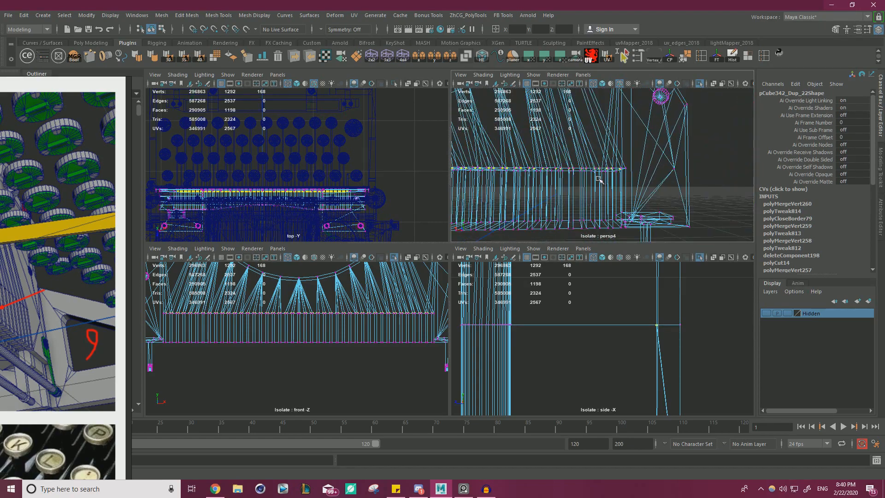
# Step: Restore shaded display and snap the selected slot vertices along Z onto a shared corner position at the slot backs
pyautogui.press('5')
pyautogui.scroll(4, 602, 179)
pyautogui.moveTo(605, 179)
pyautogui.keyDown('alt'); pyautogui.mouseDown()
pyautogui.moveTo(630, 178)
pyautogui.moveTo(616, 162)
pyautogui.mouseUp(); pyautogui.keyUp('alt')
pyautogui.press('space')
pyautogui.moveTo(478, 182)
pyautogui.keyDown('alt'); pyautogui.mouseDown()
pyautogui.moveTo(458, 180)
pyautogui.moveTo(488, 194)
pyautogui.mouseUp(); pyautogui.keyUp('alt')
pyautogui.keyDown('alt'); pyautogui.moveTo(554, 198); pyautogui.dragTo(550, 273); pyautogui.keyUp('alt')
pyautogui.keyDown('alt'); pyautogui.moveTo(434, 226); pyautogui.dragTo(422, 191); pyautogui.keyUp('alt')
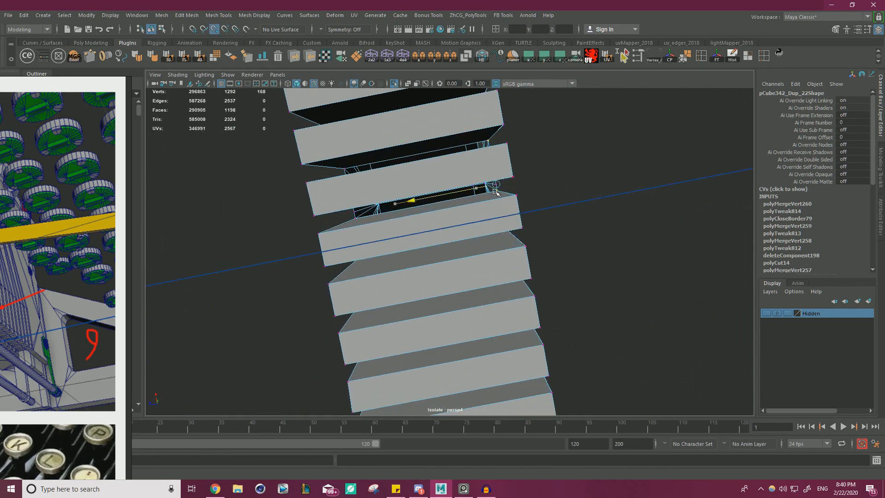
# Step: Select every vertex of the whole slotted part and merge the vertices that now coincide
pyautogui.scroll(-7, 496, 192)
pyautogui.keyDown('alt'); pyautogui.moveTo(496, 192); pyautogui.dragTo(572, 350); pyautogui.keyUp('alt')
pyautogui.scroll(-4, 572, 360)
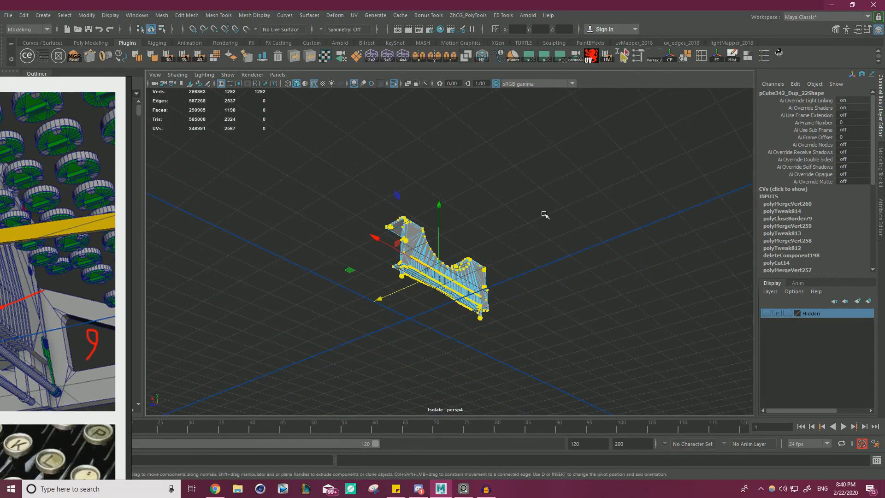
pyautogui.keyDown('shift'); pyautogui.moveTo(545, 214); pyautogui.dragTo(583, 180, button='right'); pyautogui.keyUp('shift')
pyautogui.scroll(10, 461, 249)
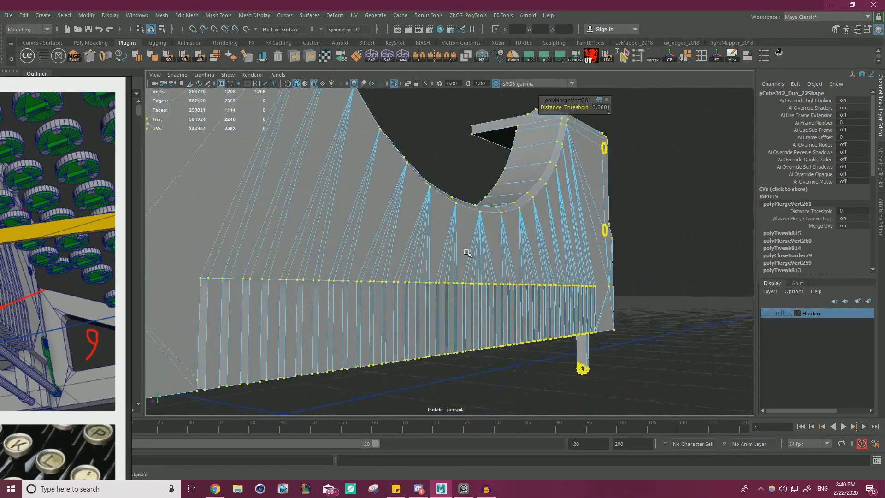
# Step: Select the open border edge loop at the back of a slot near the comb's end block
pyautogui.keyDown('alt'); pyautogui.moveTo(467, 253); pyautogui.dragTo(429, 193); pyautogui.keyUp('alt')
pyautogui.scroll(-4, 429, 193)
pyautogui.keyDown('alt'); pyautogui.moveTo(429, 194); pyautogui.dragTo(572, 207, button='middle'); pyautogui.keyUp('alt')
pyautogui.scroll(5, 537, 249)
pyautogui.keyDown('alt'); pyautogui.moveTo(537, 249); pyautogui.dragTo(466, 231); pyautogui.keyUp('alt')
pyautogui.keyDown('alt'); pyautogui.moveTo(466, 231); pyautogui.dragTo(492, 242, button='middle'); pyautogui.keyUp('alt')
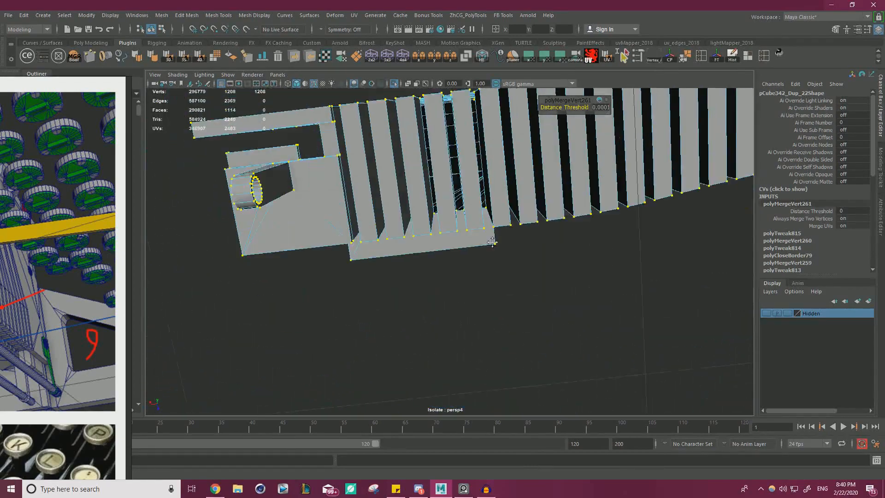
pyautogui.keyDown('alt'); pyautogui.moveTo(493, 242); pyautogui.dragTo(482, 272); pyautogui.keyUp('alt')
pyautogui.scroll(3, 474, 194)
pyautogui.moveTo(471, 181); pyautogui.dragTo(466, 158, button='right')
pyautogui.doubleClick(446, 172)
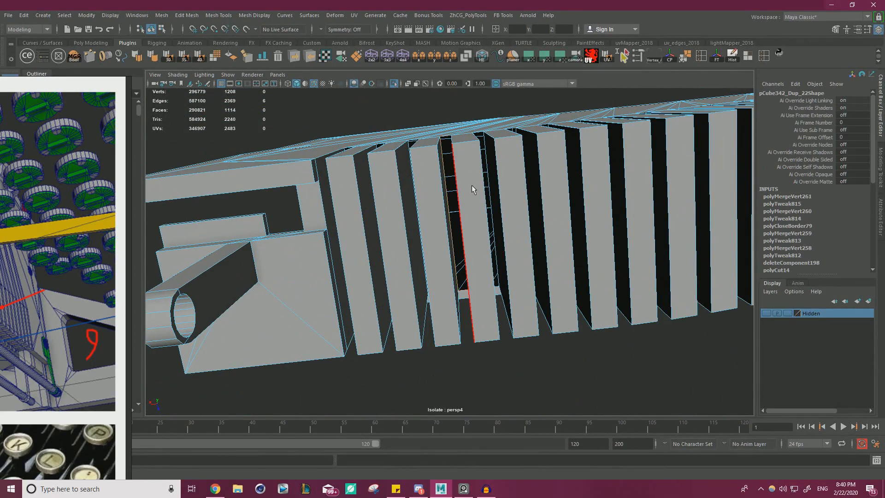
pyautogui.keyDown('alt'); pyautogui.moveTo(473, 190); pyautogui.dragTo(510, 220); pyautogui.keyUp('alt')
pyautogui.scroll(5, 500, 214)
pyautogui.keyDown('alt'); pyautogui.moveTo(510, 221); pyautogui.dragTo(491, 215, button='middle'); pyautogui.keyUp('alt')
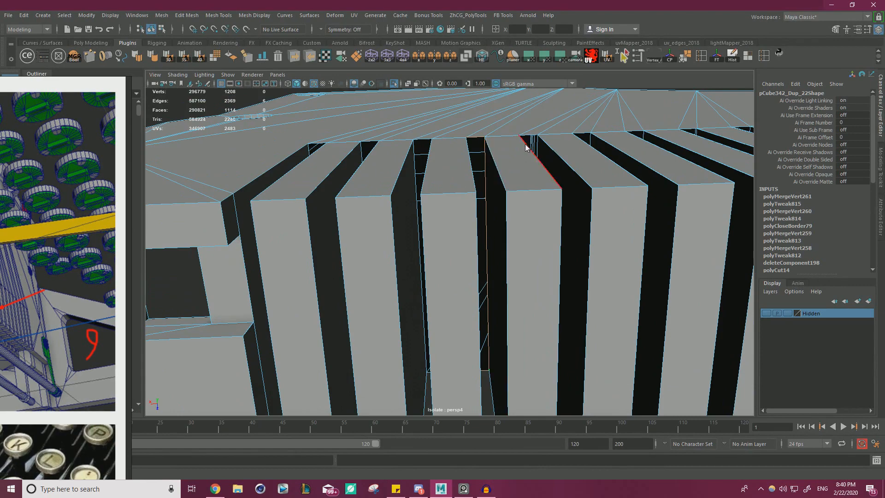
# Step: Fill the open back walls of the slots one after another, starting near the end block and working along the comb
pyautogui.keyDown('shift'); pyautogui.moveTo(525, 145); pyautogui.dragTo(529, 203, button='right'); pyautogui.keyUp('shift')
pyautogui.keyDown('shift'); pyautogui.moveTo(523, 263); pyautogui.dragTo(523, 263, button='right'); pyautogui.keyUp('shift')
pyautogui.keyDown('alt'); pyautogui.moveTo(519, 249); pyautogui.dragTo(424, 182); pyautogui.keyUp('alt')
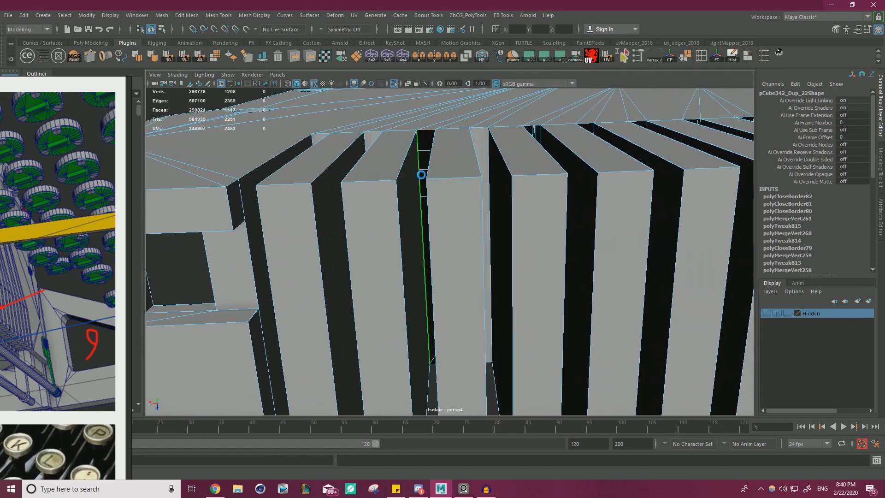
pyautogui.keyDown('alt'); pyautogui.moveTo(498, 173); pyautogui.dragTo(441, 170, button='middle'); pyautogui.keyUp('alt')
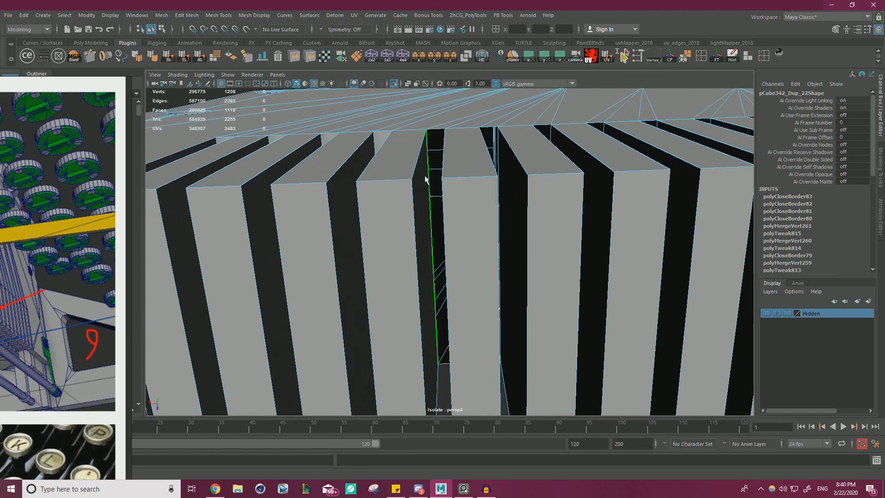
pyautogui.keyDown('alt'); pyautogui.moveTo(500, 175); pyautogui.dragTo(443, 202); pyautogui.keyUp('alt')
pyautogui.press('g')
pyautogui.press('g')
pyautogui.click(433, 188)
pyautogui.press('g')
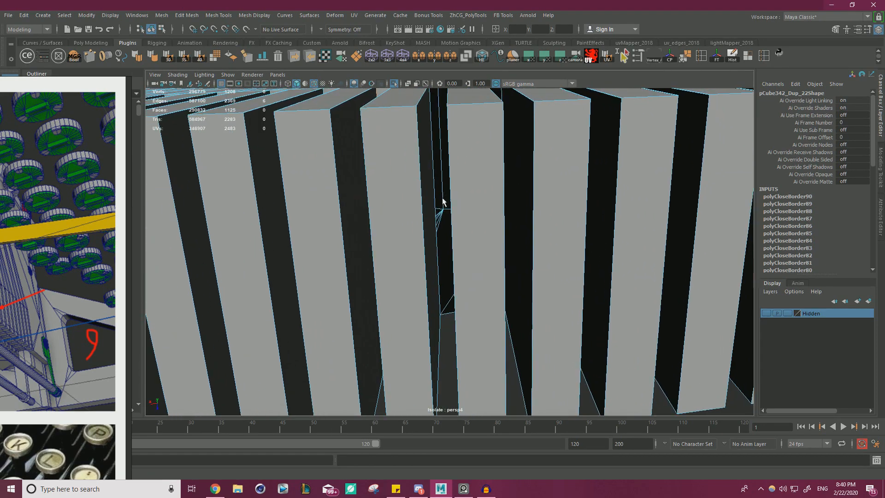
pyautogui.press('g')
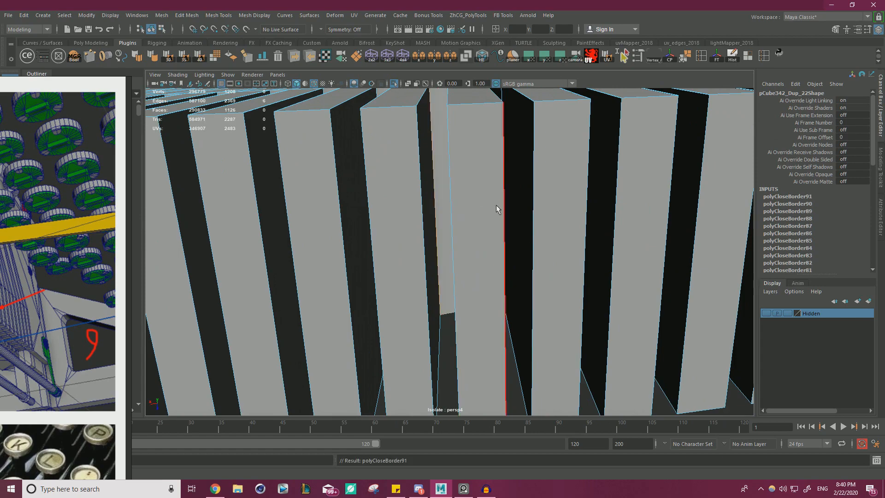
pyautogui.moveTo(498, 211)
pyautogui.keyDown('alt'); pyautogui.mouseDown()
pyautogui.moveTo(519, 198)
pyautogui.moveTo(479, 293)
pyautogui.moveTo(500, 300)
pyautogui.moveTo(428, 267)
pyautogui.moveTo(419, 322)
pyautogui.moveTo(445, 265)
pyautogui.moveTo(433, 247)
pyautogui.moveTo(643, 240)
pyautogui.moveTo(480, 205)
pyautogui.moveTo(512, 217)
pyautogui.mouseUp(); pyautogui.keyUp('alt')
pyautogui.keyDown('alt'); pyautogui.moveTo(512, 217); pyautogui.dragTo(512, 258, button='middle'); pyautogui.keyUp('alt')
pyautogui.keyDown('alt'); pyautogui.moveTo(512, 258); pyautogui.dragTo(453, 213, button='right'); pyautogui.keyUp('alt')
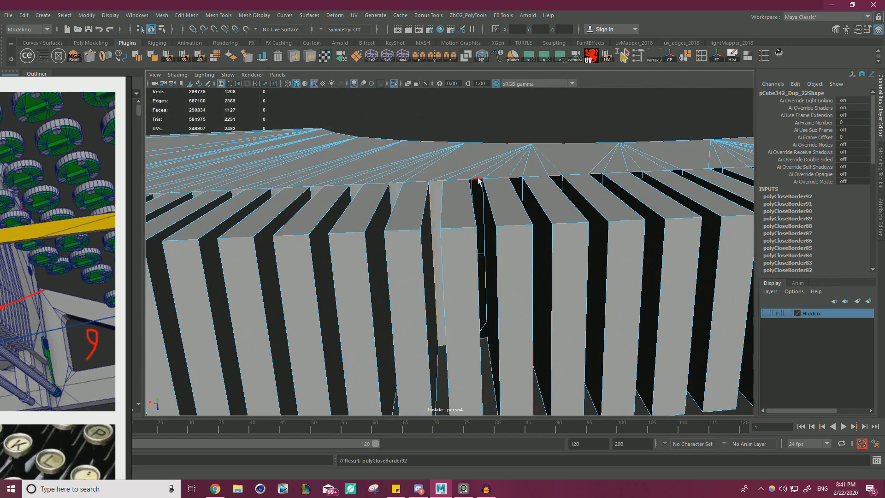
# Step: Fill the open back walls of the next six slots across the middle of the comb, below the curved cutout
pyautogui.click(559, 176)
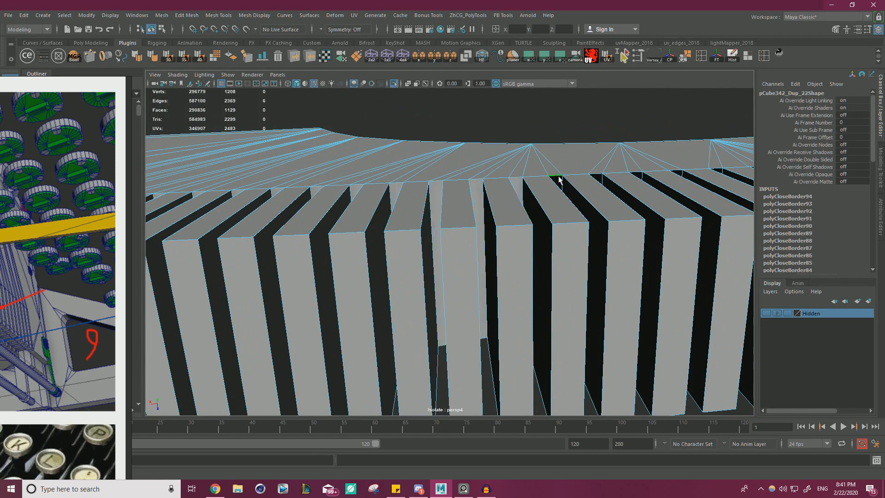
pyautogui.press('g')
pyautogui.click(597, 175)
pyautogui.press('g')
pyautogui.keyDown('alt'); pyautogui.moveTo(605, 175); pyautogui.dragTo(483, 187, button='middle'); pyautogui.keyUp('alt')
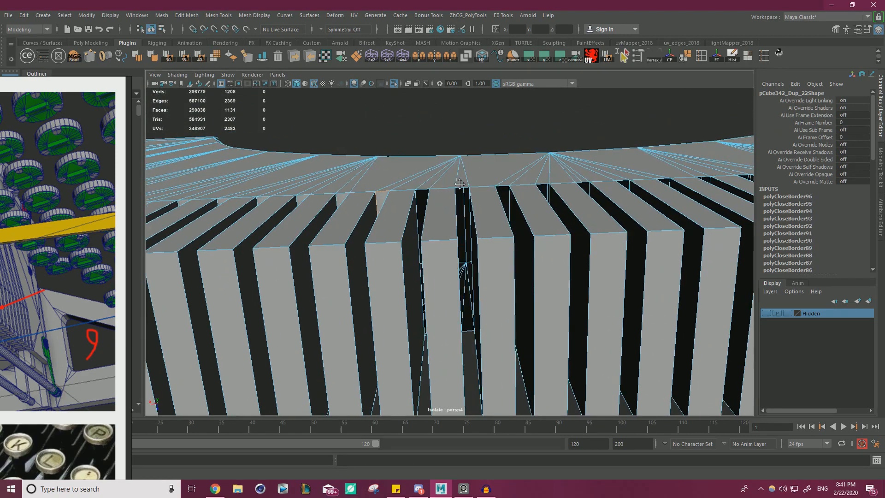
pyautogui.click(414, 196)
pyautogui.press('g')
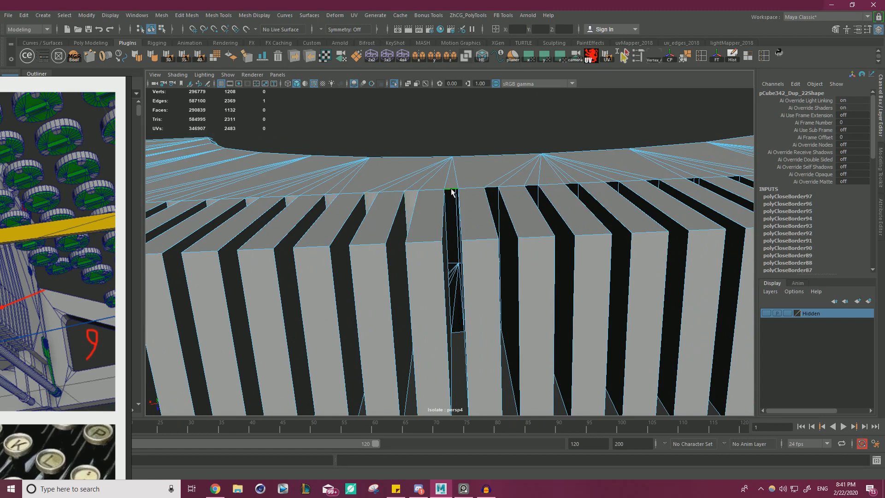
pyautogui.click(452, 191)
pyautogui.press('g')
pyautogui.press('g')
pyautogui.click(536, 187)
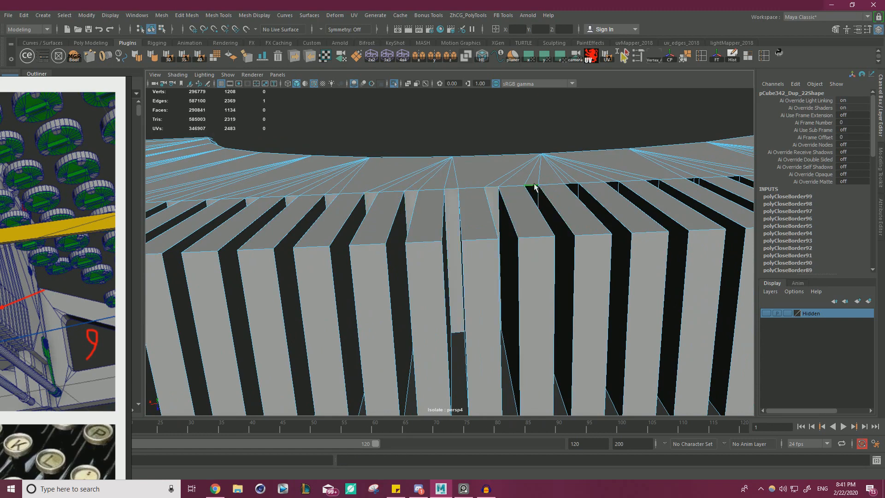
pyautogui.press('g')
# Step: Select the borders of six more slots past the comb's middle, towards its far end, and fill each back wall
pyautogui.keyDown('alt'); pyautogui.moveTo(605, 192); pyautogui.dragTo(464, 178, button='middle'); pyautogui.keyUp('alt')
pyautogui.click(456, 173)
pyautogui.doubleClick(456, 172)
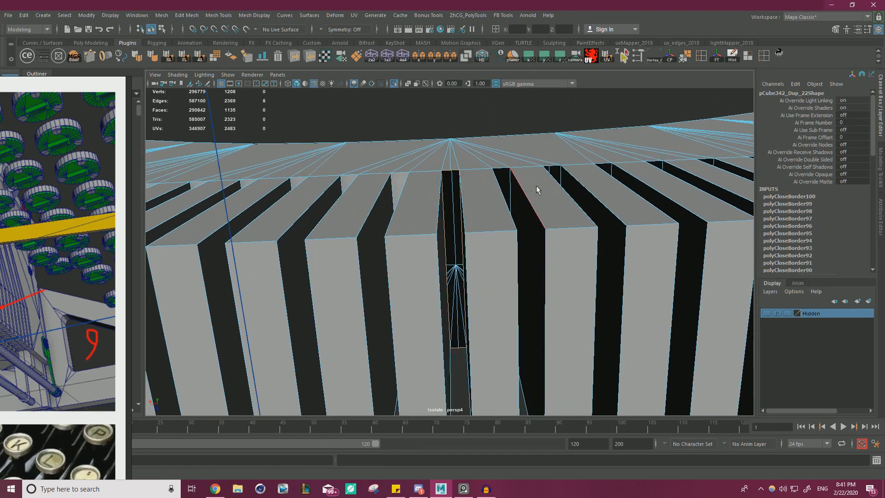
pyautogui.press('g')
pyautogui.keyDown('alt'); pyautogui.moveTo(541, 180); pyautogui.dragTo(483, 179, button='middle'); pyautogui.keyUp('alt')
pyautogui.doubleClick(442, 170)
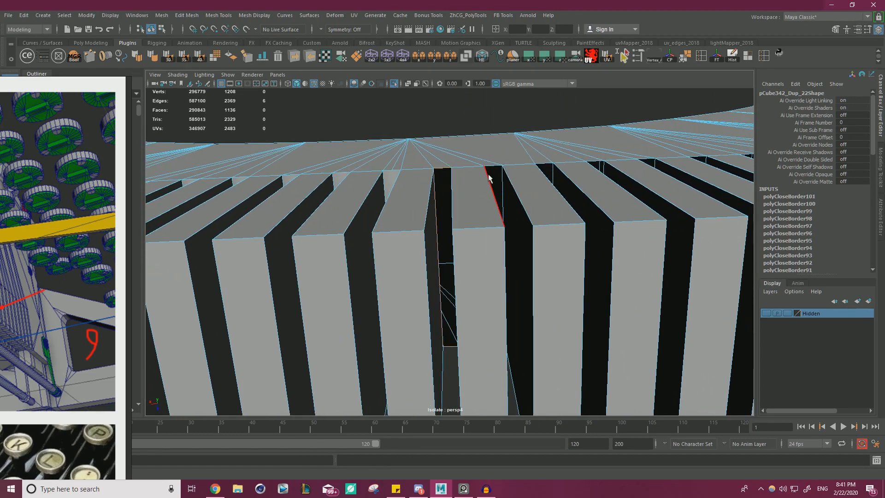
pyautogui.press('g')
pyautogui.doubleClick(498, 171)
pyautogui.press('g')
pyautogui.doubleClick(549, 172)
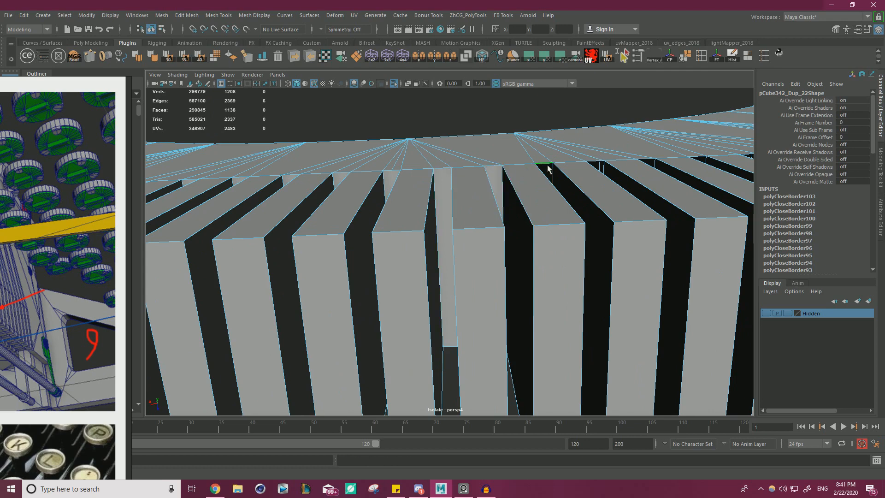
pyautogui.press('g')
pyautogui.doubleClick(600, 169)
pyautogui.press('g')
pyautogui.keyDown('alt'); pyautogui.moveTo(625, 173); pyautogui.dragTo(421, 197, button='middle'); pyautogui.keyUp('alt')
pyautogui.doubleClick(394, 197)
pyautogui.press('g')
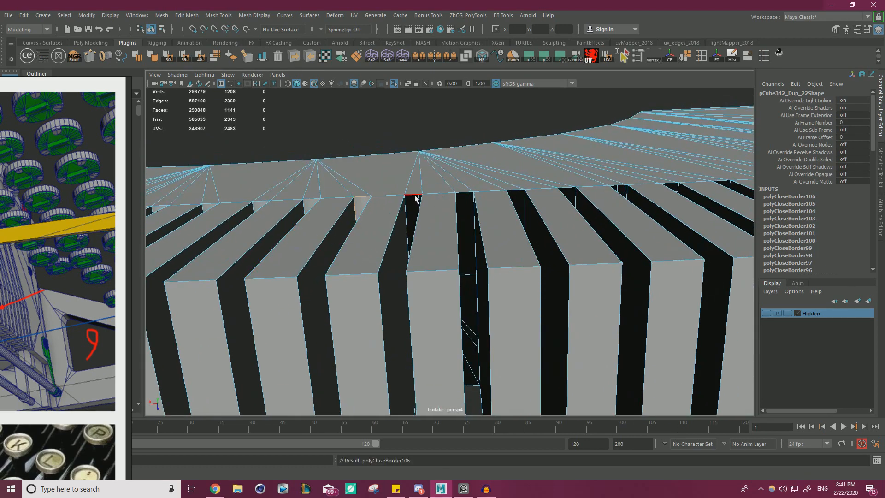
# Step: Select the open borders of the next six slots past the cutout's middle and fill each back wall
pyautogui.doubleClick(438, 193)
pyautogui.press('g')
pyautogui.doubleClick(525, 193)
pyautogui.press('g')
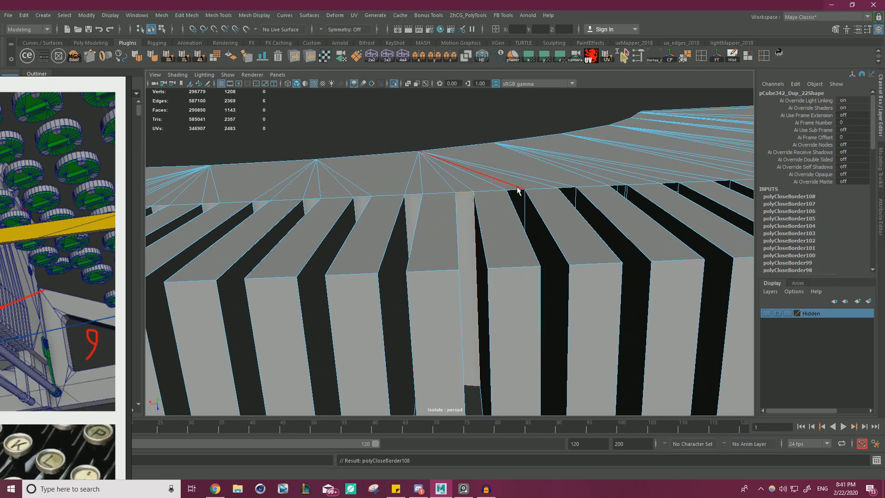
pyautogui.doubleClick(516, 189)
pyautogui.press('g')
pyautogui.doubleClick(568, 189)
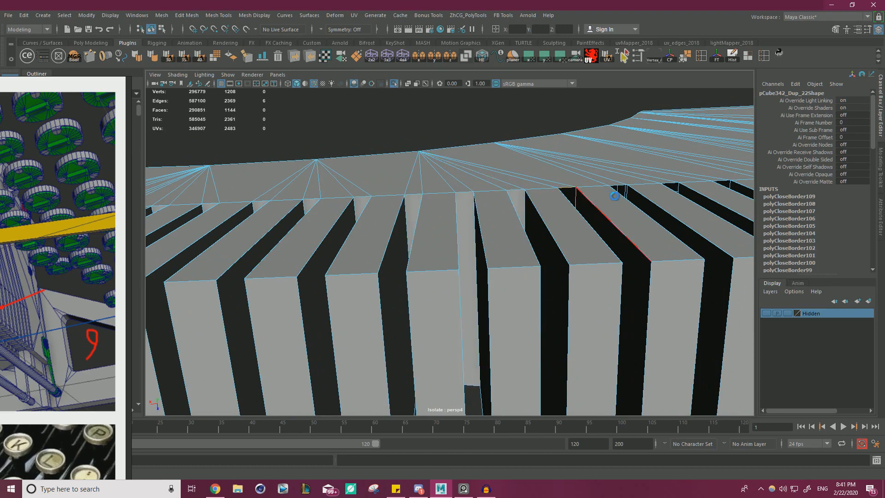
pyautogui.press('g')
pyautogui.doubleClick(617, 186)
pyautogui.press('g')
pyautogui.keyDown('alt'); pyautogui.moveTo(617, 187); pyautogui.dragTo(465, 193, button='middle'); pyautogui.keyUp('alt')
pyautogui.press('g')
# Step: Continue along the comb towards its far end, closing the back wall borders of another six slots
pyautogui.click(474, 194)
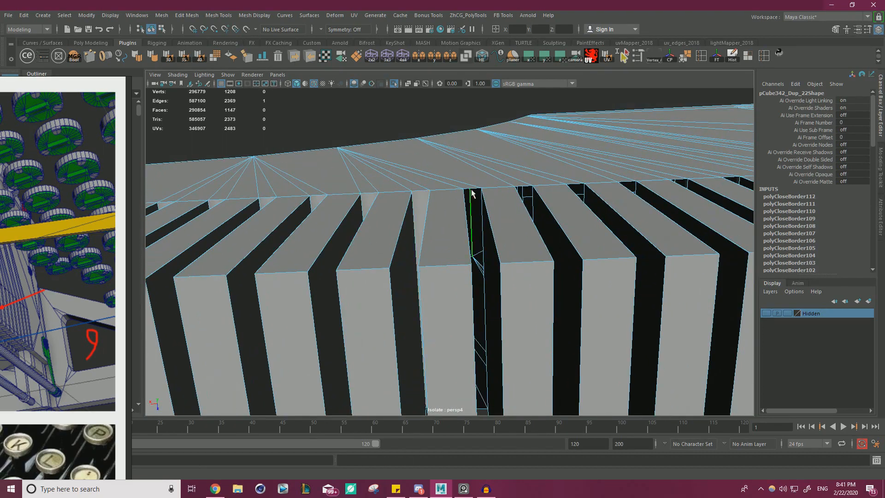
pyautogui.doubleClick(474, 190)
pyautogui.press('g')
pyautogui.click(529, 188)
pyautogui.press('g')
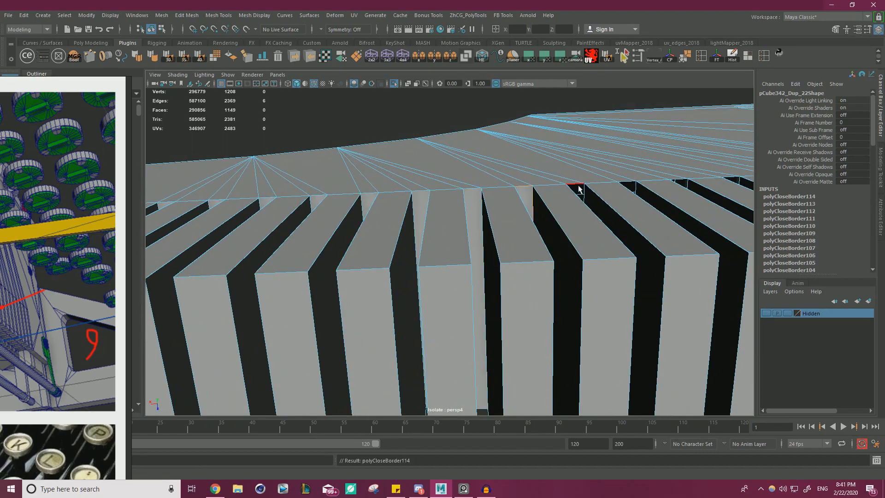
pyautogui.doubleClick(576, 189)
pyautogui.press('g')
pyautogui.keyDown('alt'); pyautogui.moveTo(607, 188); pyautogui.dragTo(496, 185, button='middle'); pyautogui.keyUp('alt')
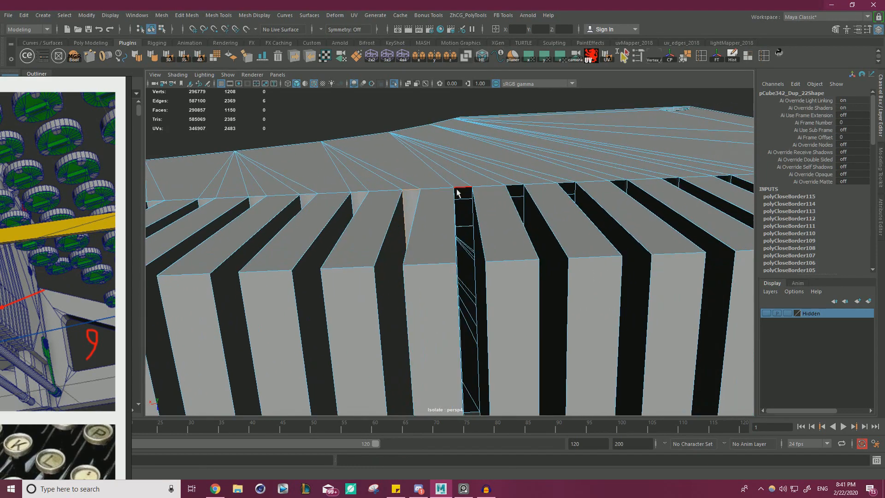
pyautogui.press('g')
pyautogui.doubleClick(516, 187)
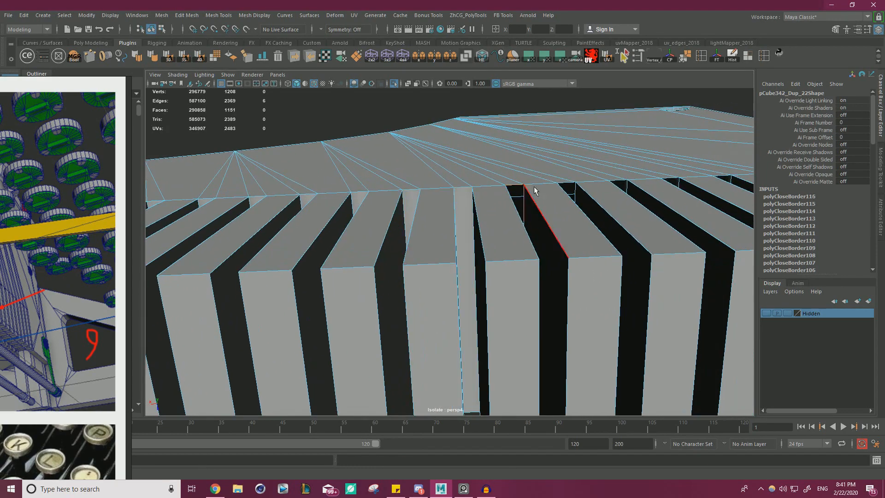
pyautogui.press('g')
pyautogui.doubleClick(567, 183)
pyautogui.press('g')
# Step: Fill the back walls of the last four slots, up to the comb's far end block
pyautogui.keyDown('alt'); pyautogui.moveTo(585, 189); pyautogui.dragTo(390, 198, button='middle'); pyautogui.keyUp('alt')
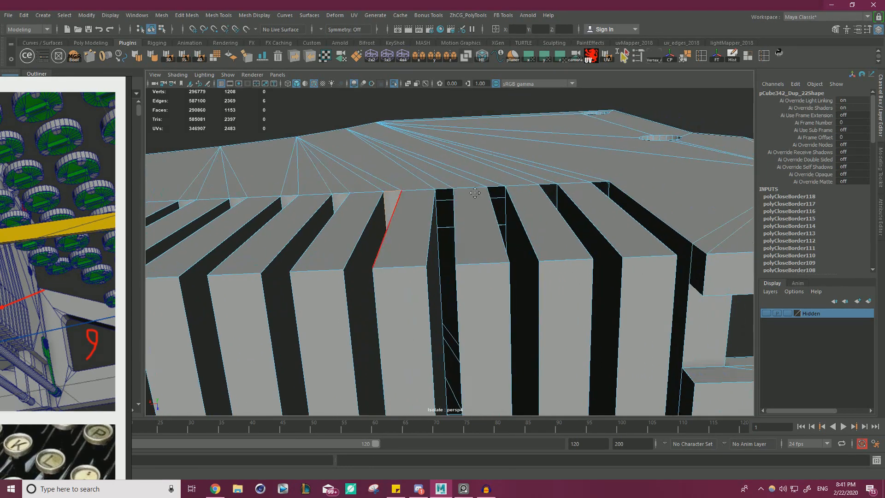
pyautogui.doubleClick(447, 190)
pyautogui.press('g')
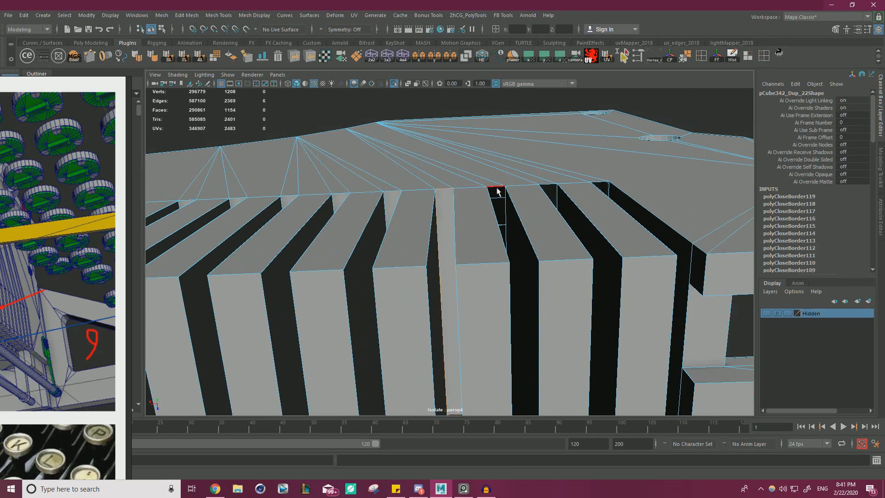
pyautogui.doubleClick(504, 187)
pyautogui.press('g')
pyautogui.doubleClick(550, 186)
pyautogui.press('g')
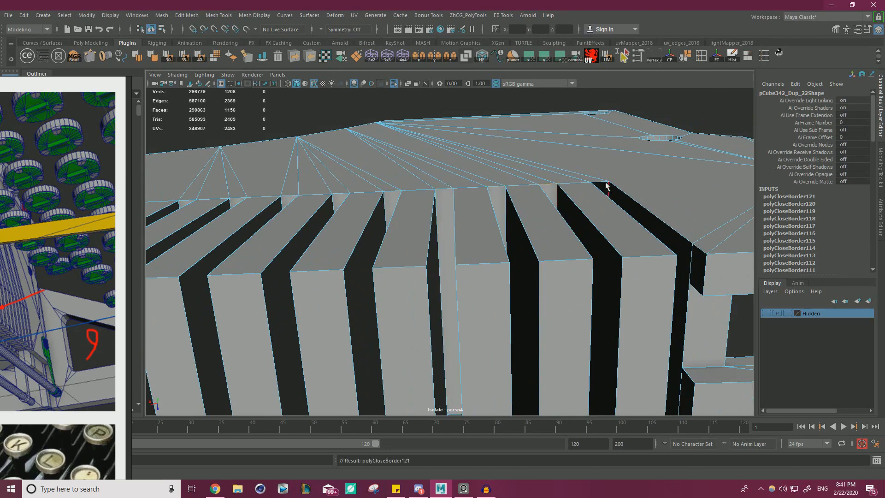
pyautogui.doubleClick(602, 186)
pyautogui.press('g')
pyautogui.scroll(-10, 415, 181)
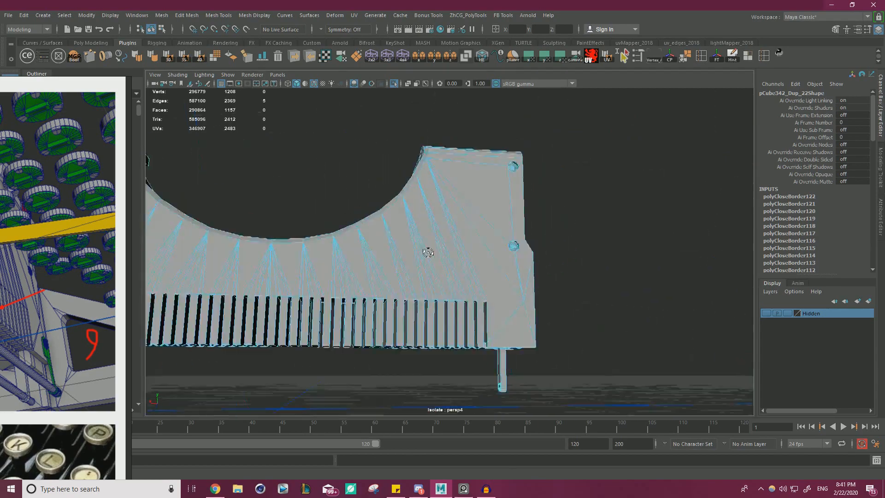
# Step: Return to object mode with the comb part deselected and end its isolation to show the whole typewriter
pyautogui.moveTo(497, 226); pyautogui.dragTo(573, 208, button='right')
pyautogui.click(573, 207)
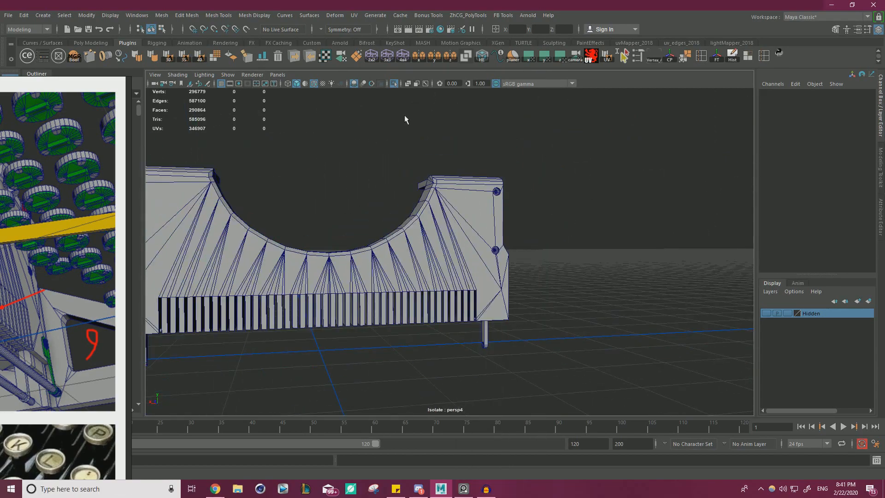
pyautogui.click(394, 84)
pyautogui.scroll(-6, 487, 153)
pyautogui.keyDown('alt'); pyautogui.moveTo(488, 153); pyautogui.dragTo(536, 190); pyautogui.keyUp('alt')
pyautogui.scroll(1, 536, 190)
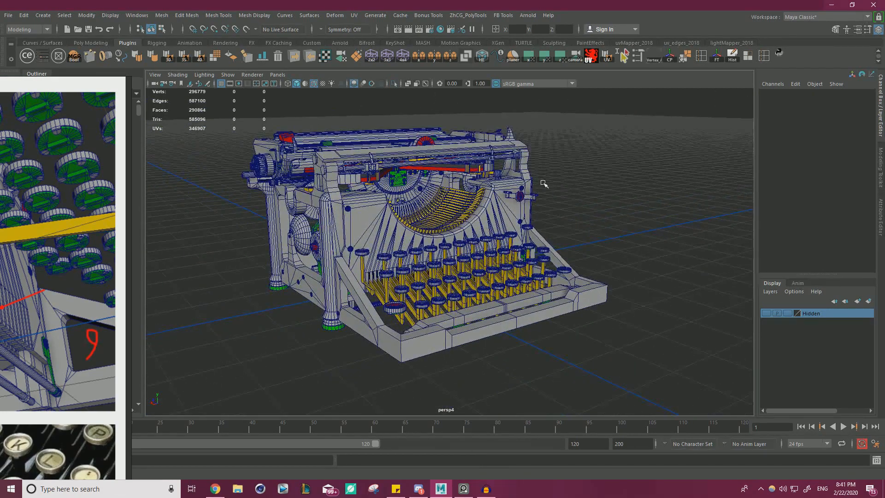
# Step: Switch to the reference board and examine numbered images 10, 11 and 12 for the rear, underside and extra key row
pyautogui.moveTo(0, 237); pyautogui.dragTo(477, 177, button='right')
pyautogui.scroll(-4, 468, 193)
pyautogui.scroll(-3, 500, 223)
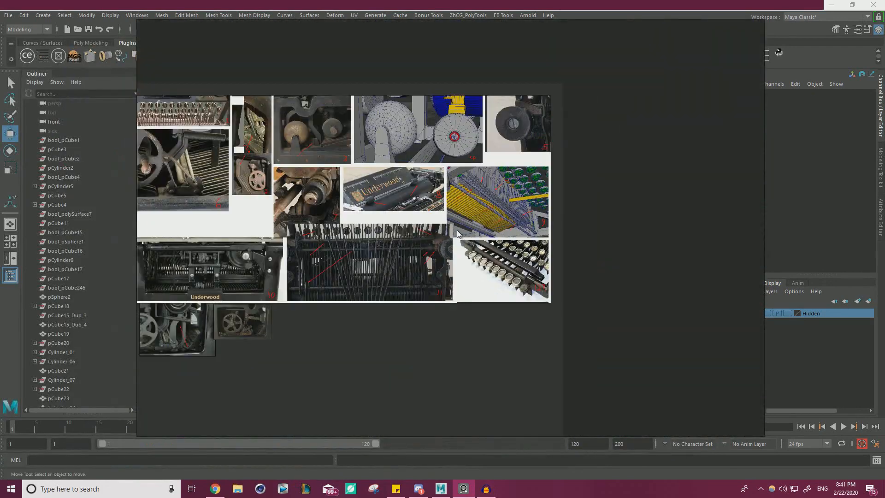
pyautogui.moveTo(415, 243); pyautogui.dragTo(510, 208, button='middle')
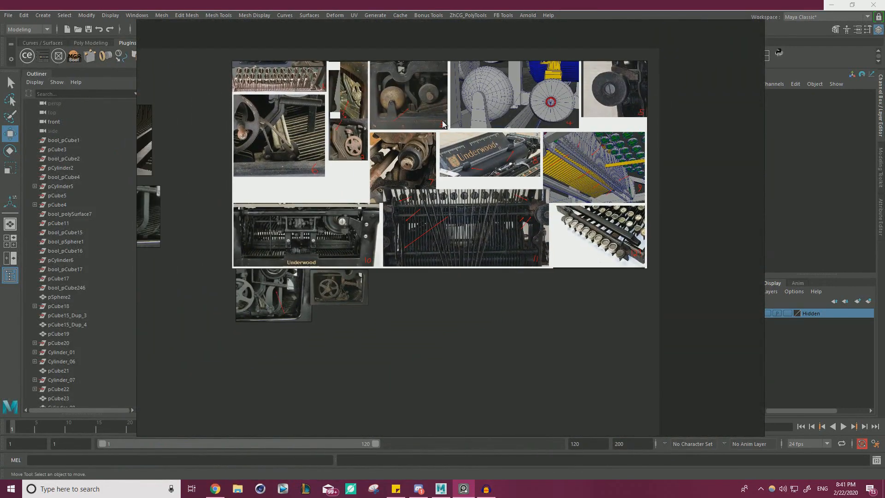
pyautogui.scroll(8, 313, 231)
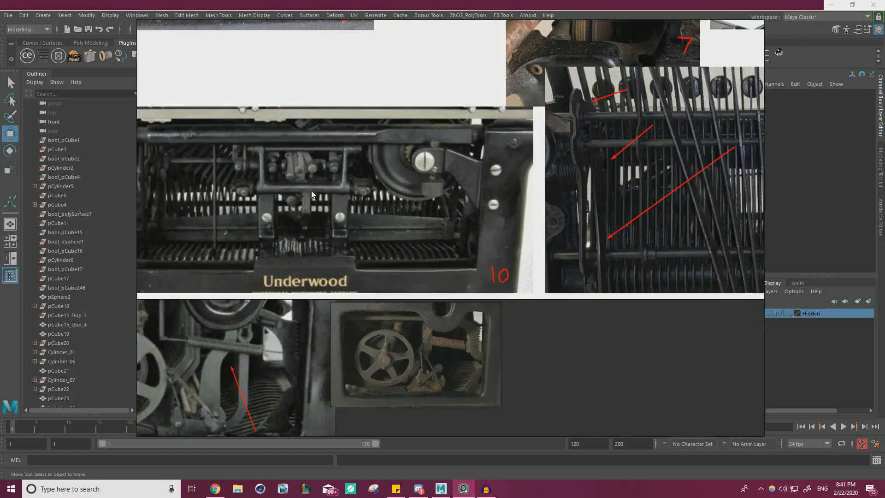
pyautogui.moveTo(304, 185); pyautogui.dragTo(476, 237, button='middle')
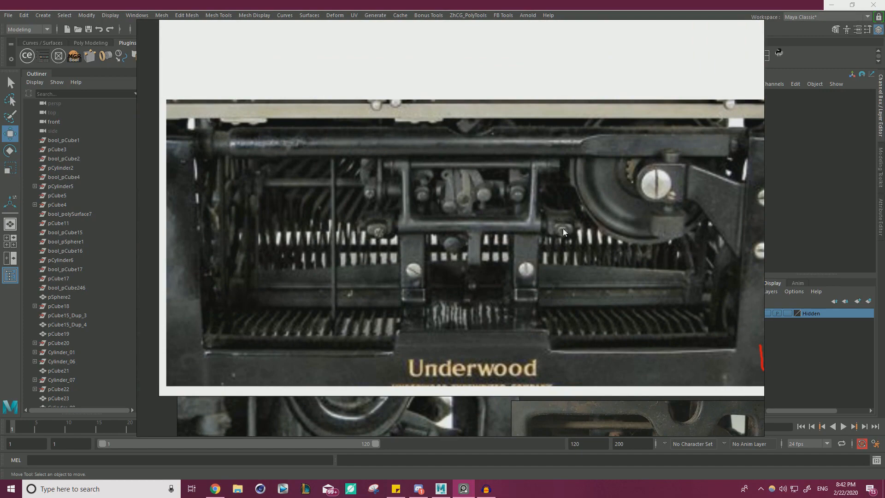
pyautogui.scroll(-6, 563, 228)
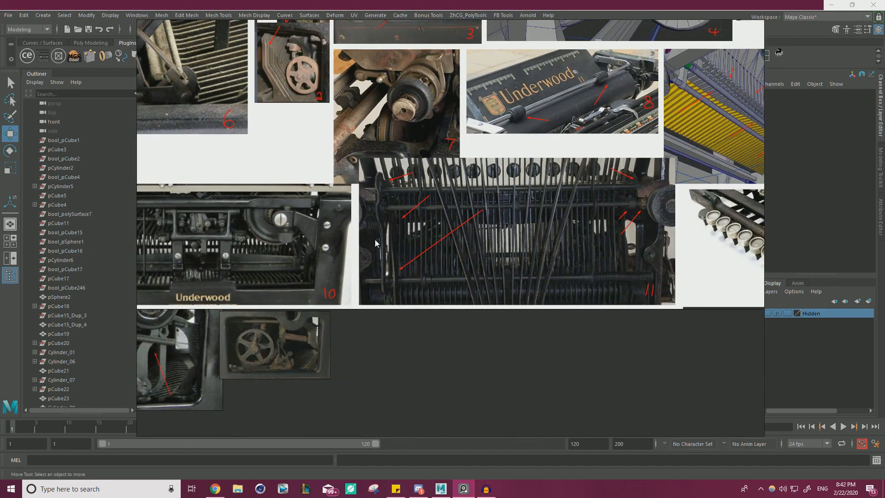
pyautogui.scroll(-3, 412, 277)
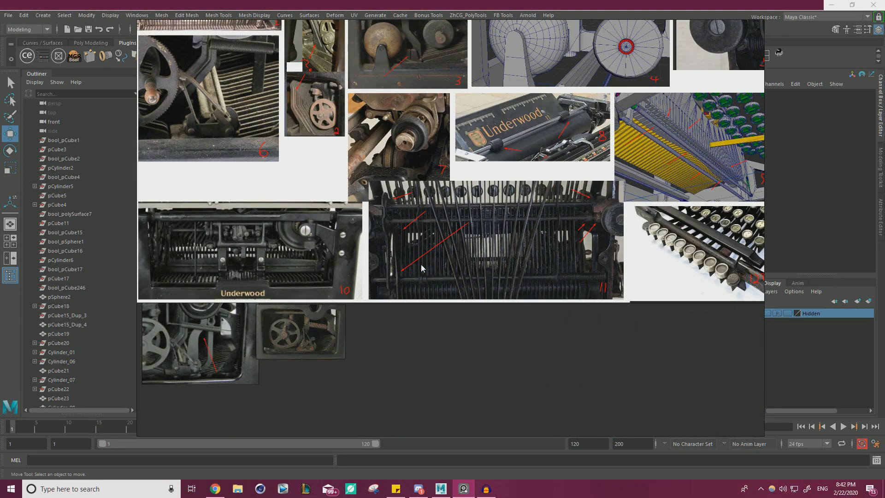
pyautogui.scroll(2, 399, 264)
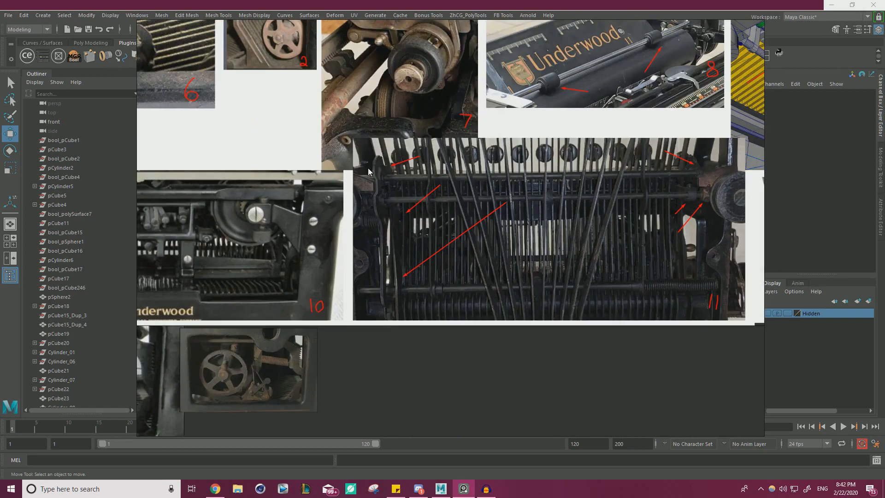
pyautogui.scroll(-3, 403, 262)
pyautogui.moveTo(441, 265); pyautogui.dragTo(346, 258, button='middle')
pyautogui.scroll(1, 451, 259)
pyautogui.scroll(-3, 308, 264)
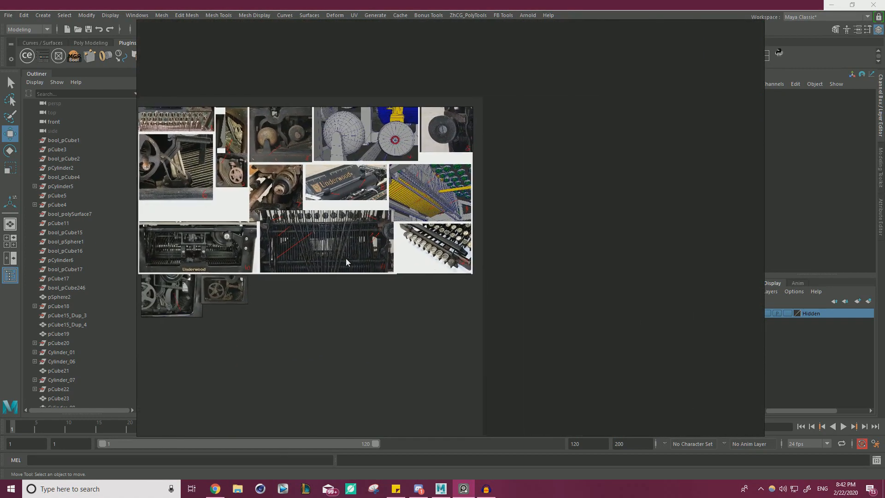
pyautogui.scroll(3, 439, 252)
pyautogui.scroll(3, 441, 253)
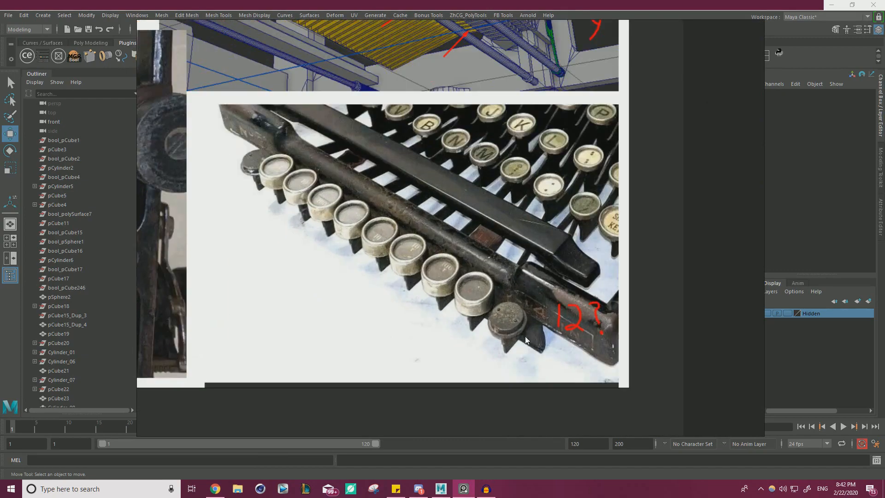
pyautogui.scroll(-8, 416, 303)
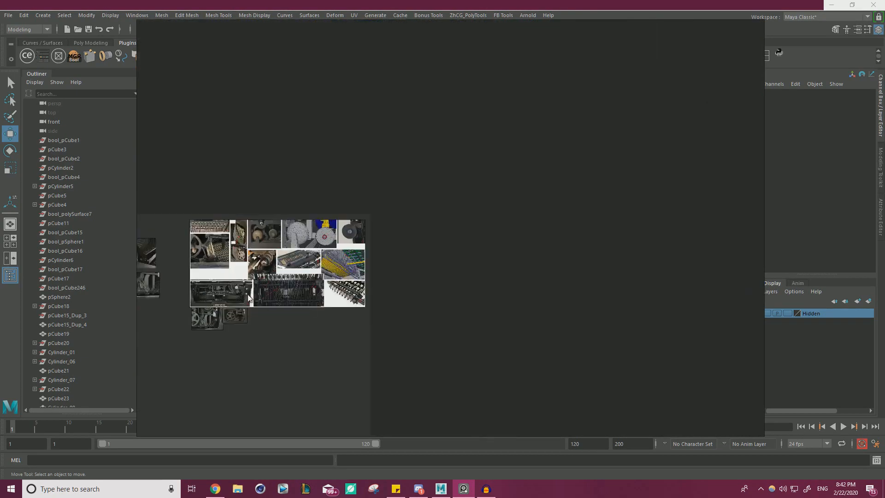
# Step: Examine the rear close-up and underside photos of the real typewriter, studying the type levers, spring drum and key rods
pyautogui.moveTo(150, 350); pyautogui.dragTo(504, 76, button='middle')
pyautogui.moveTo(337, 237)
pyautogui.mouseDown(button='middle')
pyautogui.moveTo(417, 135)
pyautogui.moveTo(379, 206)
pyautogui.moveTo(432, 164)
pyautogui.moveTo(353, 222)
pyautogui.moveTo(363, 209)
pyautogui.moveTo(524, 276)
pyautogui.moveTo(528, 35)
pyautogui.mouseUp(button='middle')
pyautogui.moveTo(444, 175); pyautogui.dragTo(369, 65, button='middle')
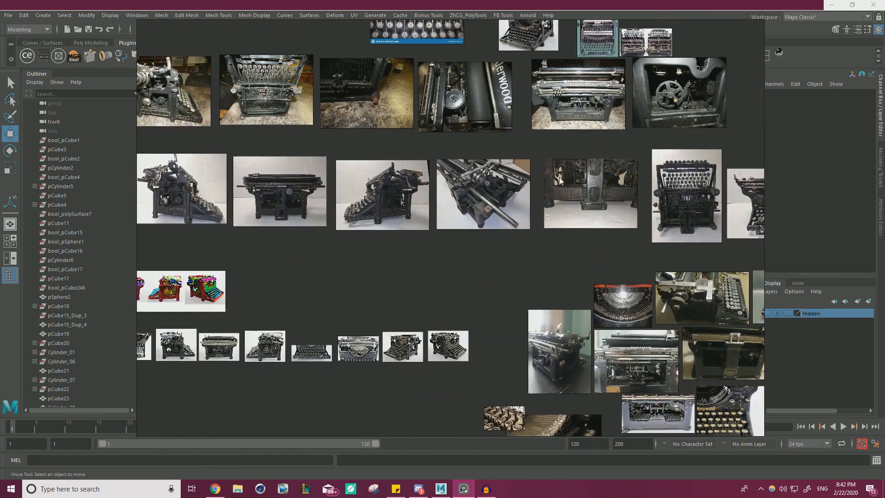
pyautogui.scroll(8, 595, 177)
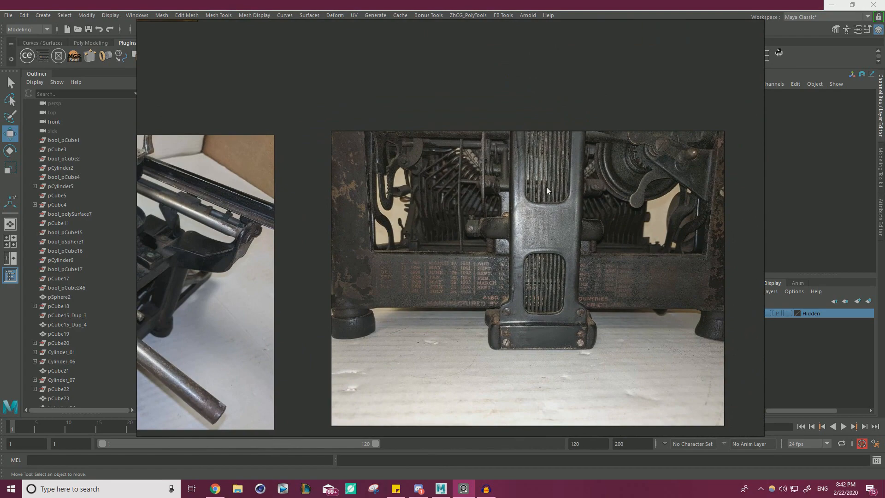
pyautogui.scroll(5, 549, 217)
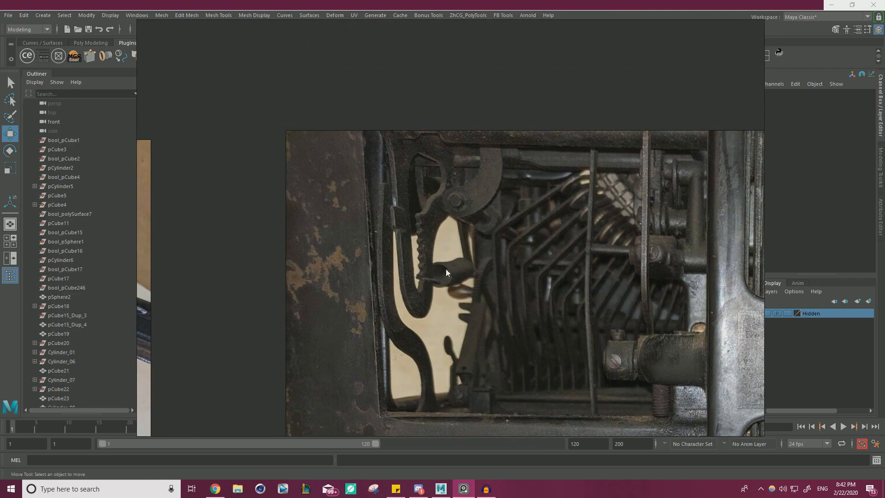
pyautogui.scroll(-2, 451, 231)
pyautogui.scroll(-2, 567, 223)
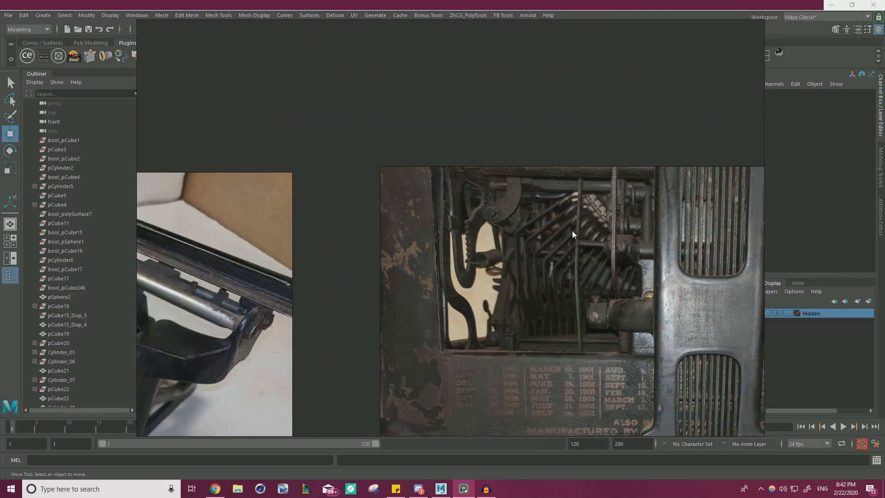
pyautogui.moveTo(594, 236); pyautogui.dragTo(298, 245, button='middle')
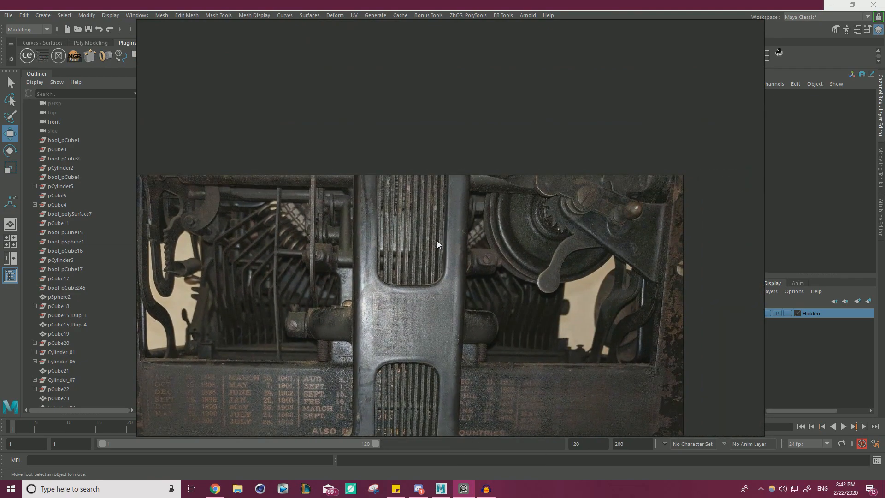
pyautogui.scroll(-1, 438, 241)
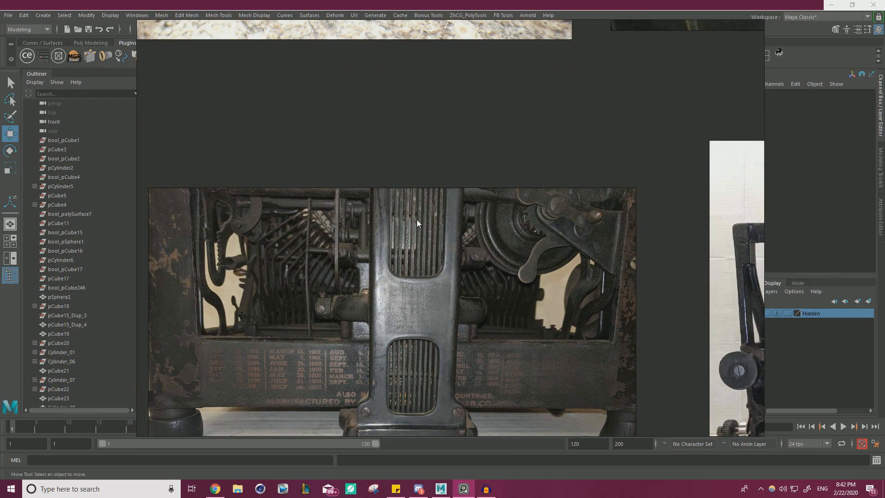
pyautogui.scroll(-6, 417, 219)
pyautogui.scroll(7, 507, 258)
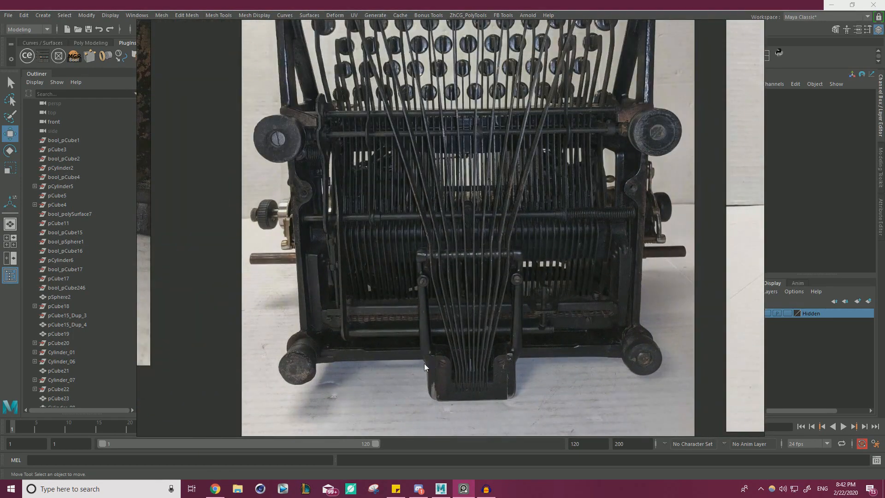
pyautogui.moveTo(425, 308); pyautogui.dragTo(427, 394, button='middle')
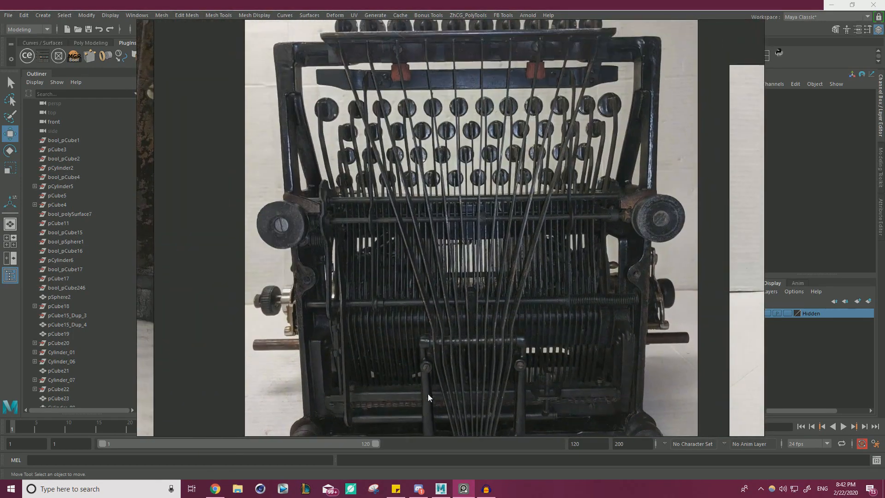
pyautogui.moveTo(399, 258); pyautogui.dragTo(422, 341, button='middle')
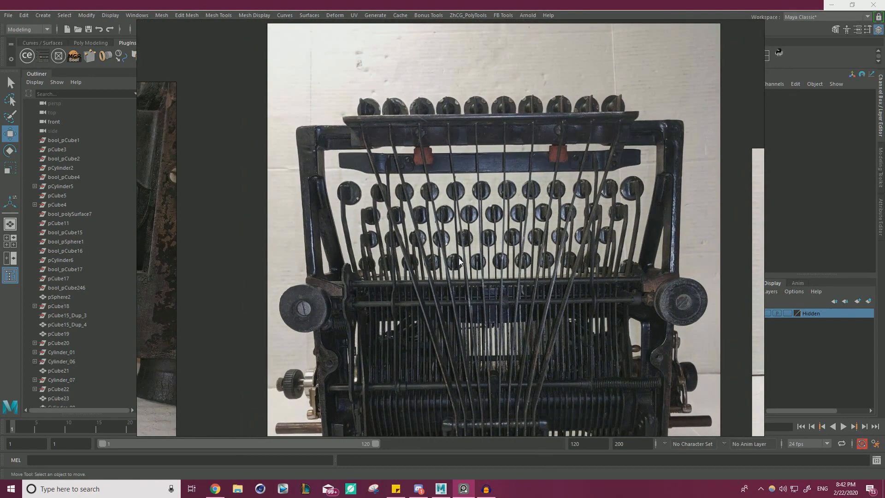
# Step: Go back to the numbered reference collage and move the reference board off the modeling viewport
pyautogui.scroll(-7, 465, 255)
pyautogui.moveTo(526, 213); pyautogui.dragTo(388, 410, button='middle')
pyautogui.moveTo(564, 179); pyautogui.dragTo(433, 355, button='middle')
pyautogui.moveTo(551, 185); pyautogui.dragTo(410, 353, button='middle')
pyautogui.scroll(-2, 505, 198)
pyautogui.moveTo(505, 197); pyautogui.dragTo(368, 392, button='middle')
pyautogui.moveTo(496, 213); pyautogui.dragTo(482, 387, button='middle')
pyautogui.moveTo(463, 114); pyautogui.dragTo(488, 213, button='middle')
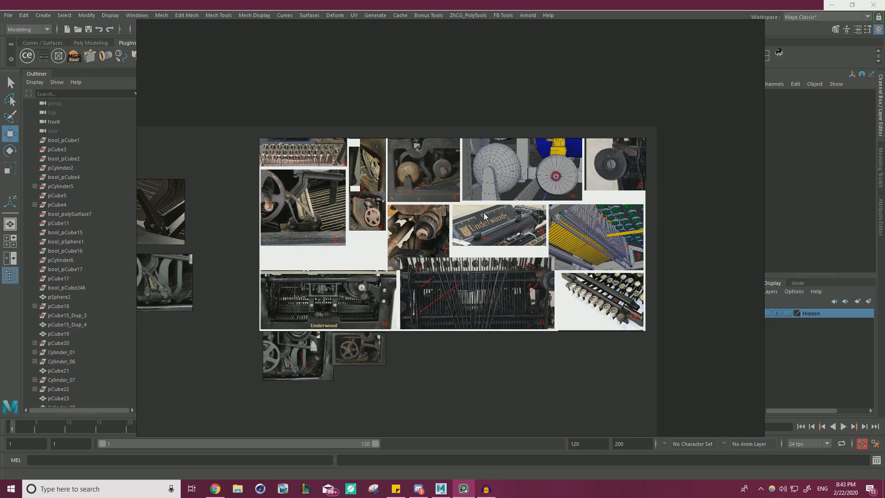
pyautogui.moveTo(484, 148); pyautogui.dragTo(0, 185, button='right')
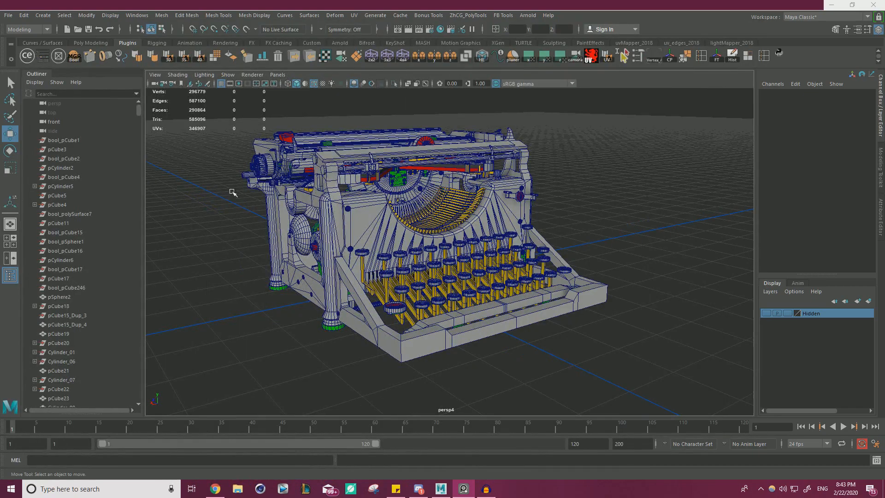
# Step: Inspect the complete typewriter model from its sides and front
pyautogui.keyDown('alt'); pyautogui.moveTo(404, 147); pyautogui.dragTo(601, 166); pyautogui.keyUp('alt')
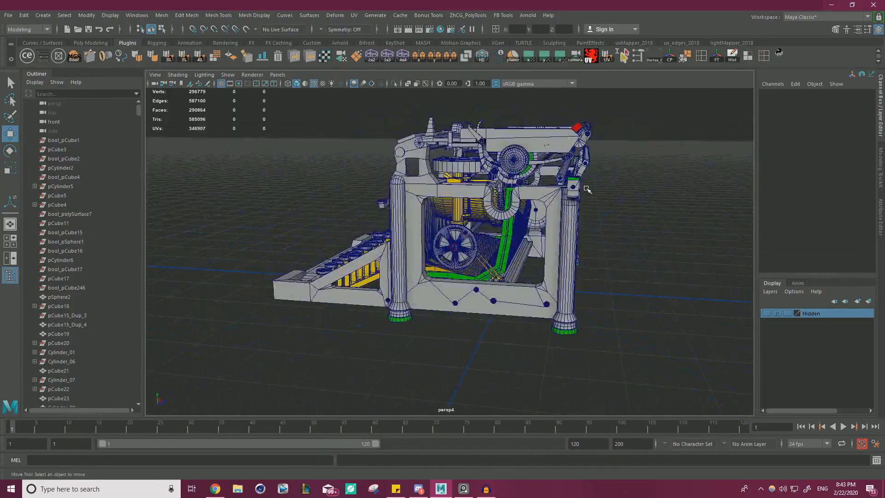
pyautogui.keyDown('alt'); pyautogui.moveTo(600, 166); pyautogui.dragTo(586, 215, button='right'); pyautogui.keyUp('alt')
pyautogui.keyDown('alt'); pyautogui.moveTo(586, 214); pyautogui.dragTo(516, 203); pyautogui.keyUp('alt')
pyautogui.keyDown('alt'); pyautogui.moveTo(516, 203); pyautogui.dragTo(473, 211, button='right'); pyautogui.keyUp('alt')
pyautogui.keyDown('alt'); pyautogui.moveTo(473, 210); pyautogui.dragTo(475, 181); pyautogui.keyUp('alt')
pyautogui.scroll(-5, 515, 213)
pyautogui.scroll(4, 554, 193)
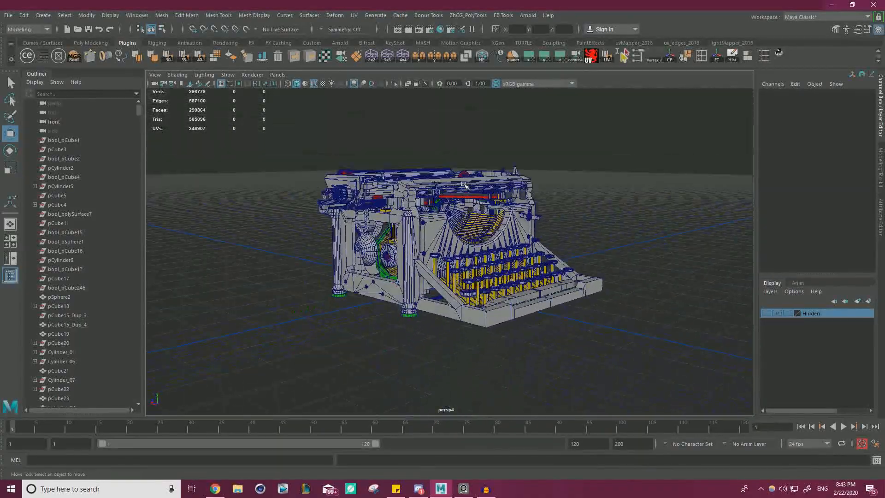